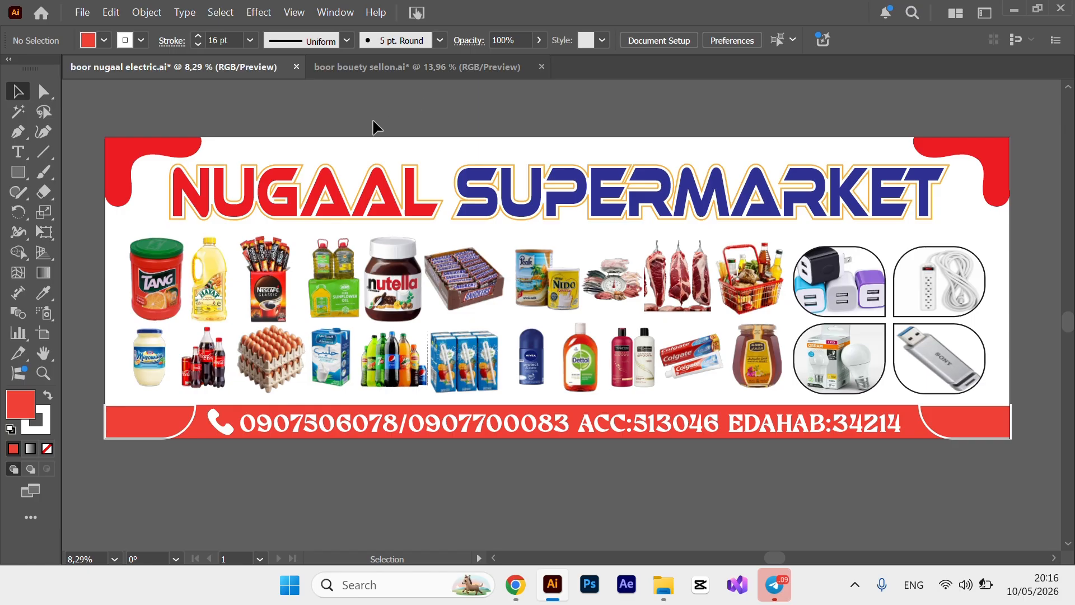
Start a new document named 'boor nugaal' with units kept in Centimeters.
key(ctrl+n)
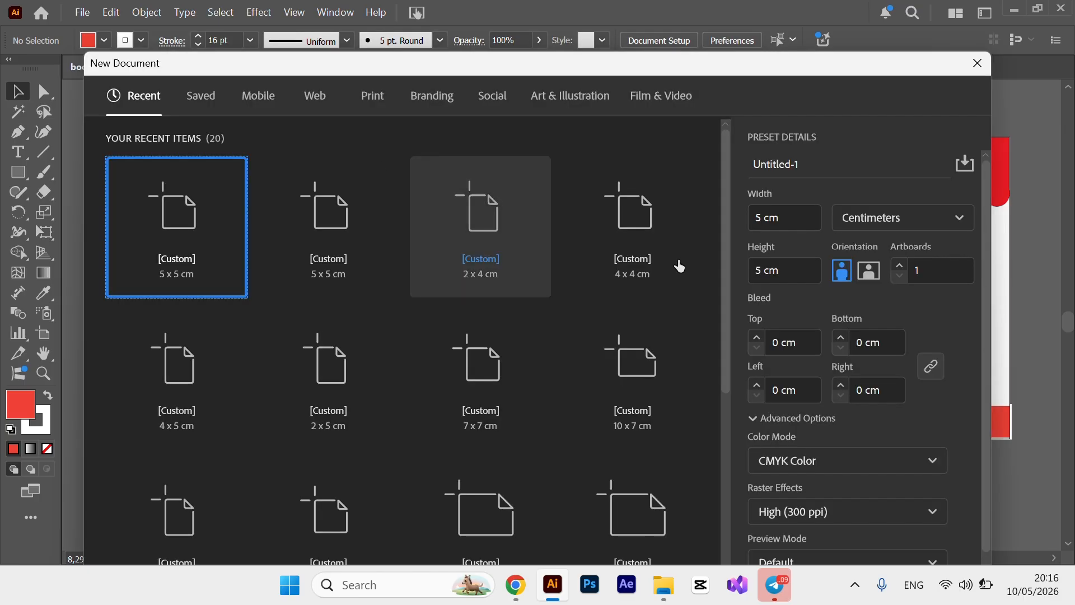
click(815, 169)
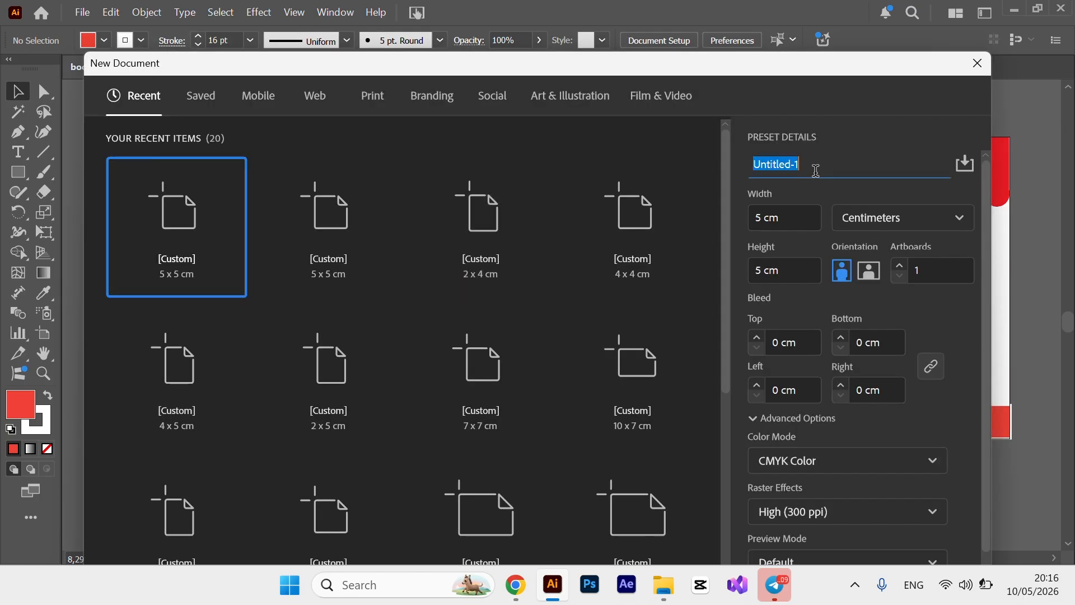
key(shift+Tab)
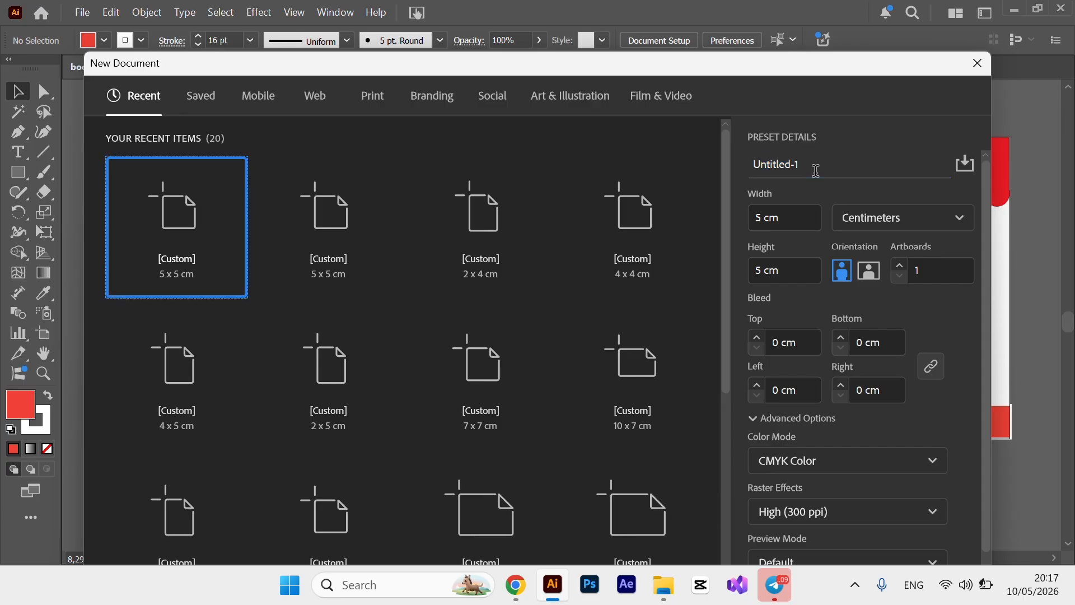
key(Tab)
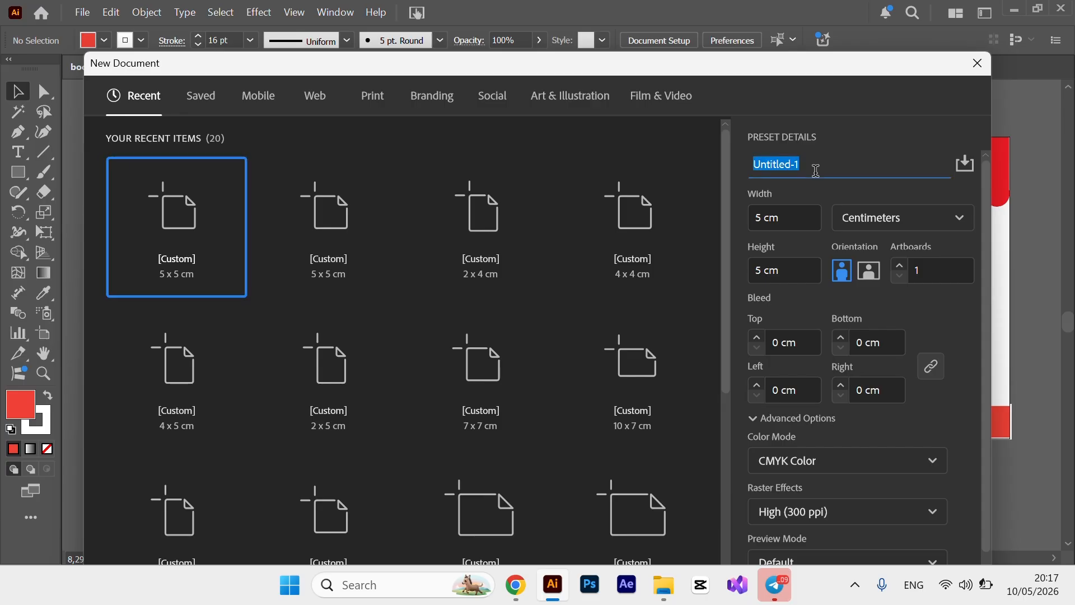
text(boo)
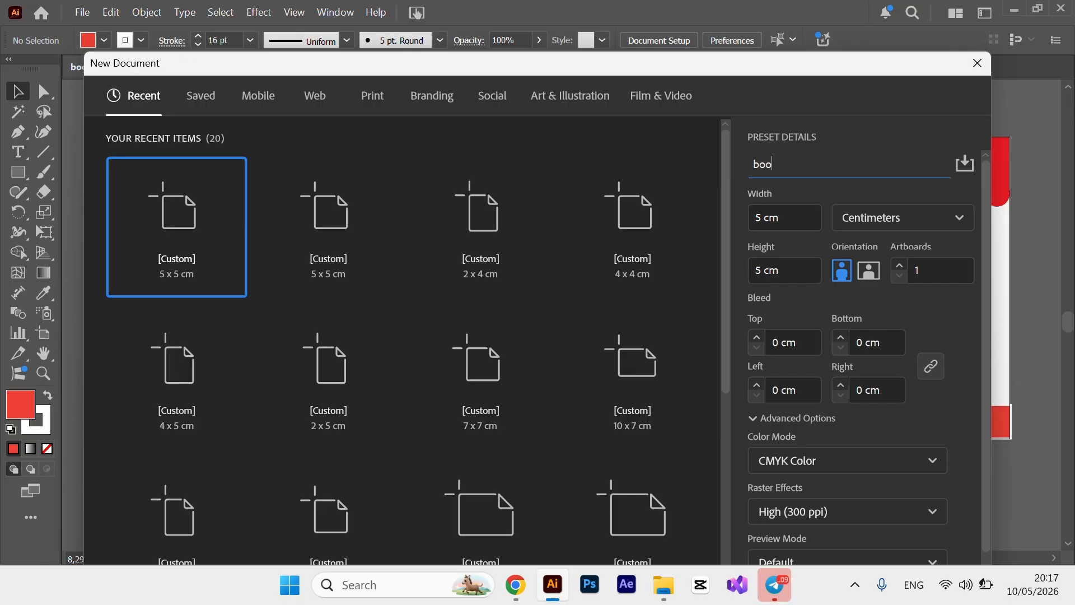
text(r nugaal)
click(963, 219)
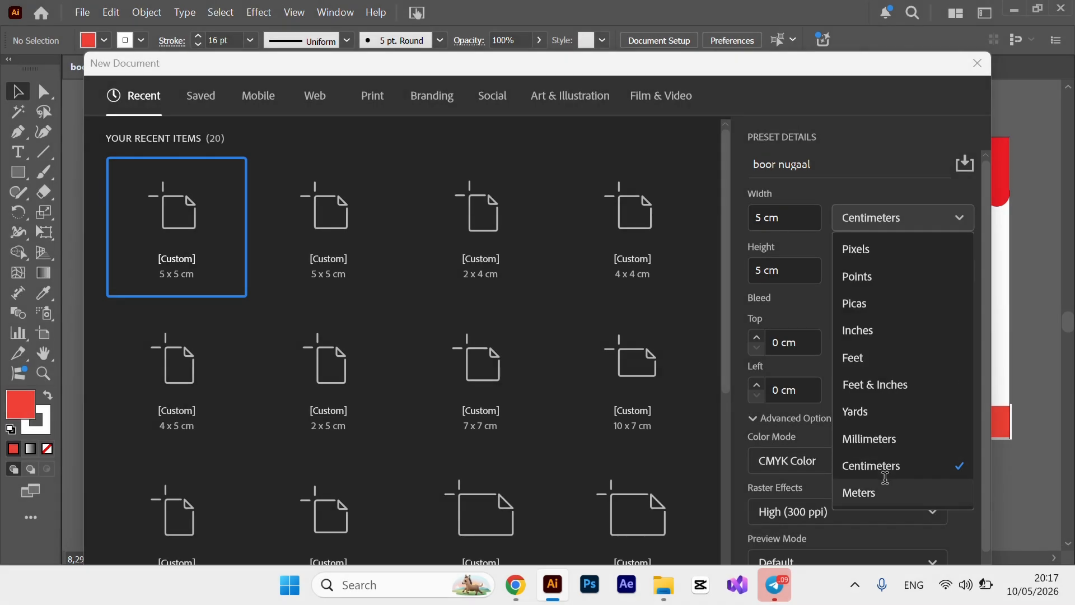
click(912, 466)
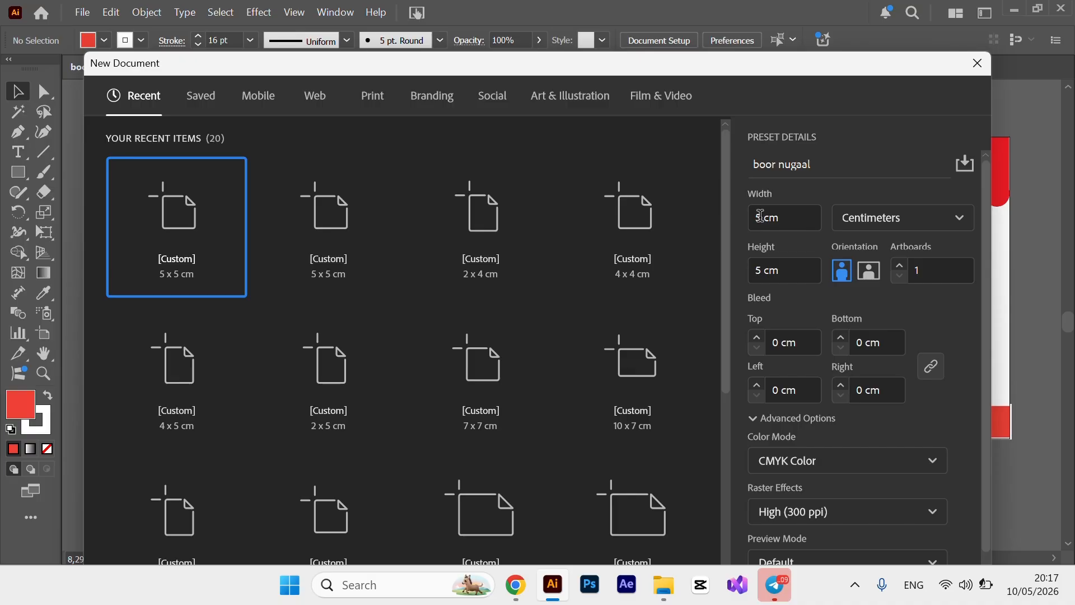
Set the artboard to 300 cm wide by 100 cm high and create the document.
double_click(760, 217)
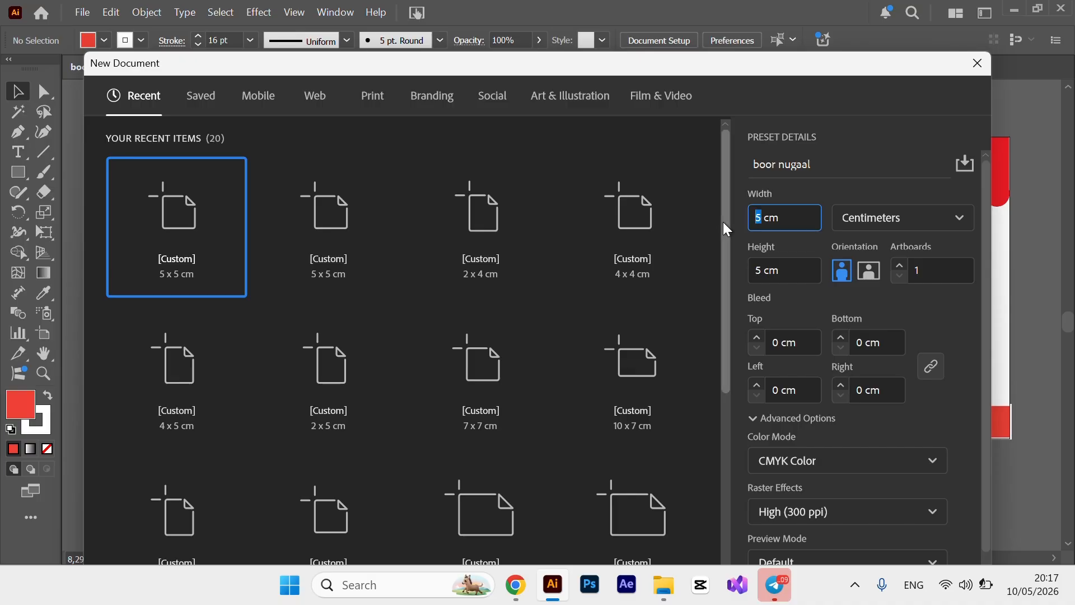
text(300)
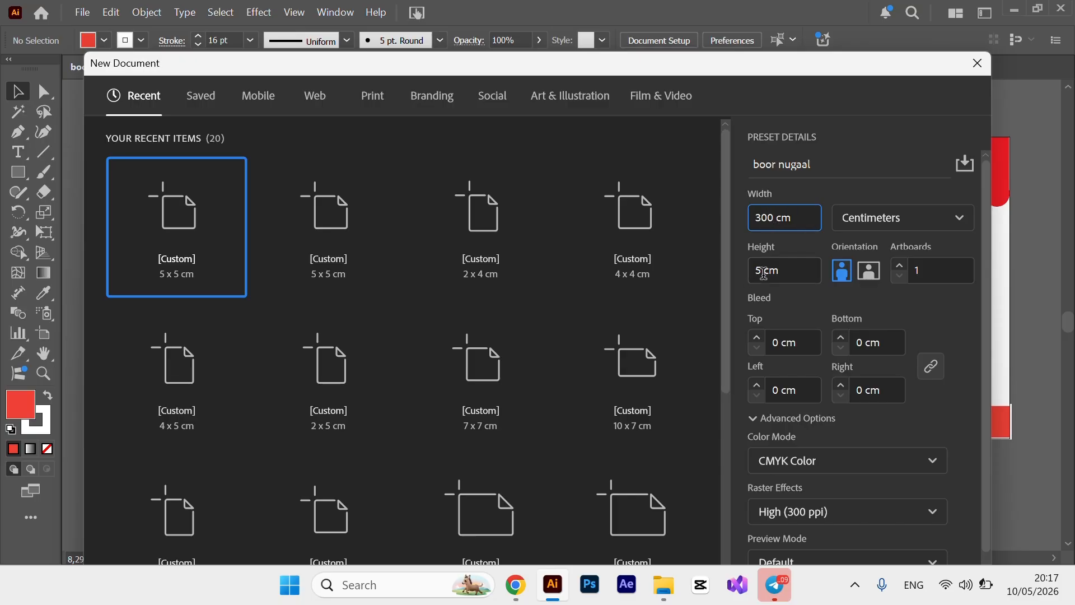
double_click(763, 272)
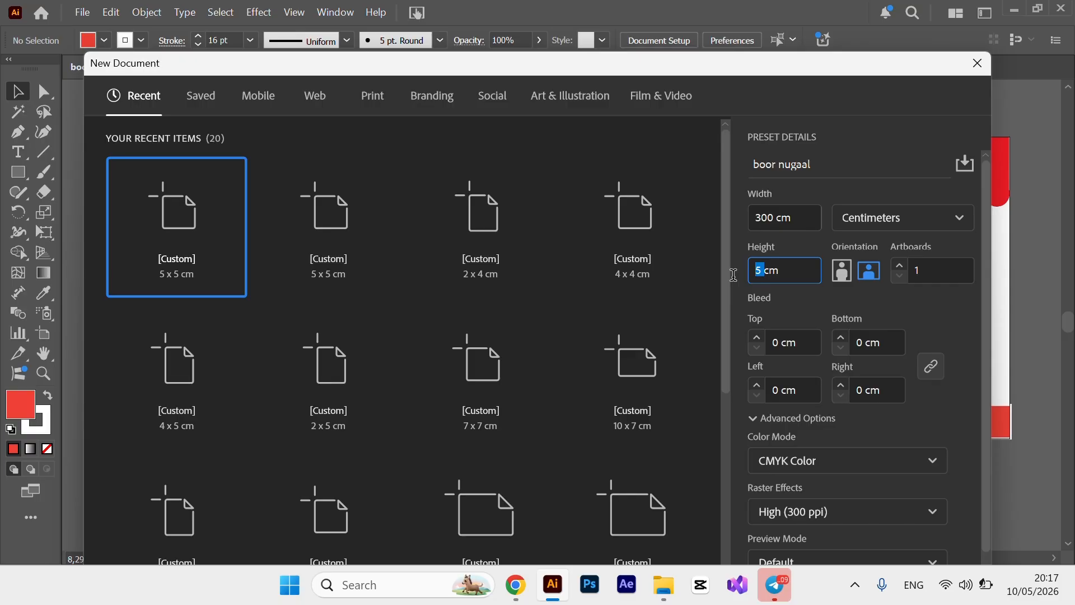
text(100)
double_click(770, 277)
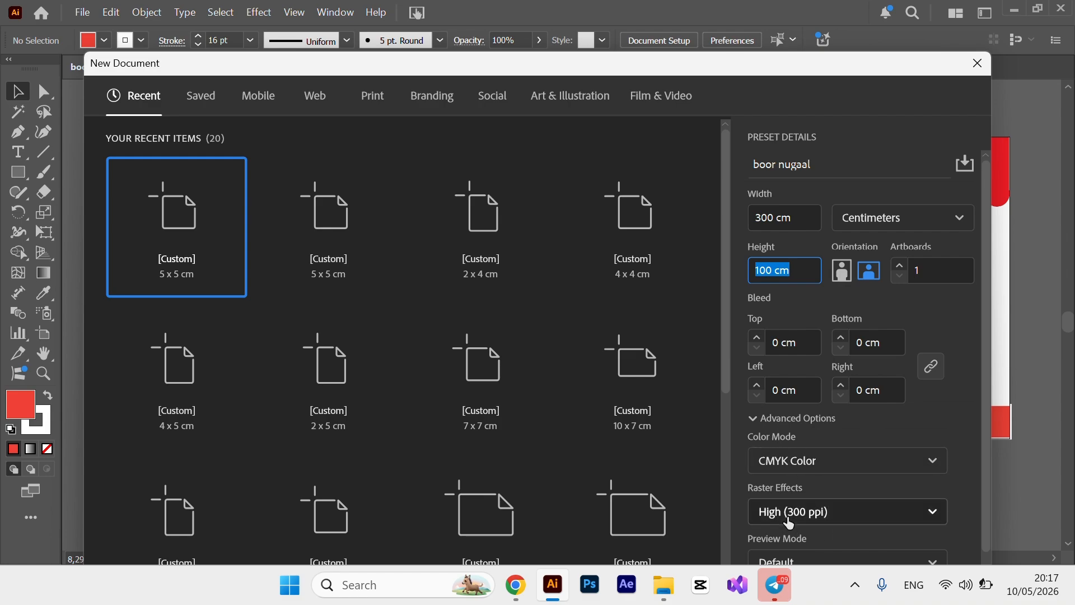
key(Return)
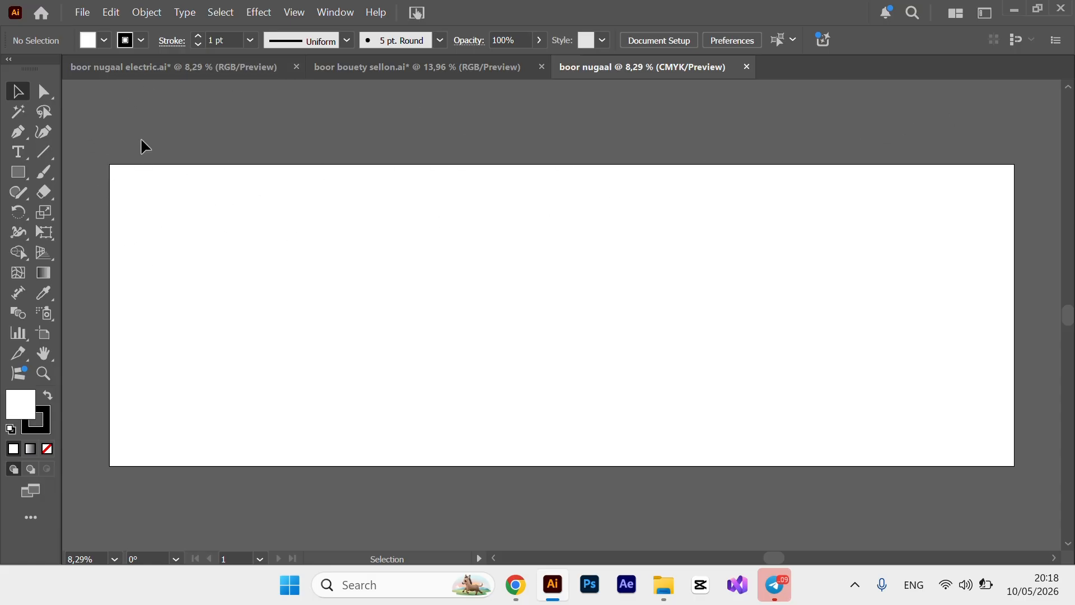
Place placeholder text on the artboard and enlarge it proportionally.
click(24, 154)
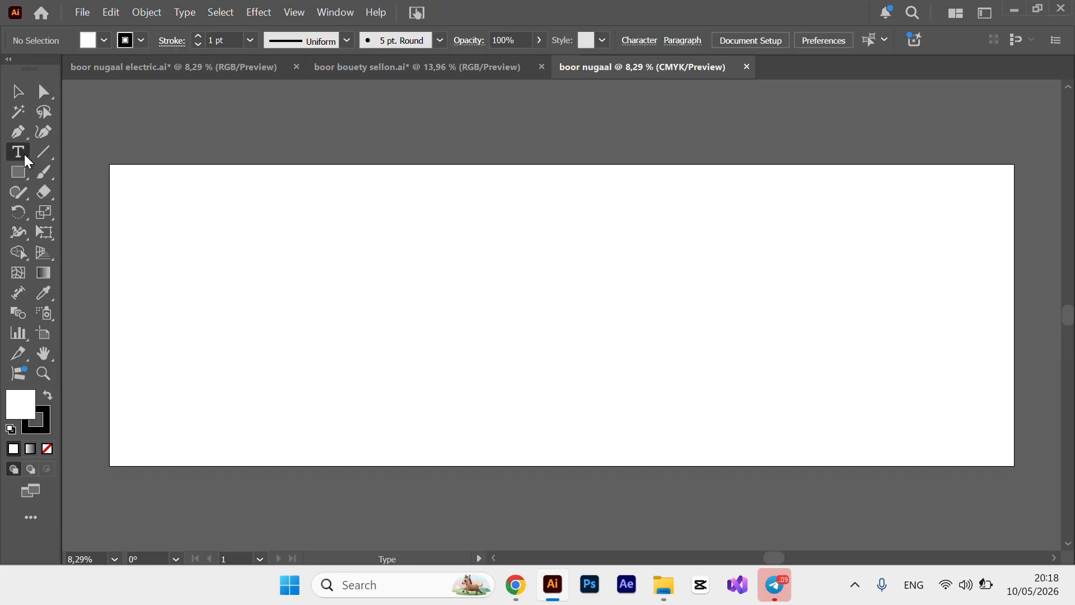
click(264, 215)
click(17, 92)
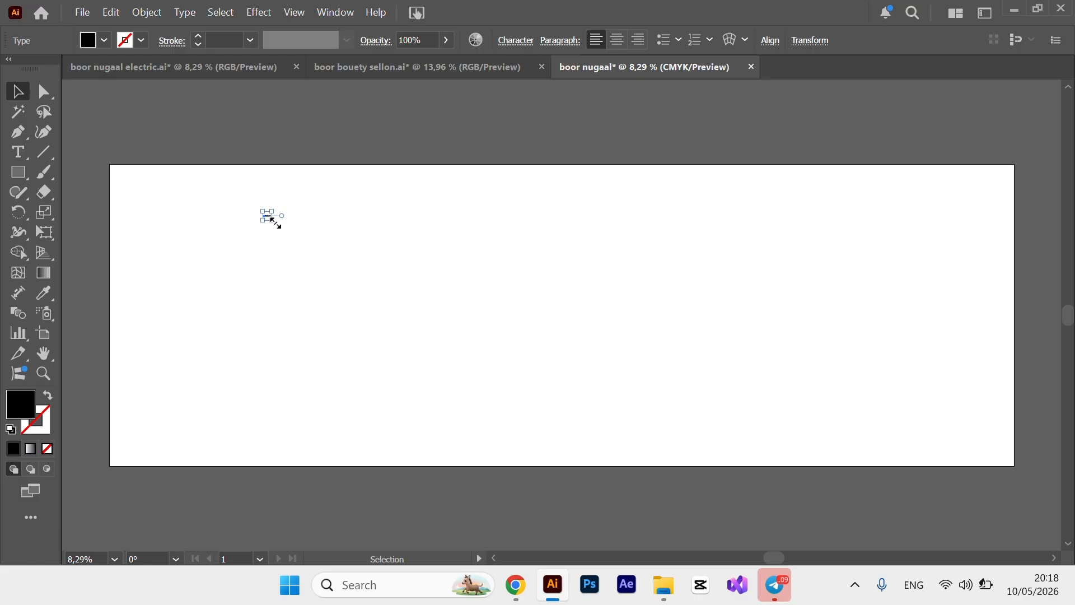
key(alt+shift)
drag(274, 221, 545, 360)
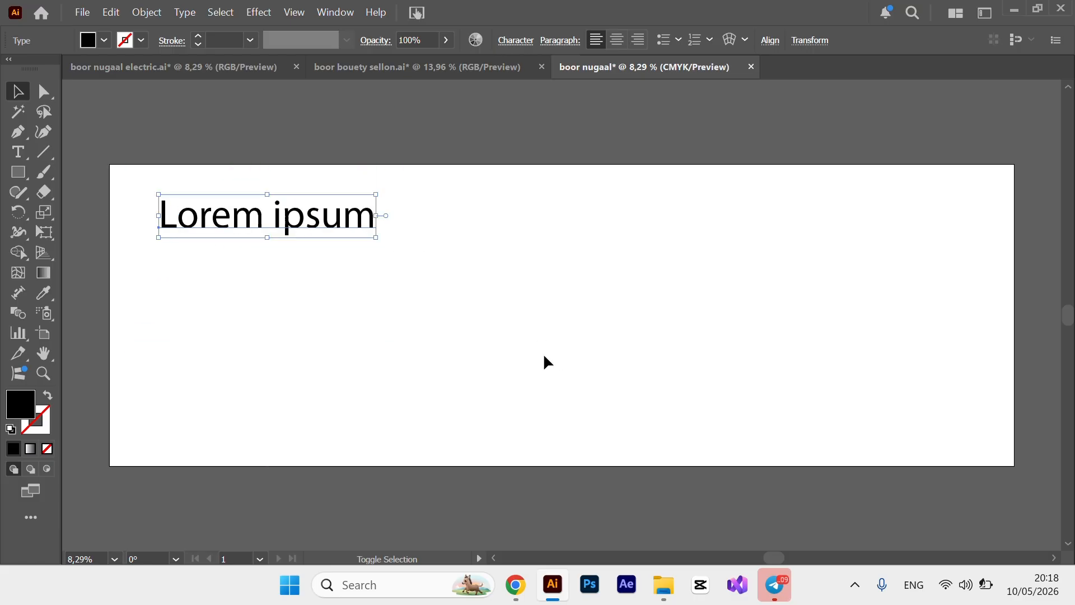
Replace the placeholder with 'NUGAAL SUPERMARKET', enlarge it and move it to the top centre.
double_click(348, 223)
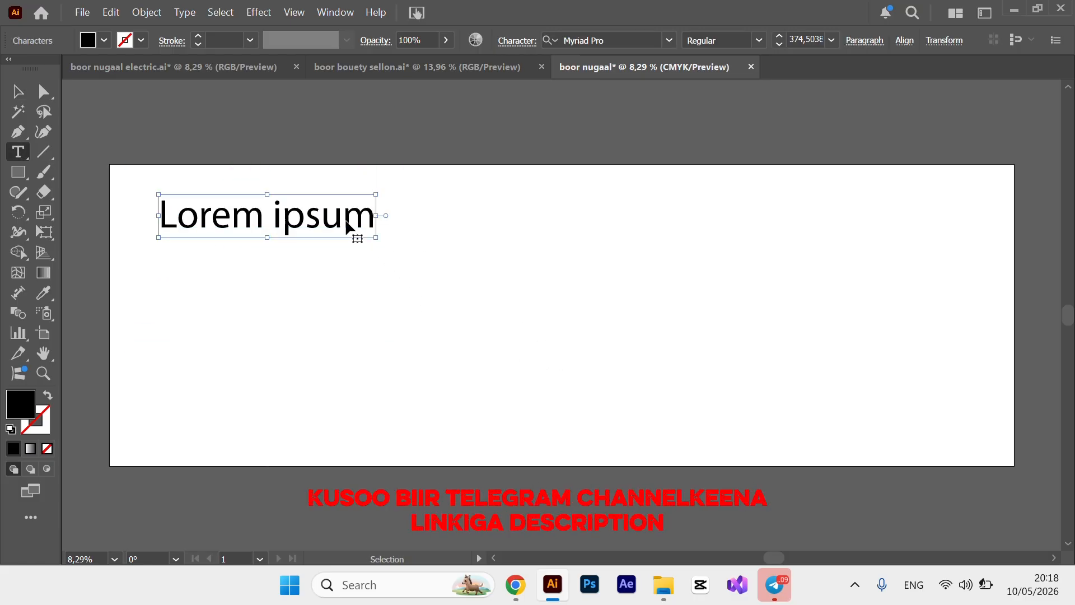
key(ctrl+a)
text(NU)
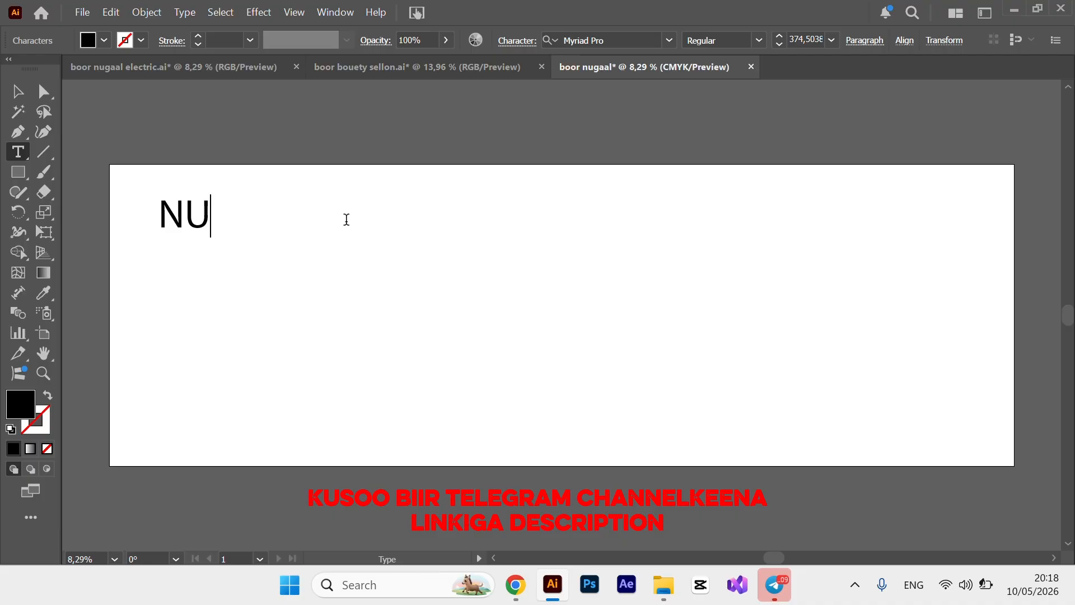
text(GAAL ELE)
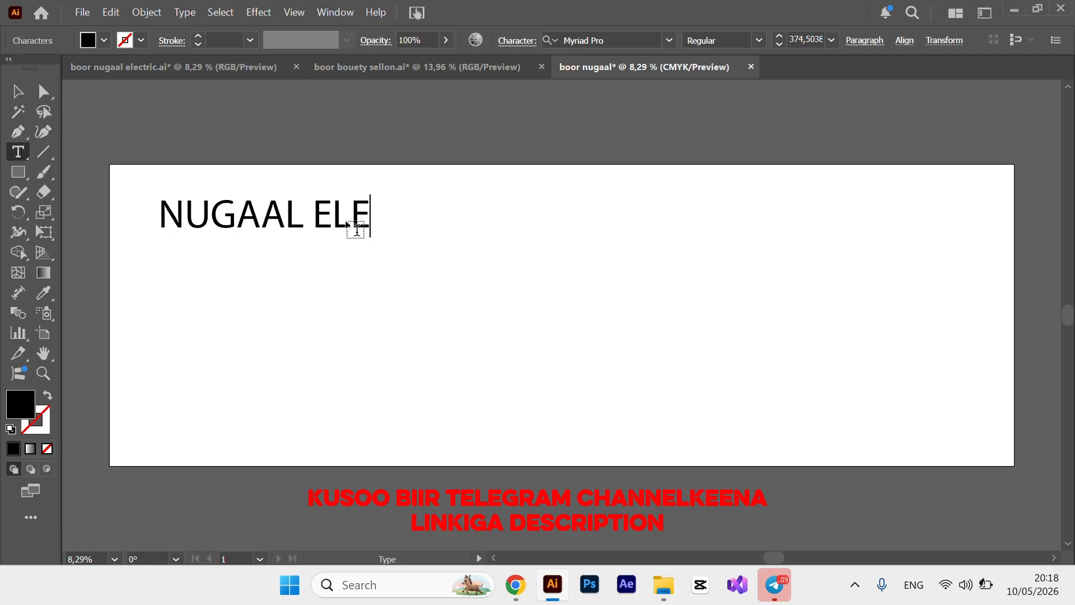
key(BackSpace)
key(BackSpace)
key(BackSpace)
text(SU)
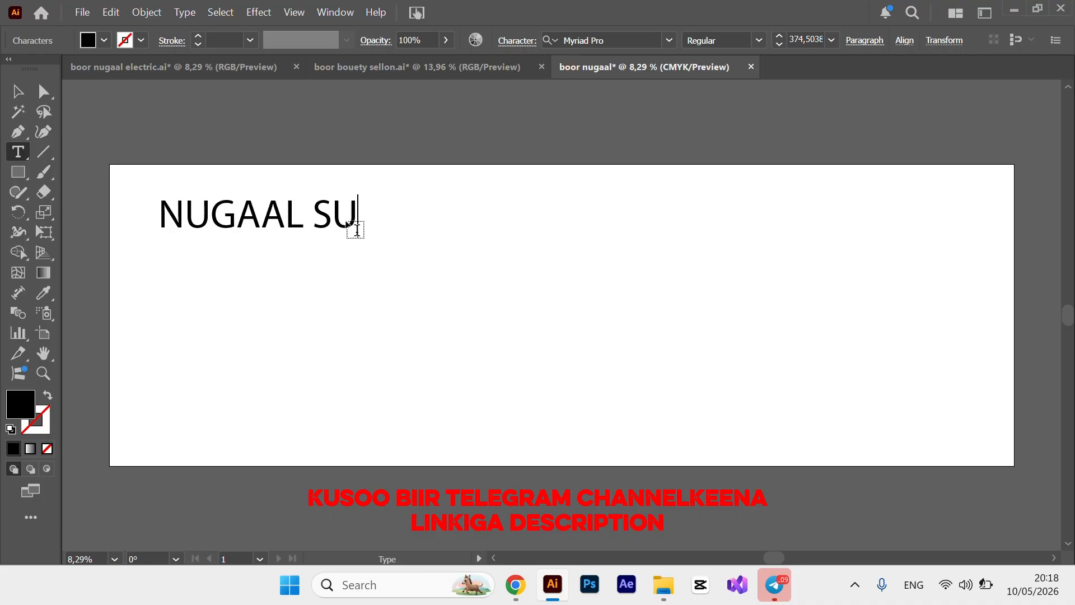
text(PERMARKET)
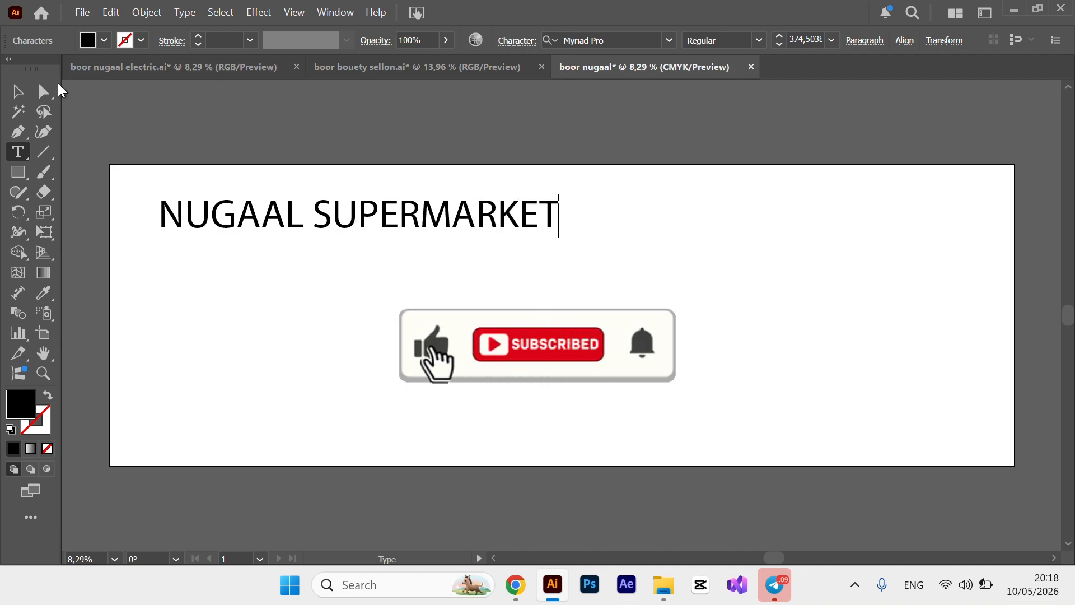
click(18, 91)
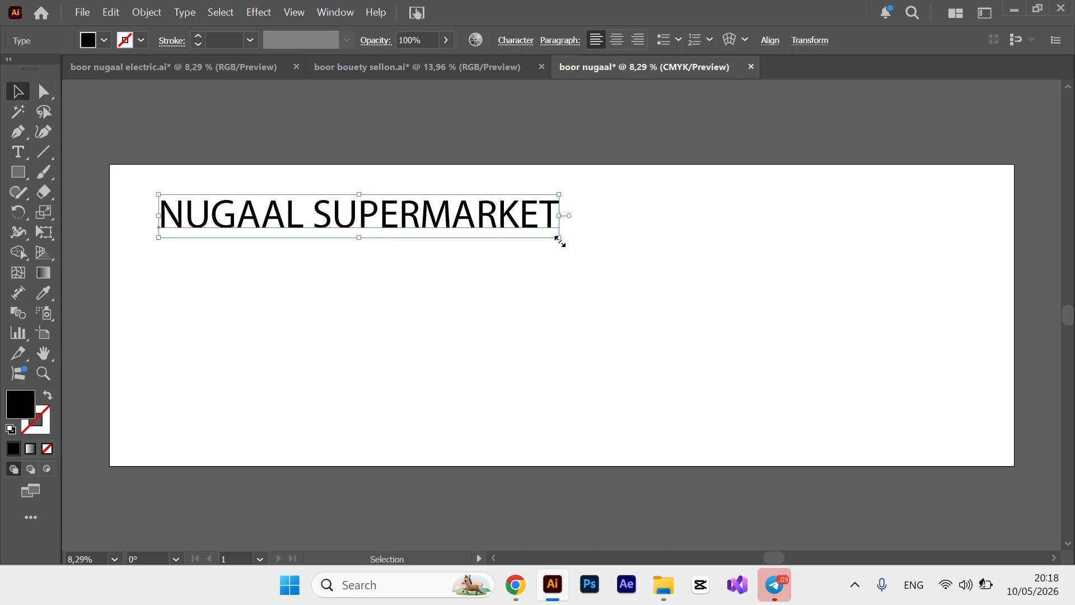
drag(559, 239, 733, 337)
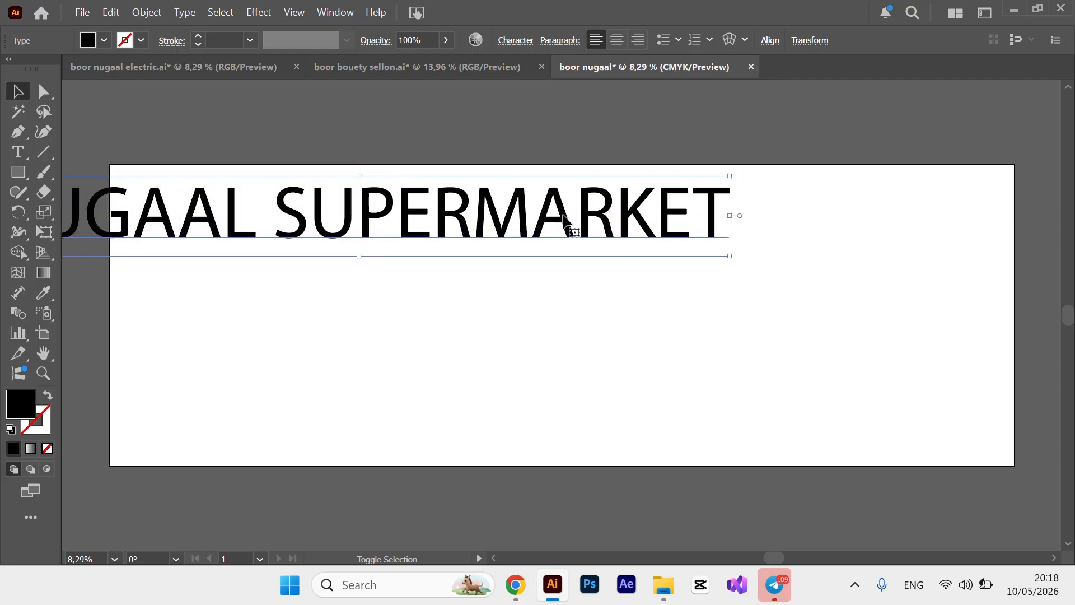
drag(546, 213, 749, 211)
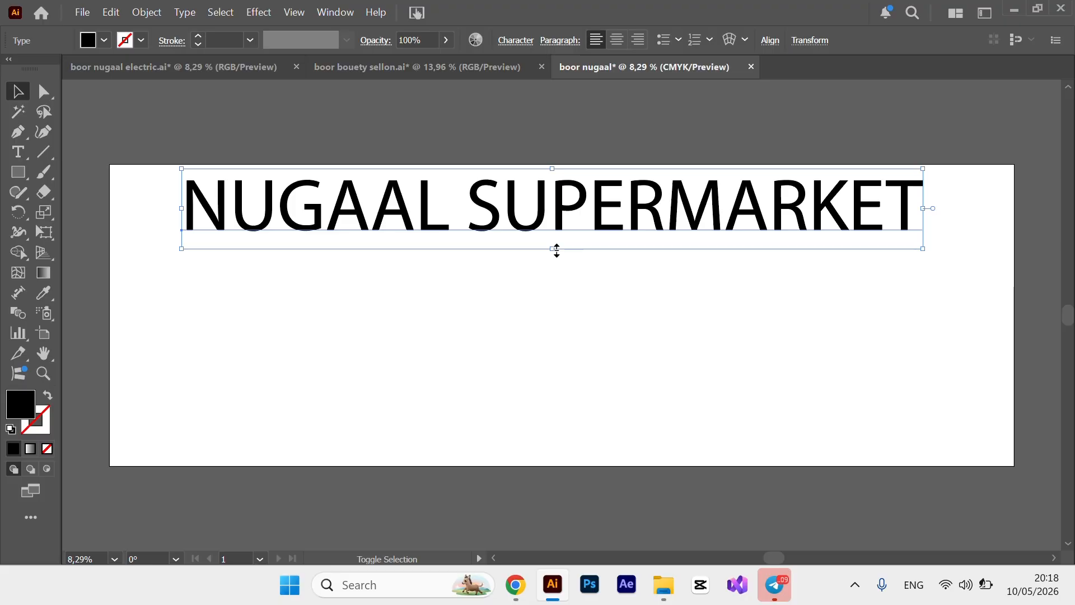
drag(556, 250, 555, 245)
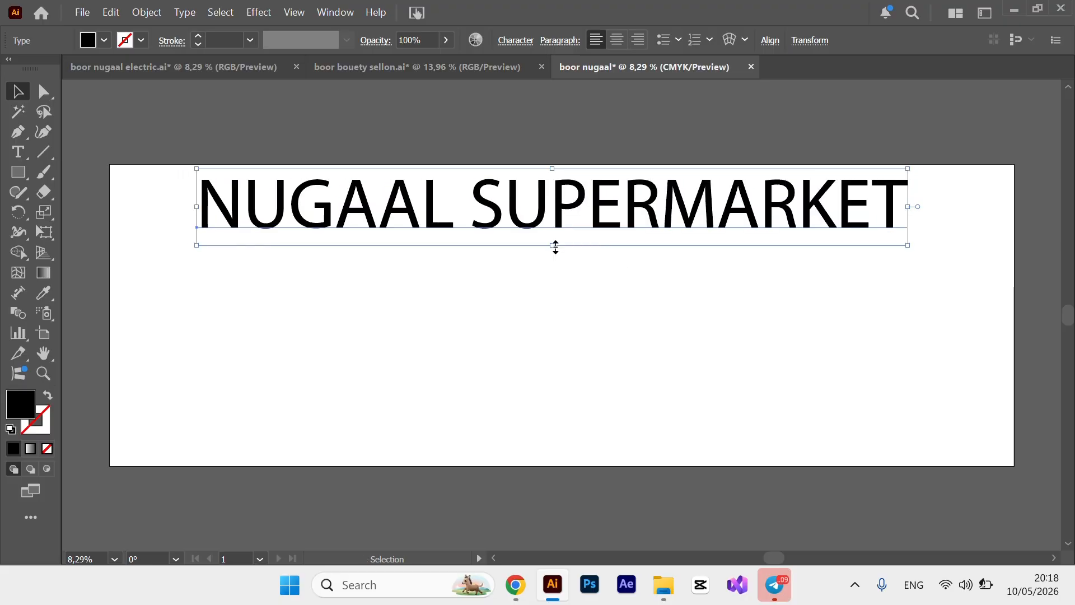
double_click(575, 210)
Change the title font to Ethnocentric Regular and resize the oversized text.
key(ctrl+a)
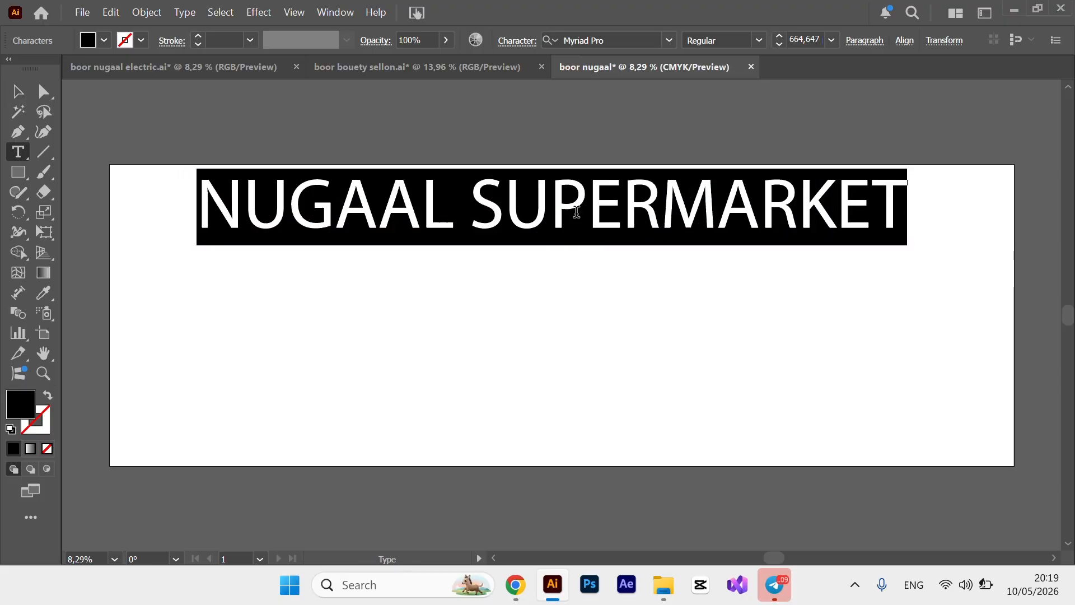
click(671, 42)
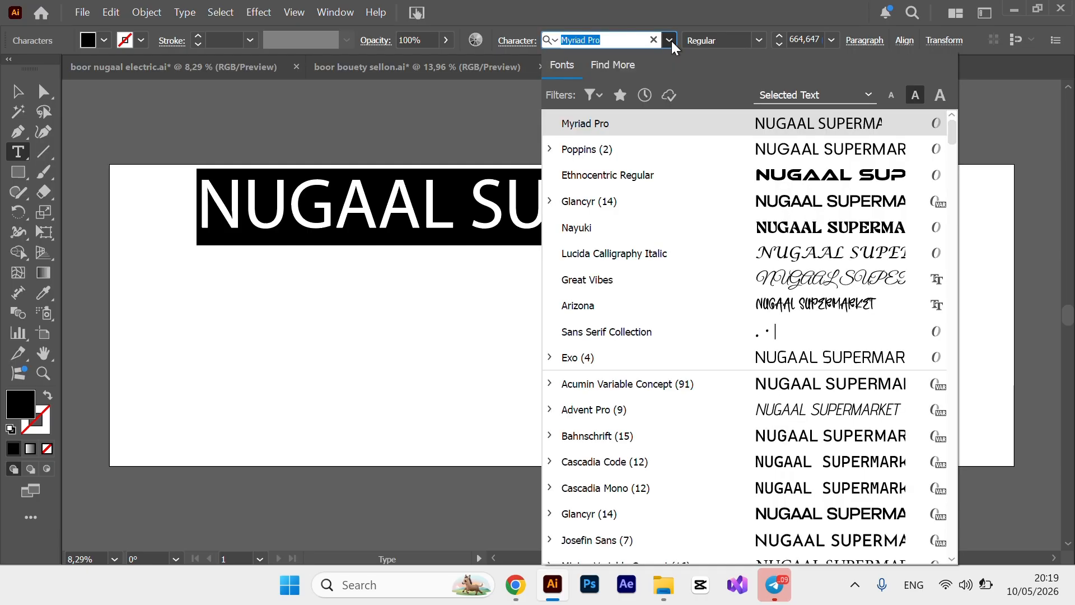
click(633, 173)
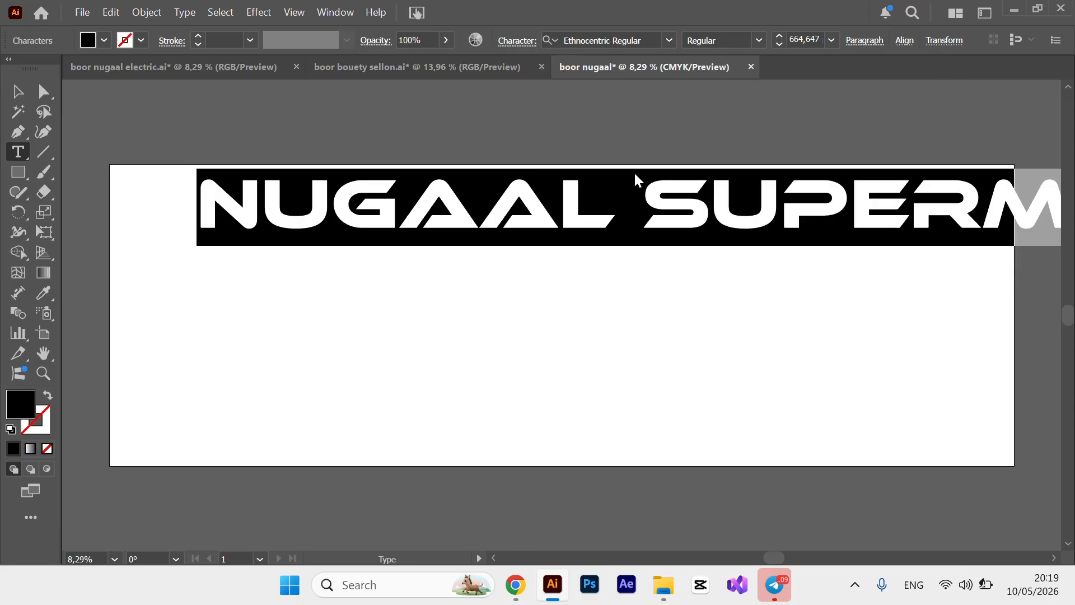
click(18, 91)
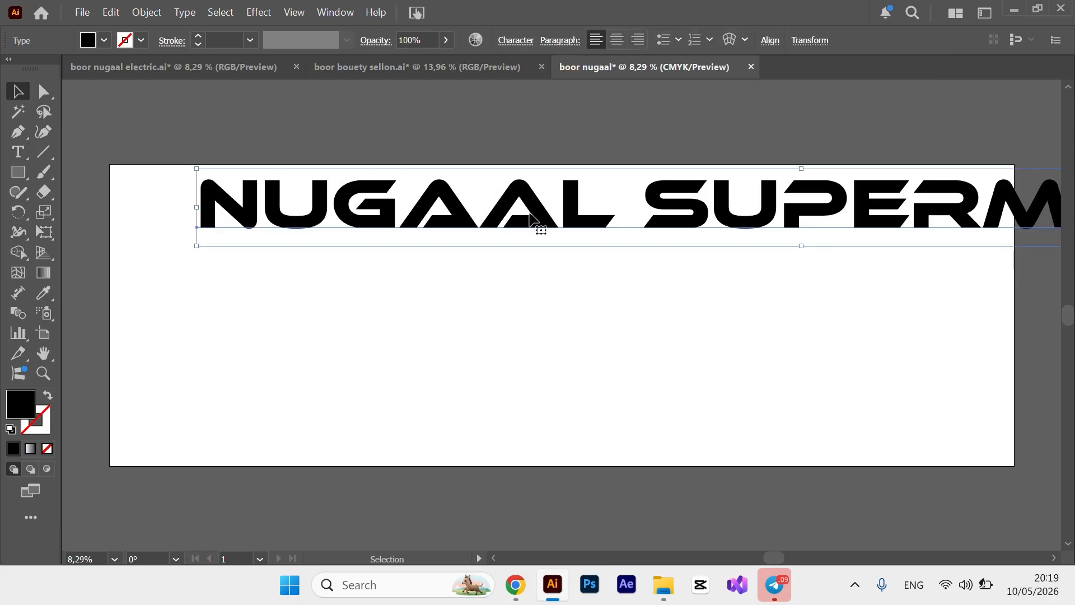
drag(536, 223, 482, 231)
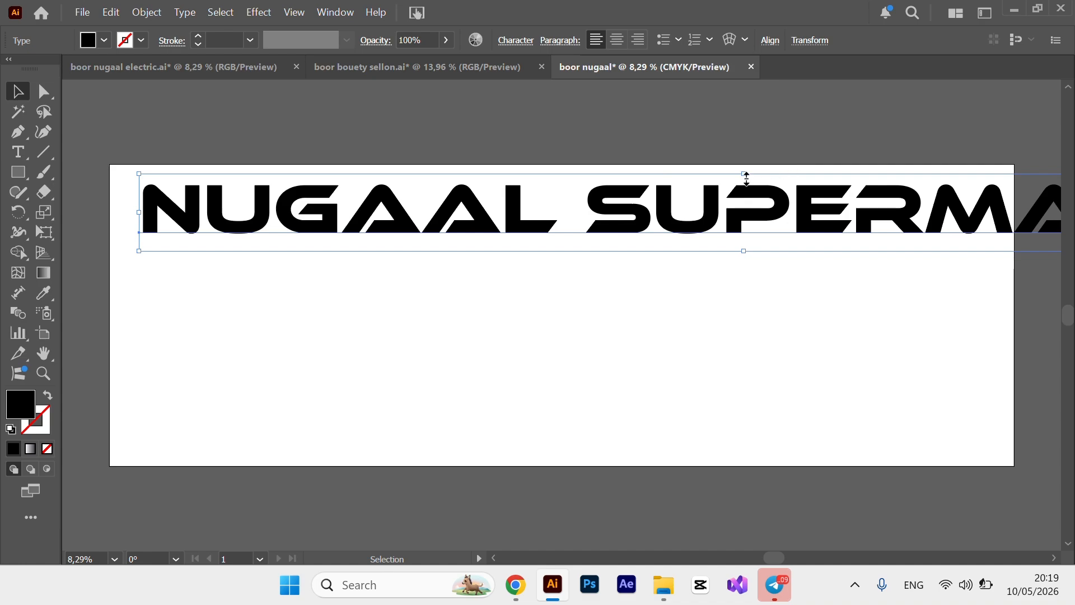
drag(745, 178, 624, 191)
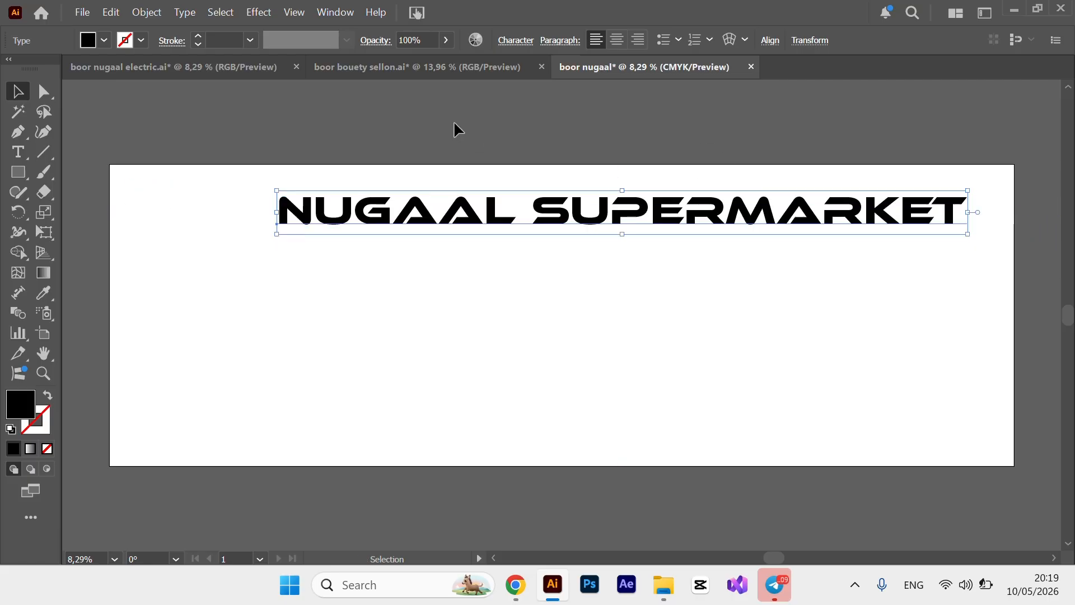
Enlarge the title proportionally, align it horizontally centred, and move it up near the top.
click(769, 41)
click(623, 87)
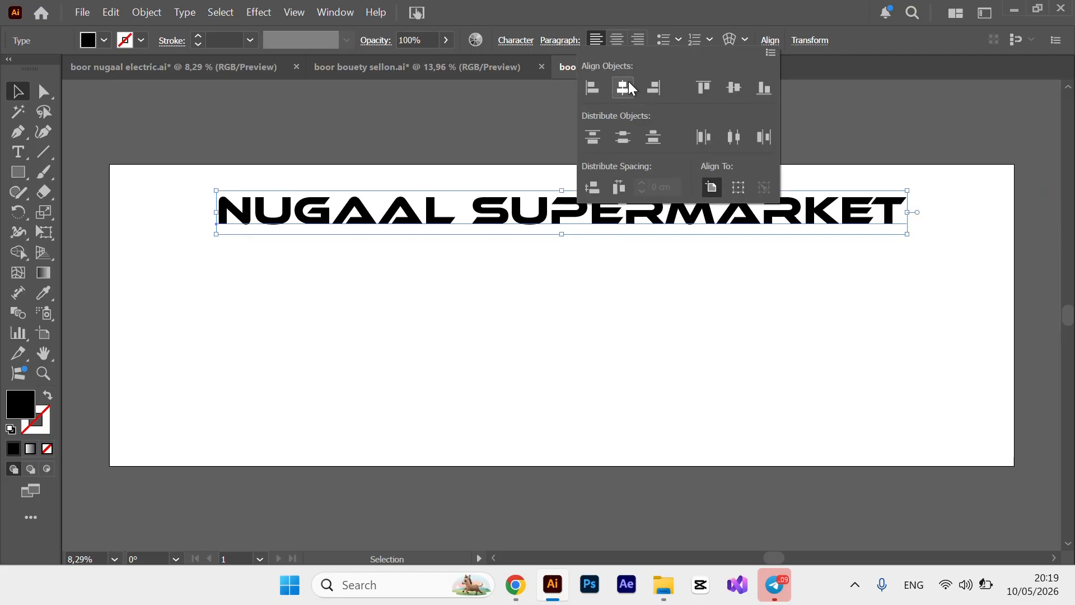
click(851, 120)
click(851, 120)
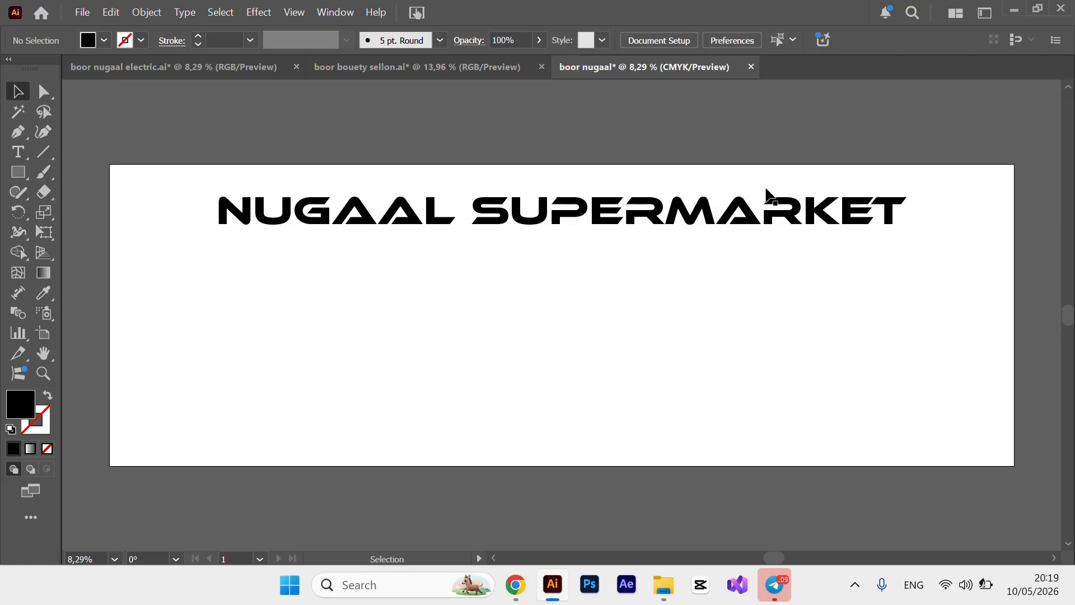
click(763, 217)
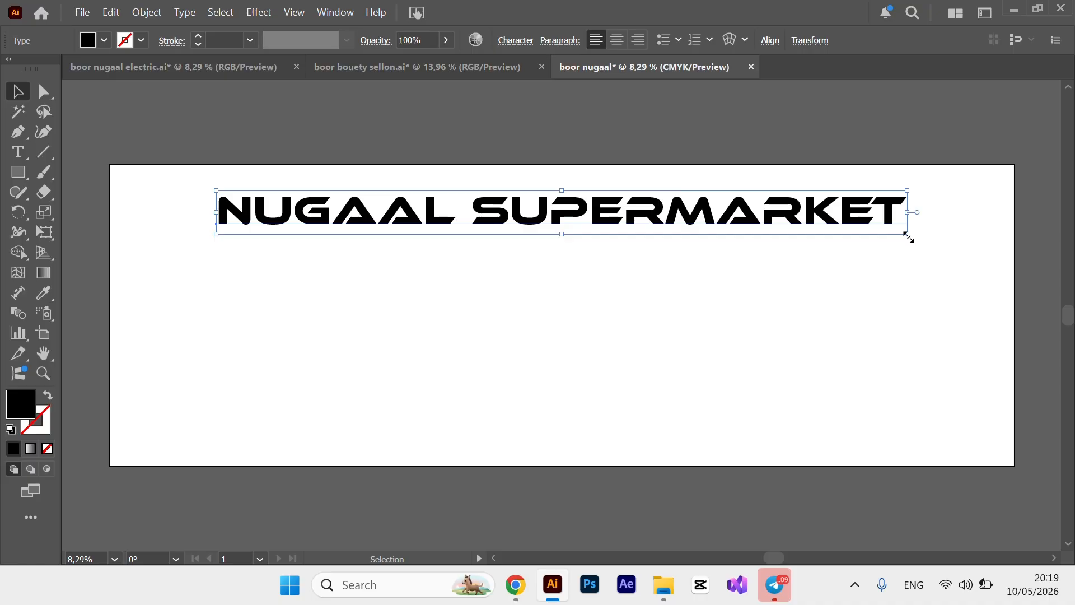
drag(908, 236, 970, 280)
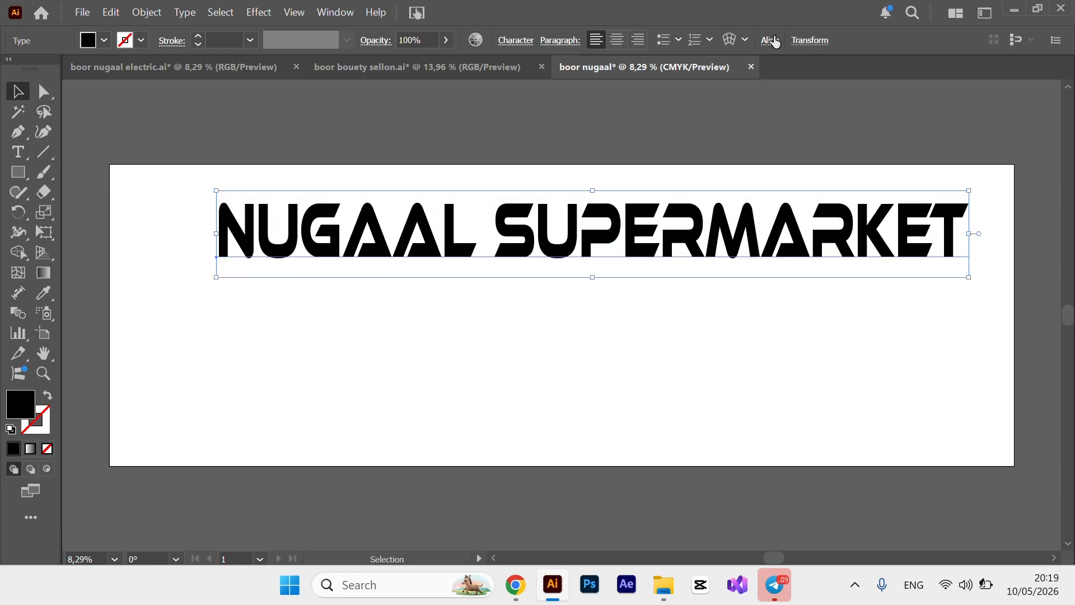
click(769, 43)
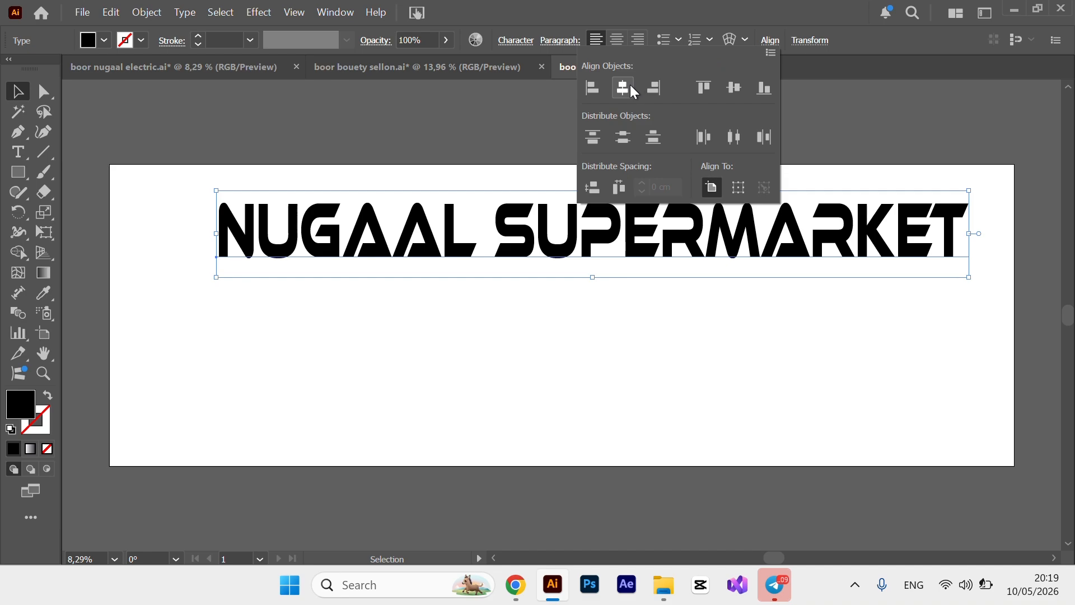
click(631, 88)
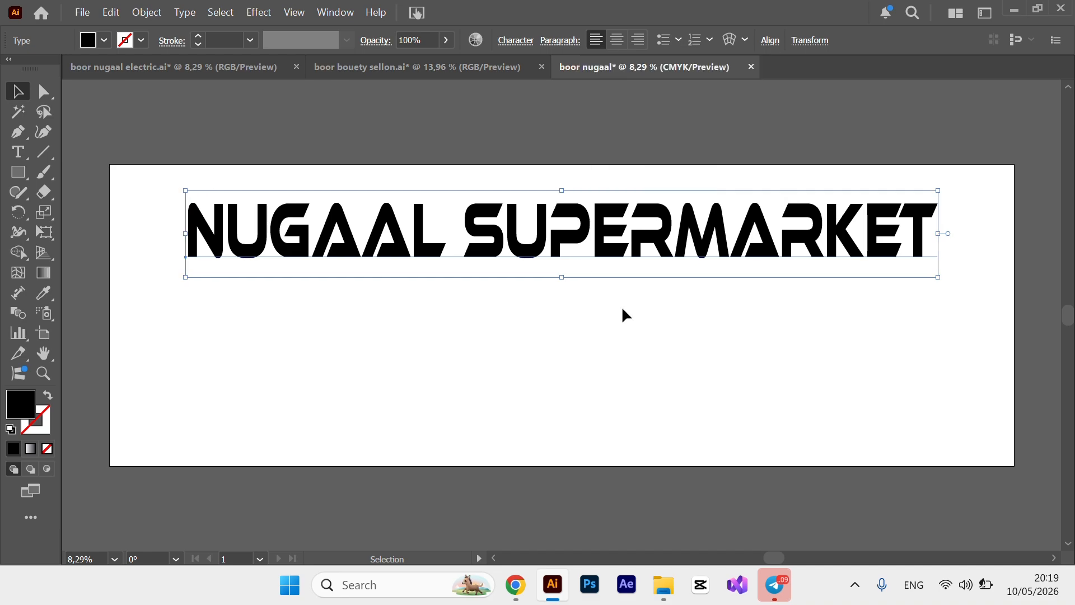
drag(658, 234, 660, 216)
Colour the word NUGAAL red.
click(563, 332)
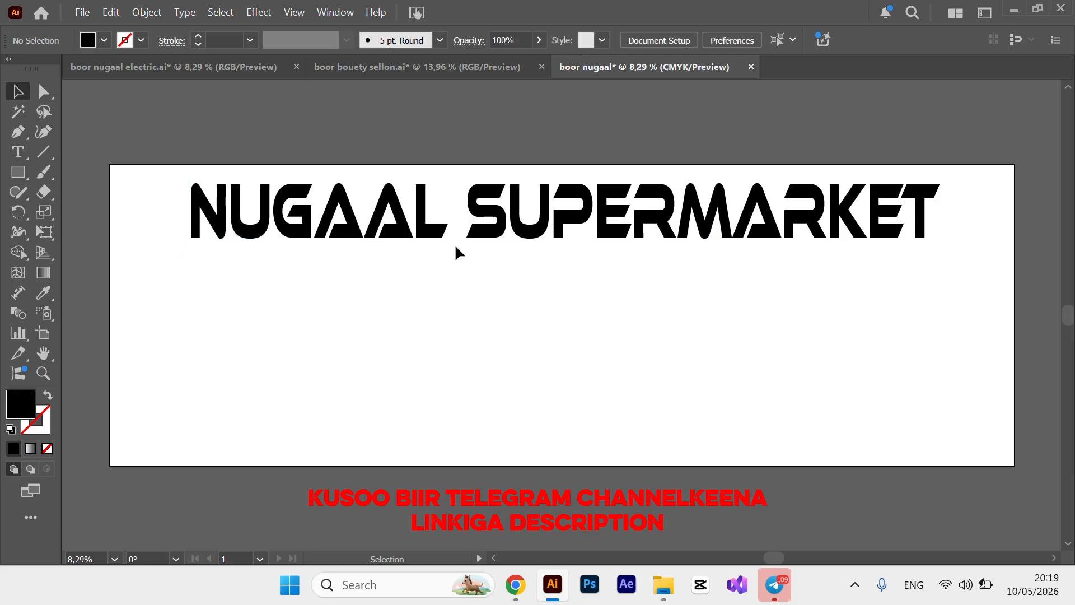
key(t)
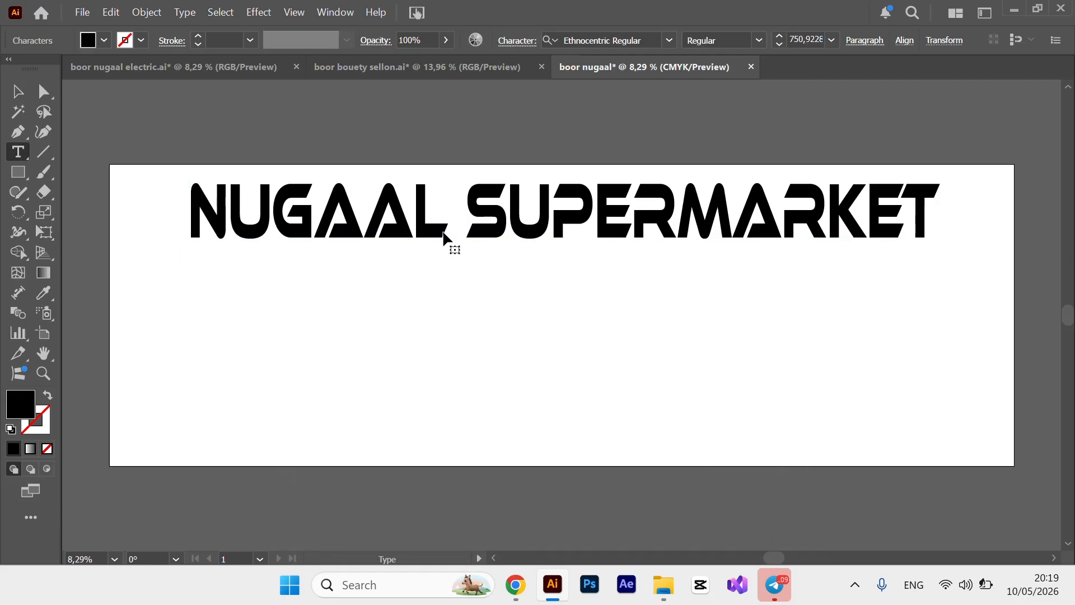
drag(446, 235, 180, 215)
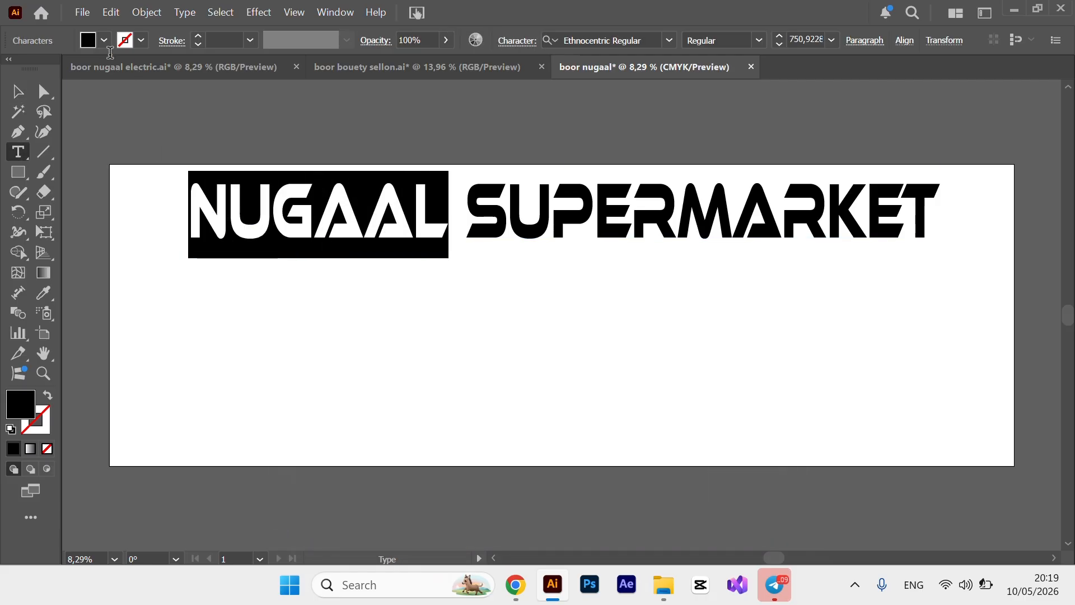
click(104, 41)
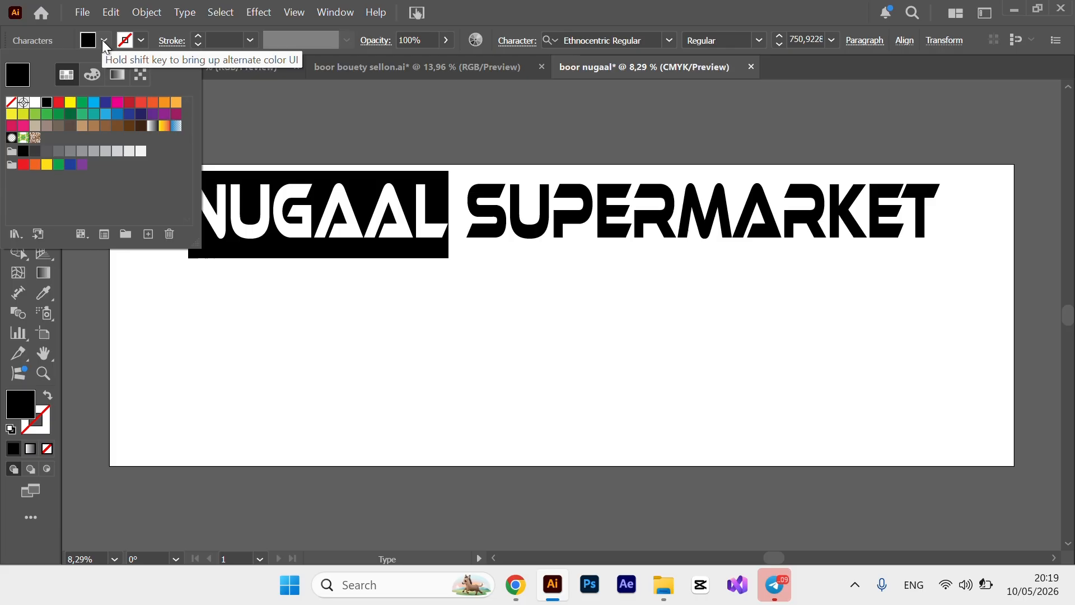
click(59, 102)
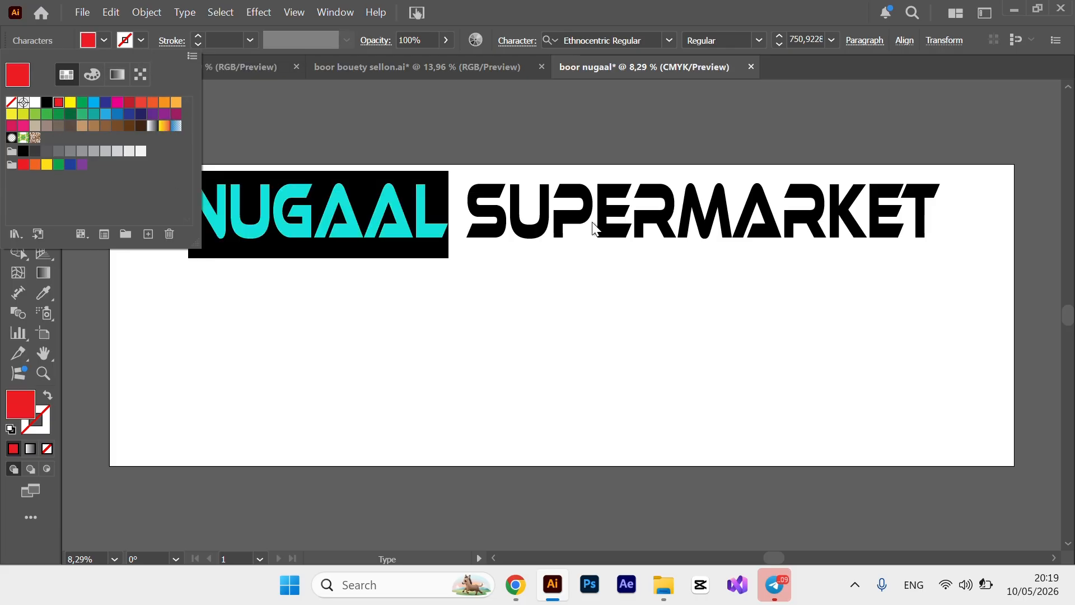
Colour the word SUPERMARKET dark blue.
double_click(473, 207)
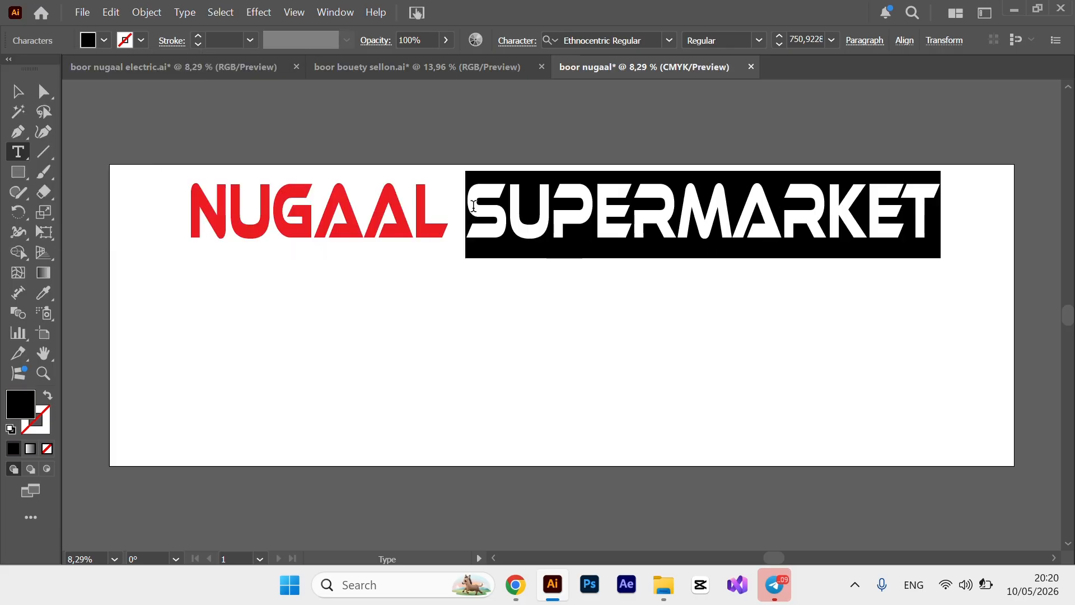
click(104, 41)
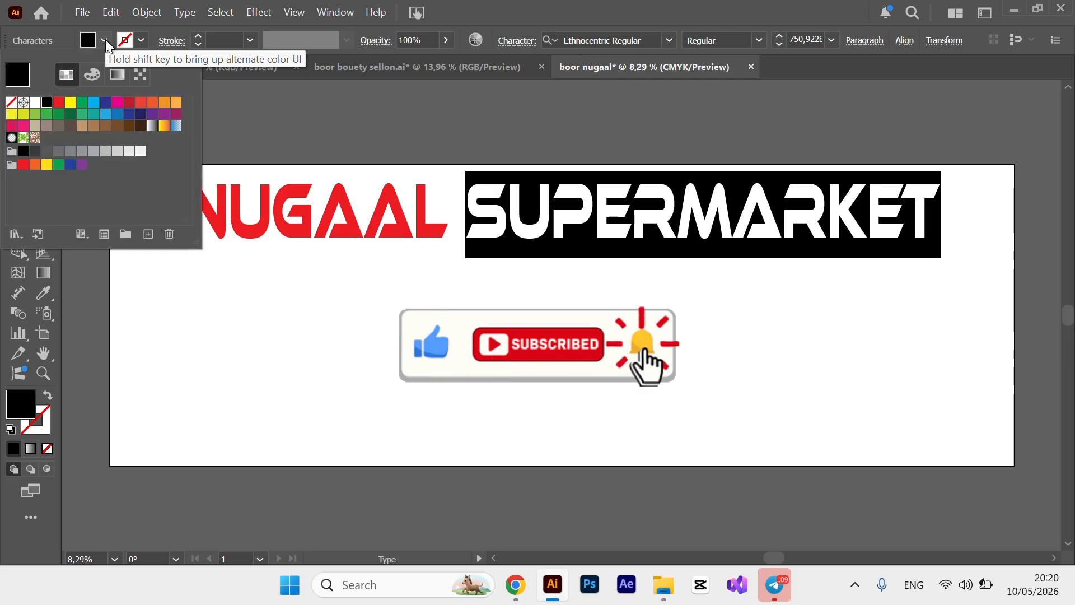
click(106, 106)
key(Escape)
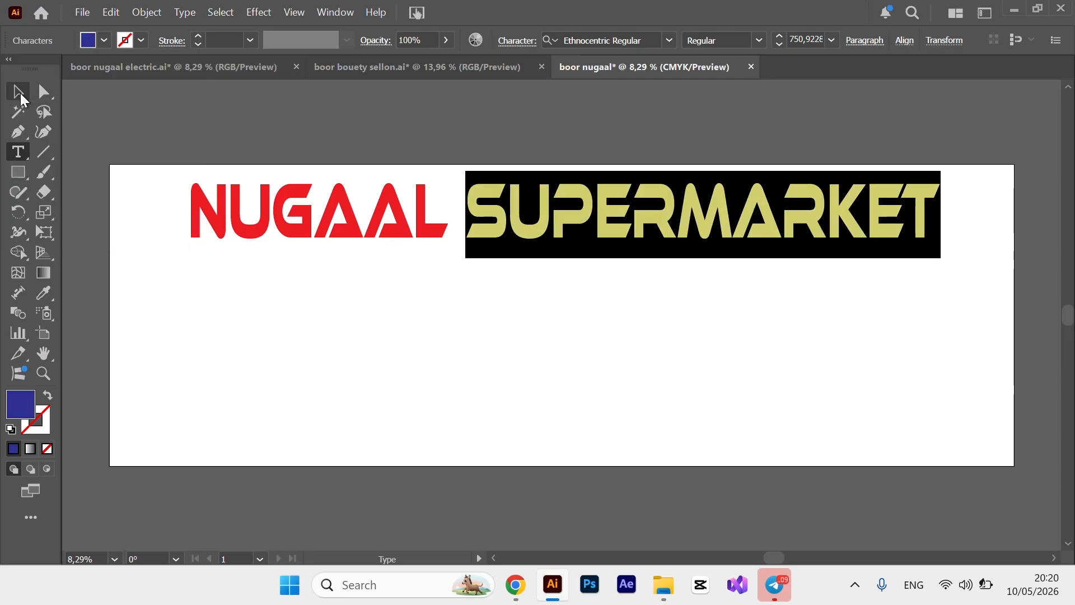
Deselect the title and switch to the boor nugaal electric.ai document.
click(20, 94)
click(560, 354)
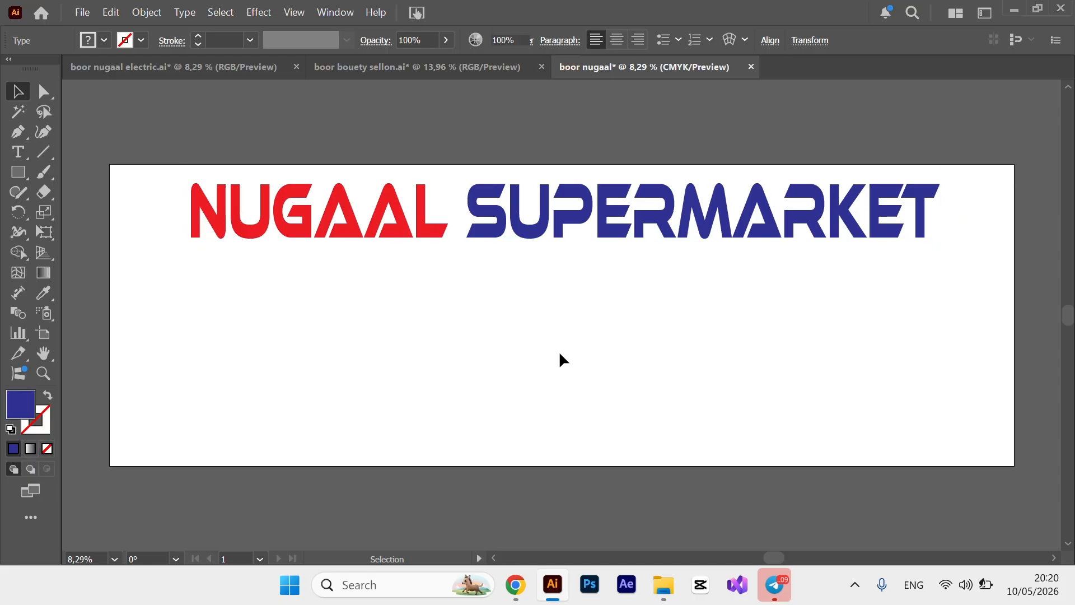
click(228, 66)
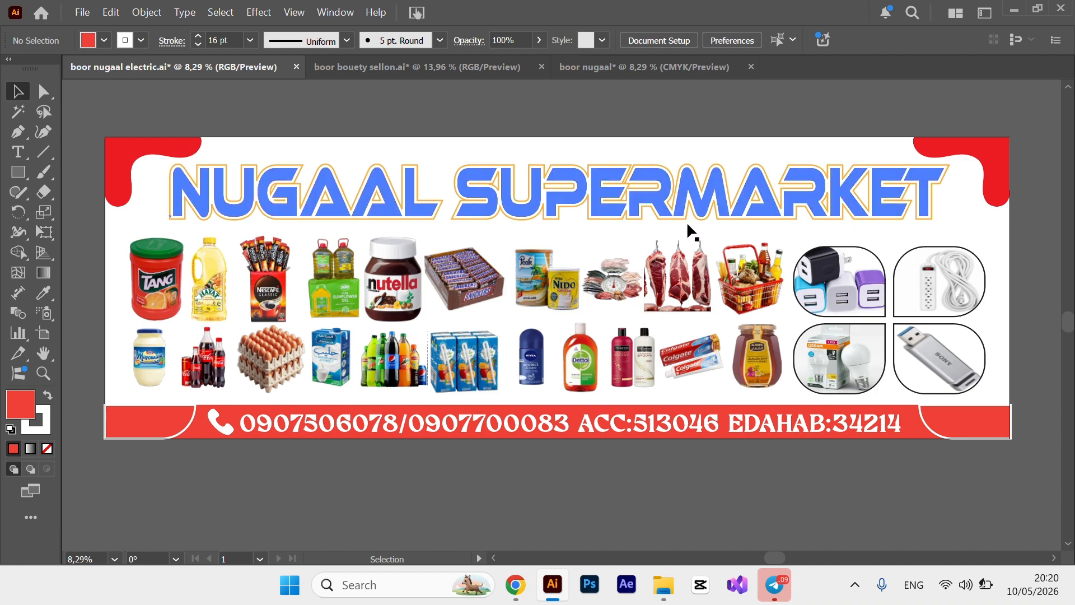
Back in boor nugaal, add a light orange stroke to the title via Appearance.
click(657, 66)
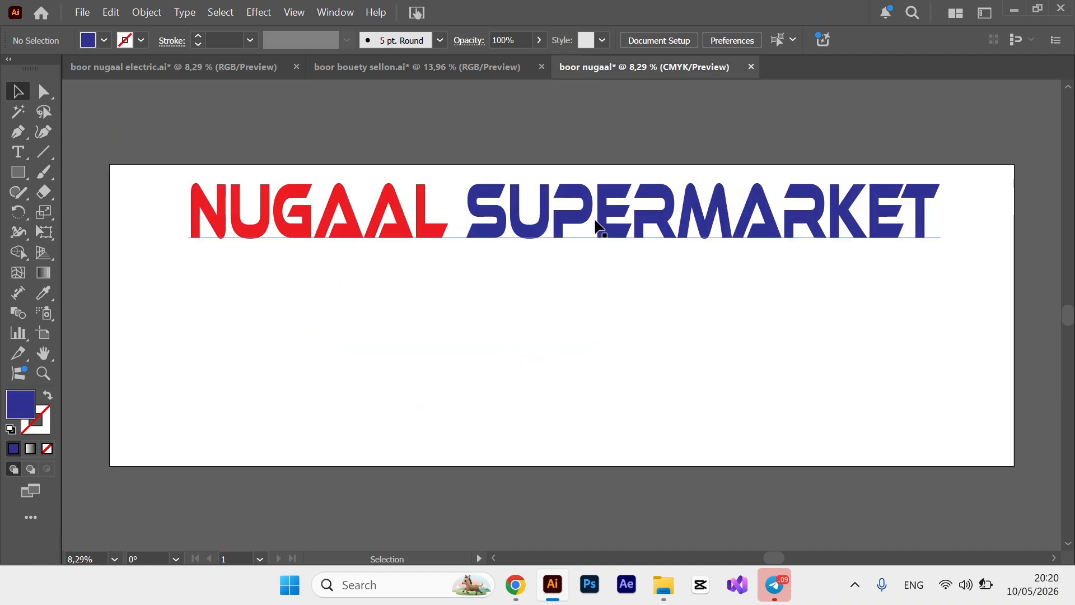
click(597, 224)
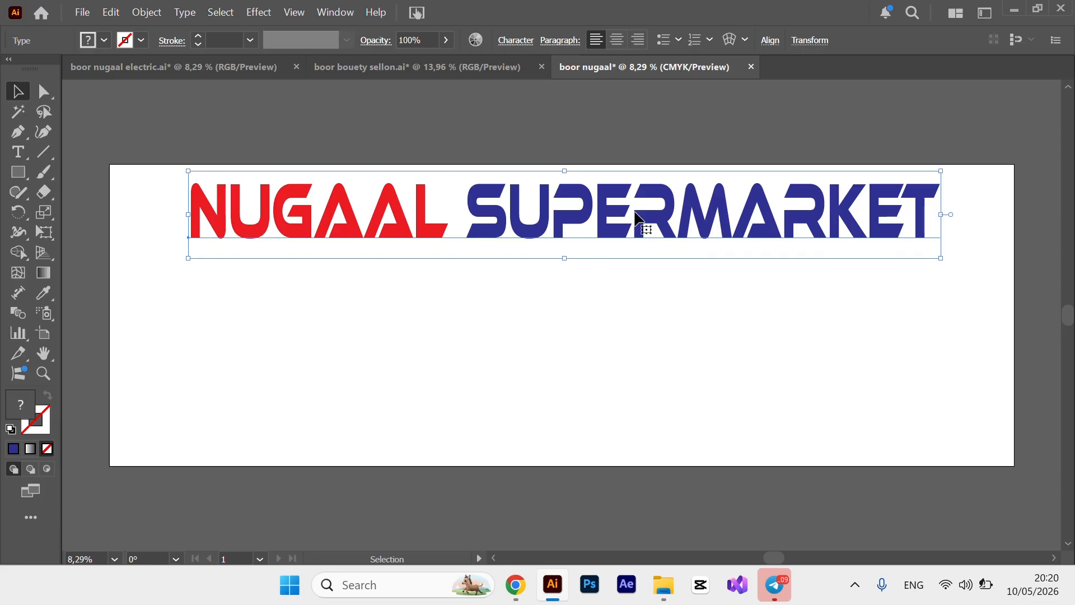
click(334, 11)
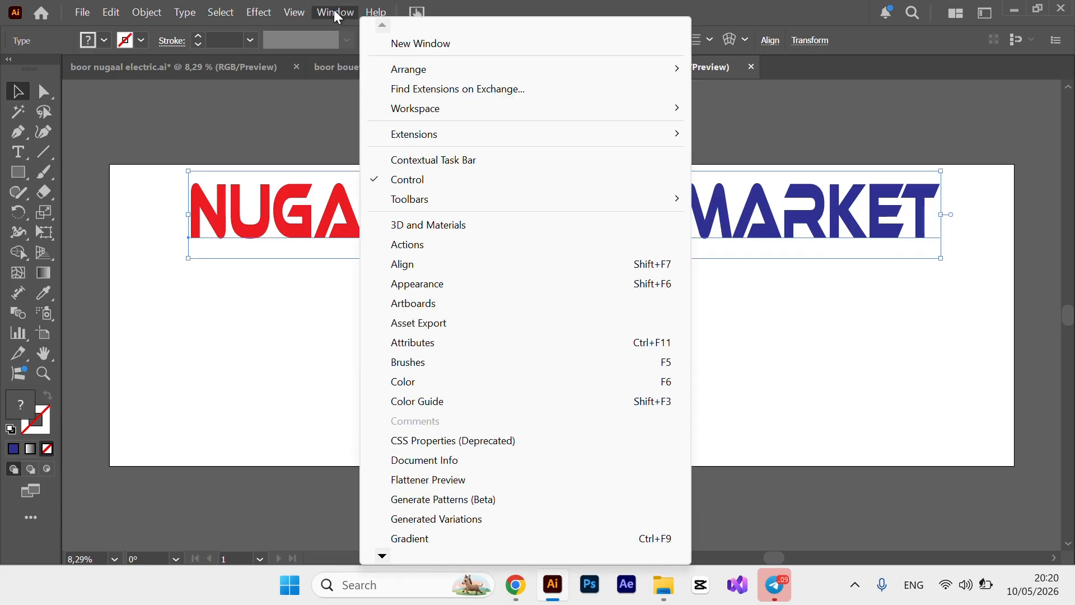
click(502, 285)
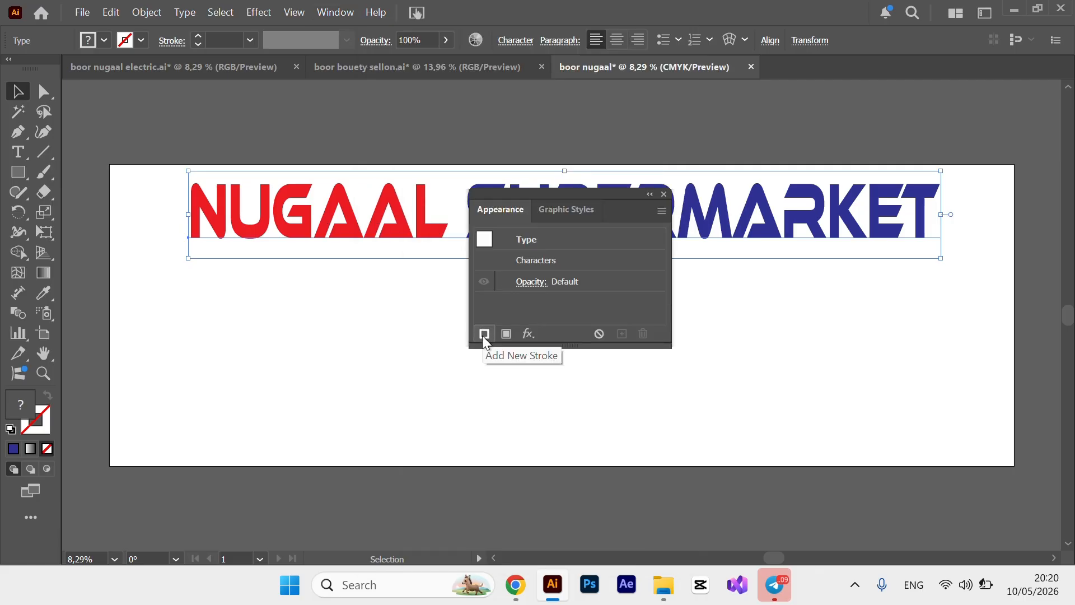
click(484, 333)
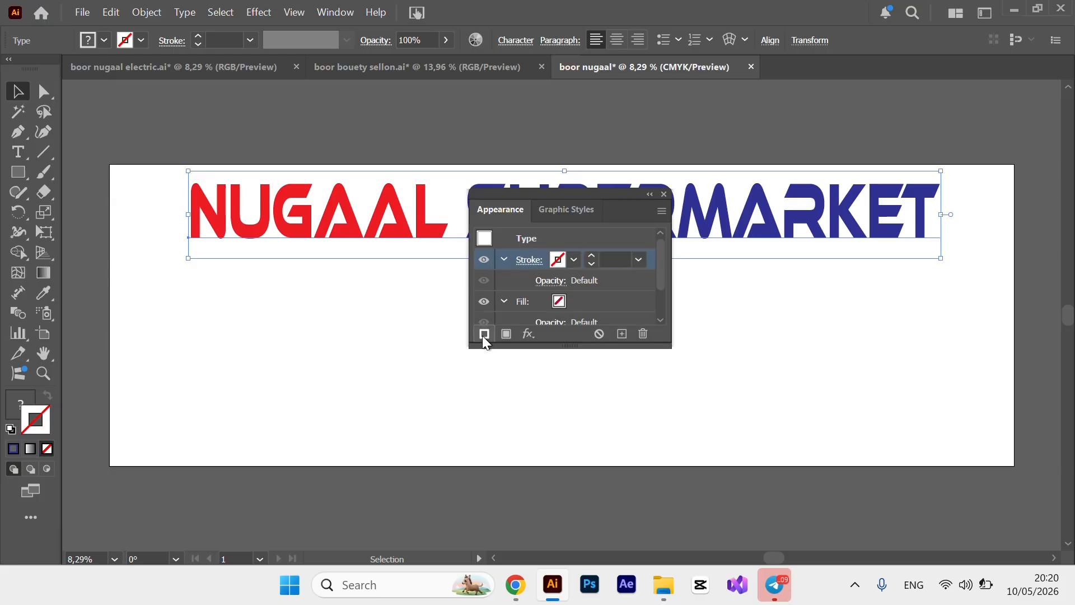
click(573, 259)
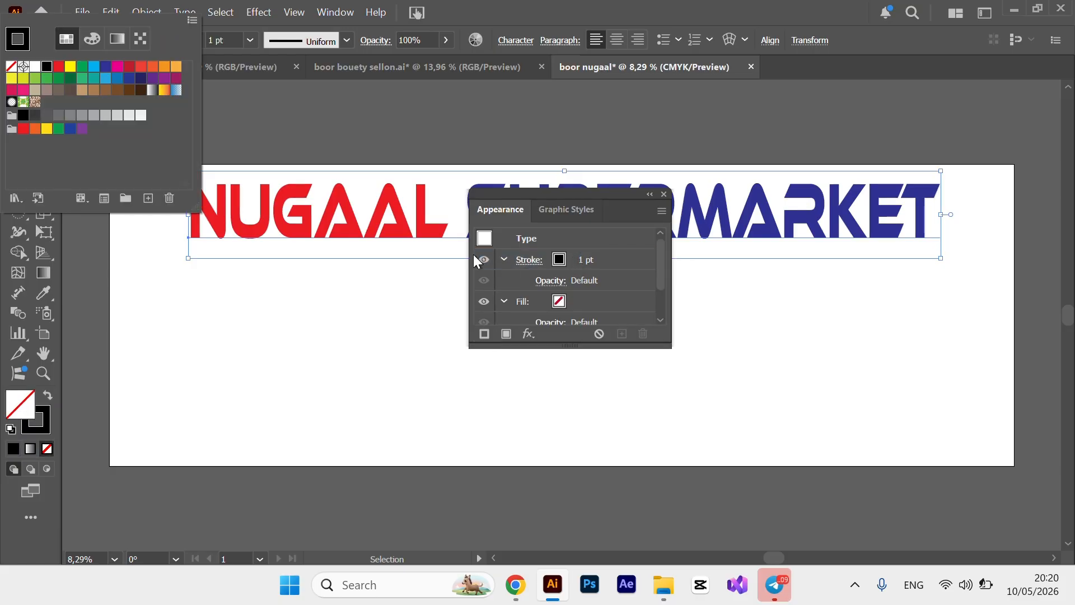
click(177, 68)
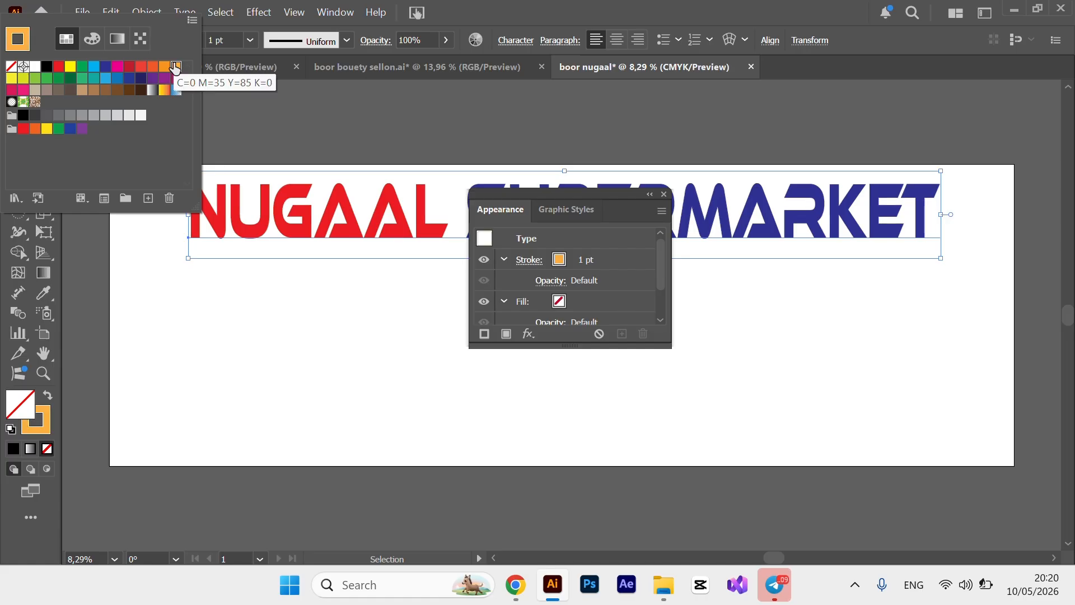
Raise the title's stroke weight to 9 pt.
double_click(589, 260)
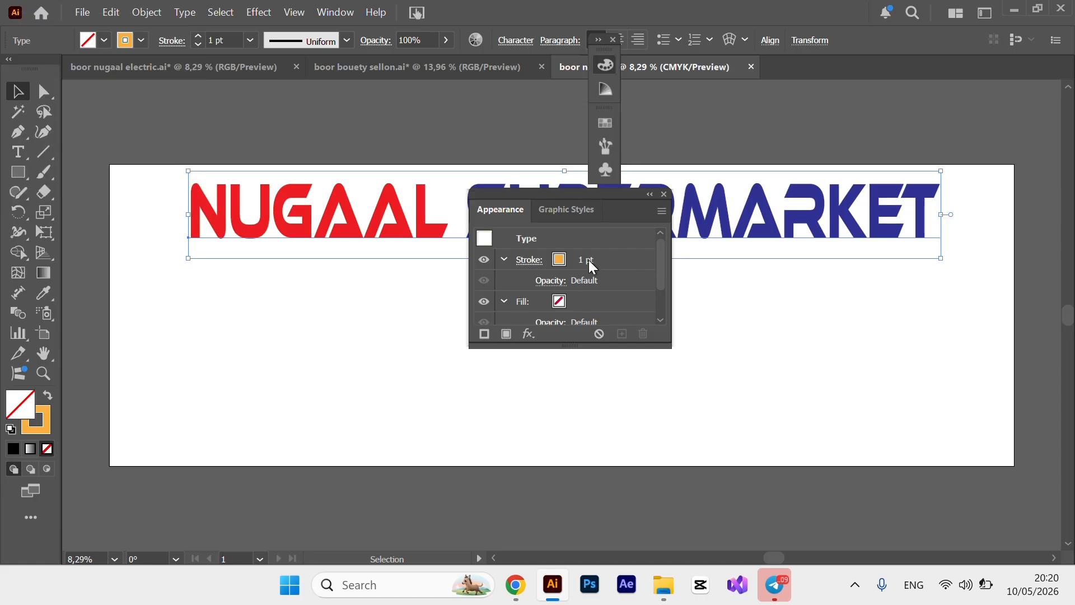
click(580, 260)
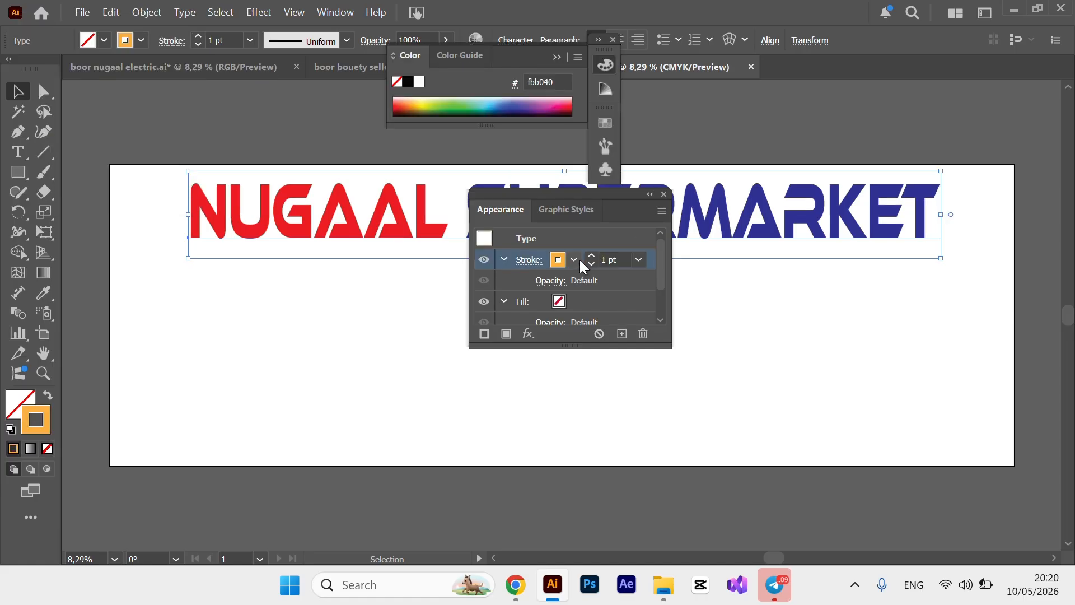
click(579, 260)
click(592, 256)
click(592, 256)
click(591, 256)
click(591, 257)
click(592, 257)
click(592, 256)
click(591, 256)
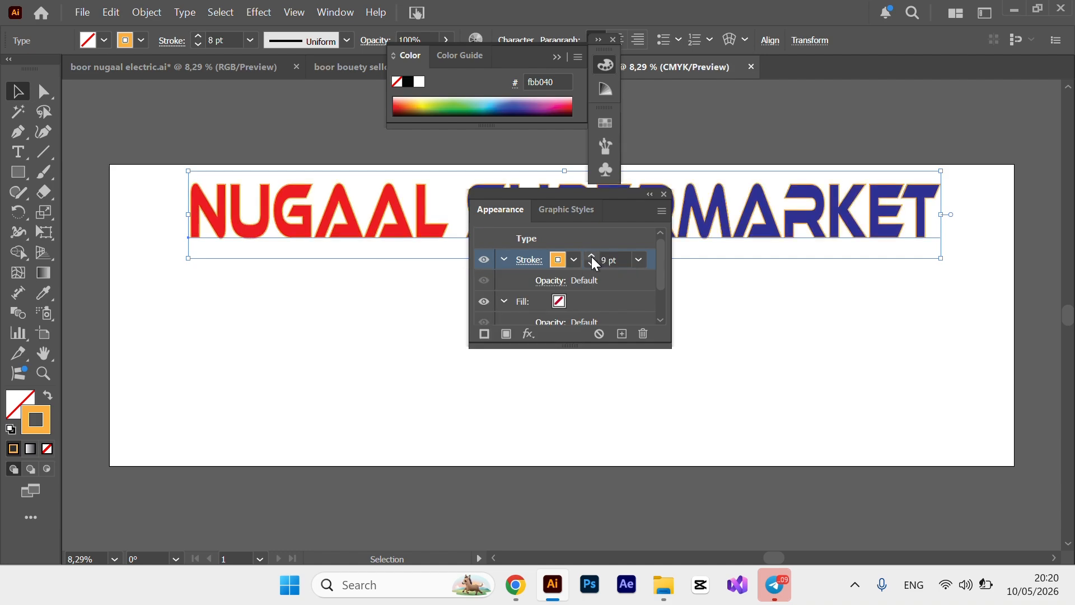
click(591, 257)
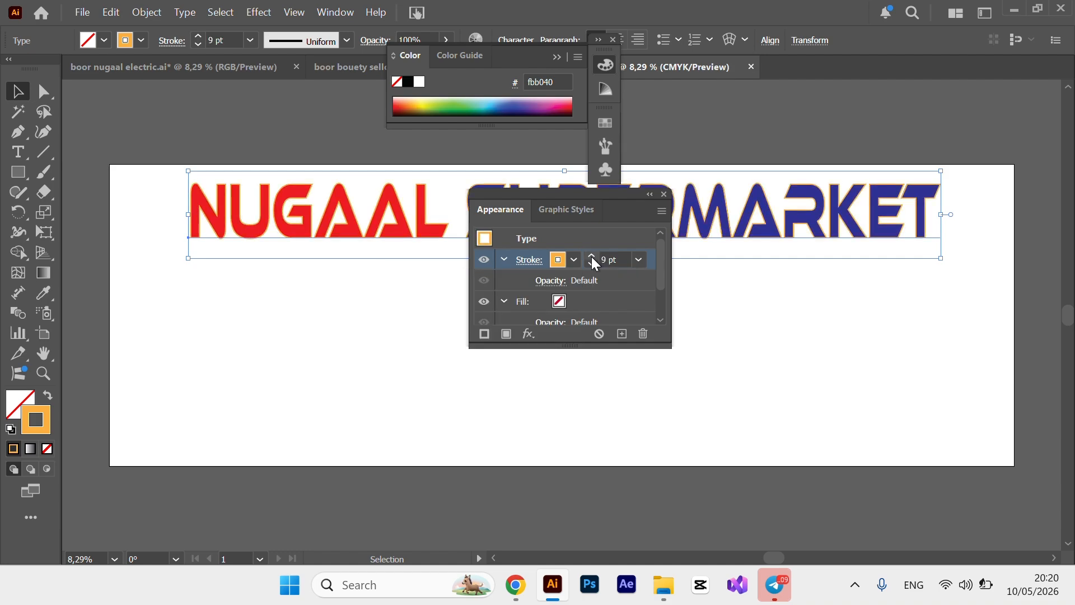
Apply an Offset Path effect of 1 cm with Miter joins and limit 5.
click(528, 335)
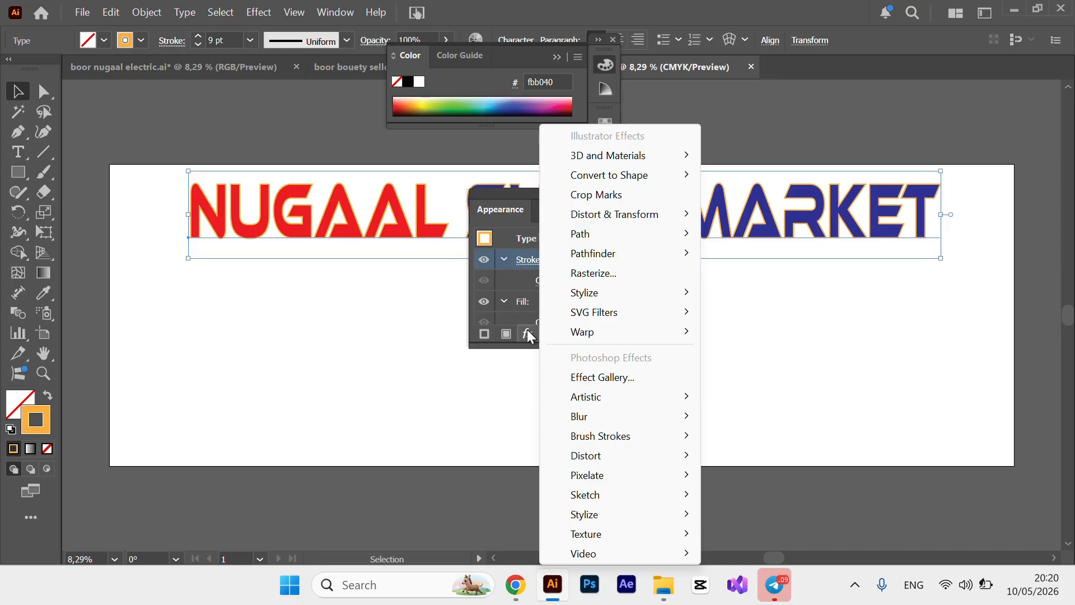
mouse_move(603, 261)
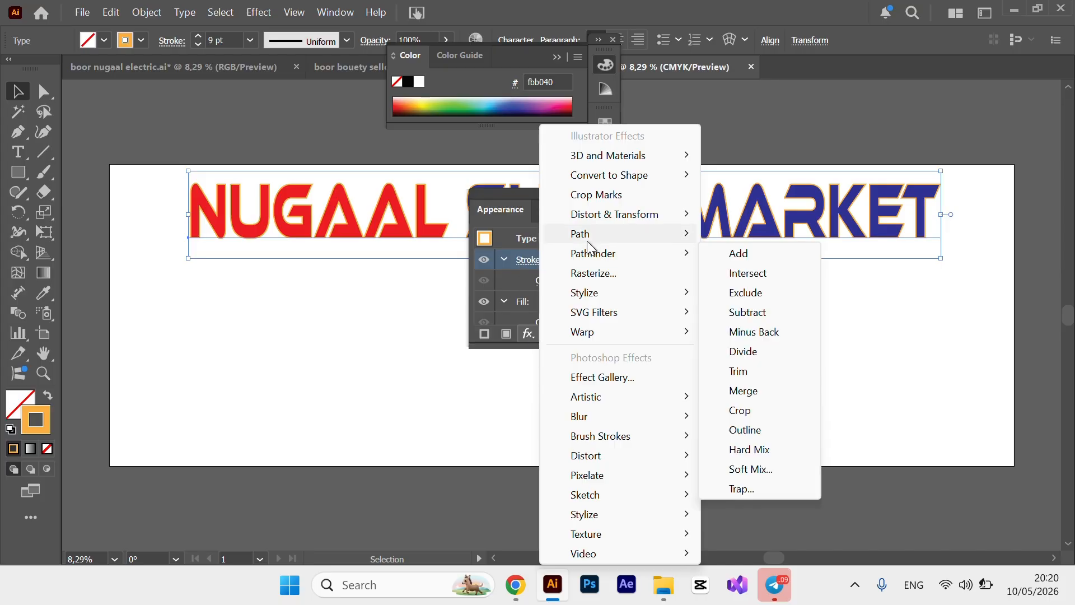
mouse_move(586, 237)
click(742, 235)
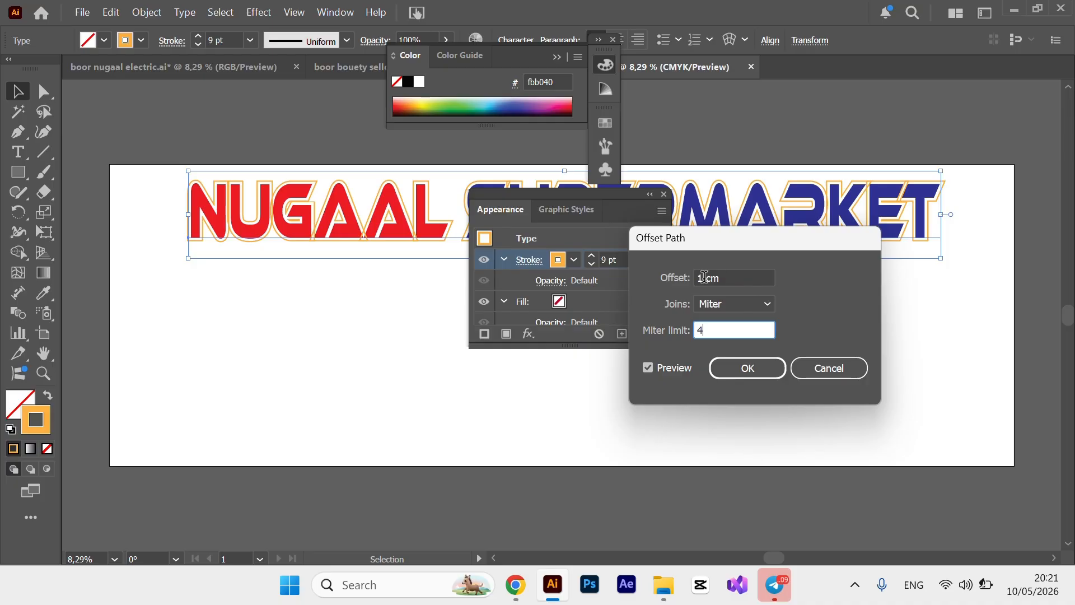
drag(705, 277, 686, 278)
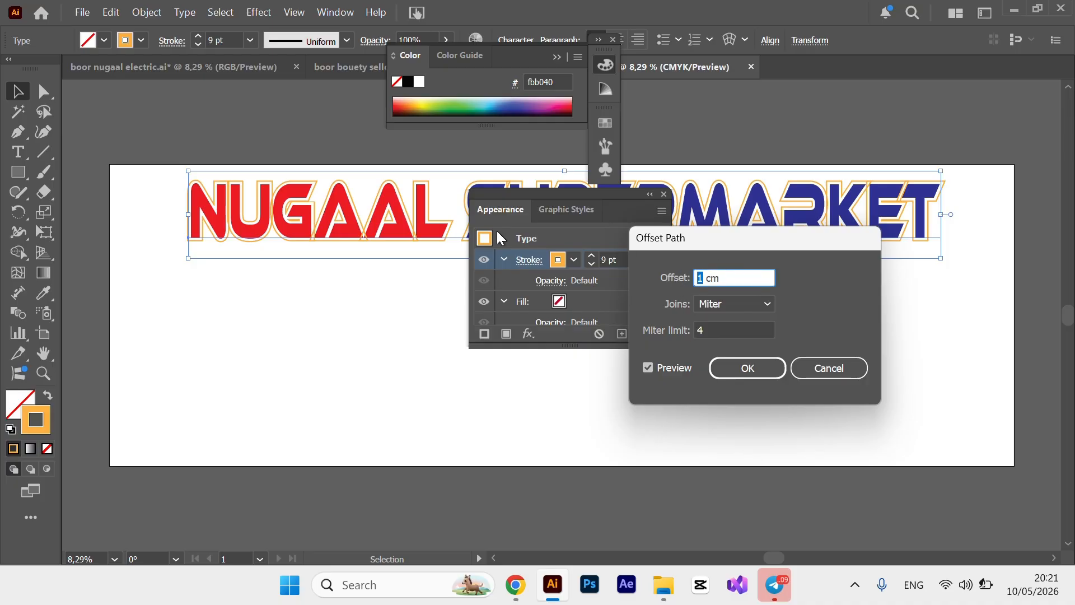
click(773, 304)
click(749, 343)
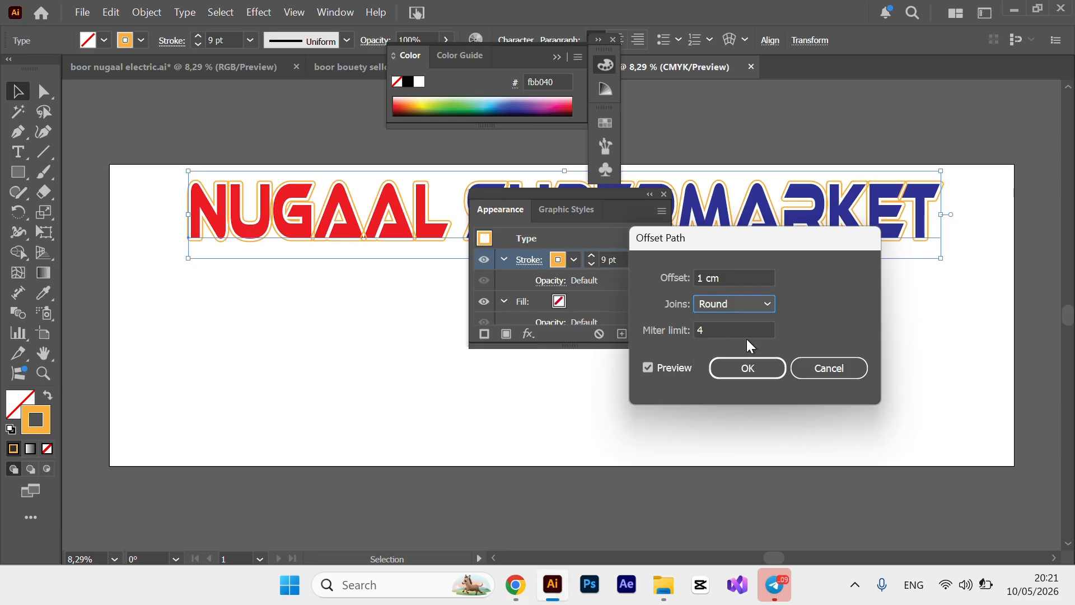
click(769, 304)
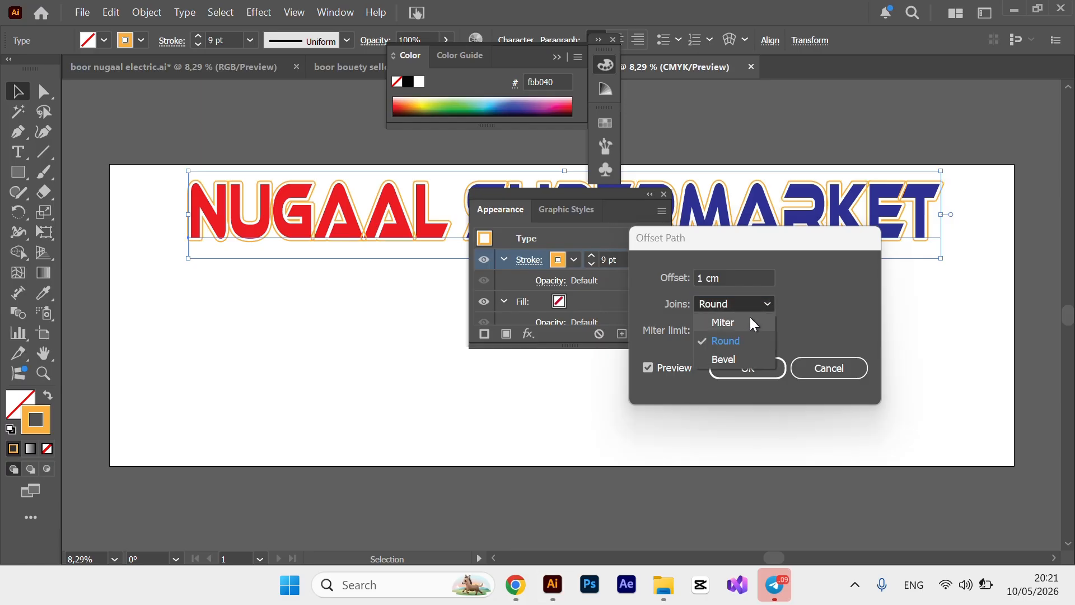
click(734, 323)
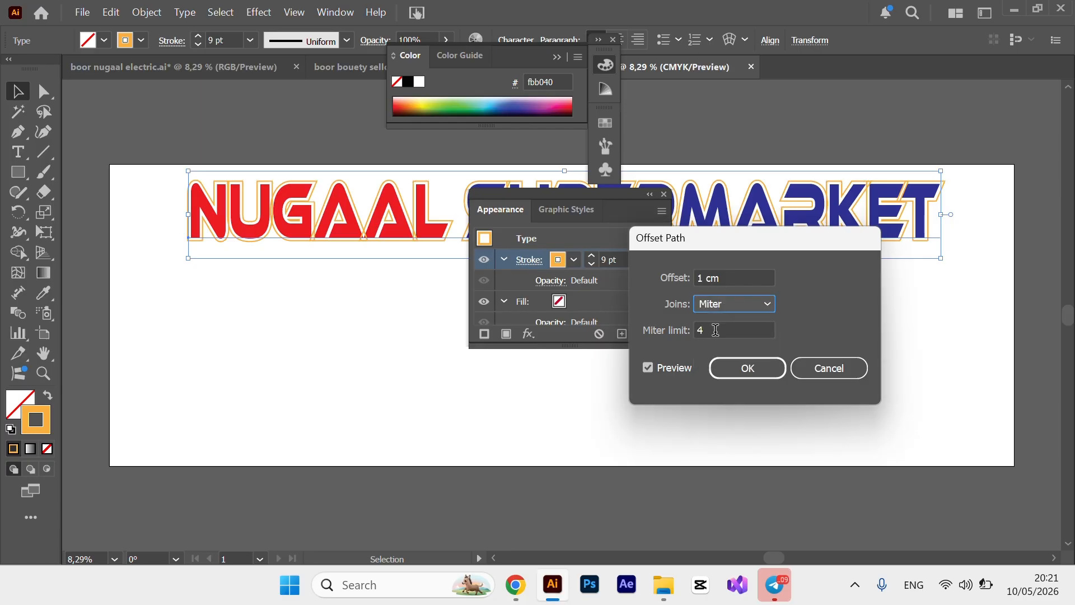
click(716, 330)
text(5)
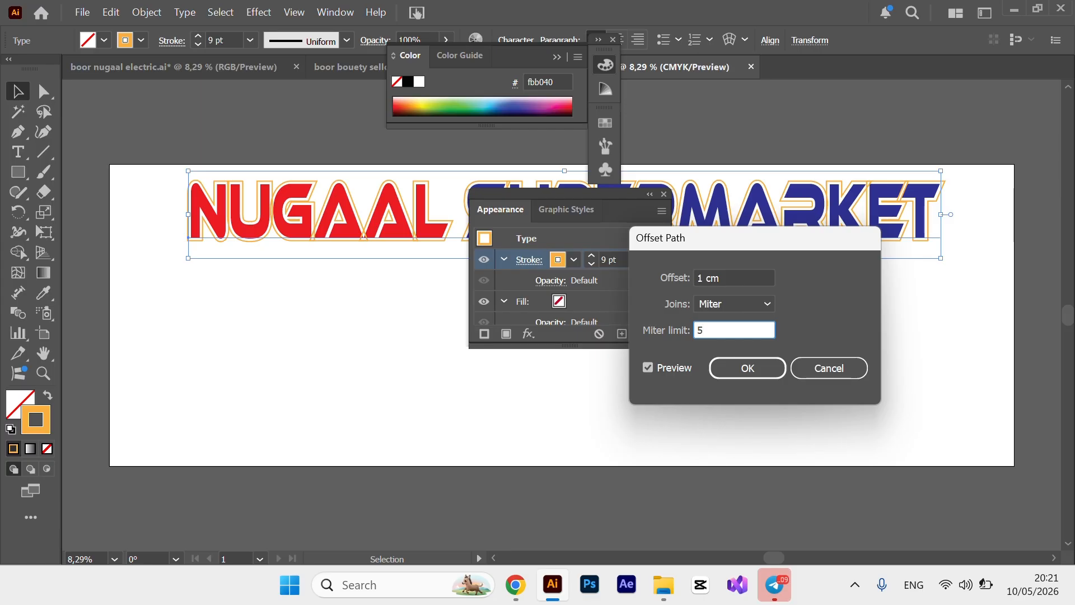
click(747, 368)
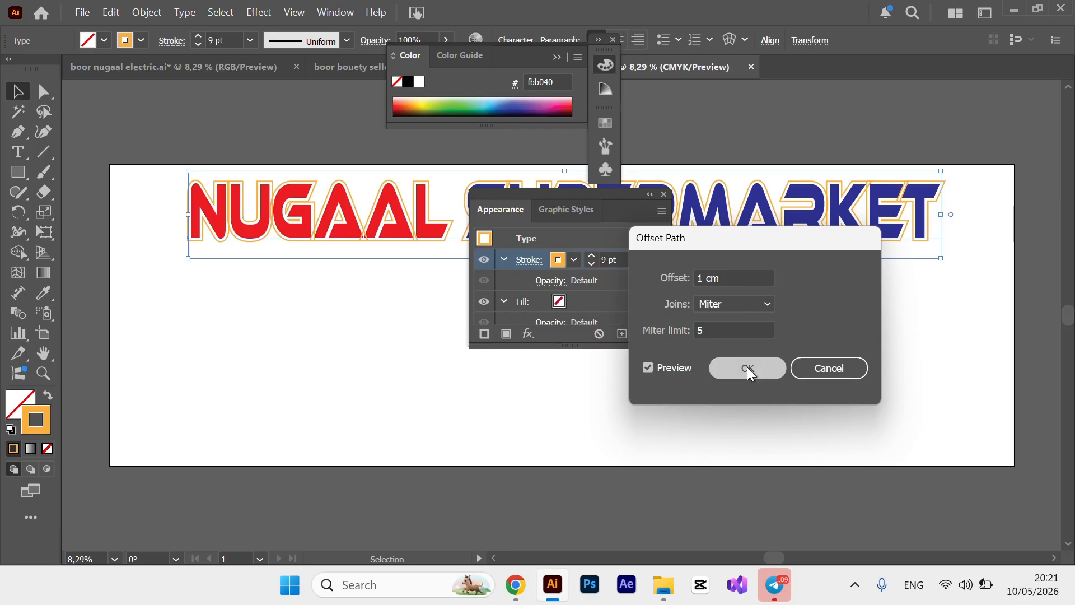
Add a Pathfinder Add effect to merge the outline, then close the panel.
click(528, 334)
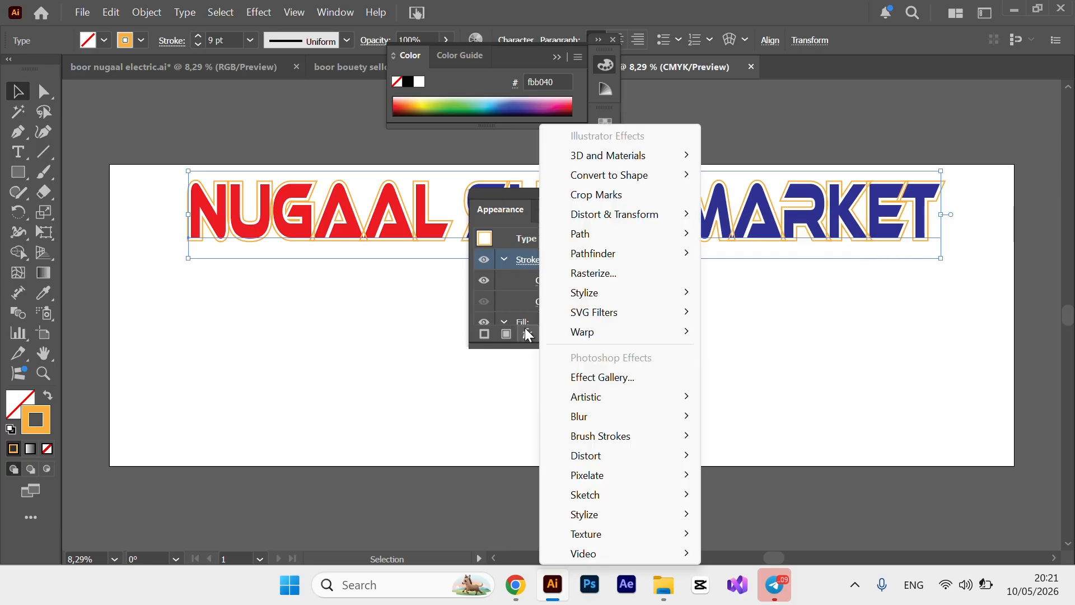
mouse_move(598, 254)
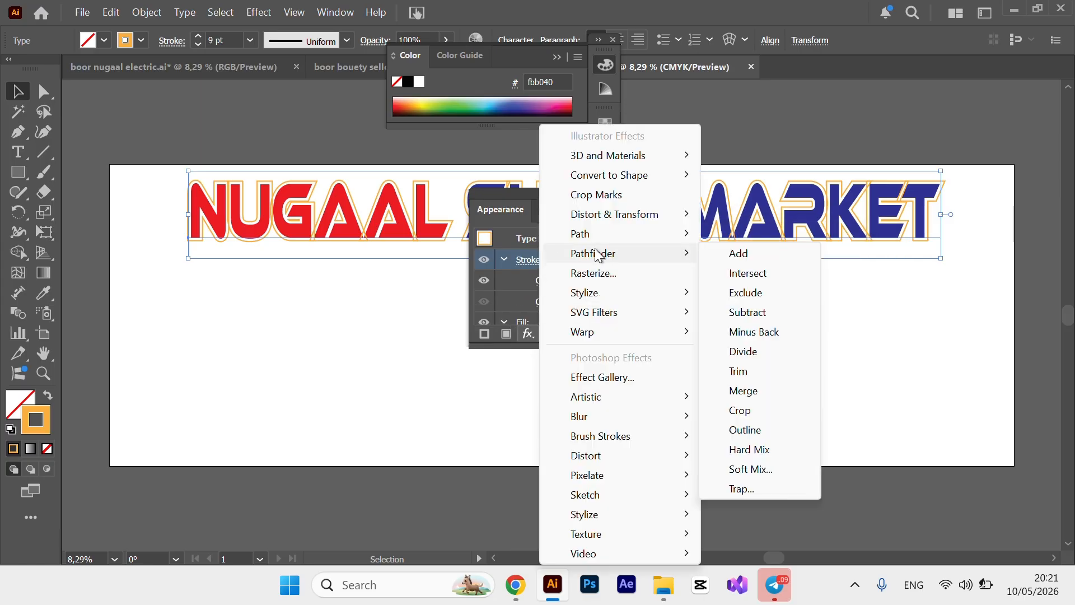
click(743, 257)
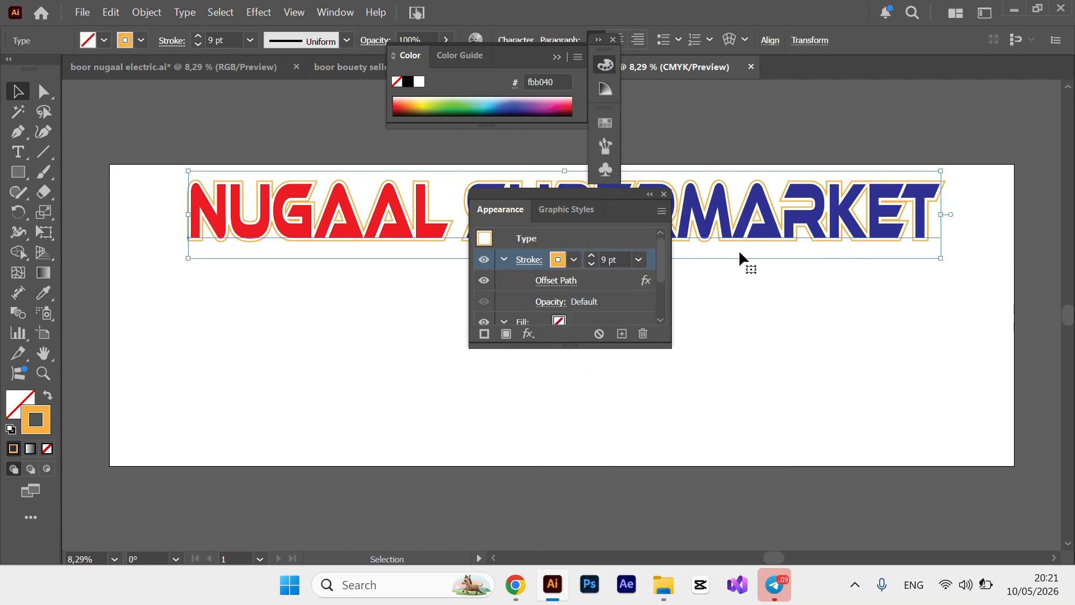
click(662, 194)
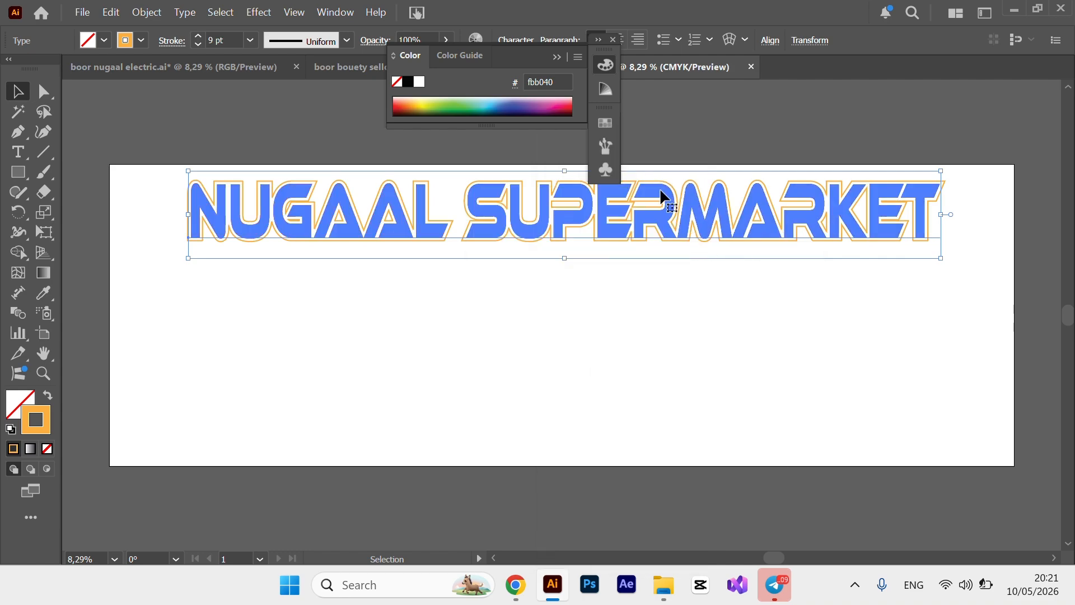
Stretch the title wider to the left and centre it horizontally on the artboard.
click(113, 114)
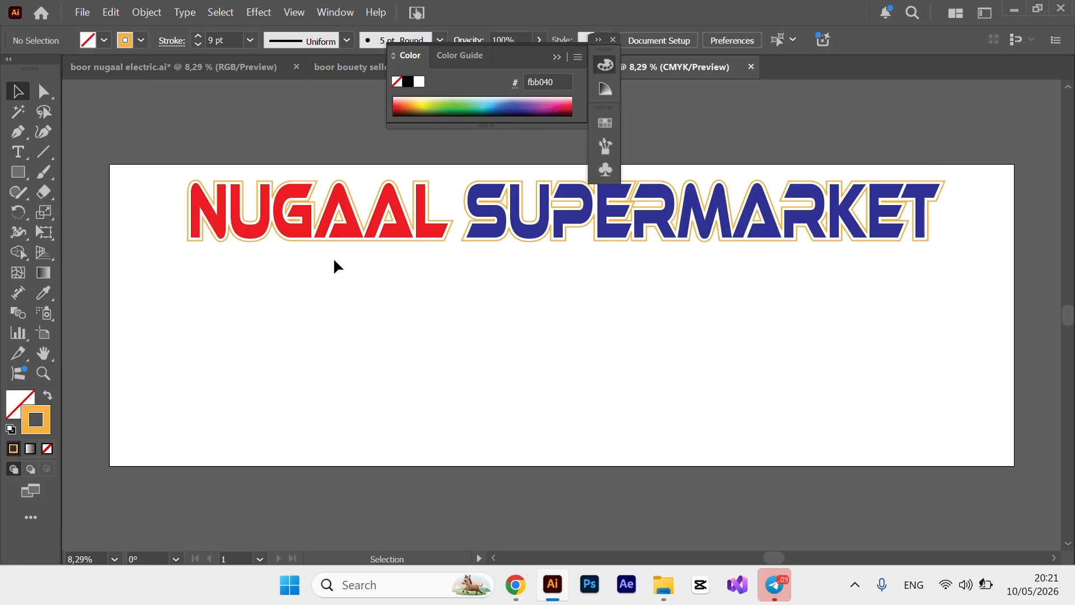
click(815, 241)
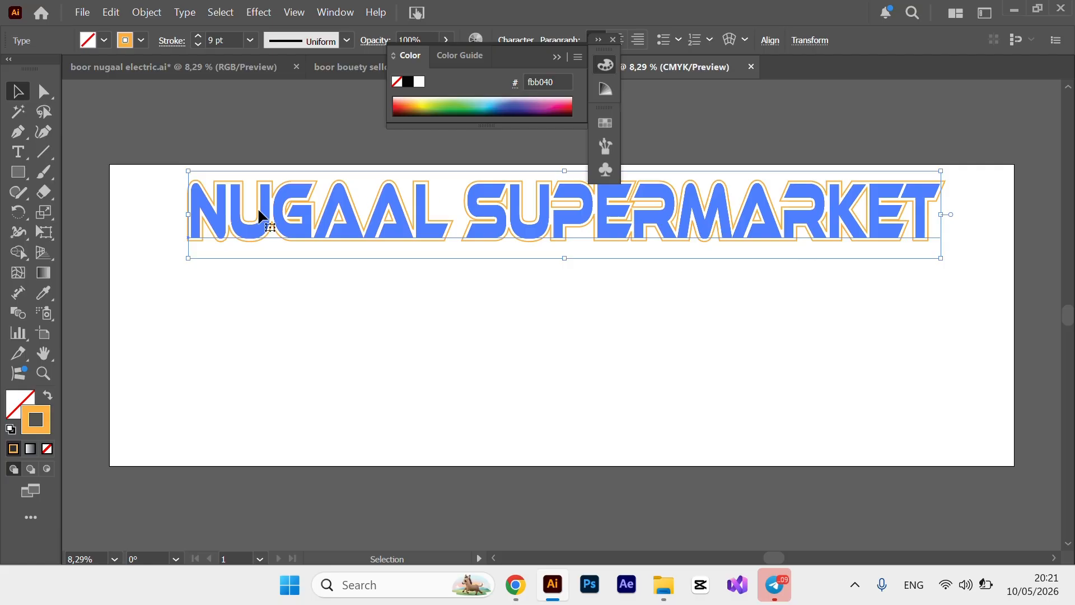
drag(193, 219, 161, 219)
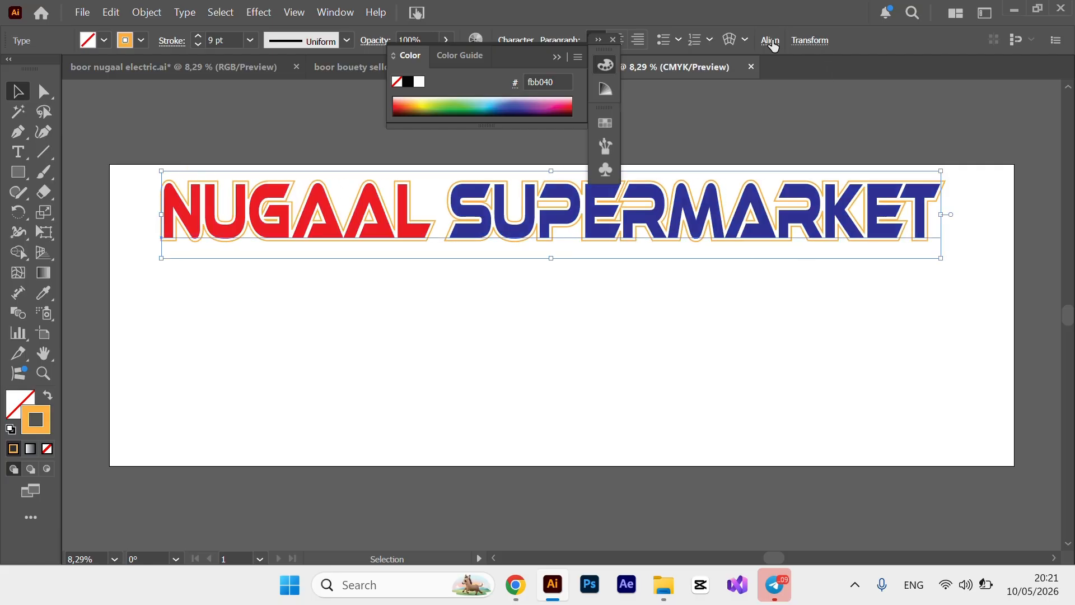
click(774, 42)
click(623, 92)
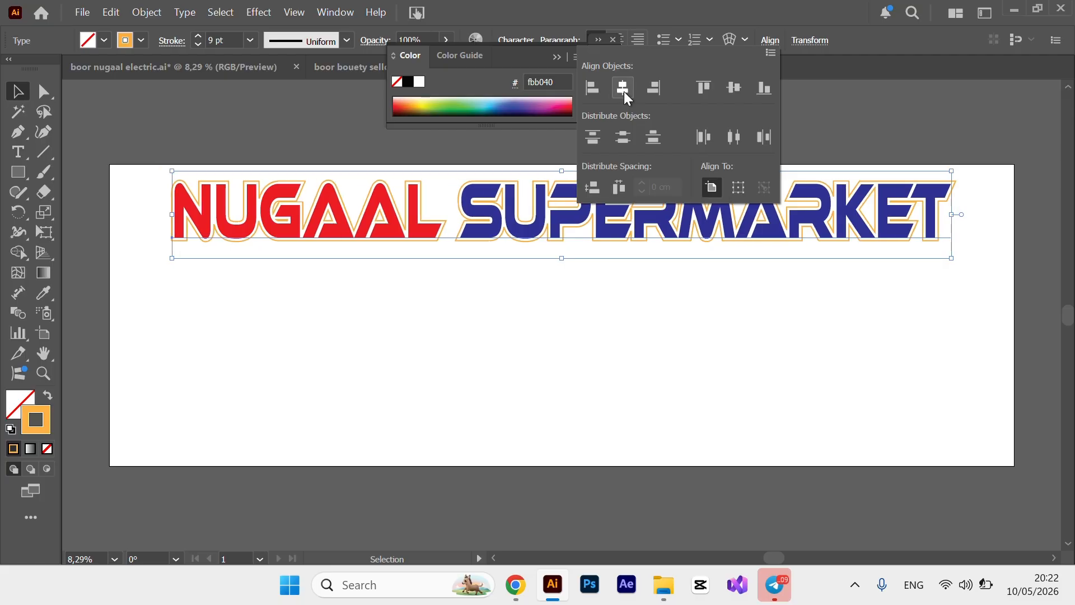
click(539, 381)
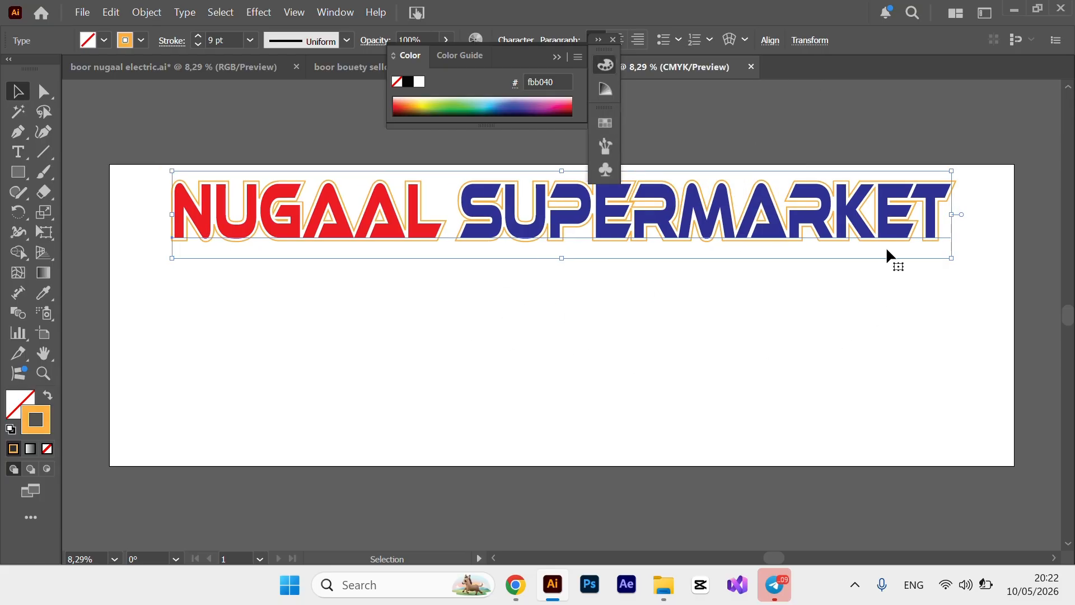
click(635, 424)
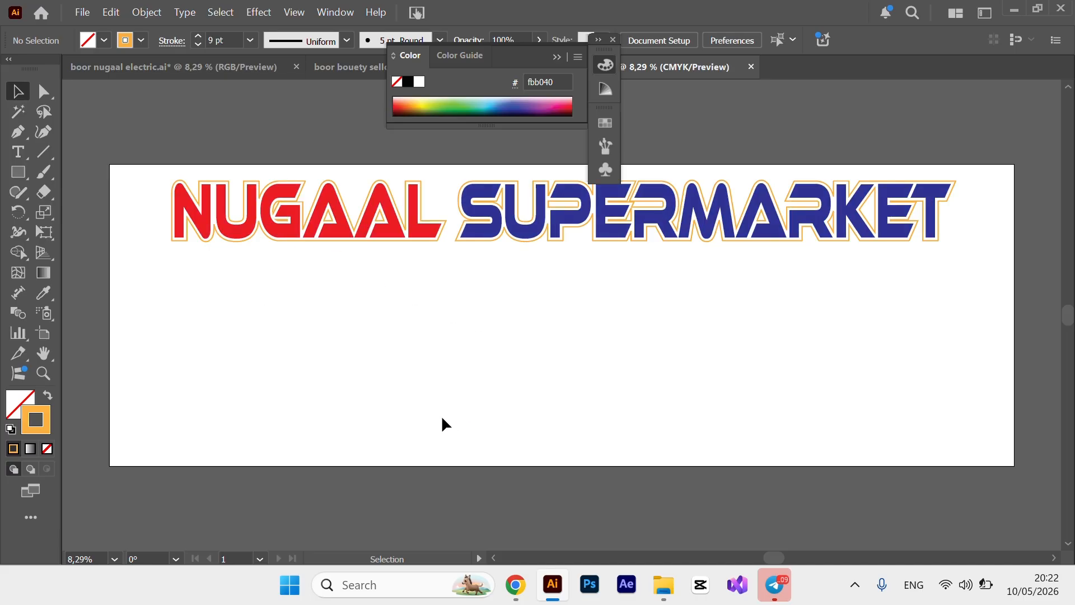
In the Music folder, select the Tang, honey, juice, chocolate, Nido, deodorant and Colgate images.
mouse_move(664, 585)
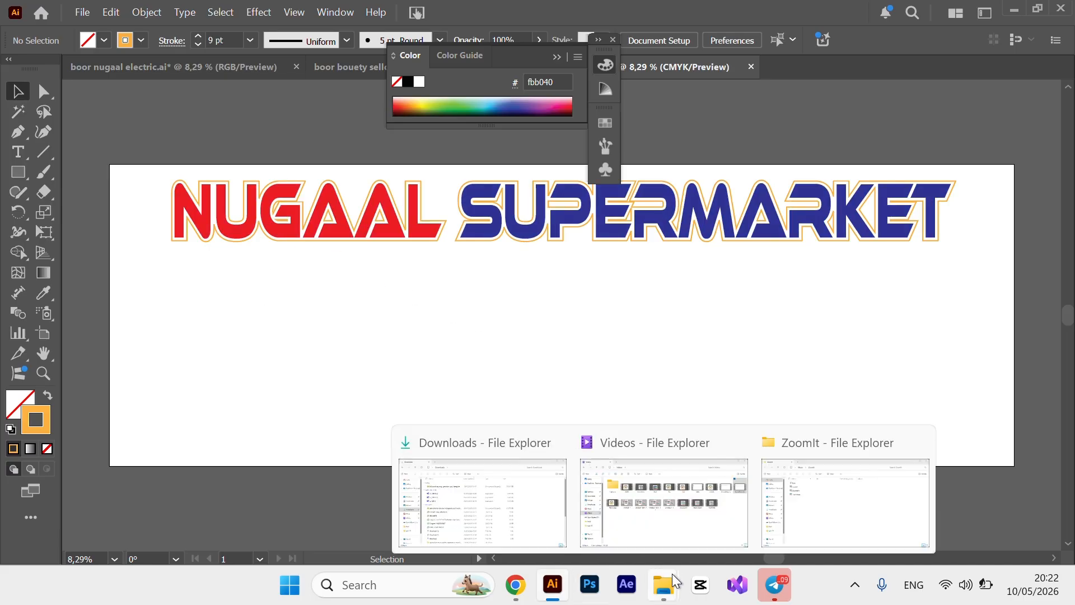
click(666, 504)
click(70, 313)
scroll(415, 371, down, 5)
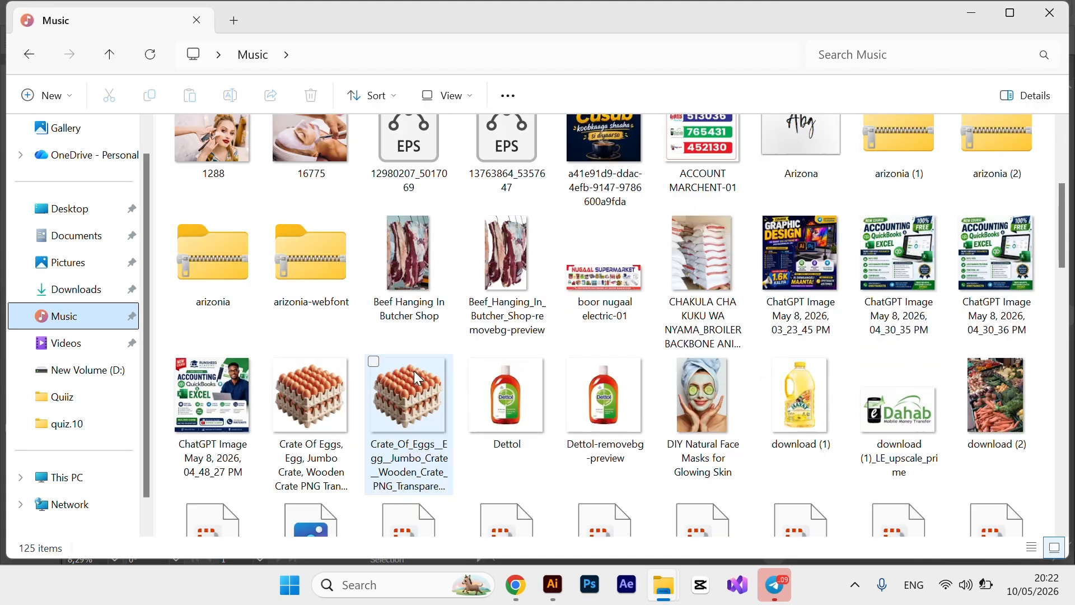
scroll(417, 378, up, 1)
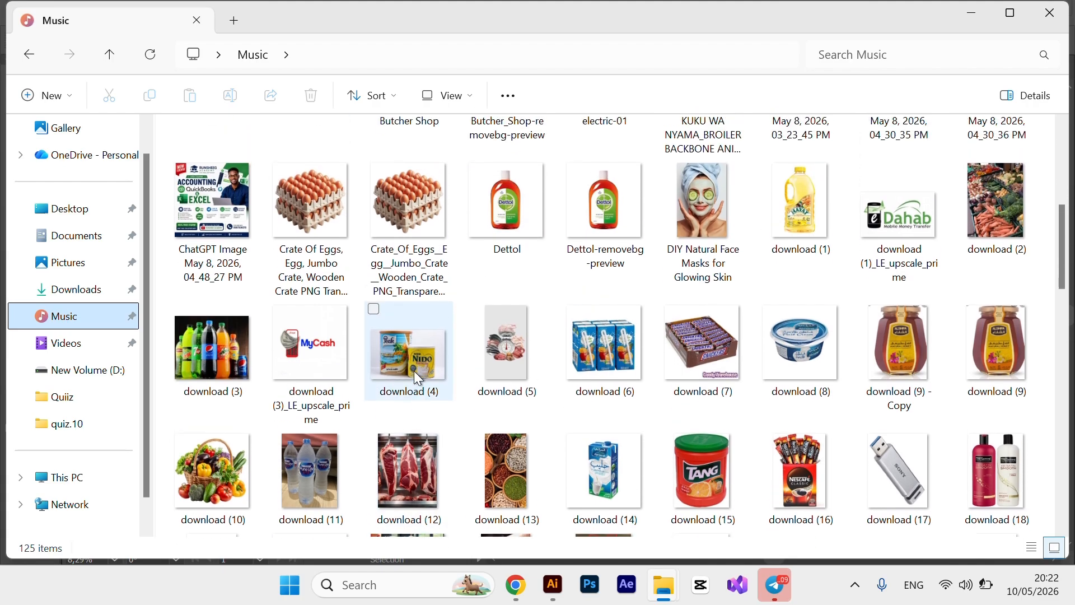
scroll(414, 370, down, 2)
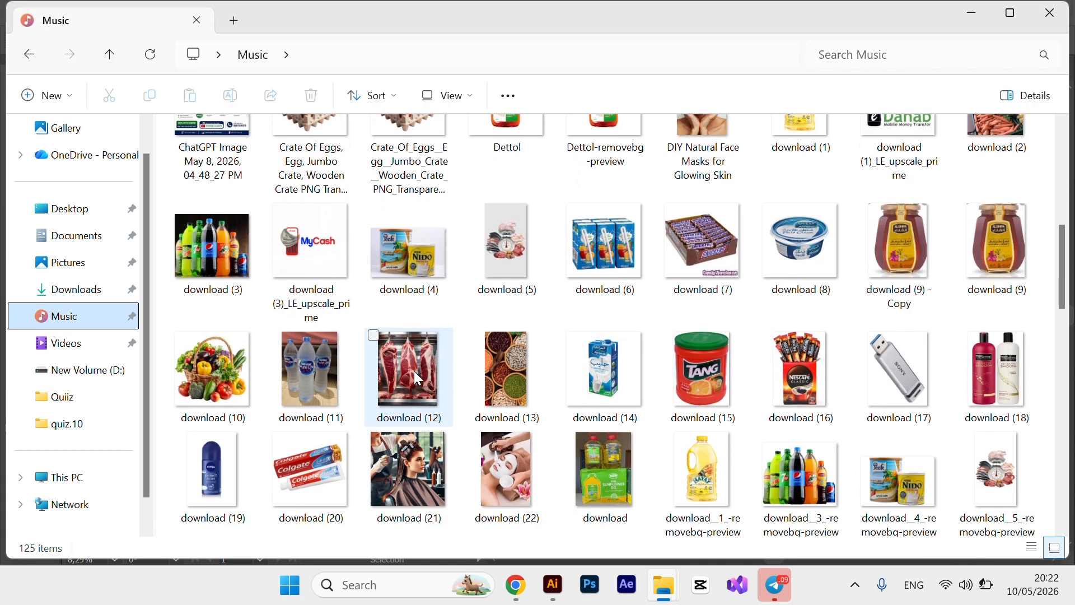
click(690, 384)
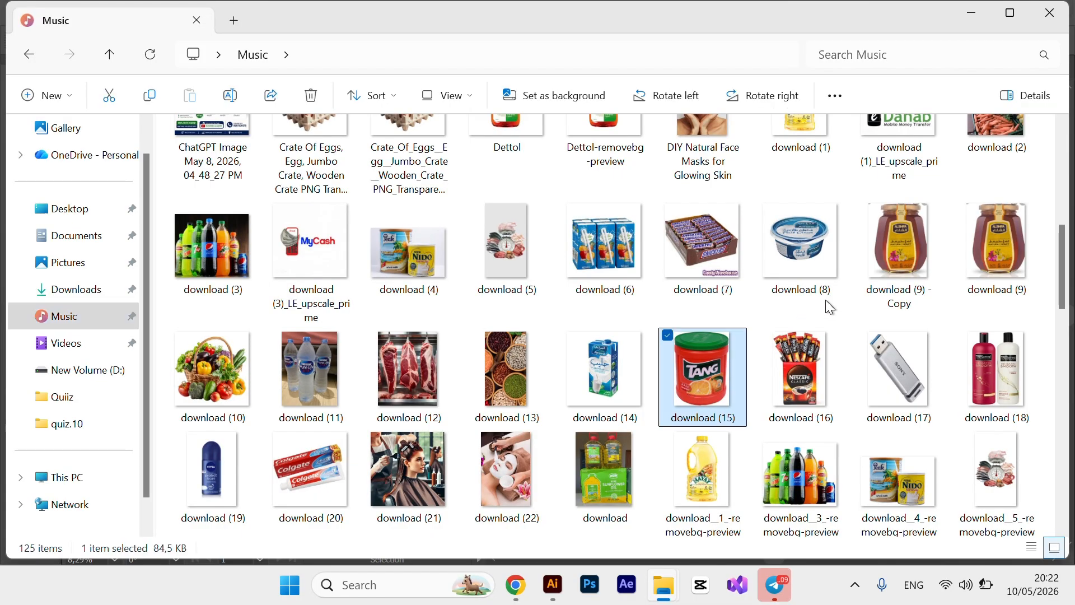
ctrl+click(886, 297)
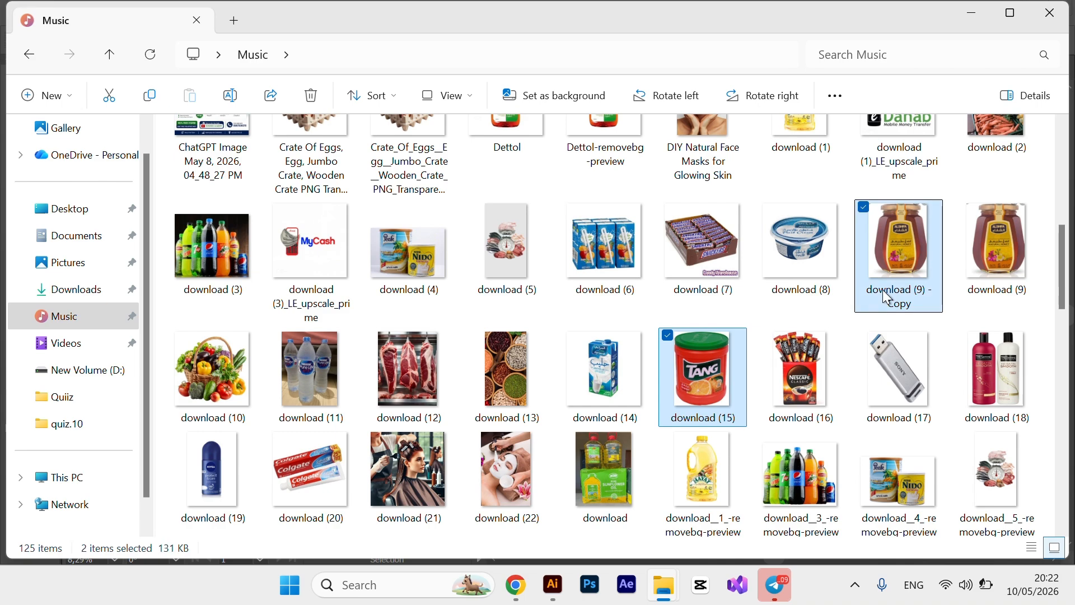
ctrl+click(574, 274)
ctrl+click(724, 243)
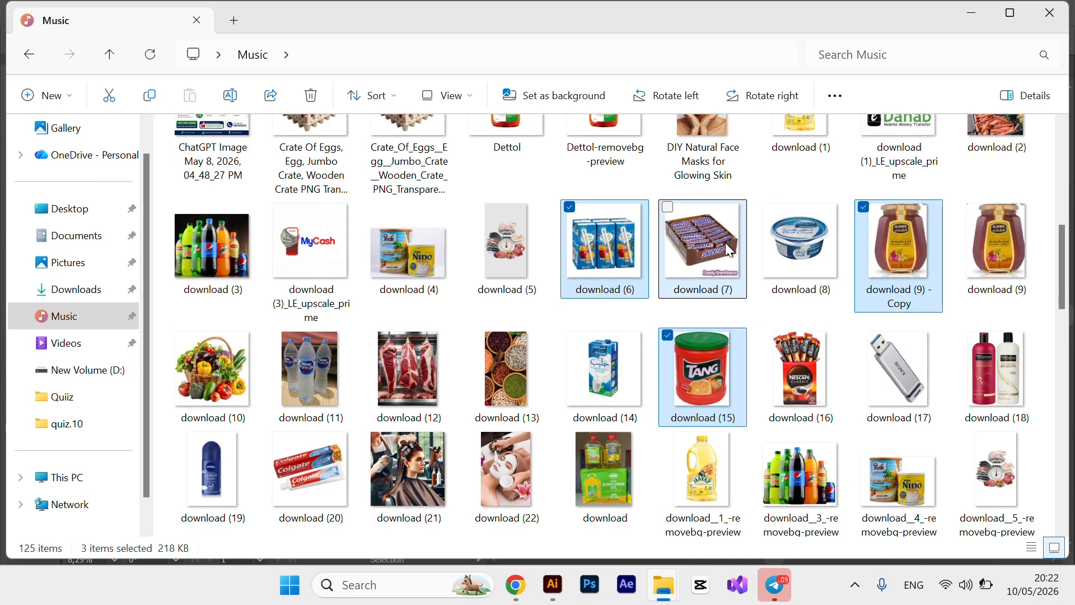
ctrl+click(502, 257)
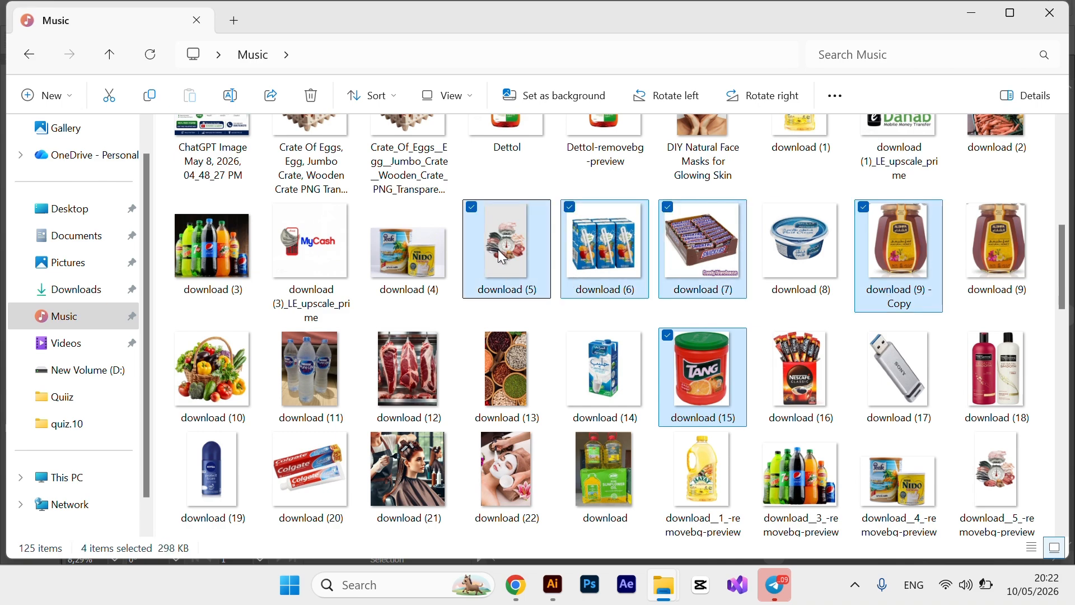
ctrl+click(417, 260)
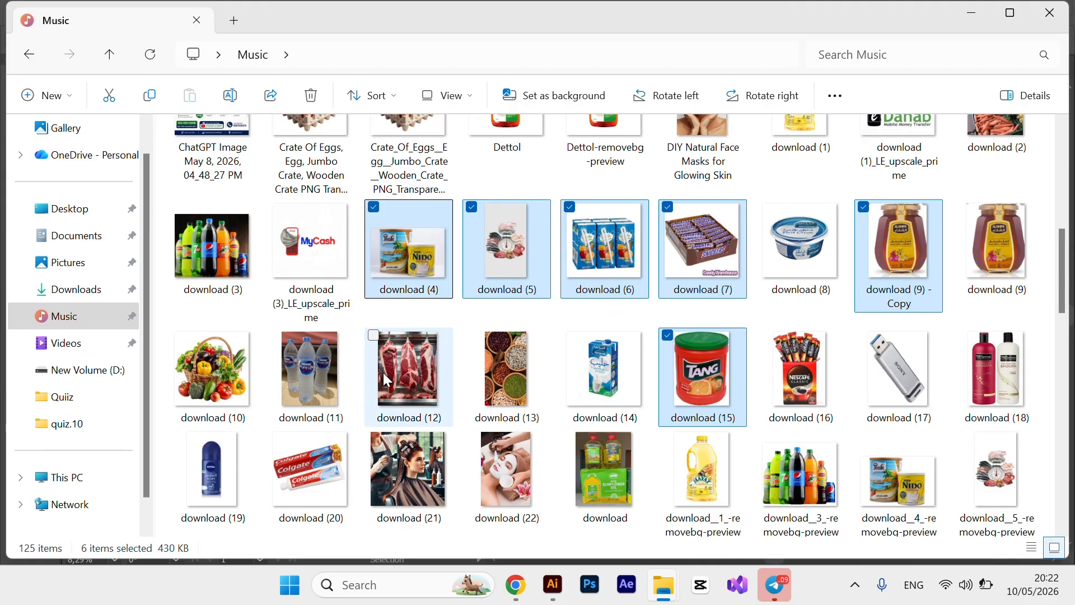
scroll(383, 372, down, 2)
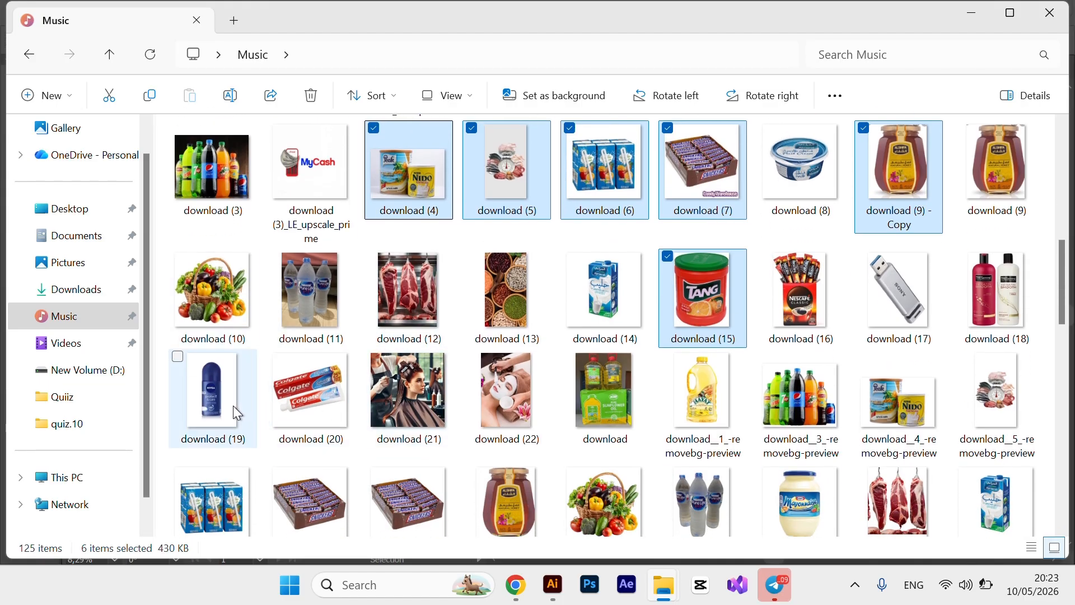
ctrl+click(233, 406)
ctrl+click(334, 393)
Add the mayonnaise, milk carton, Nivea, shampoo, Nescafe, Tang, Coca-Cola and Nido photos.
scroll(560, 398, down, 3)
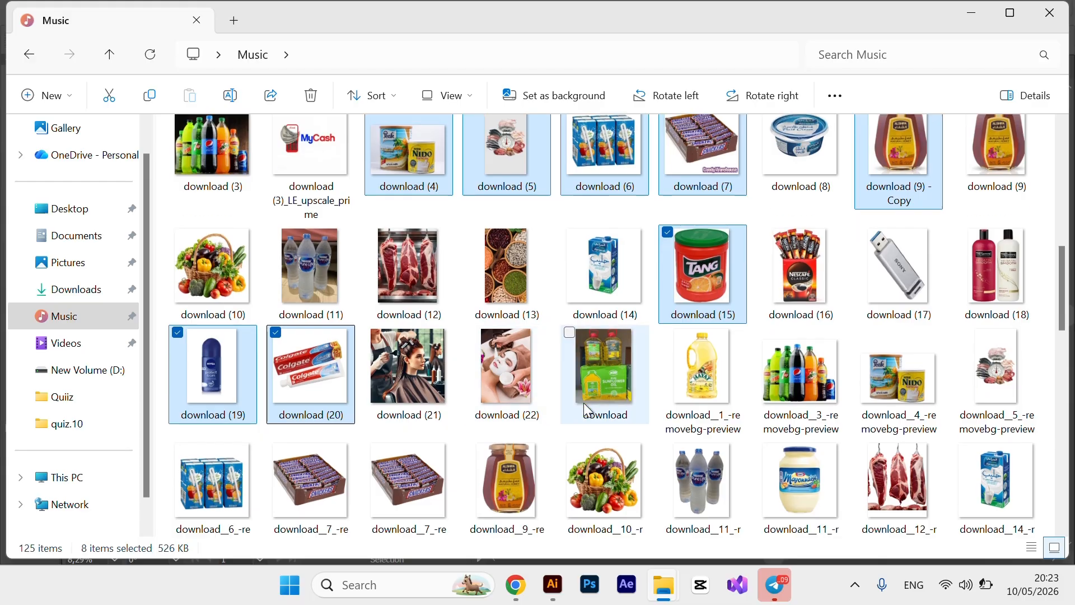
ctrl+click(200, 440)
ctrl+click(200, 440)
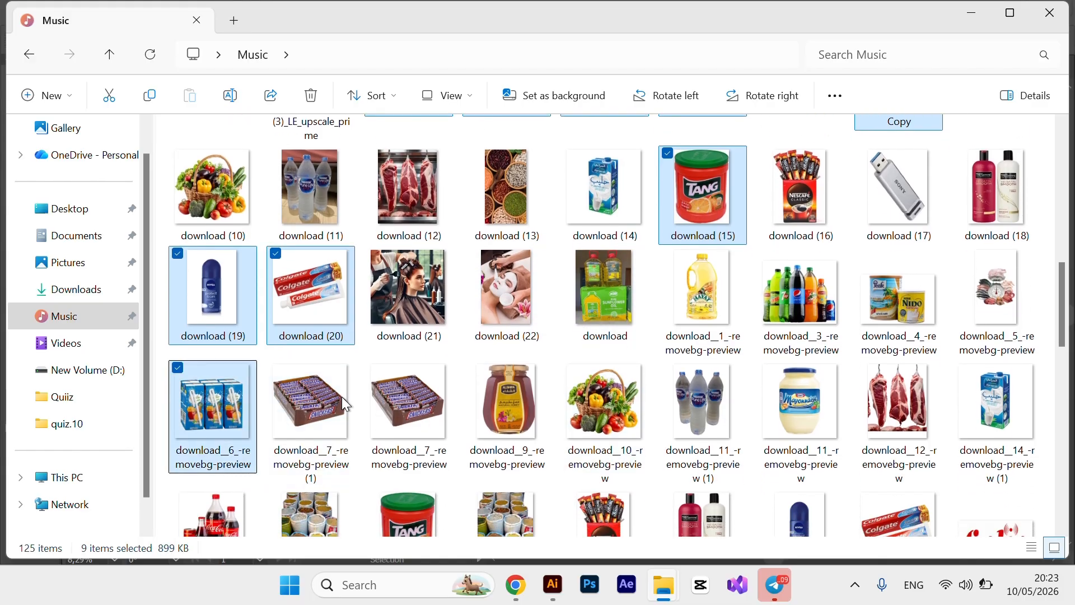
ctrl+click(801, 417)
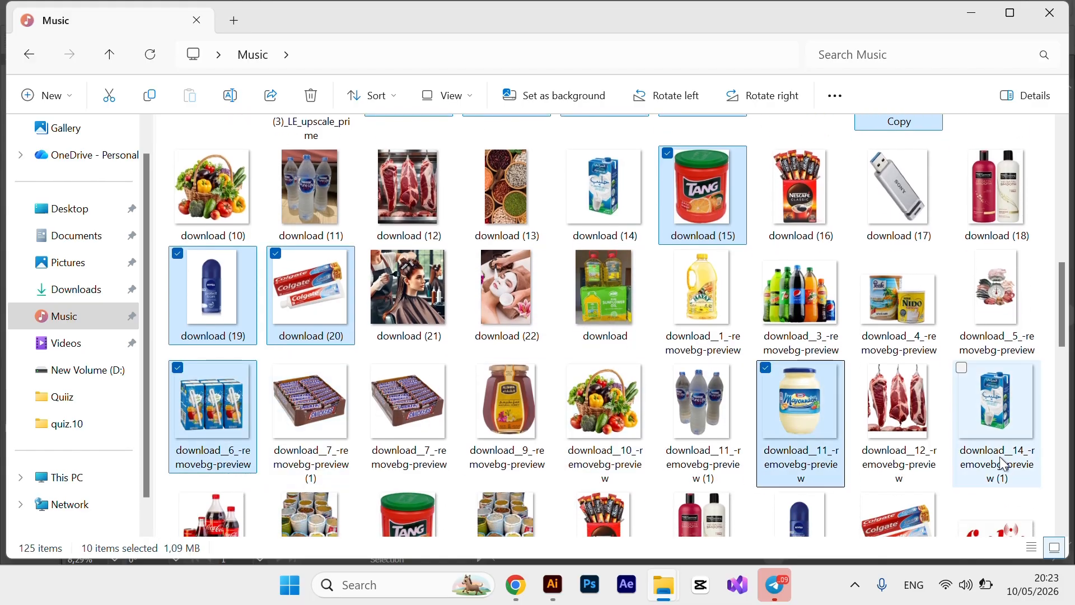
ctrl+click(1008, 407)
scroll(719, 426, down, 2)
scroll(719, 425, down, 1)
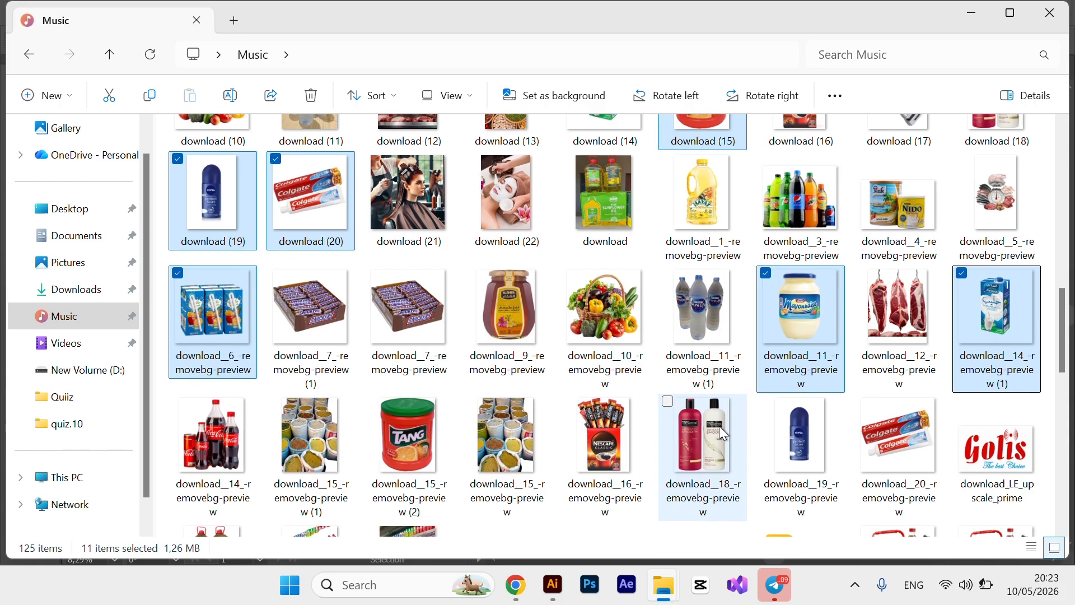
ctrl+click(825, 455)
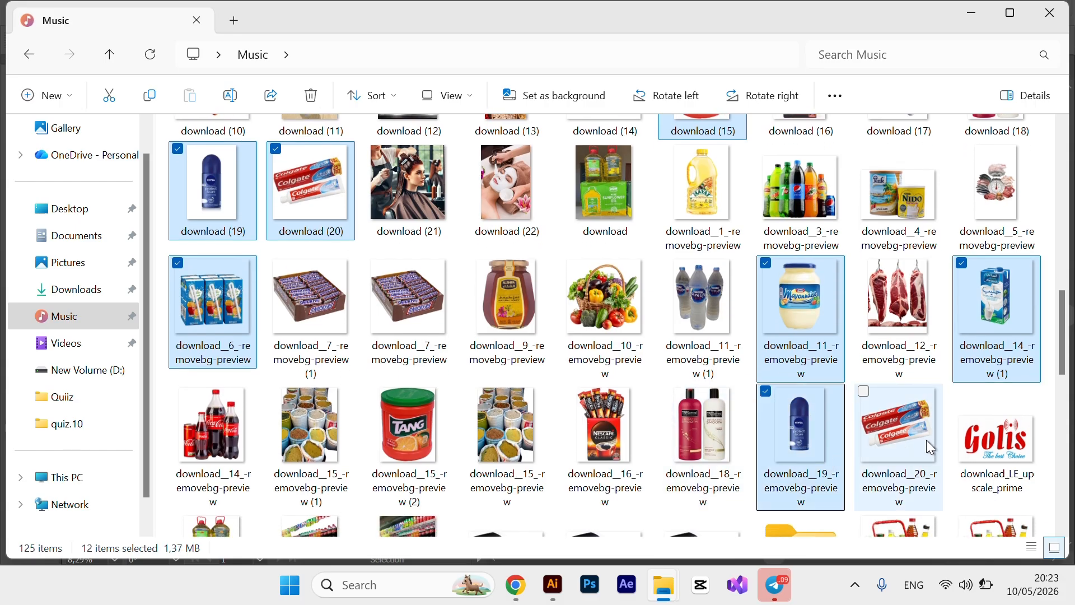
ctrl+click(913, 439)
ctrl+click(704, 437)
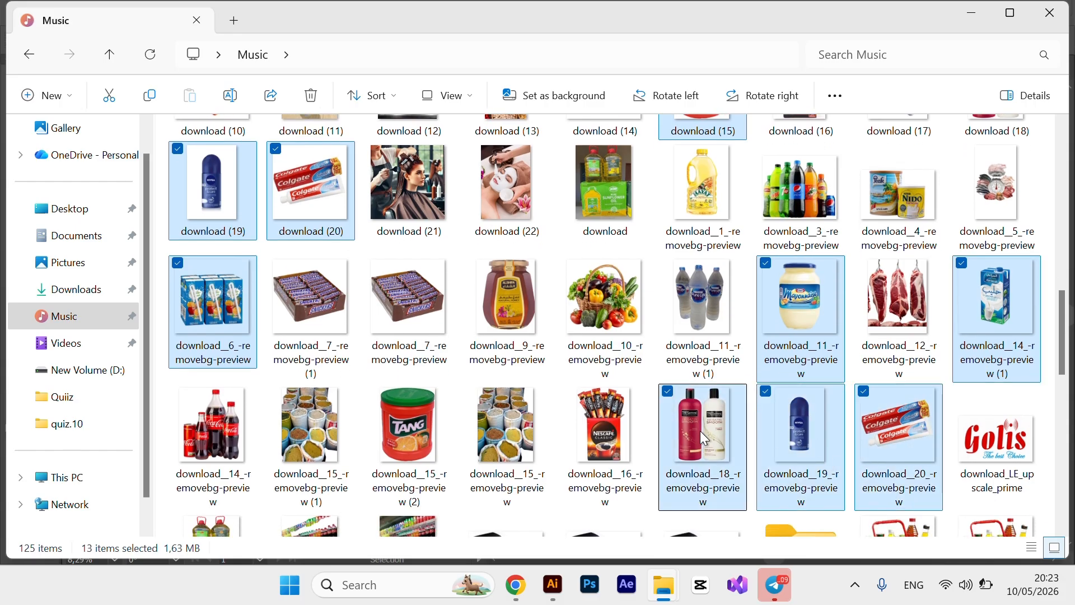
ctrl+click(585, 415)
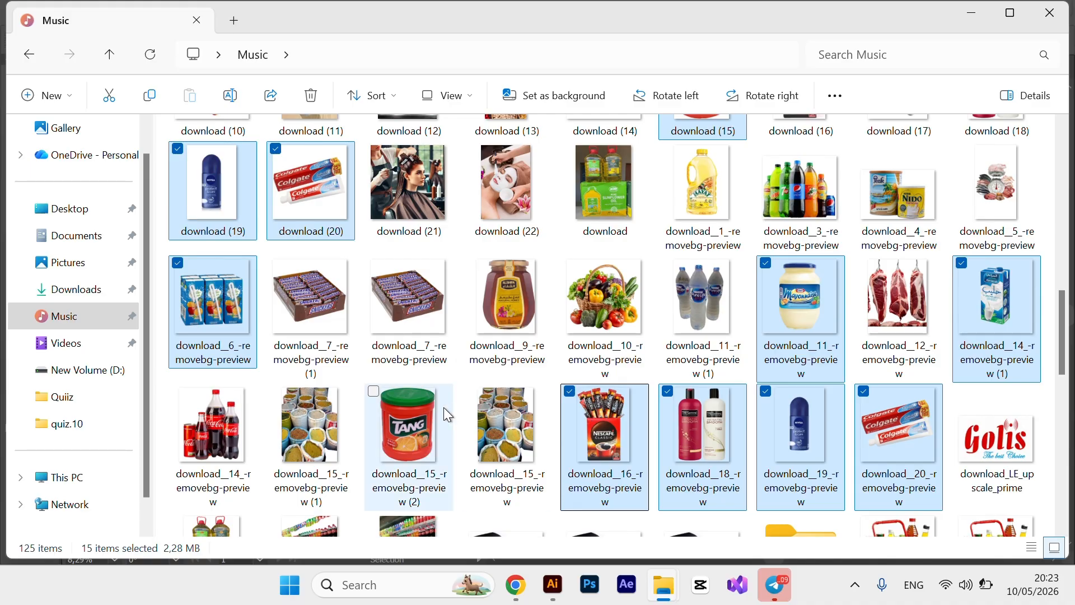
ctrl+click(425, 410)
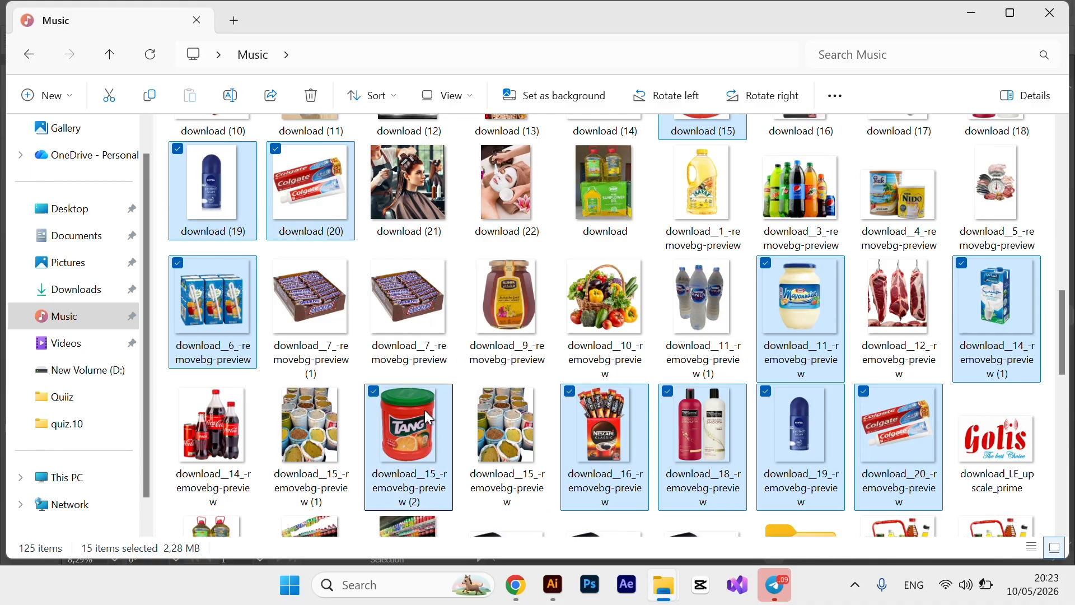
scroll(547, 400, down, 2)
ctrl+click(224, 353)
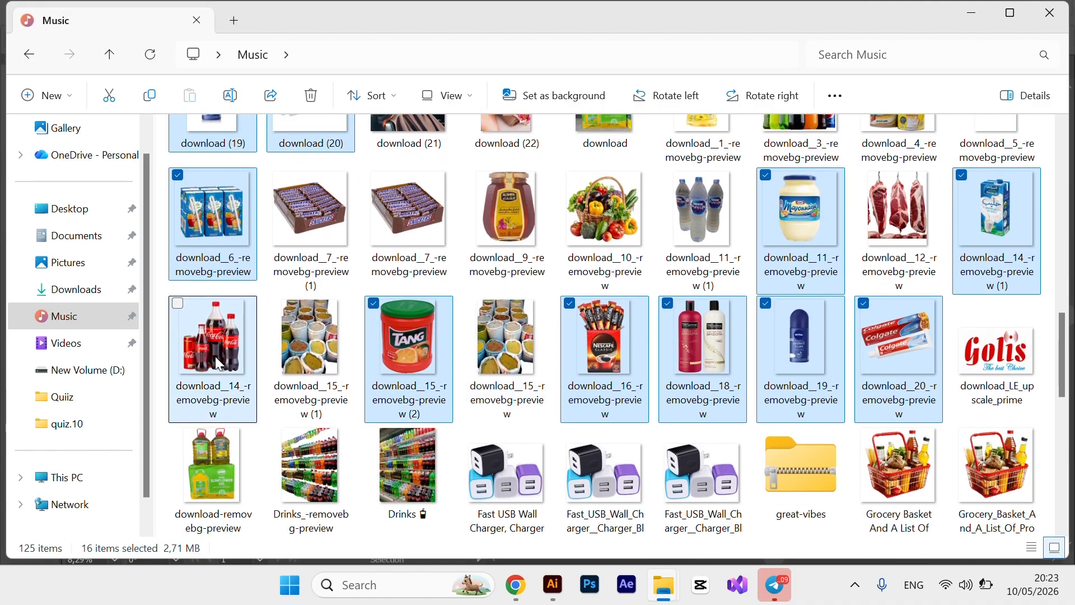
scroll(563, 463, down, 4)
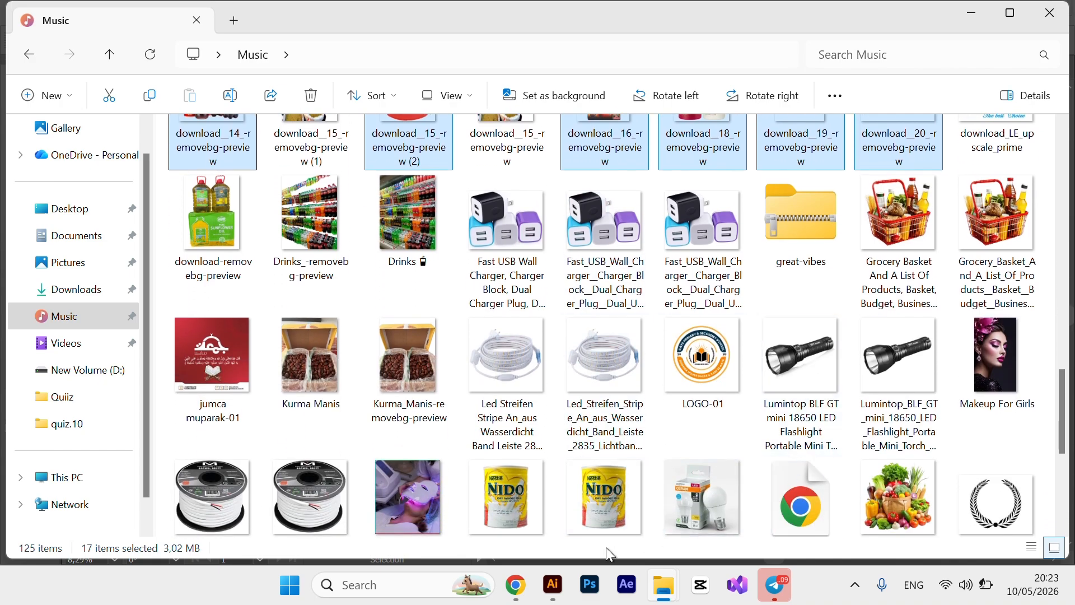
scroll(571, 494, down, 2)
scroll(573, 498, down, 1)
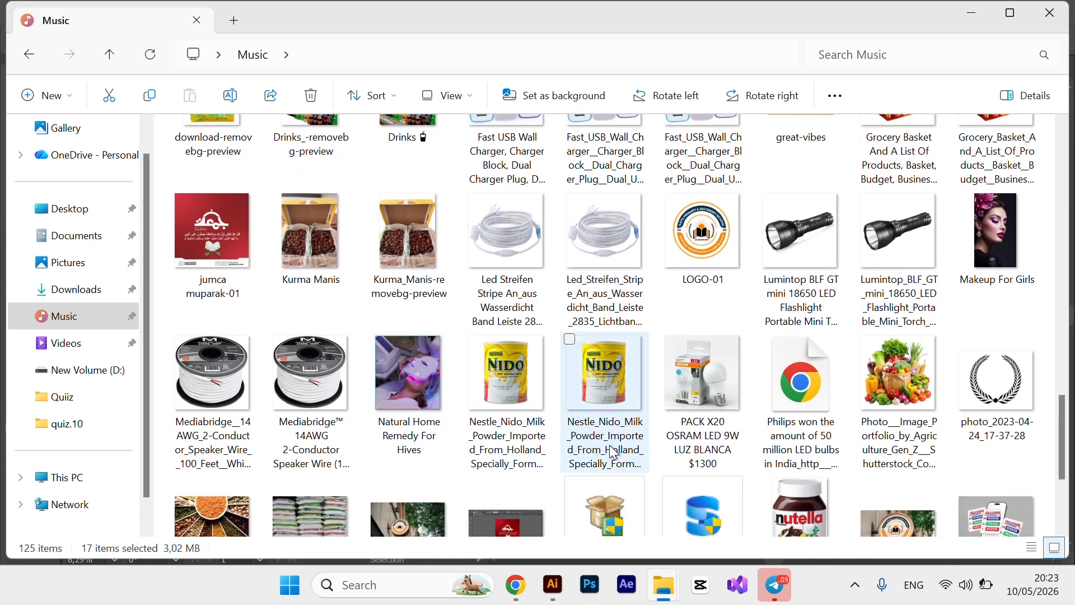
click(523, 387)
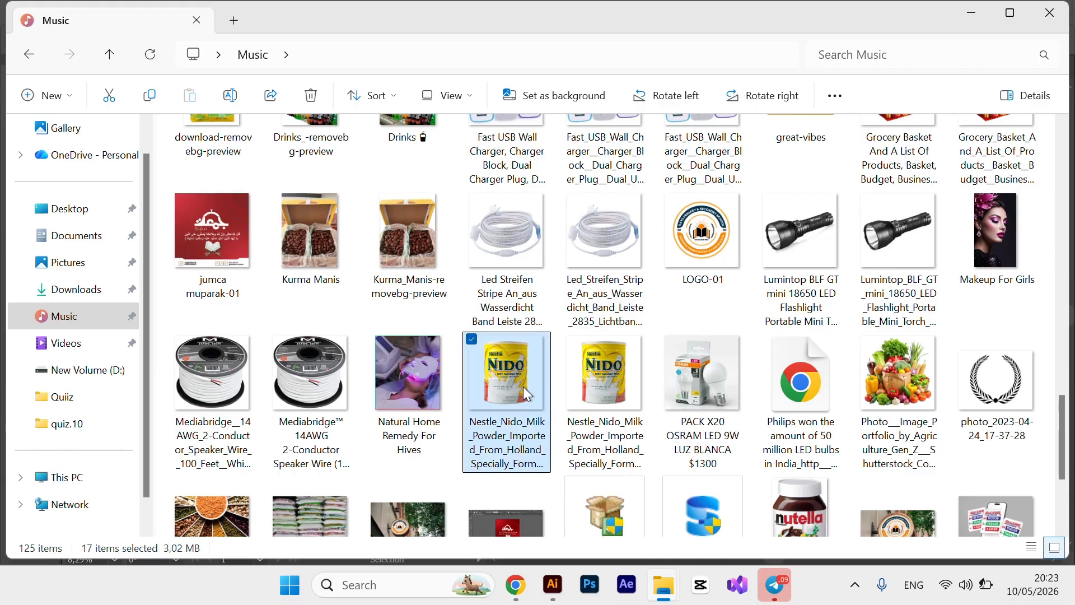
Drag the selected product photos from Explorer onto the banner artboard.
drag(507, 358, 558, 597)
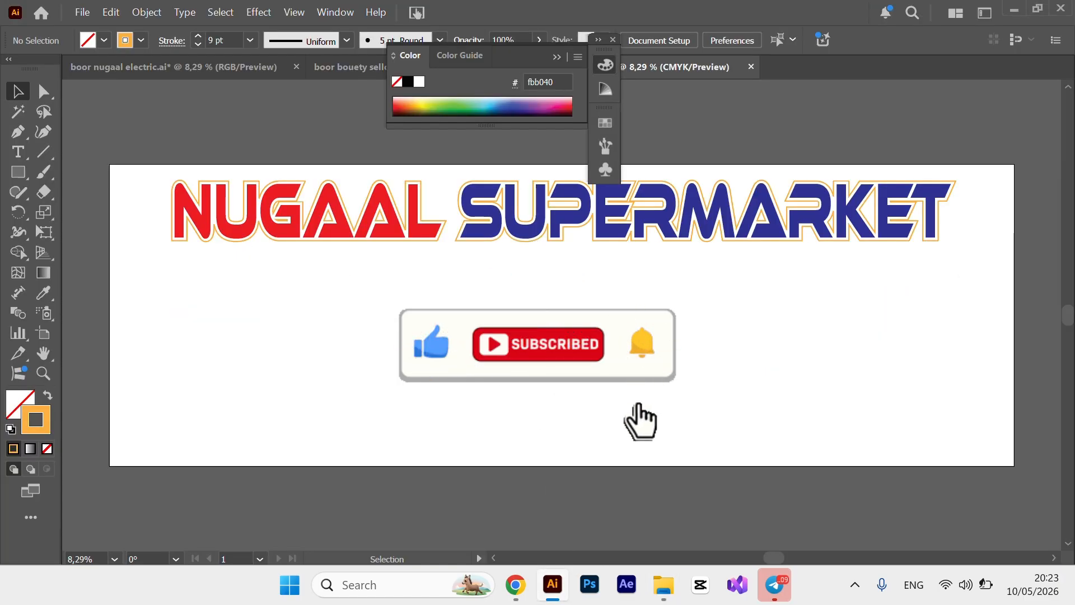
drag(558, 596, 496, 313)
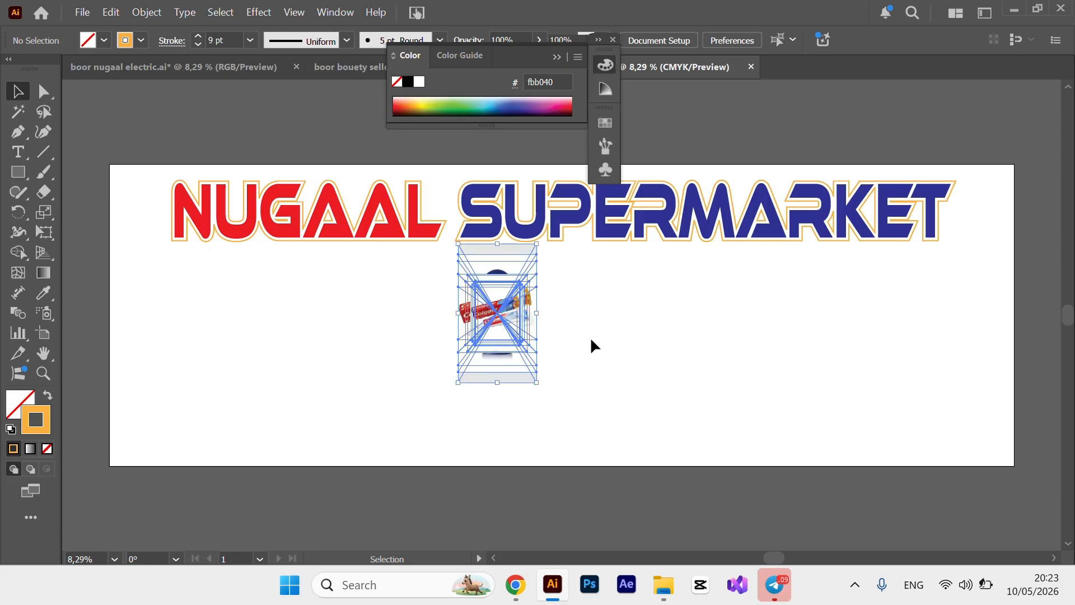
click(638, 347)
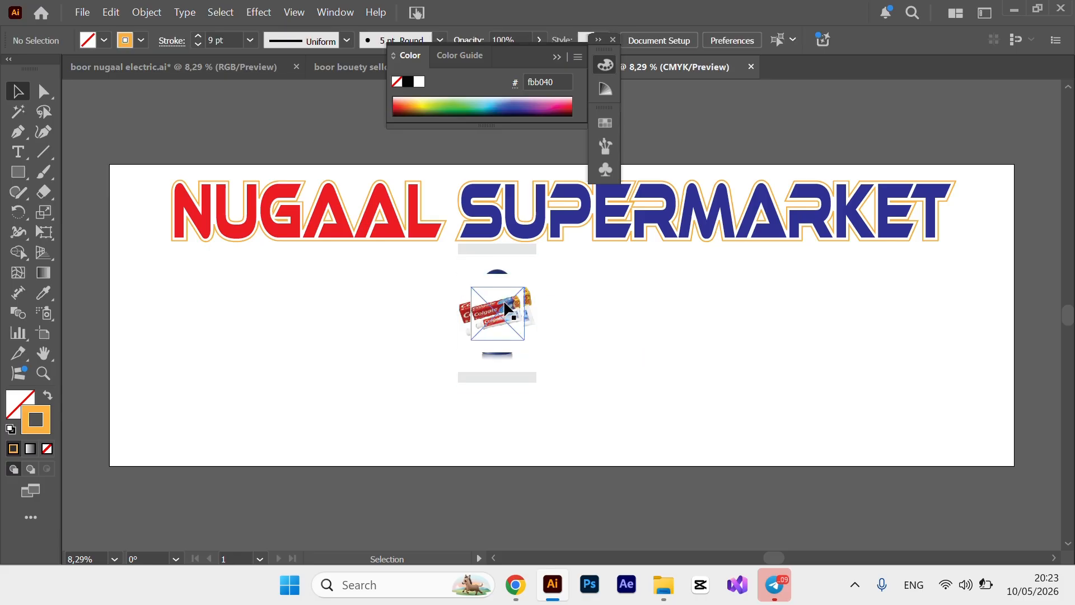
Pull the Colgate image out of the stack, move it left and up, and close the Color panel.
drag(316, 288, 302, 287)
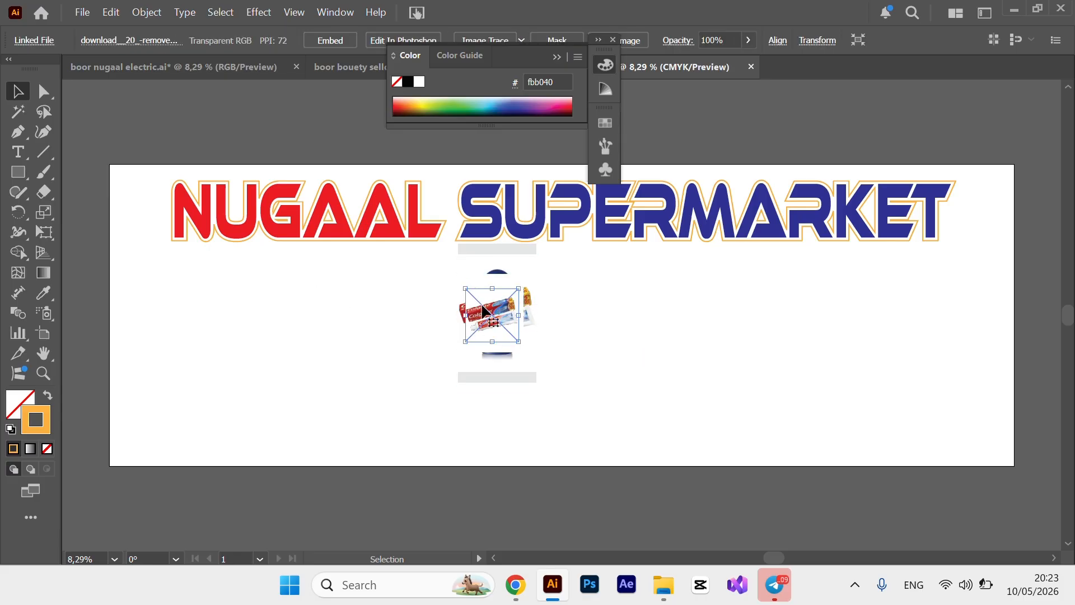
drag(483, 310, 311, 281)
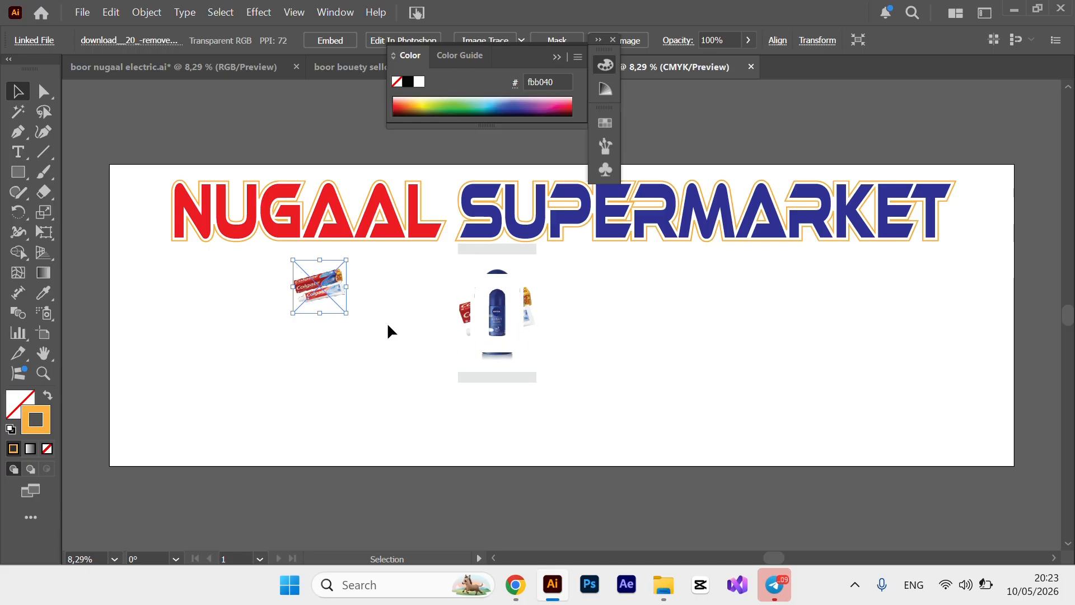
click(387, 321)
drag(315, 282, 376, 363)
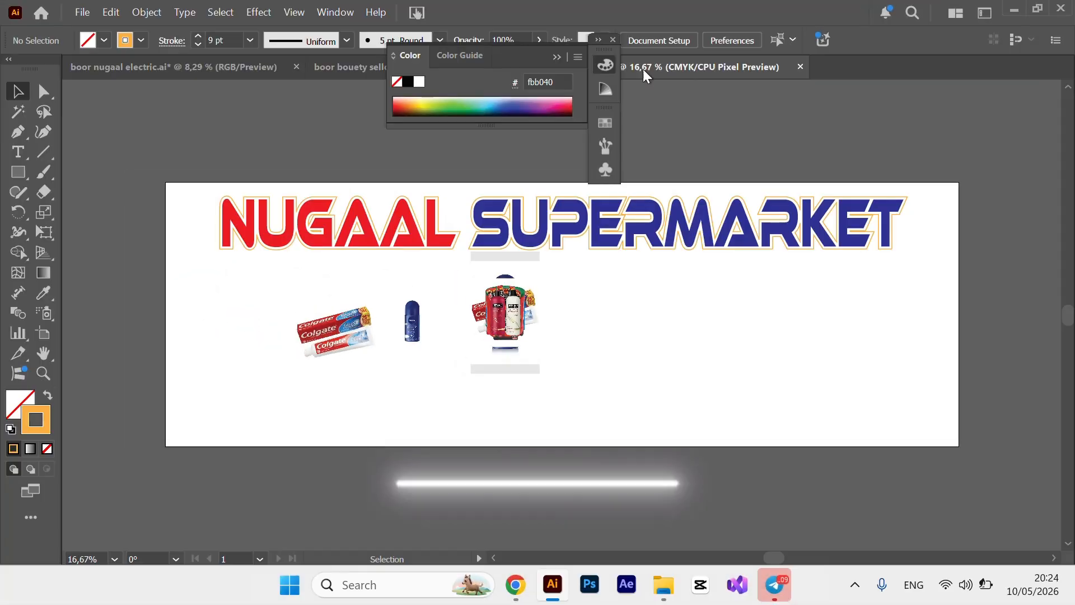
click(613, 39)
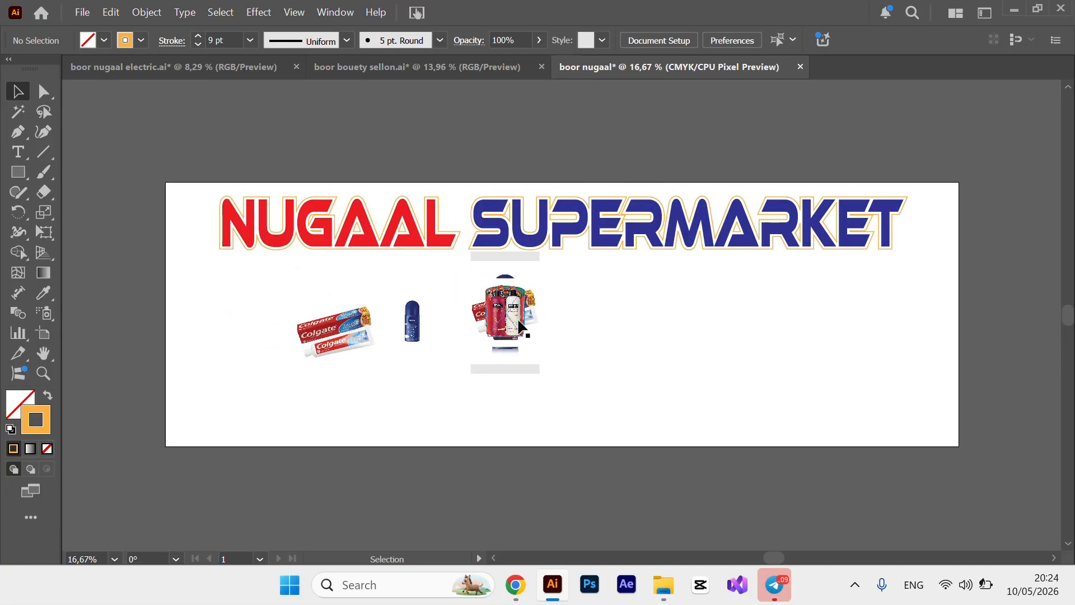
Pull the shampoo, Nescafe, Tang, Coca-Cola and large white images off the stack into their own spots.
drag(519, 325, 642, 342)
drag(493, 316, 618, 383)
drag(554, 301, 658, 274)
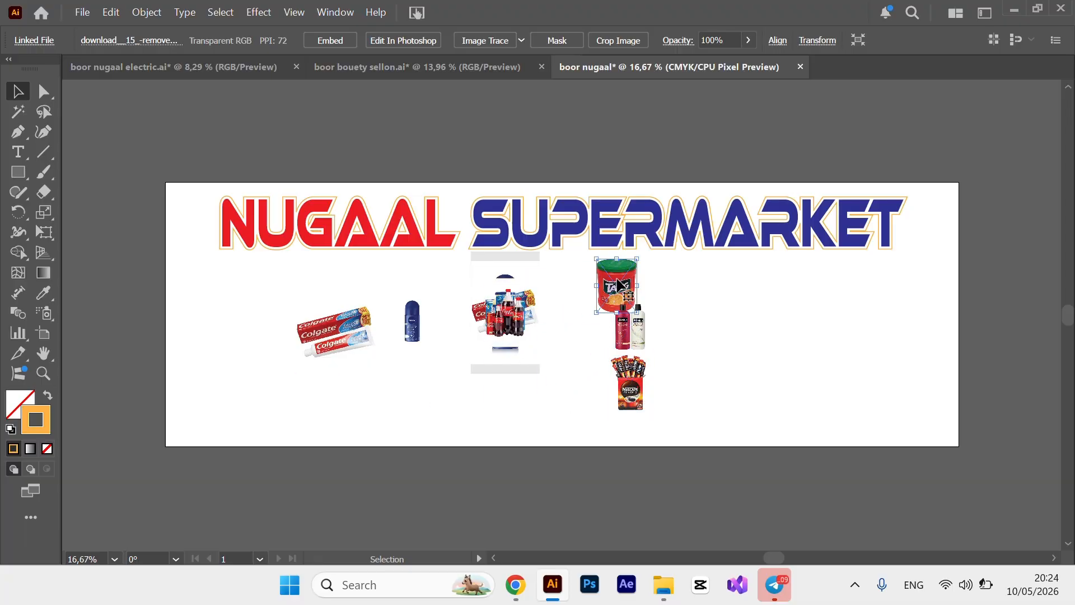
drag(505, 313, 394, 385)
click(506, 347)
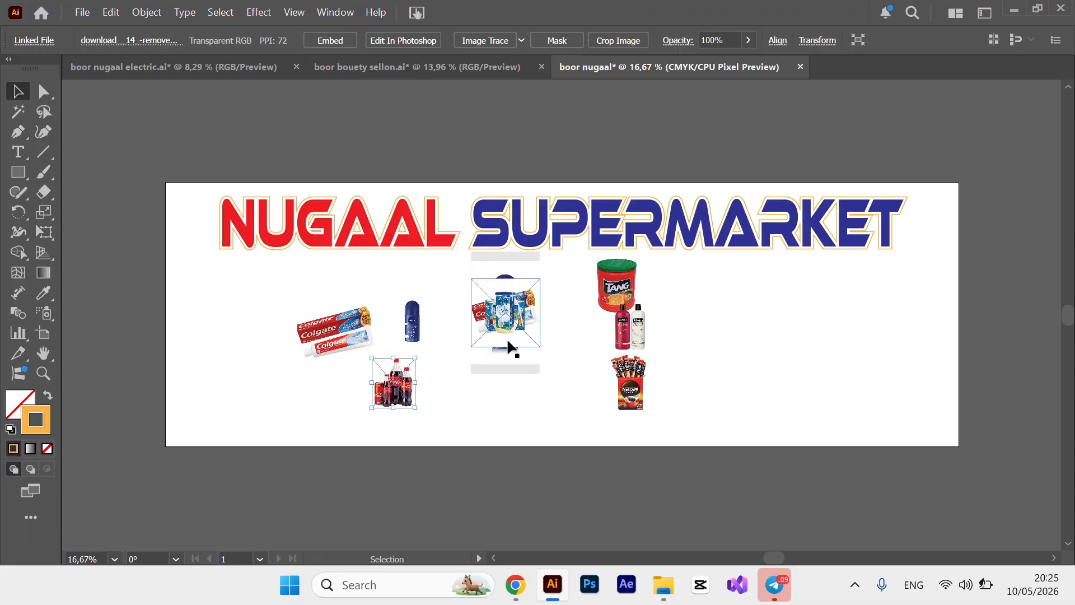
drag(499, 348, 321, 299)
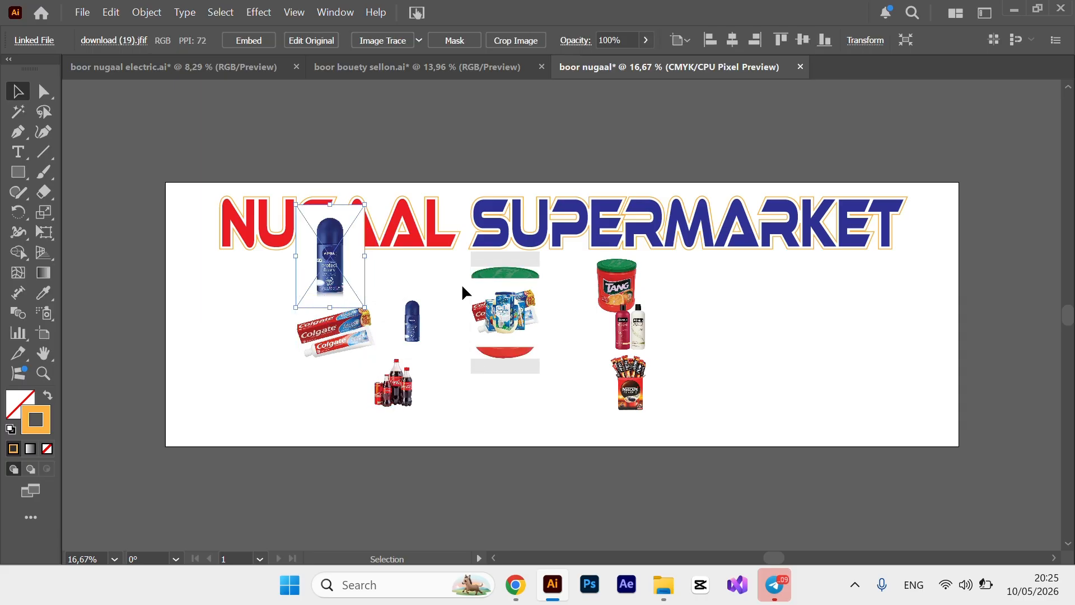
Spread the milk, mayonnaise, Colgate, juice tub, honey and chocolate box images across the banner.
drag(506, 311, 721, 252)
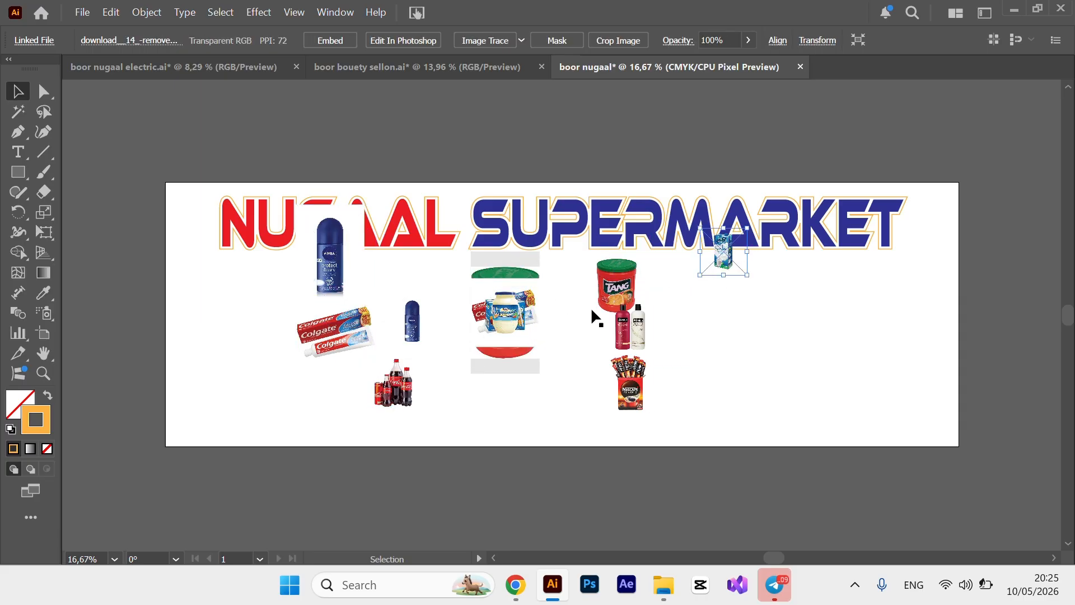
drag(505, 311, 697, 298)
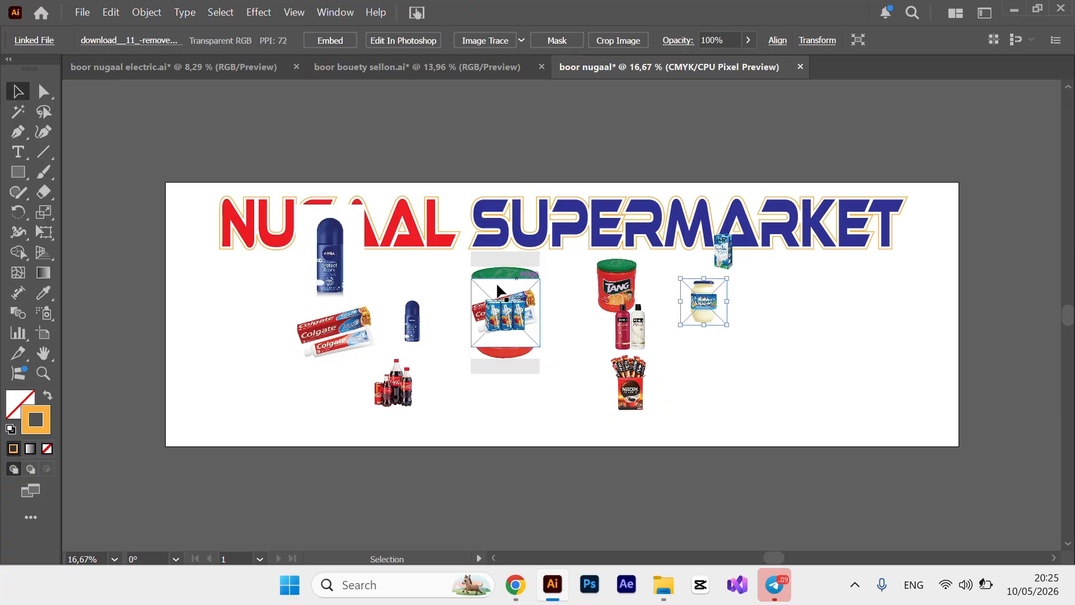
drag(480, 311, 249, 379)
drag(471, 324, 391, 194)
drag(504, 317, 487, 425)
drag(528, 314, 763, 364)
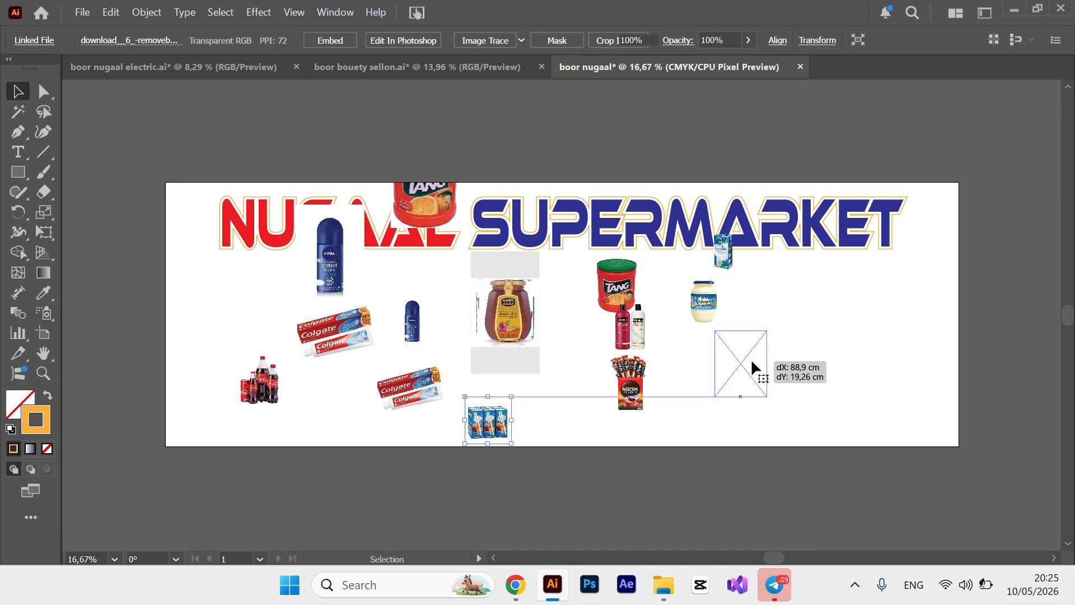
drag(537, 308, 780, 297)
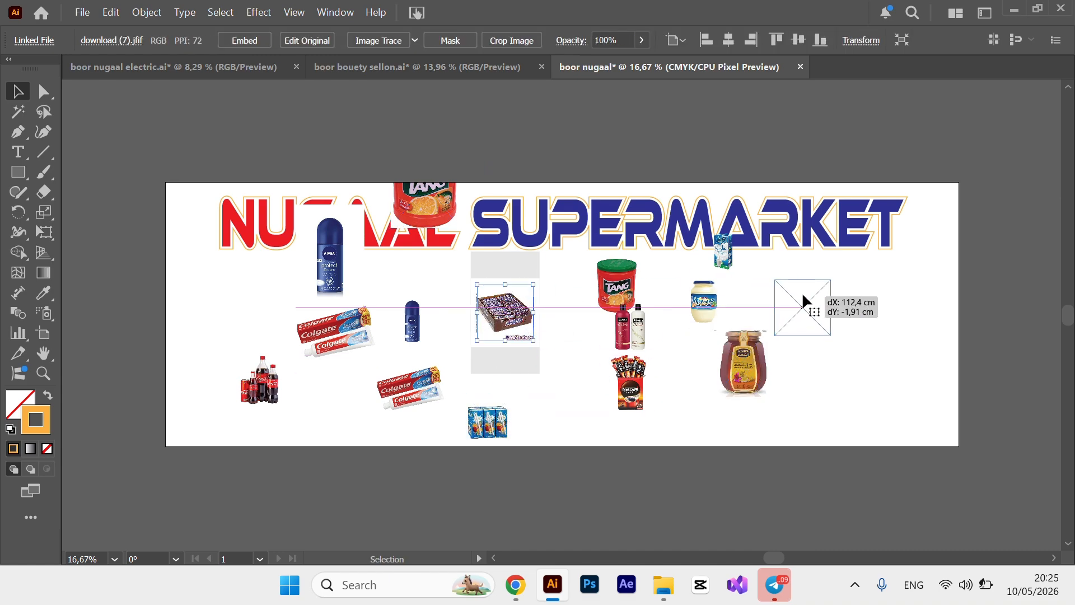
drag(512, 317, 804, 231)
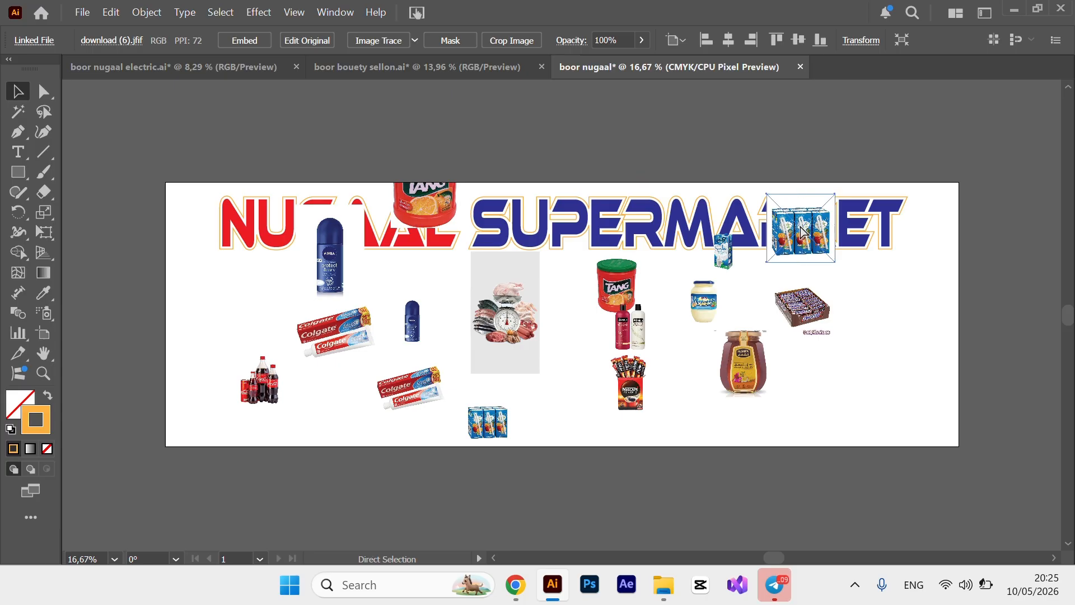
Zoom in and delete the extra juice-box image from the banner.
key(ctrl+plus)
key(ctrl+plus)
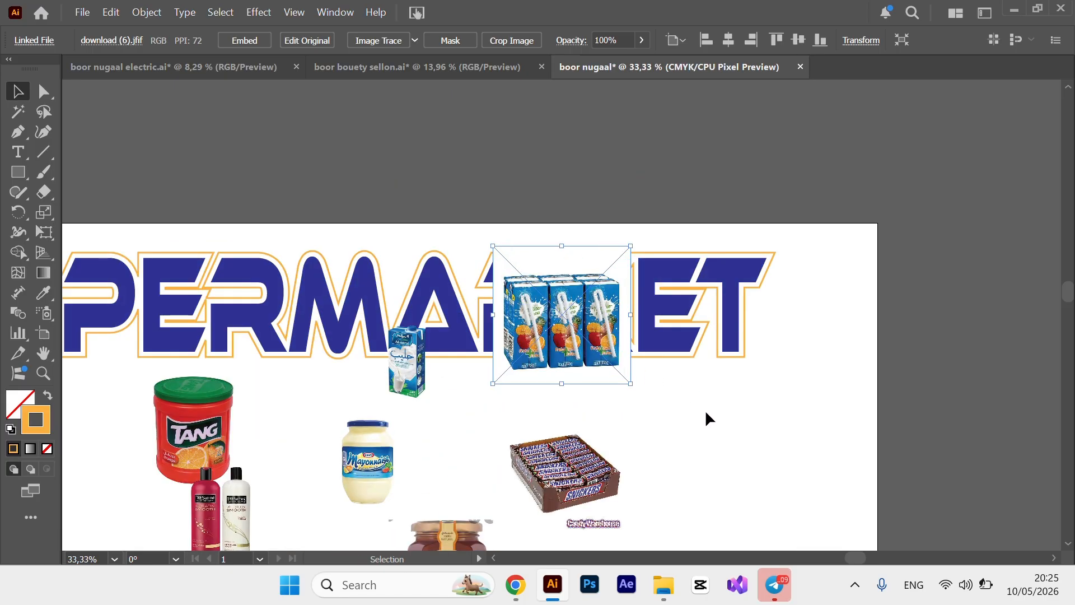
click(706, 413)
click(541, 329)
key(Delete)
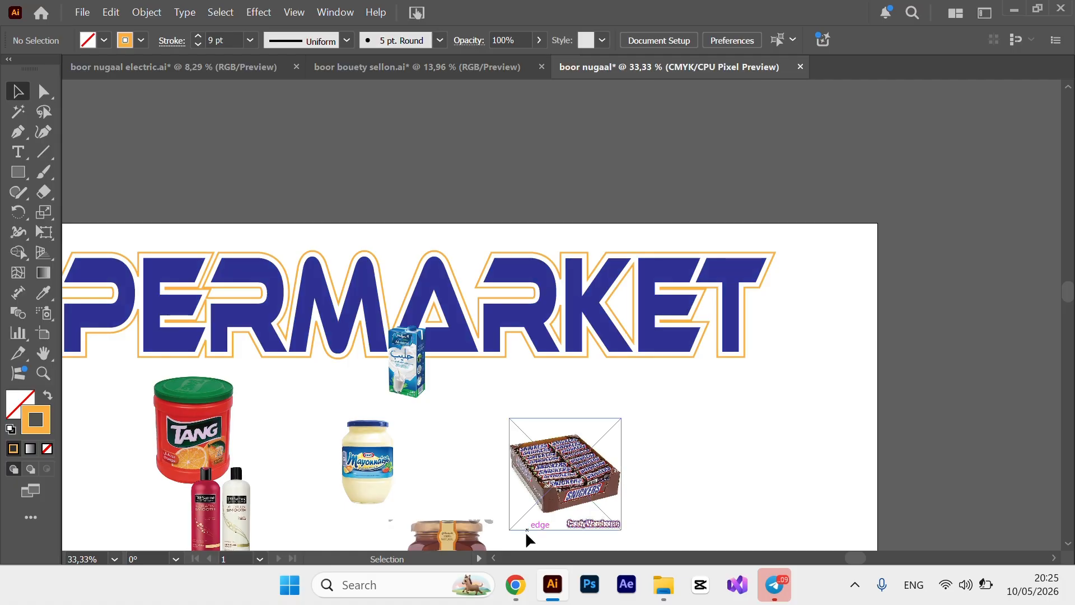
Go to the remove.bg website in a new browser tab.
click(515, 585)
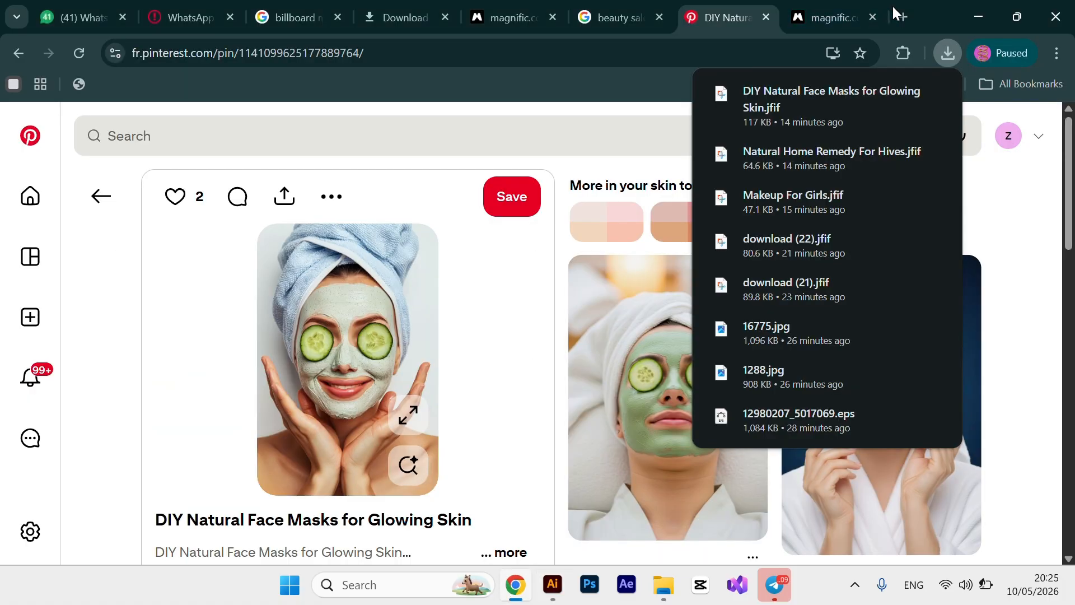
click(908, 16)
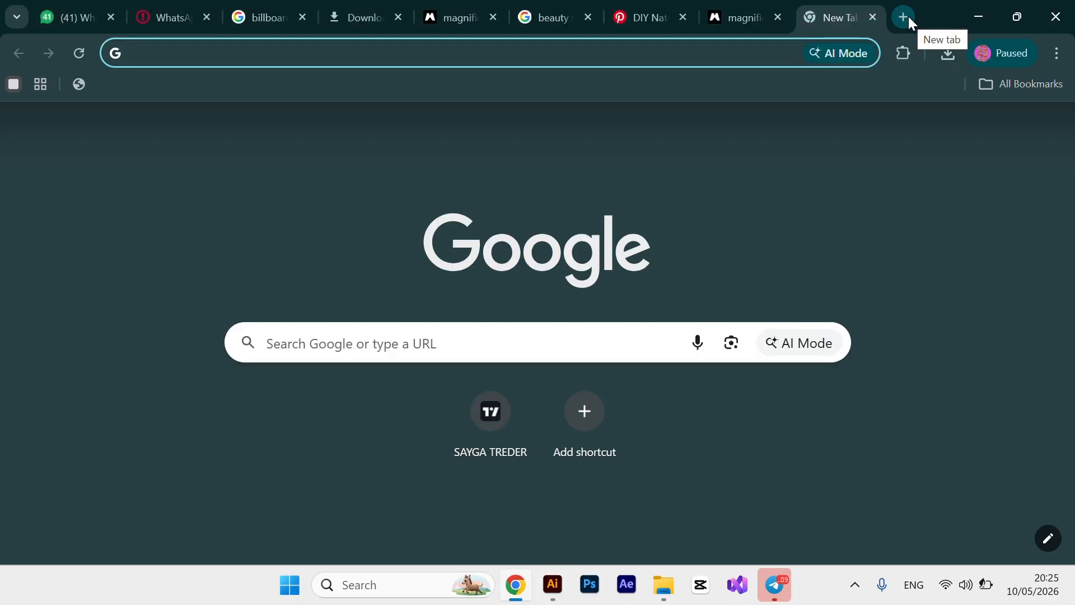
text(R)
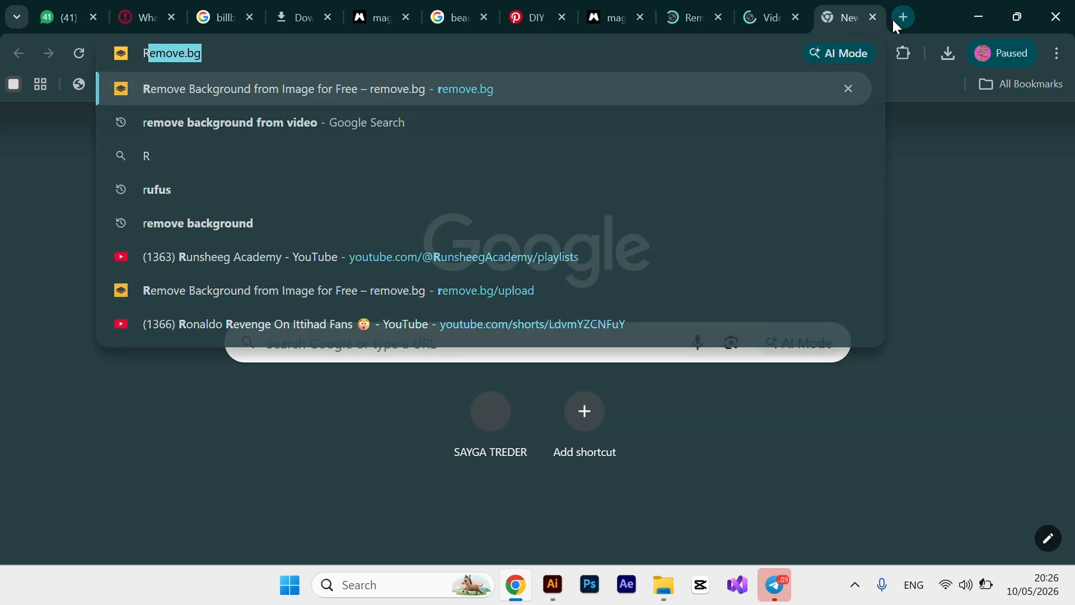
key(Return)
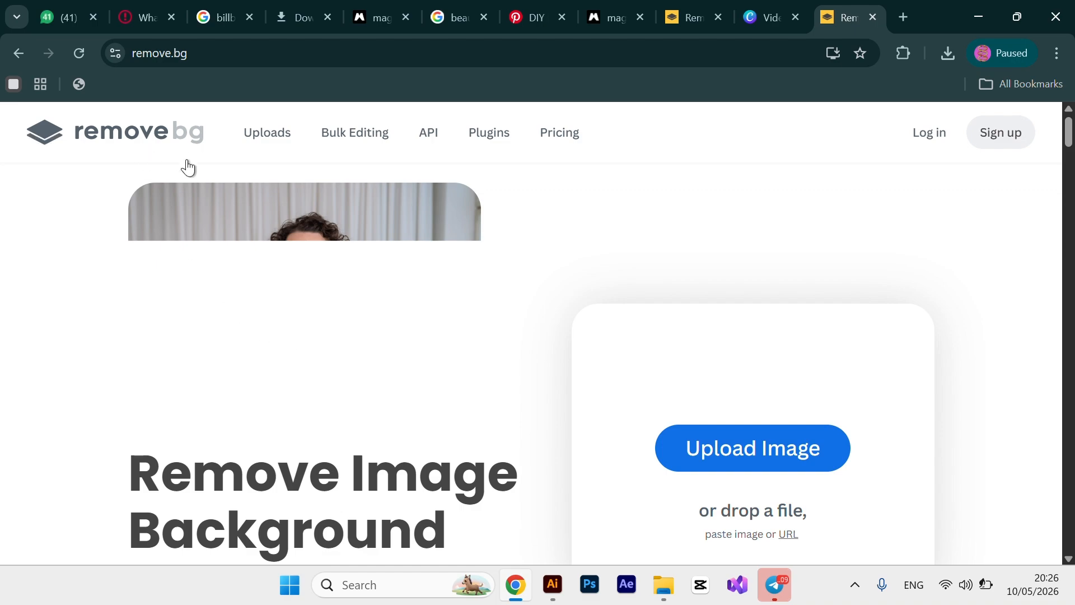
scroll(414, 483, down, 3)
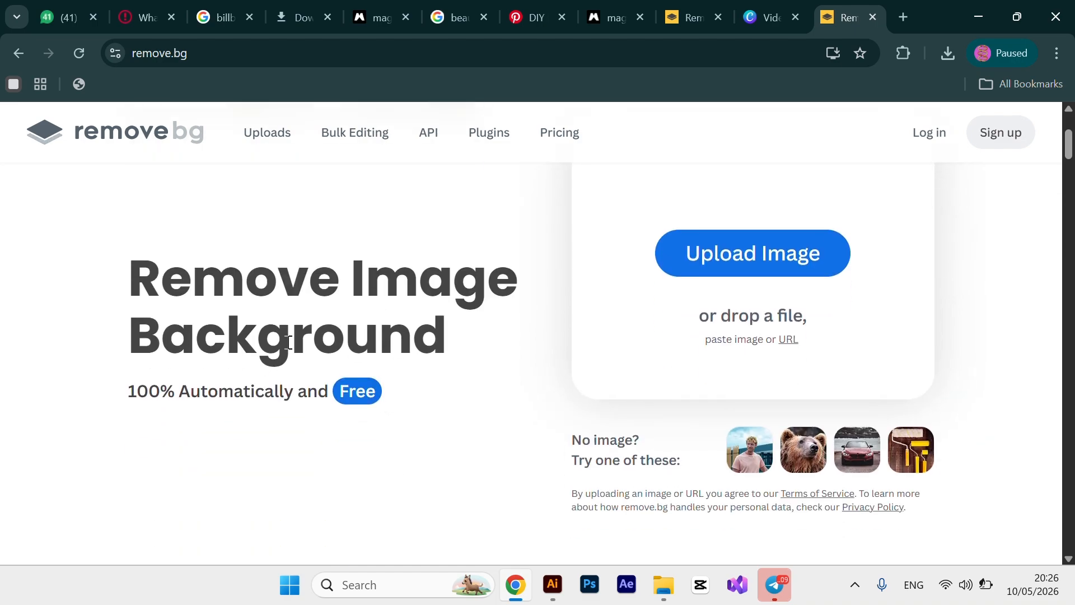
Upload the Dove soap photo and download its free 470 x 470 background-free preview.
click(743, 261)
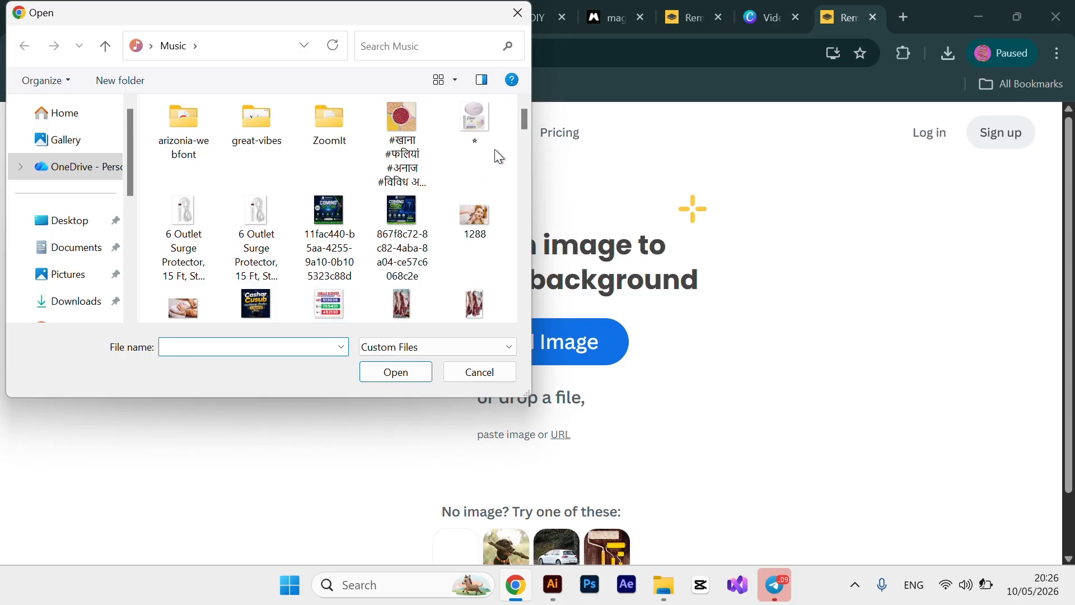
scroll(527, 123, down, 1)
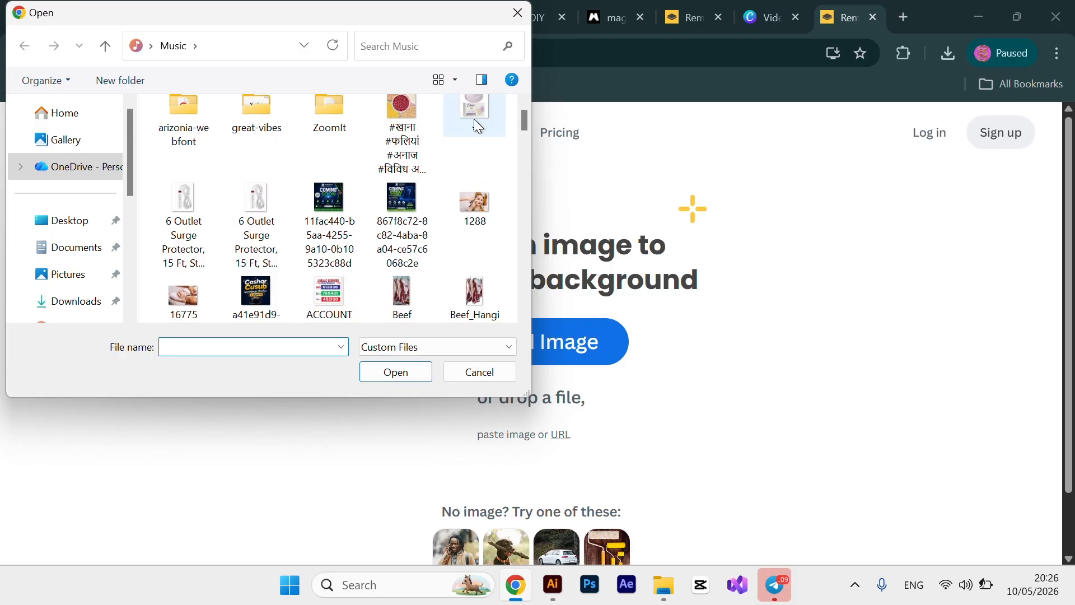
click(480, 112)
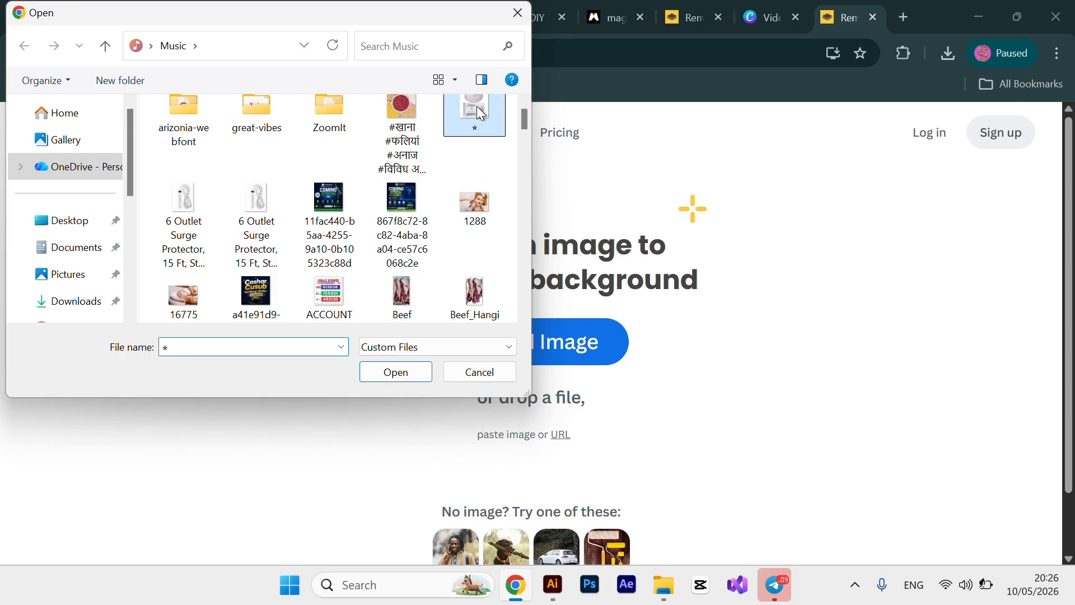
click(404, 369)
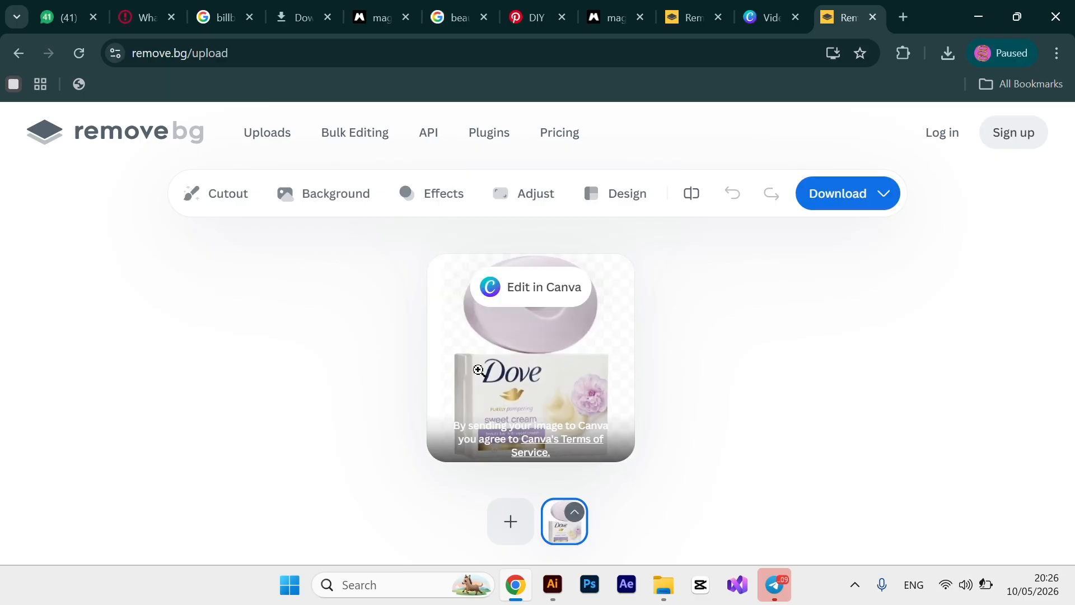
click(853, 210)
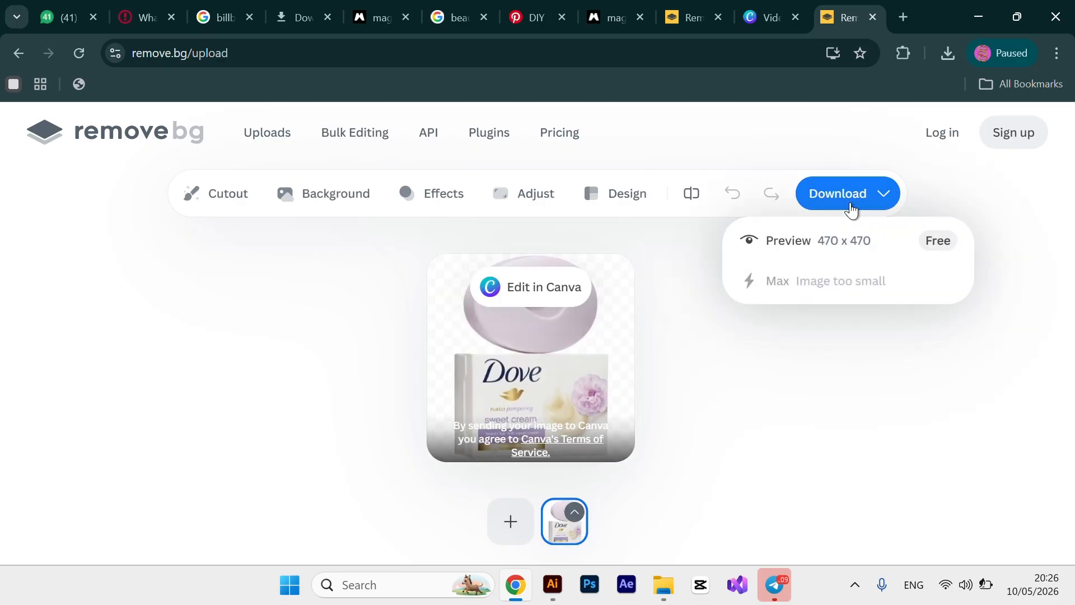
click(793, 246)
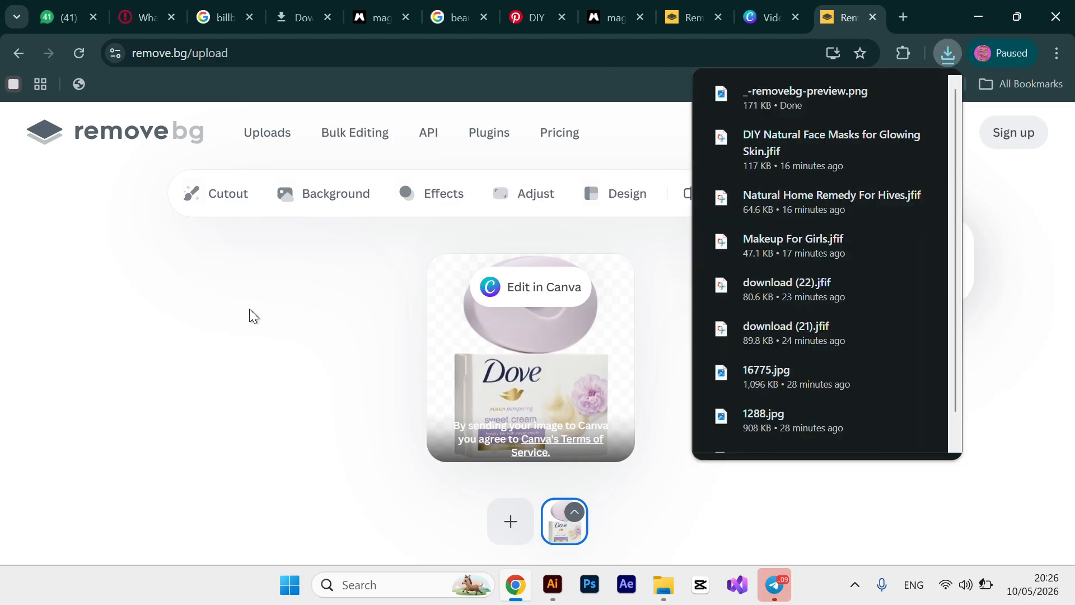
Back in Illustrator, delete the fish and meat image and the Peak/Nido image.
click(554, 593)
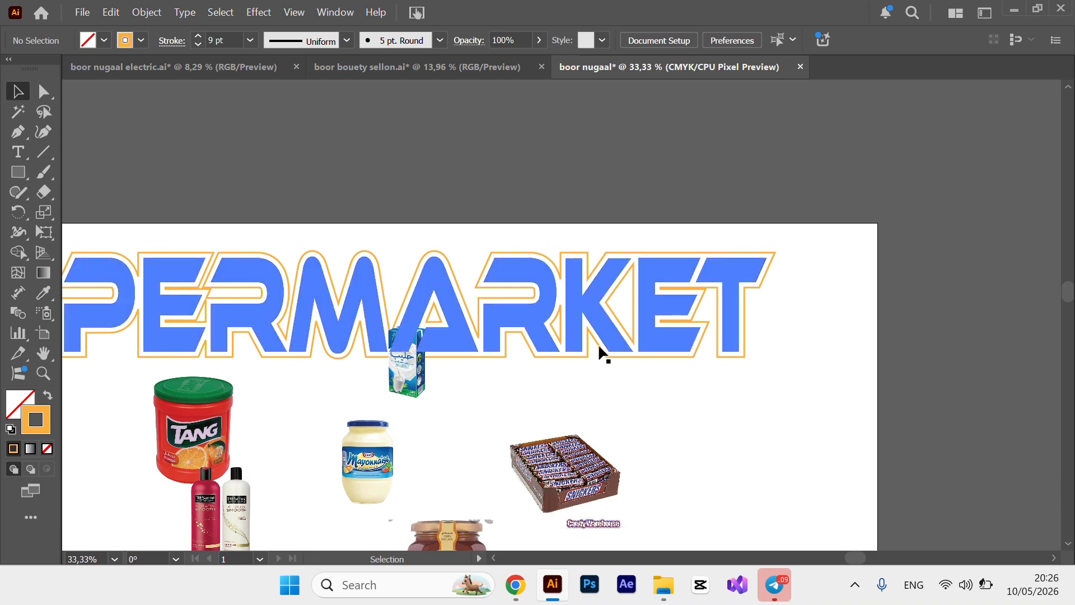
key(ctrl+minus)
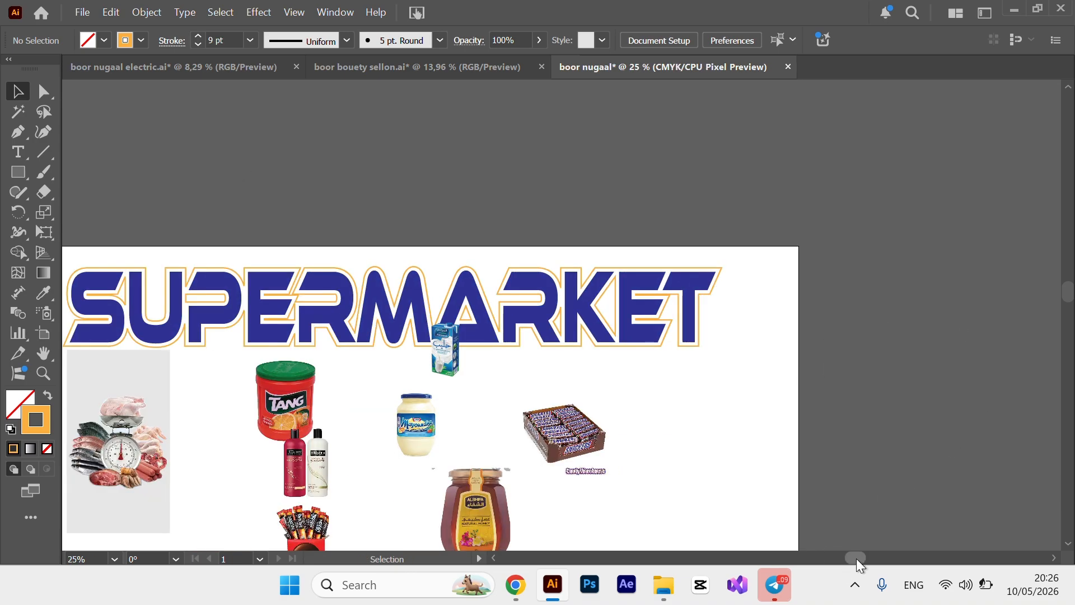
drag(855, 559, 800, 554)
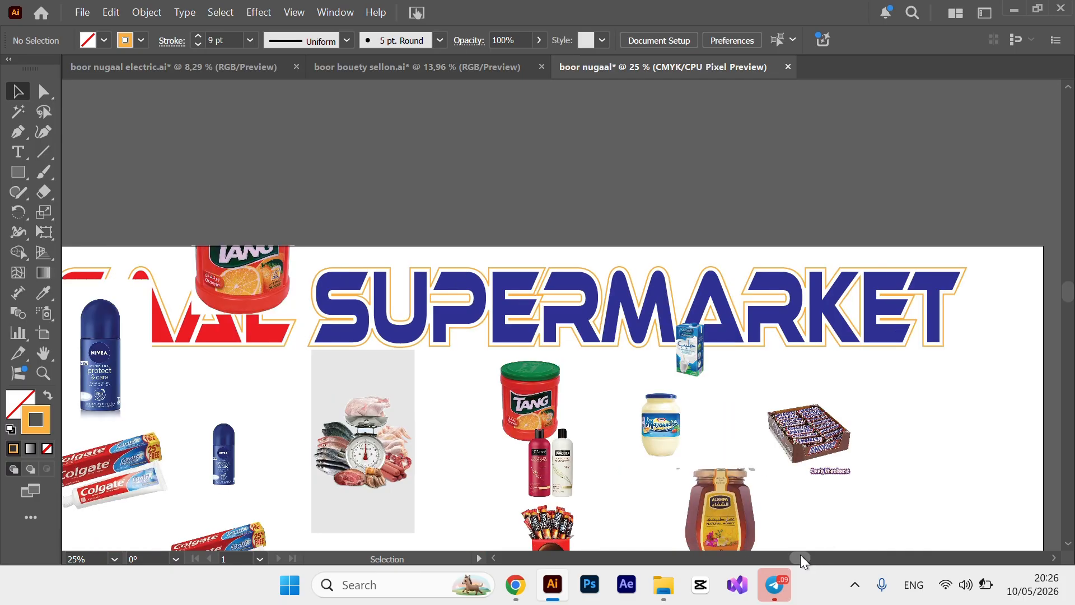
drag(1068, 291, 1069, 308)
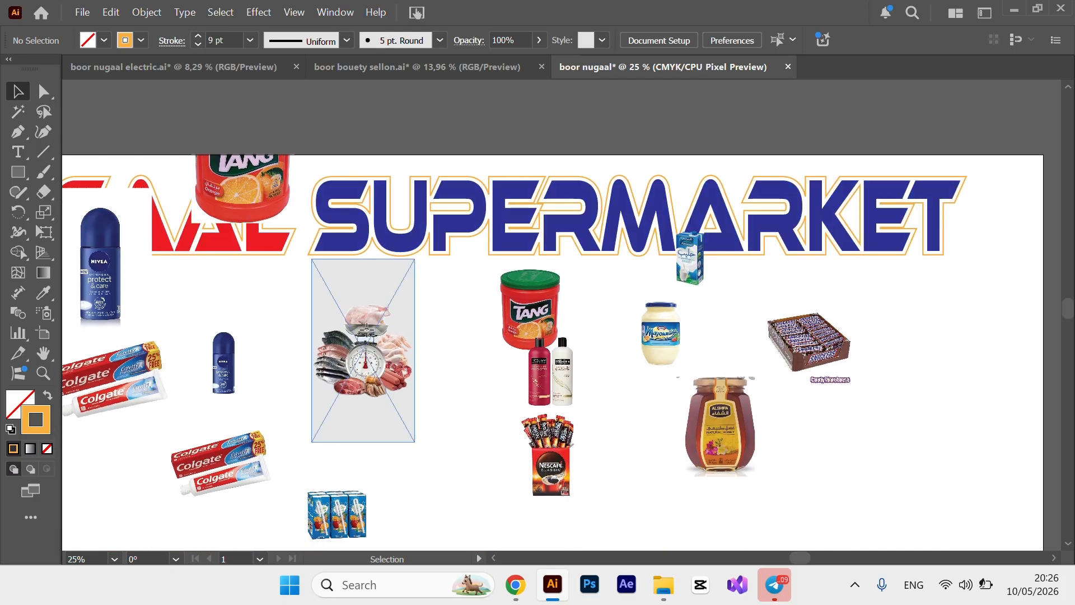
click(368, 334)
key(Delete)
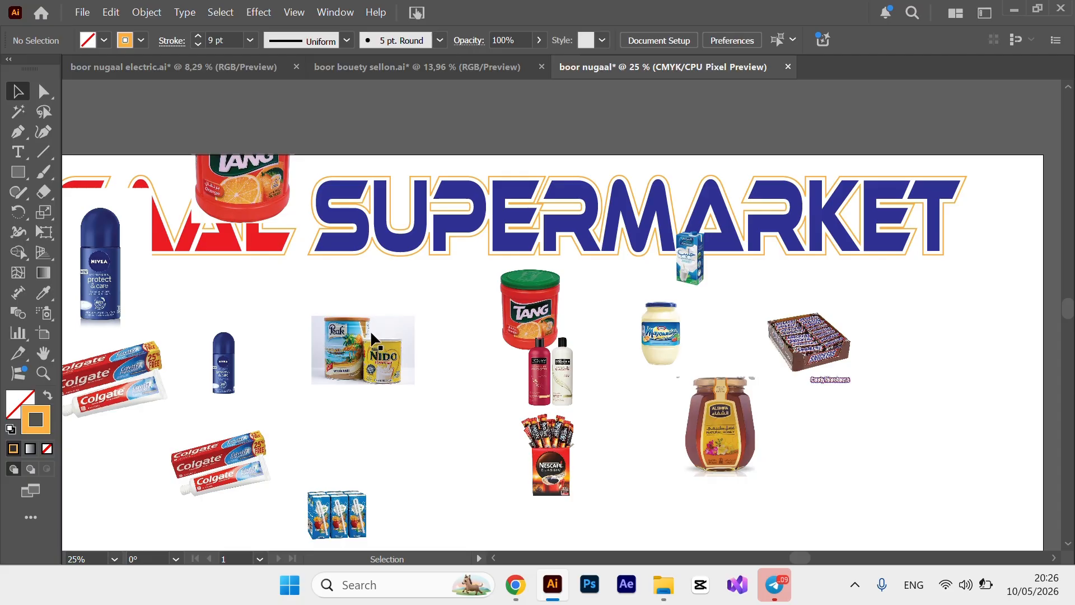
drag(394, 330, 420, 273)
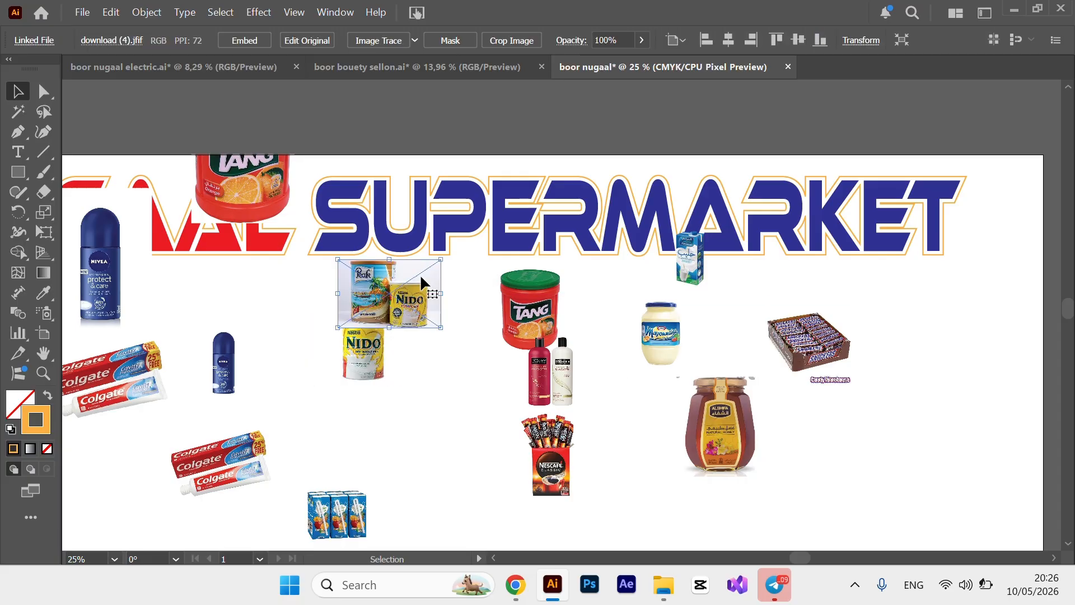
key(Delete)
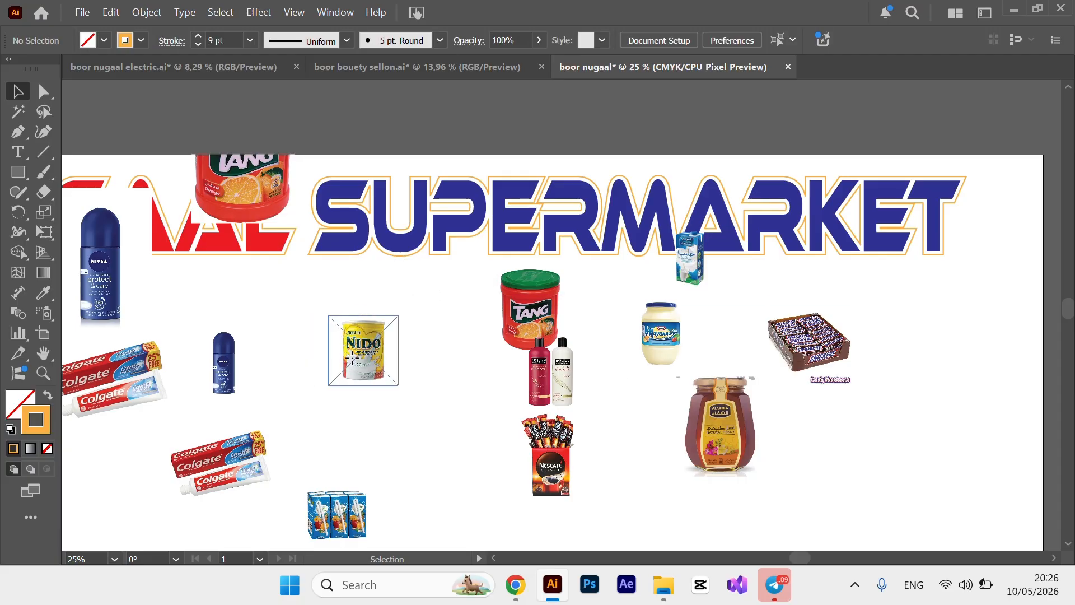
Place the Nido tin beside the shampoo bottles and delete the oversized Nivea bottle.
drag(348, 355, 603, 376)
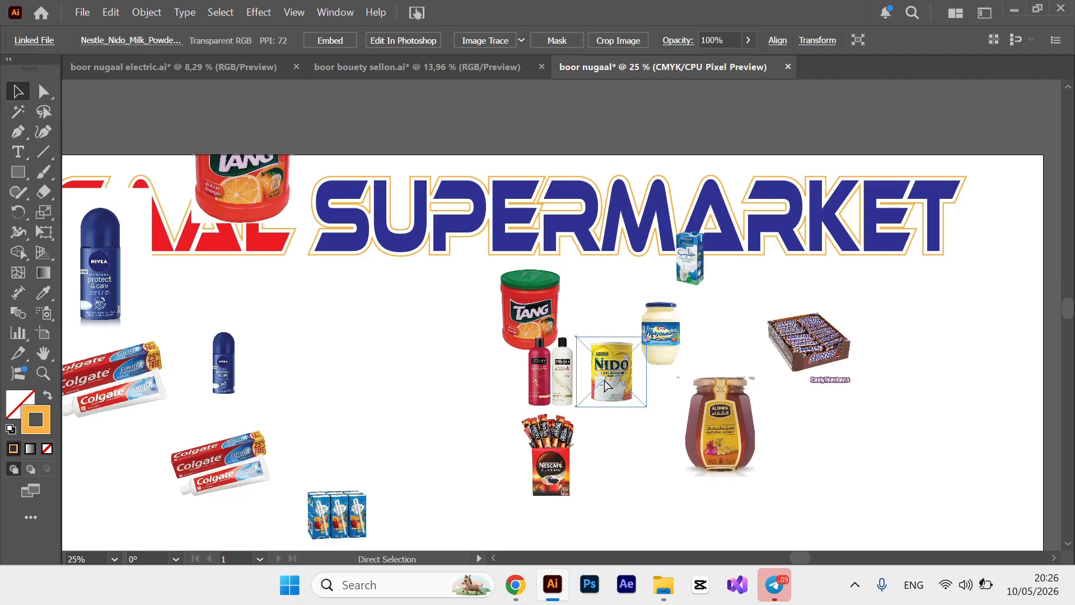
key(ctrl+minus)
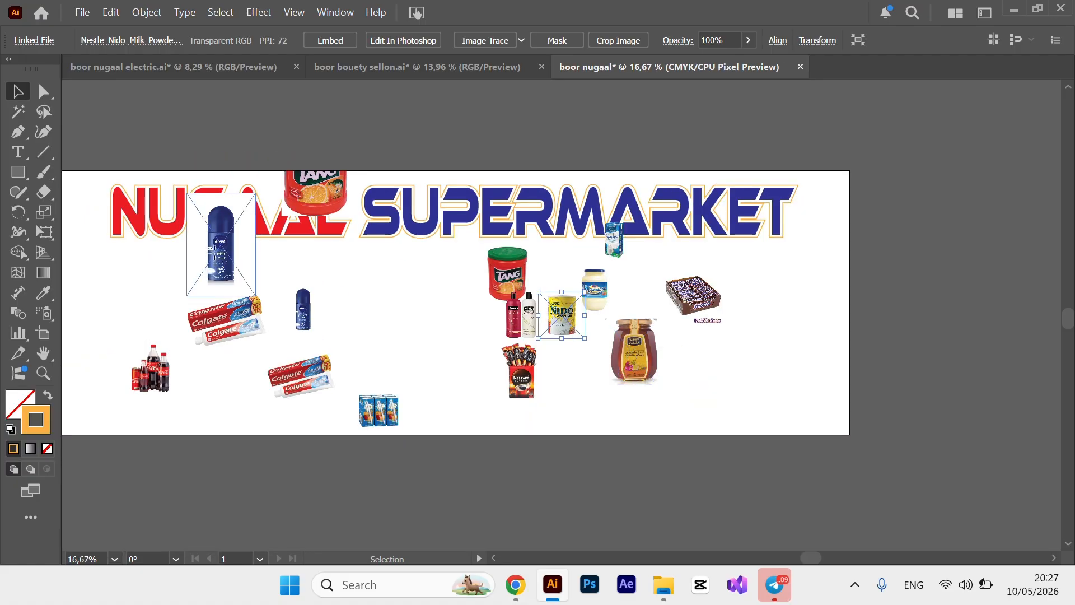
click(221, 257)
key(Delete)
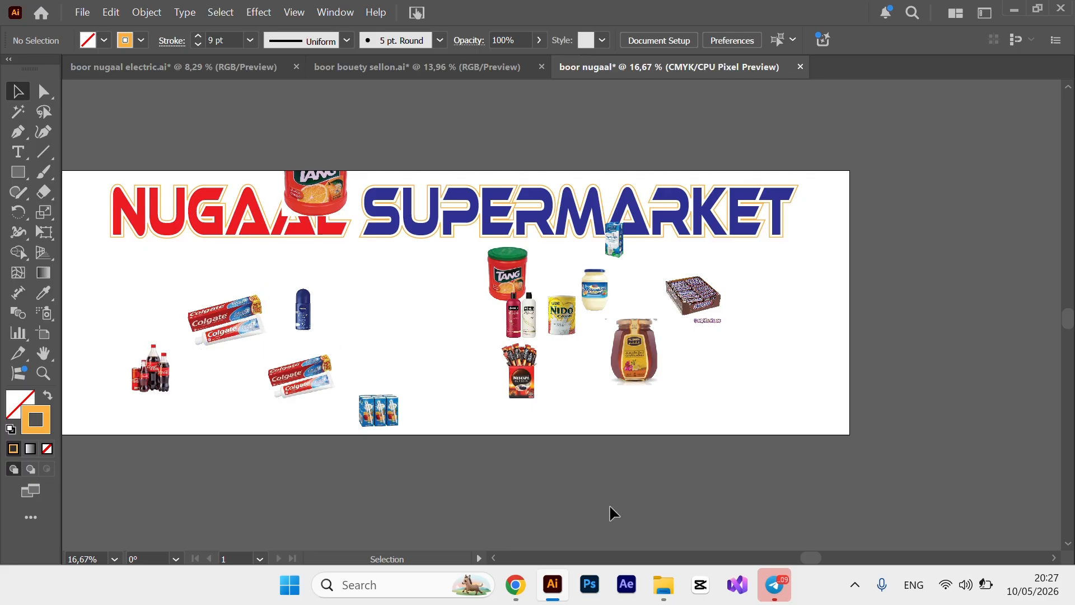
drag(819, 556, 787, 566)
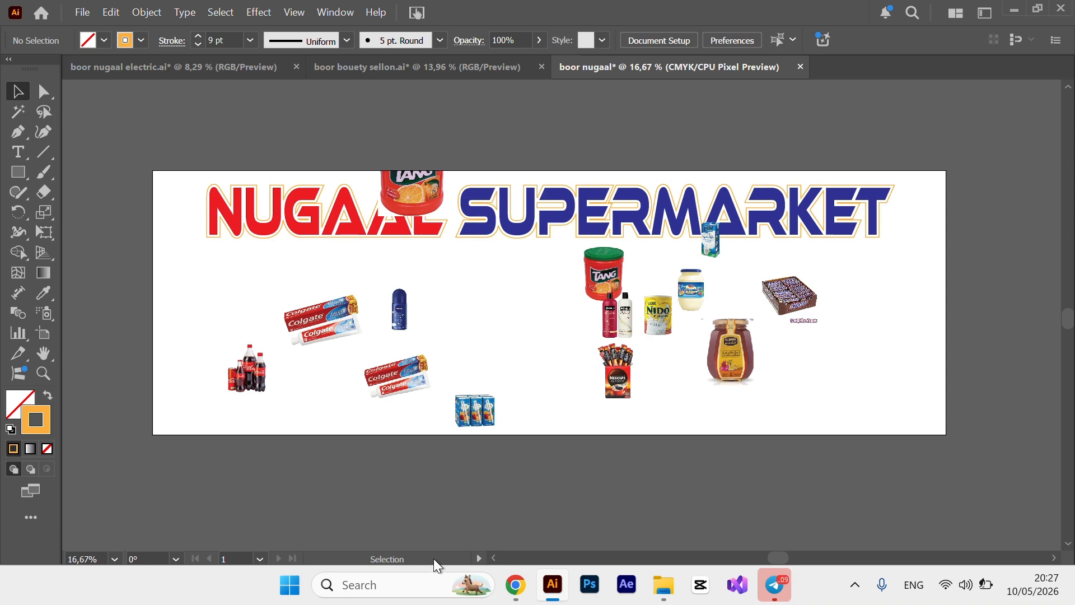
Move the Tang jar to the left product area and shrink it slightly.
drag(397, 194, 213, 304)
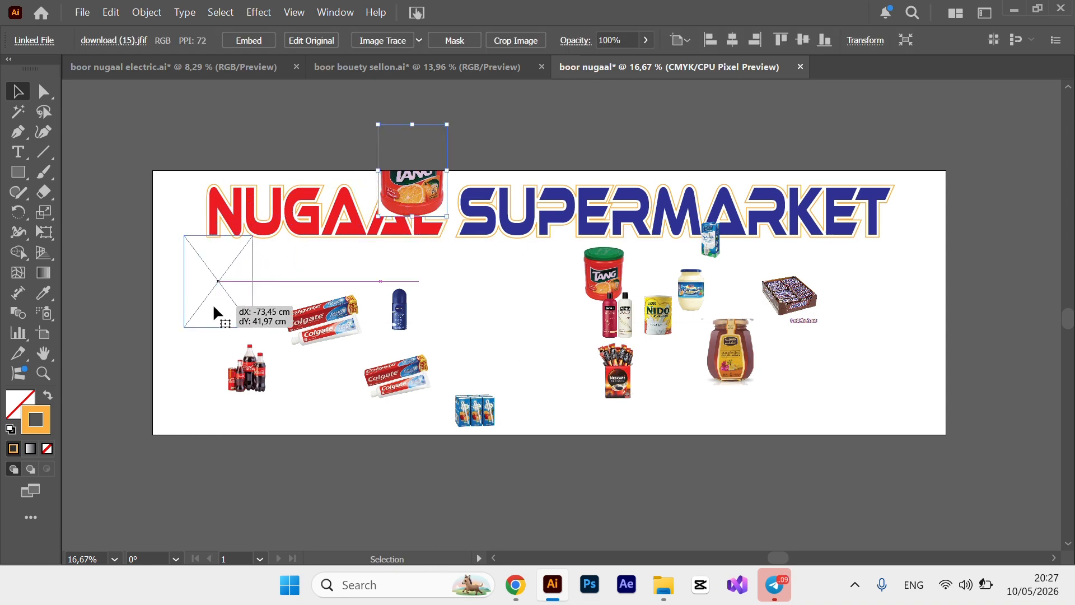
click(207, 67)
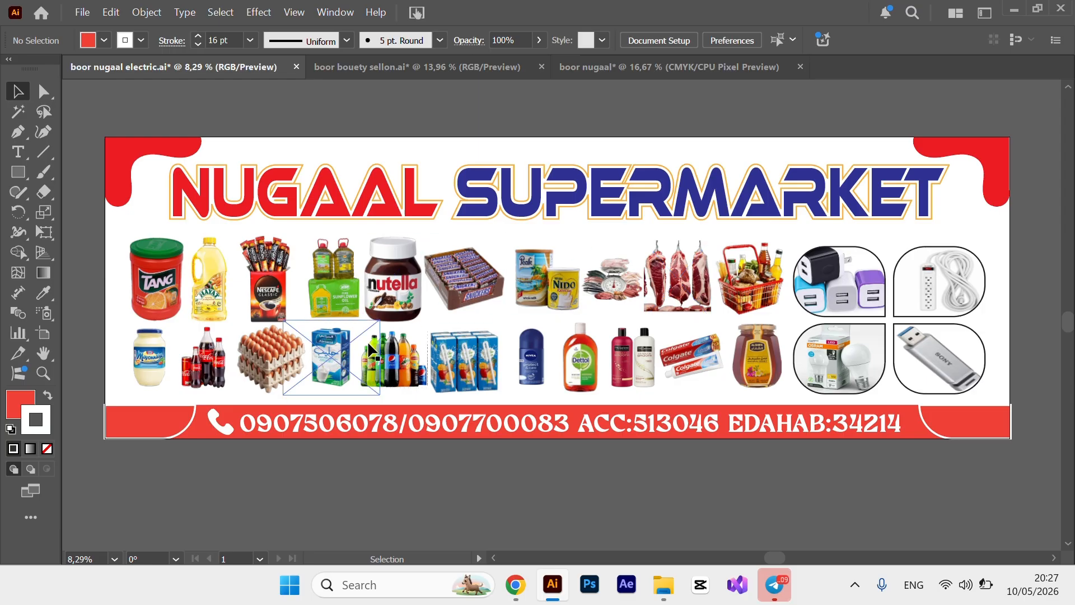
click(692, 70)
click(245, 296)
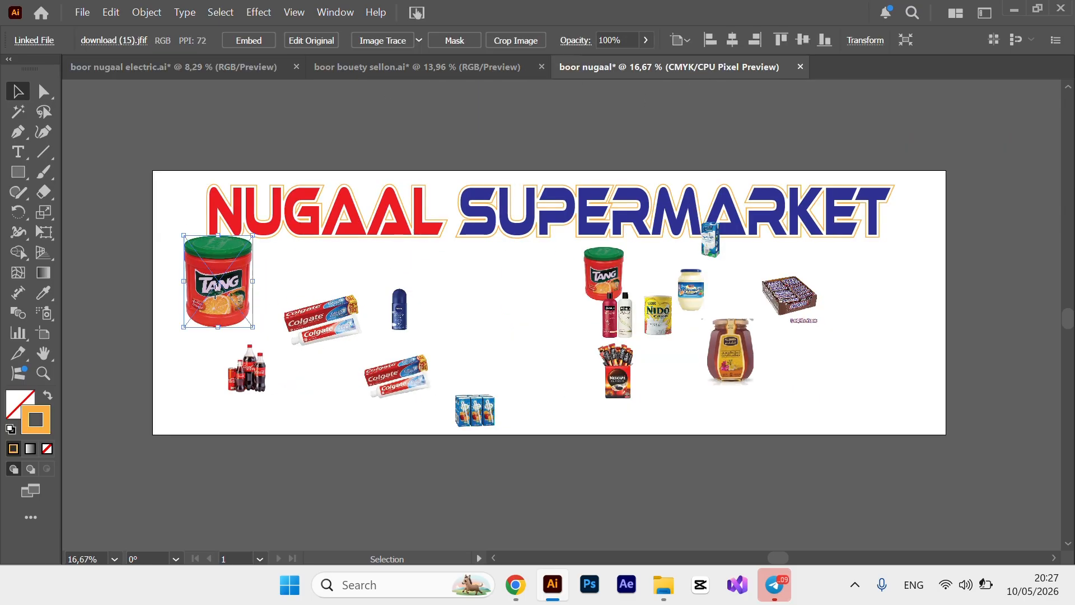
drag(214, 303, 214, 317)
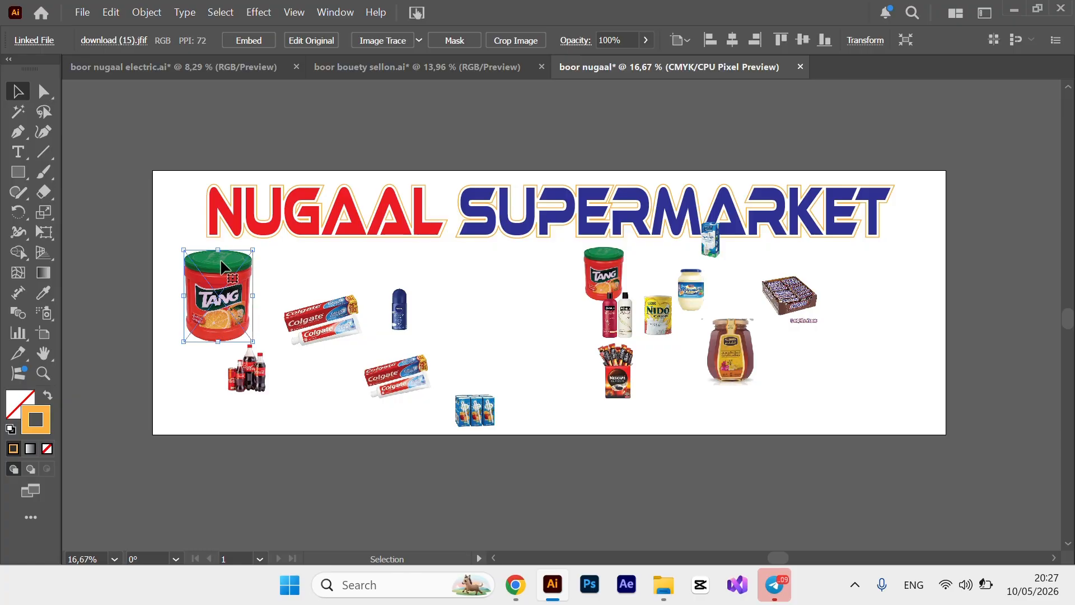
drag(219, 250, 219, 259)
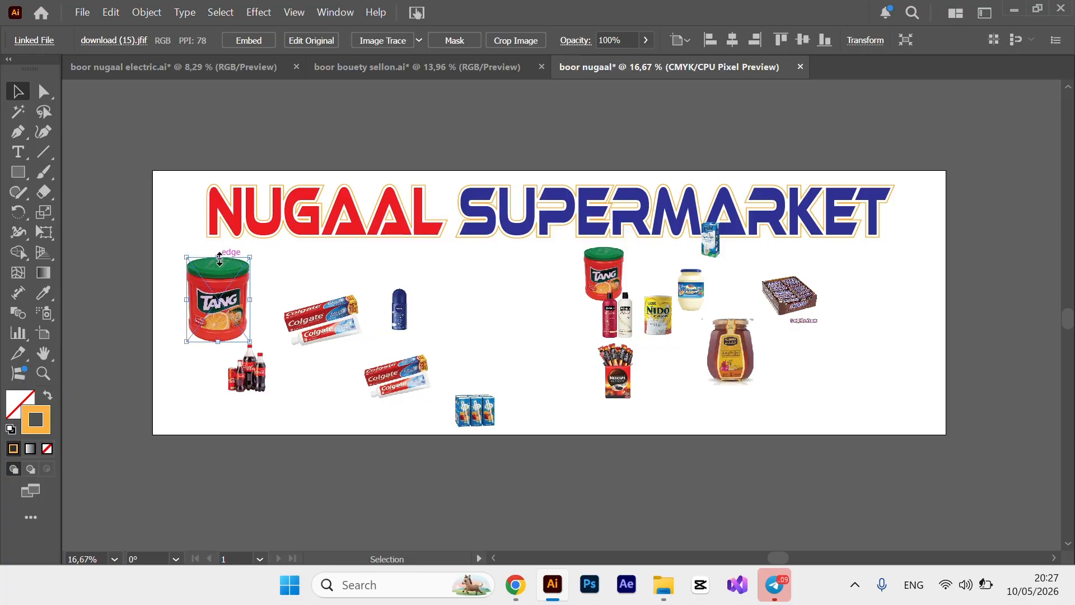
click(371, 115)
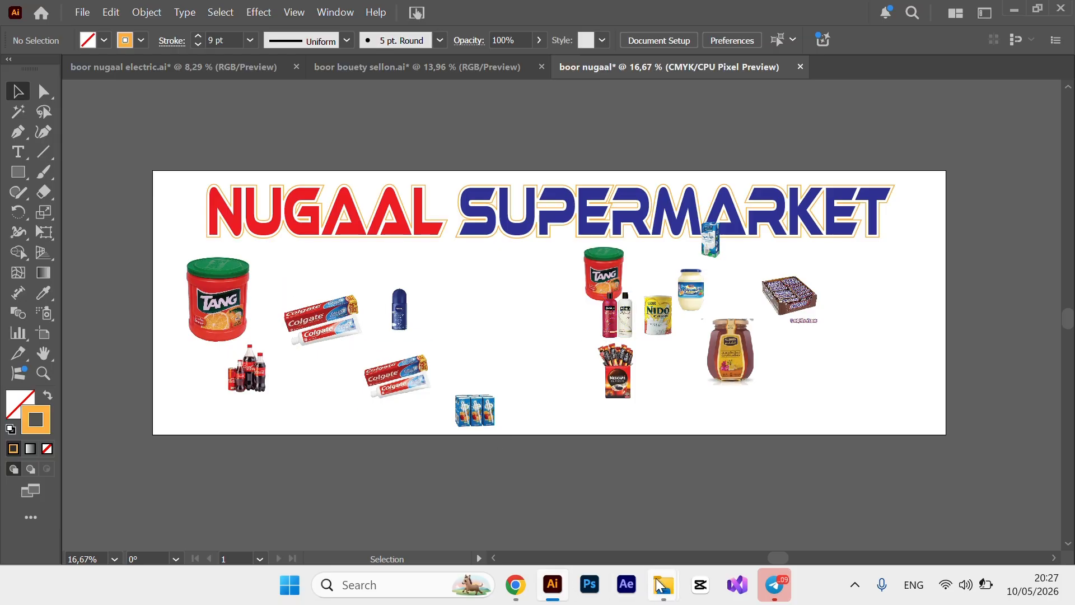
Drag the Dove soap cutout from the Music folder onto the Illustrator banner.
mouse_move(661, 585)
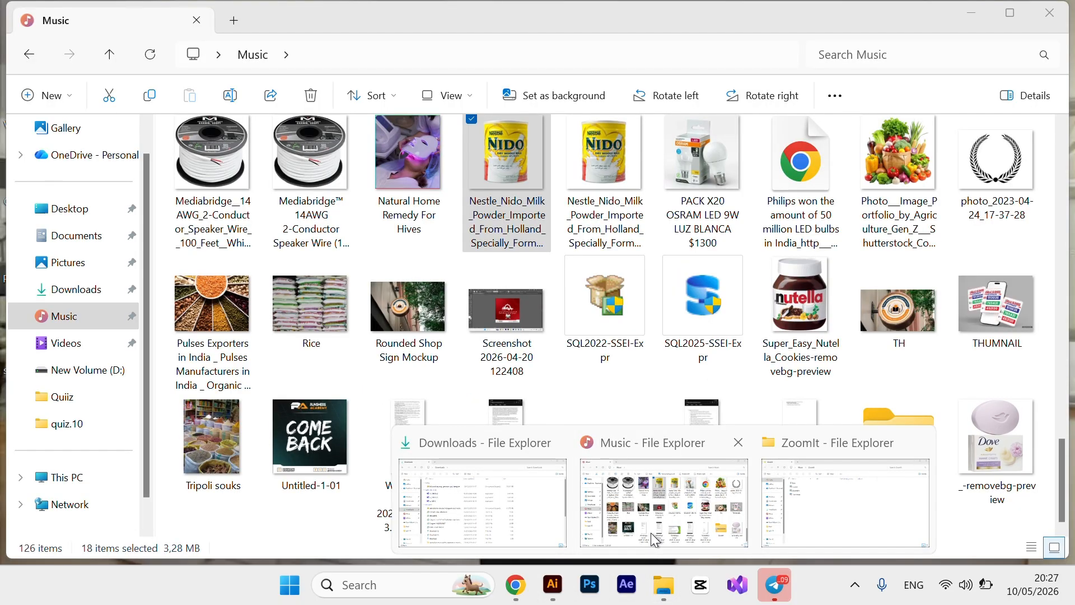
click(651, 533)
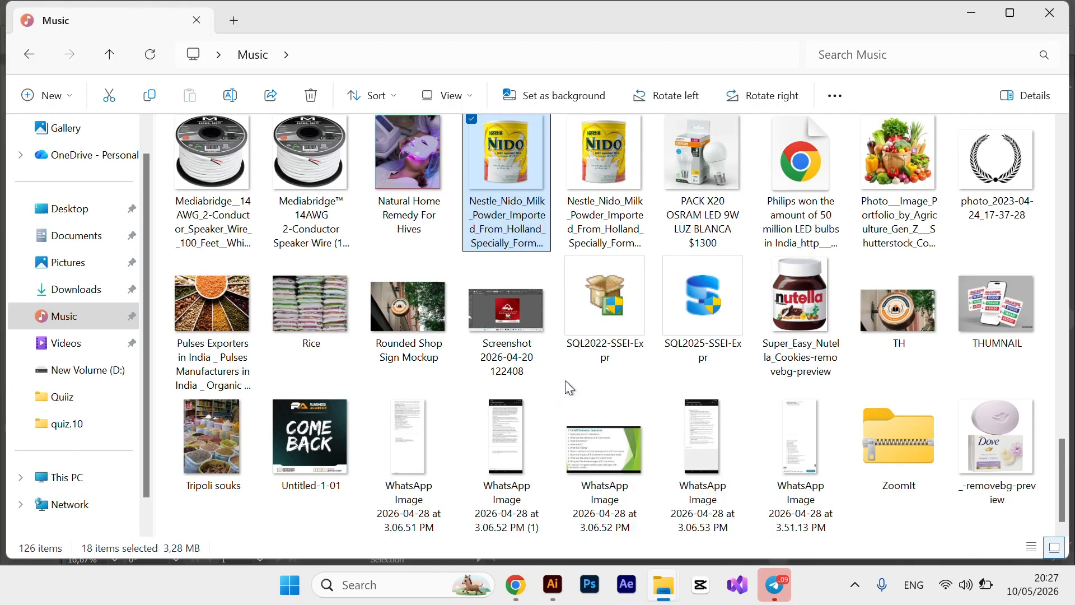
click(994, 473)
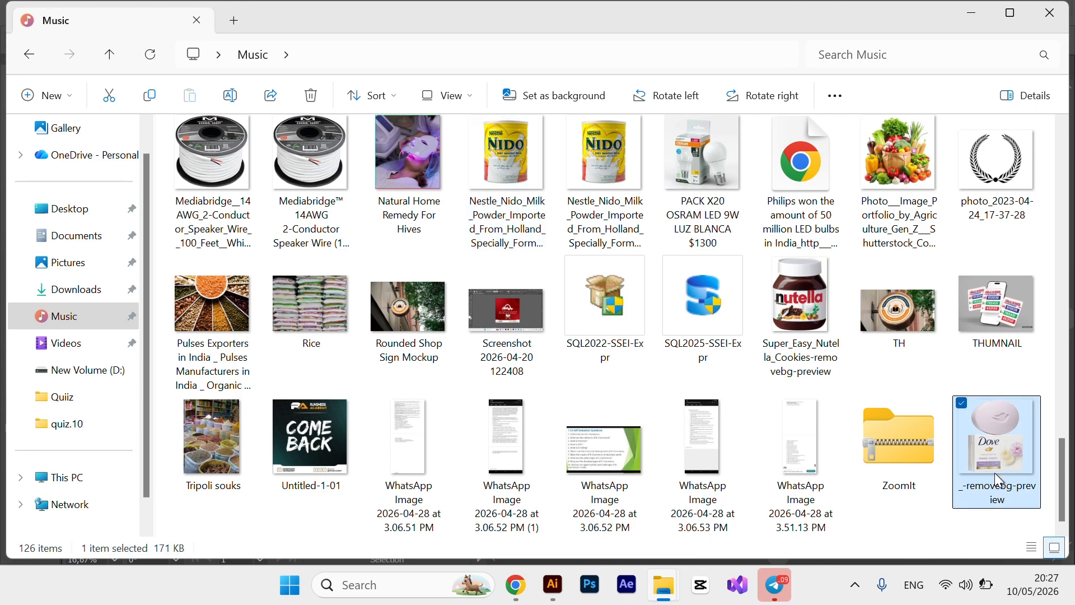
drag(994, 453, 619, 378)
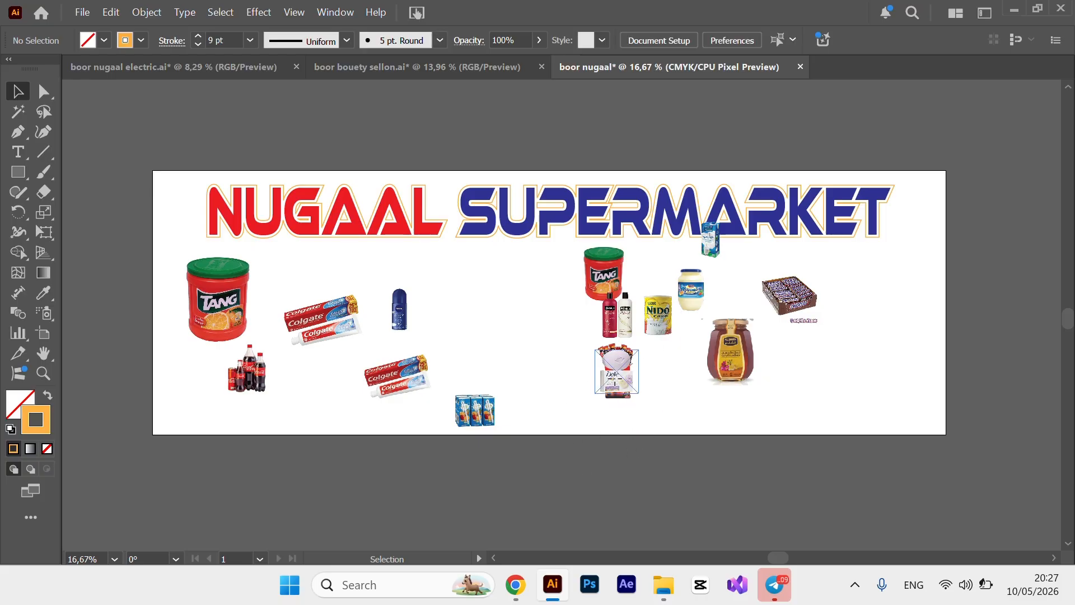
Drop the Dove soap image into the middle of the banner under the title.
drag(614, 379, 597, 313)
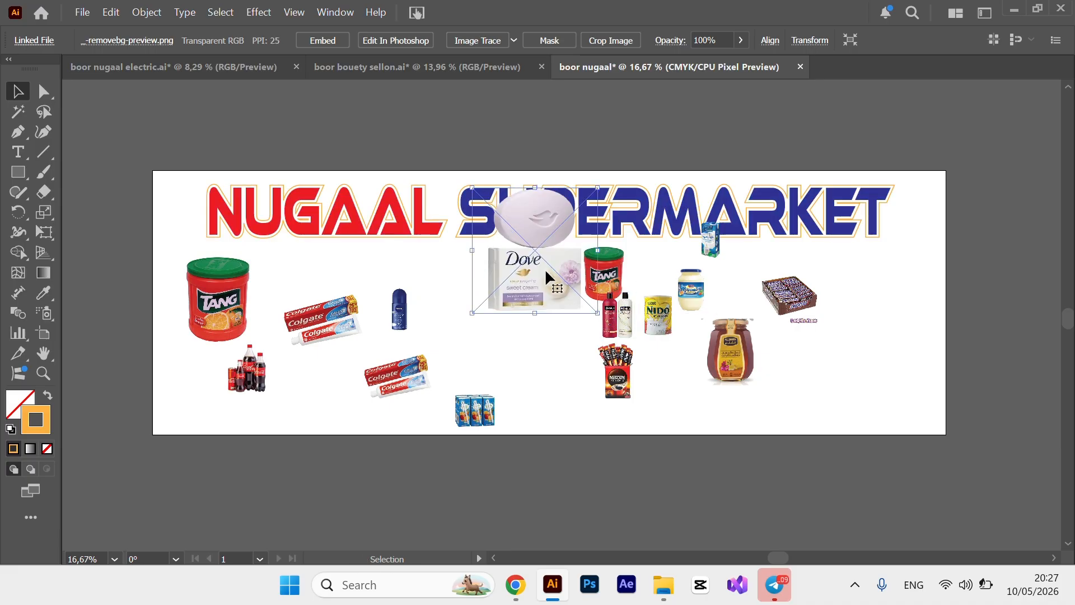
drag(536, 259, 560, 315)
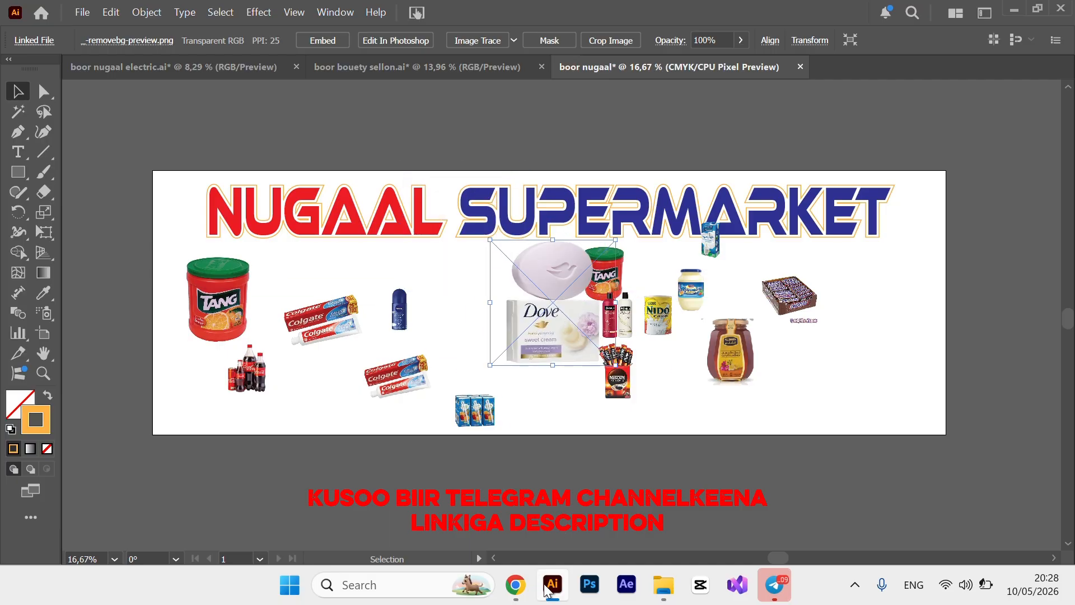
Select download__1_-removebg-preview, the cooking oil bottle image, in the Music folder and drag it toward Illustrator.
mouse_move(663, 587)
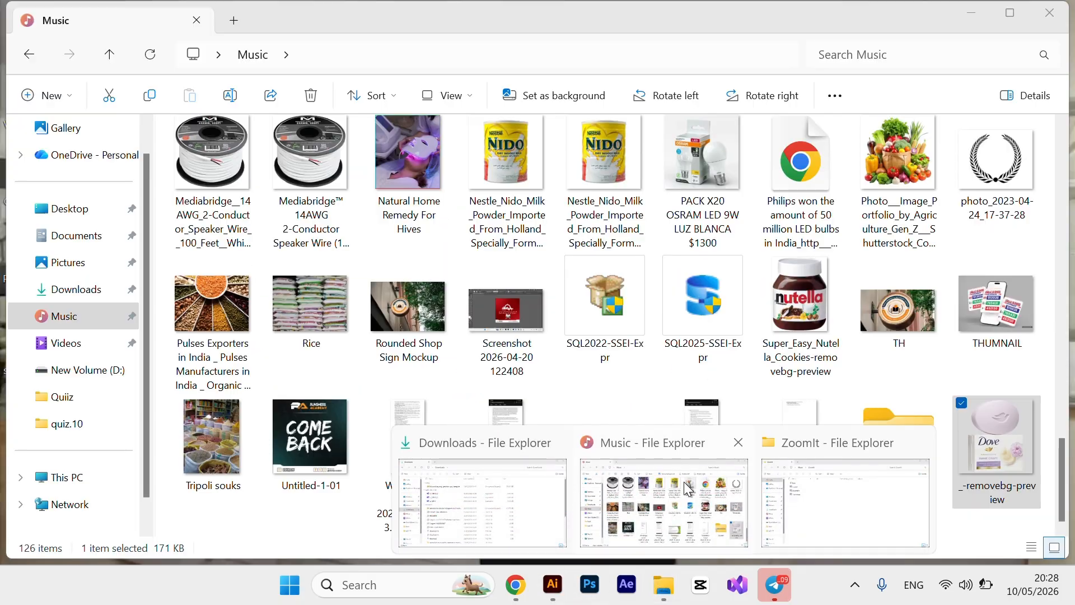
click(689, 490)
scroll(677, 348, up, 10)
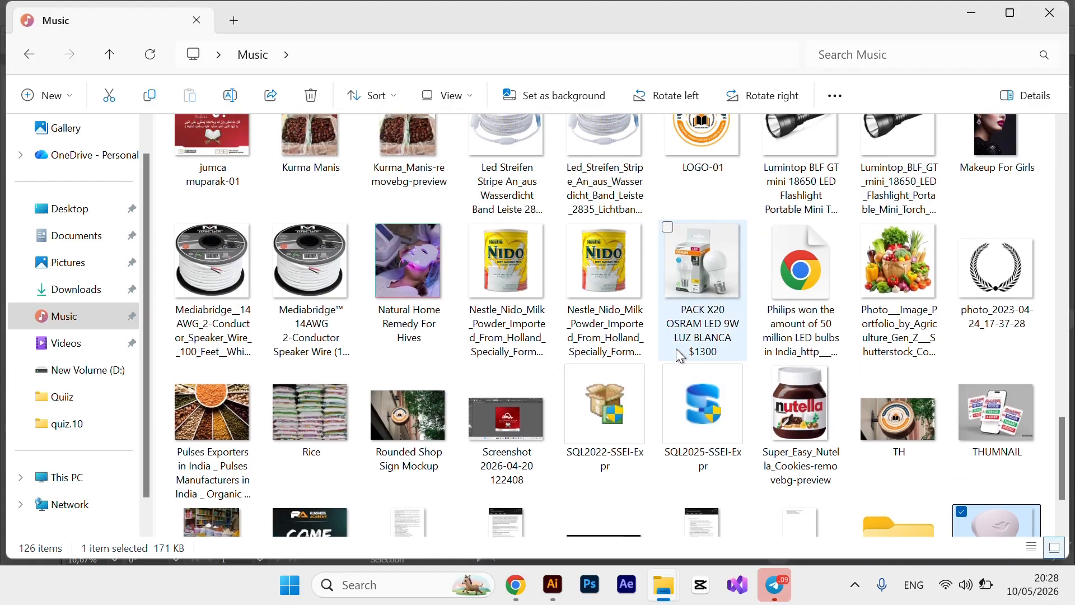
scroll(677, 348, up, 4)
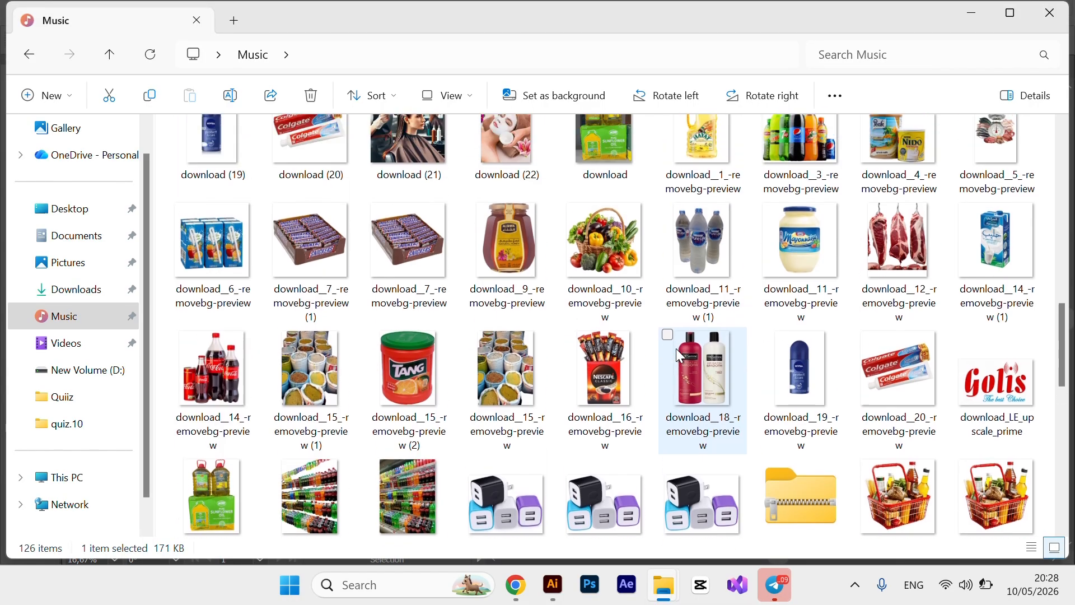
click(686, 286)
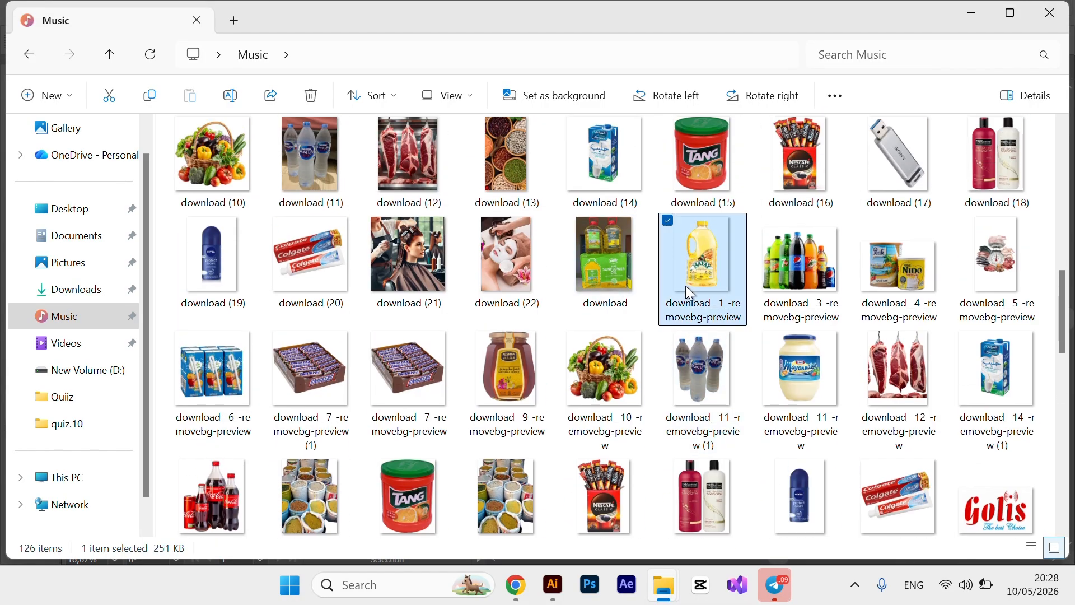
drag(686, 286, 290, 273)
Shorten and raise the Tang jar, and move the upper Colgate tubes lower.
click(218, 283)
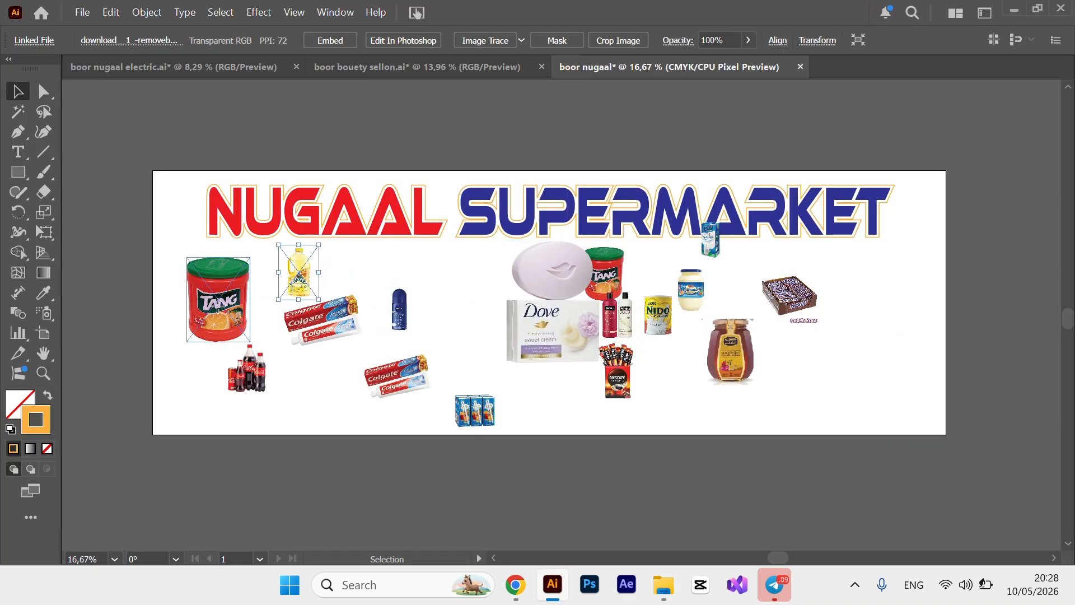
drag(220, 258, 221, 269)
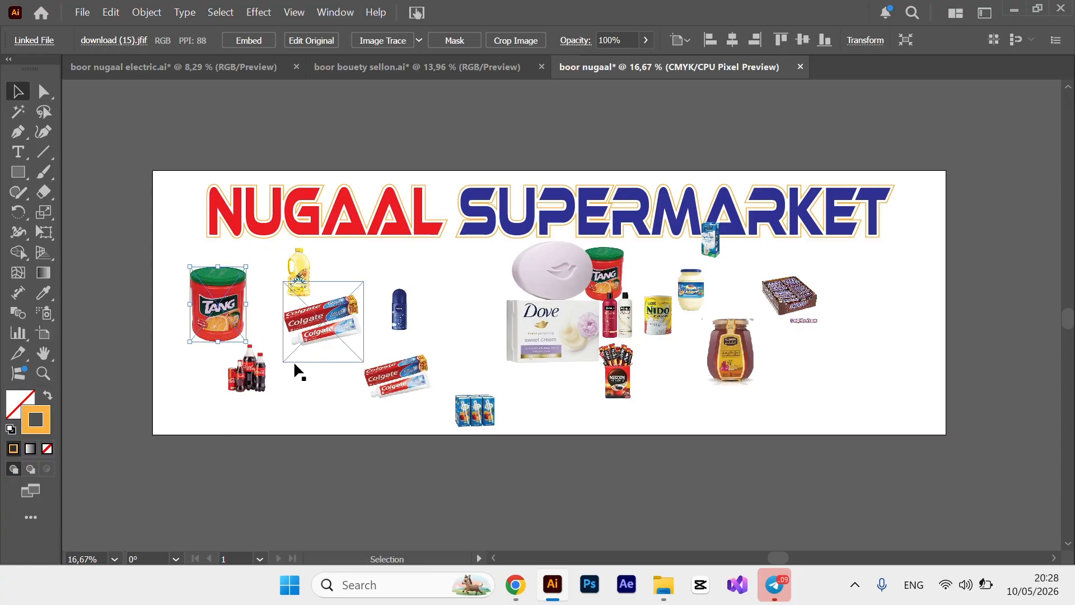
drag(224, 317, 223, 304)
drag(333, 325, 331, 394)
Enlarge the oil bottle beside the Tang jar and move the Nescafe box next to it.
drag(303, 279, 282, 307)
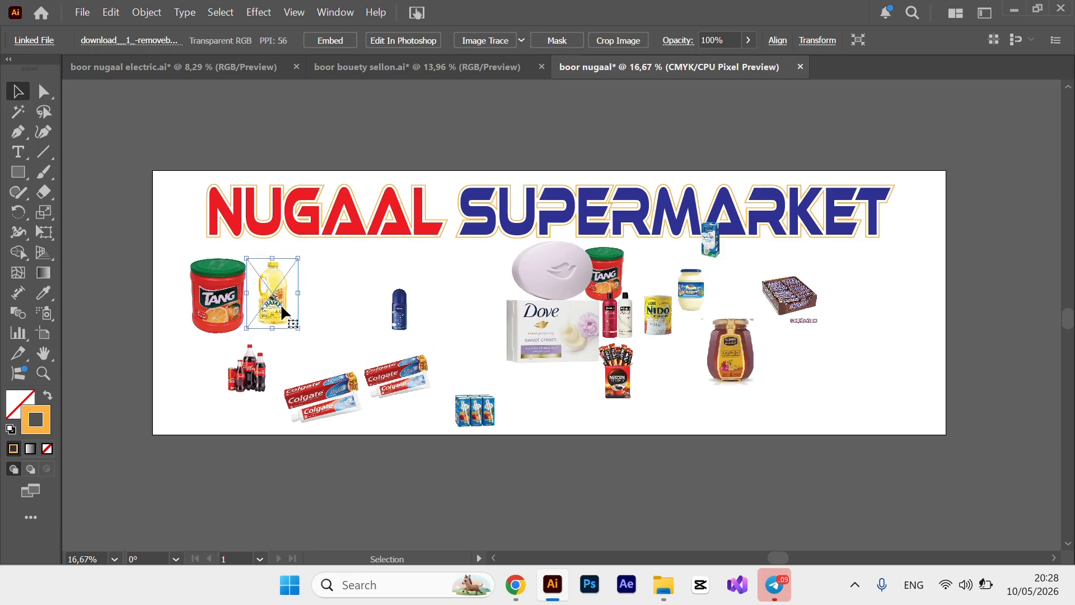
click(342, 323)
drag(227, 317, 232, 308)
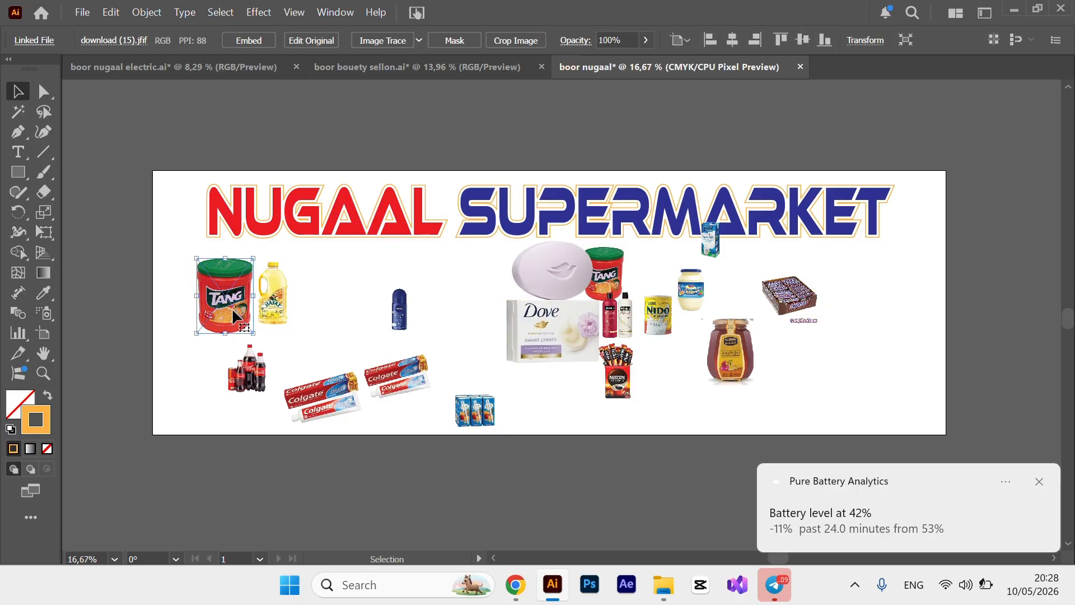
click(272, 306)
drag(300, 327, 303, 335)
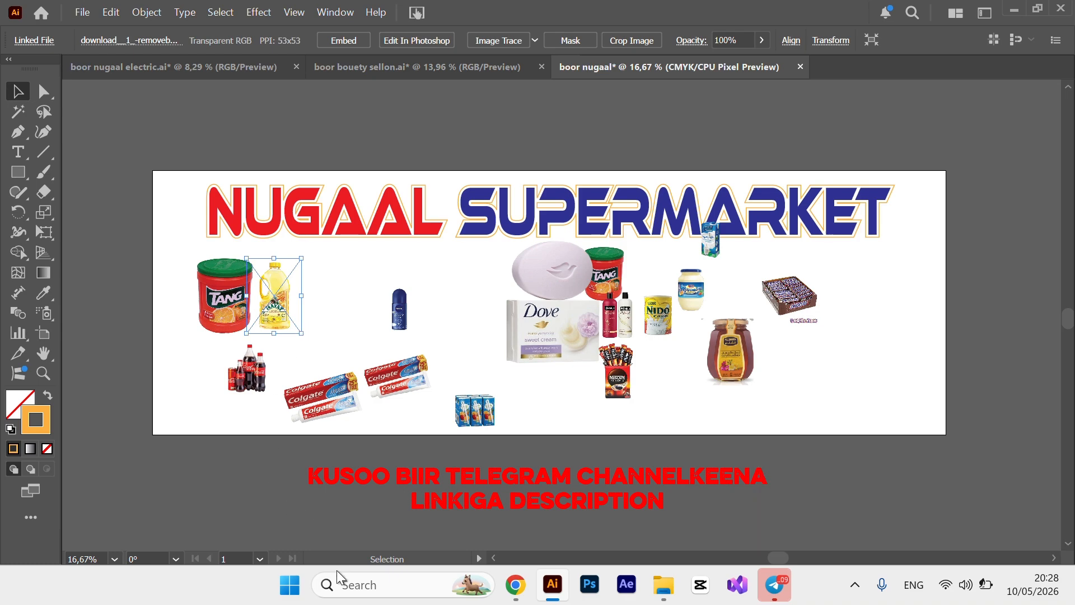
click(361, 524)
drag(617, 373, 342, 331)
key(shift)
key(shift)
key(shift)
key(shift)
key(shift)
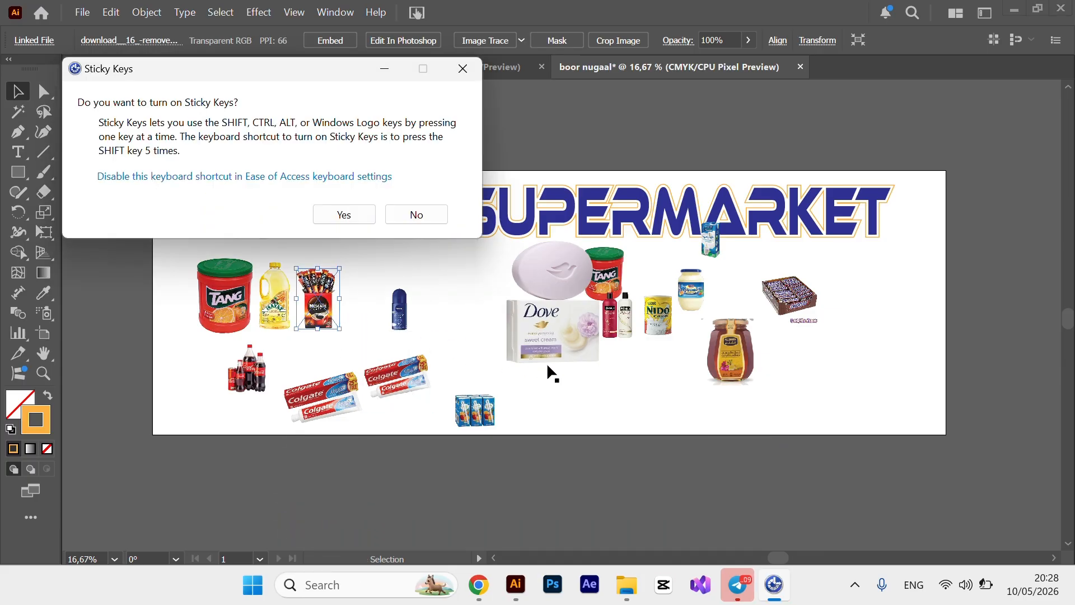
click(430, 215)
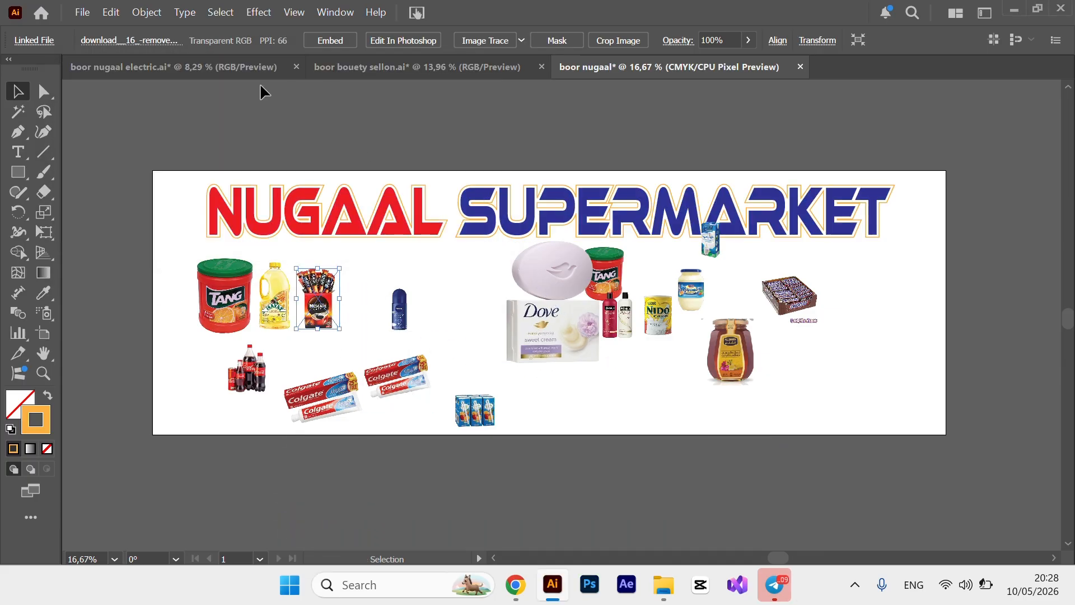
click(228, 66)
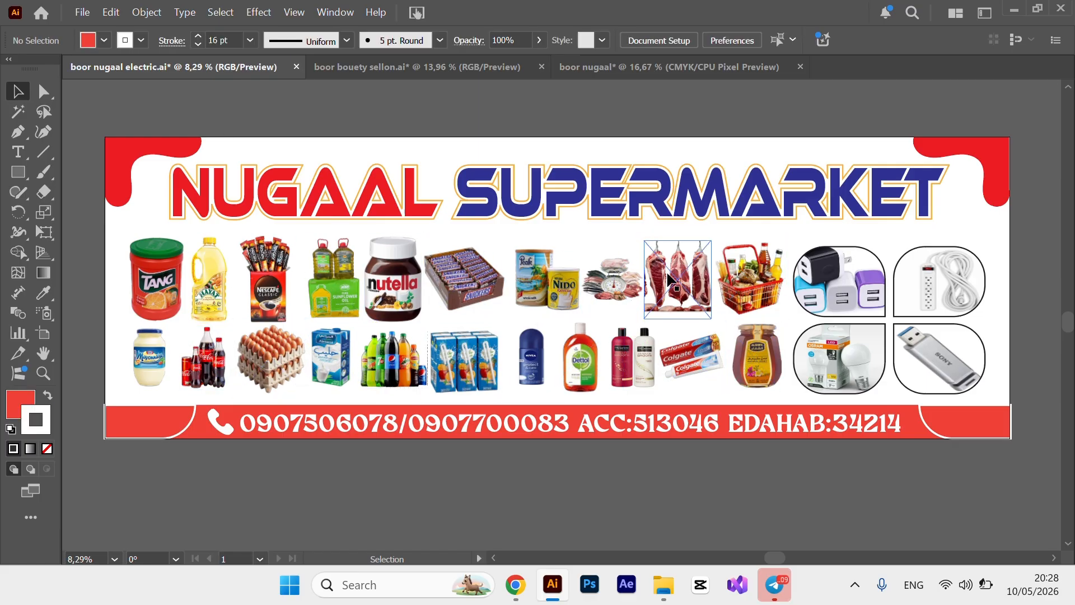
click(630, 73)
click(317, 299)
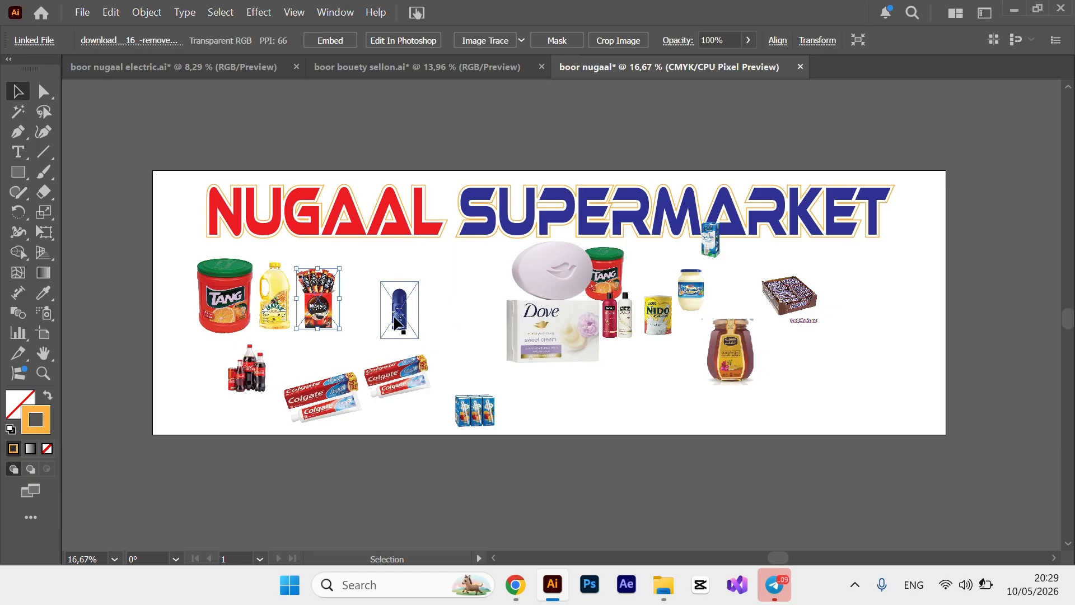
Reposition the Nivea deodorant, Dove soap and mayonnaise, shorten the Snickers box, then select the top row.
drag(390, 316, 549, 409)
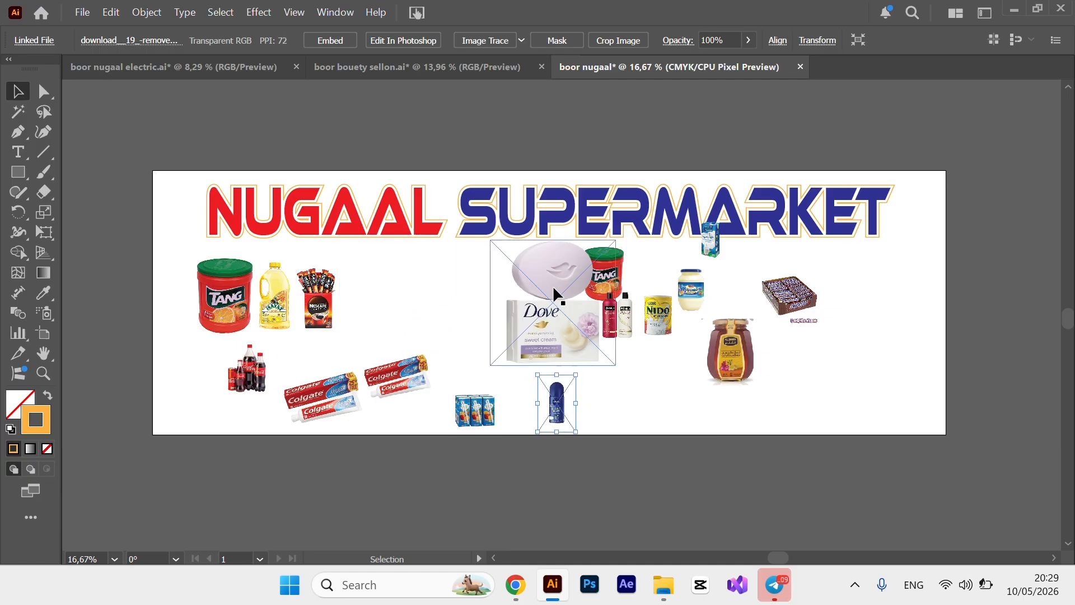
drag(548, 299, 638, 349)
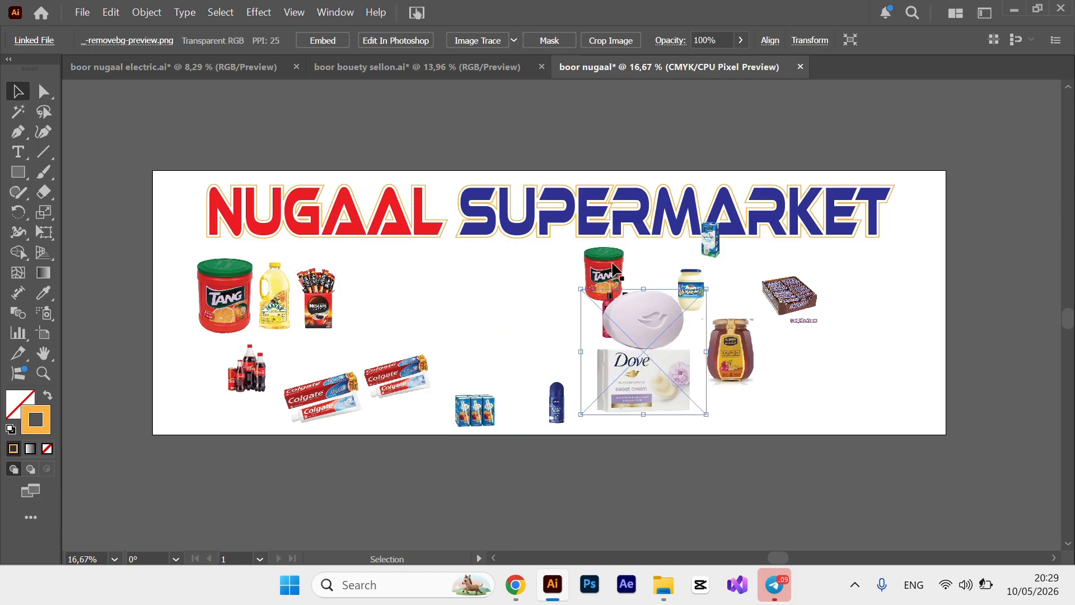
drag(702, 277, 684, 284)
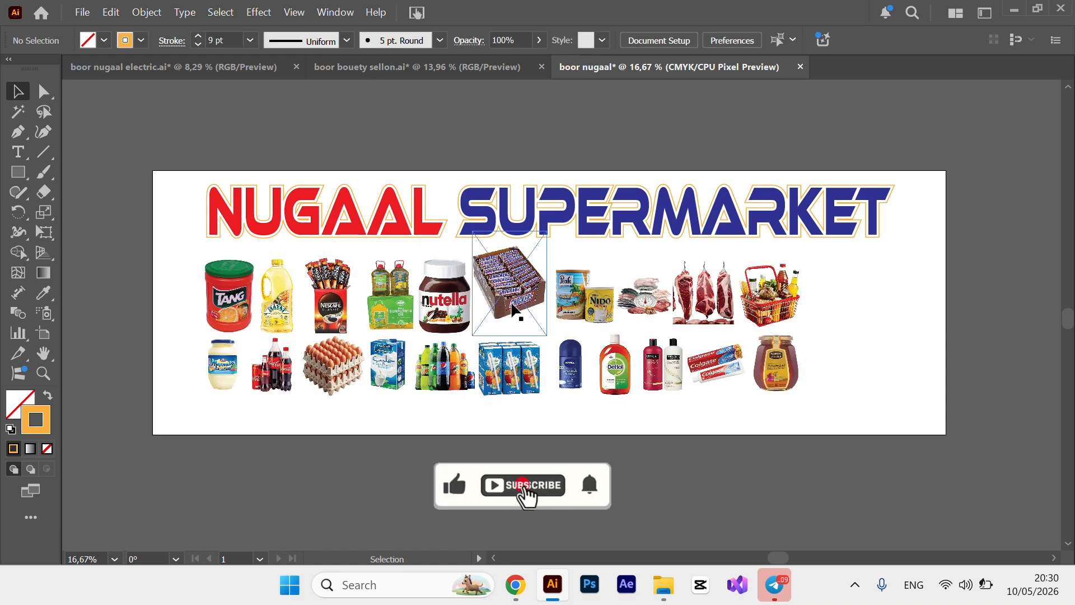
click(514, 308)
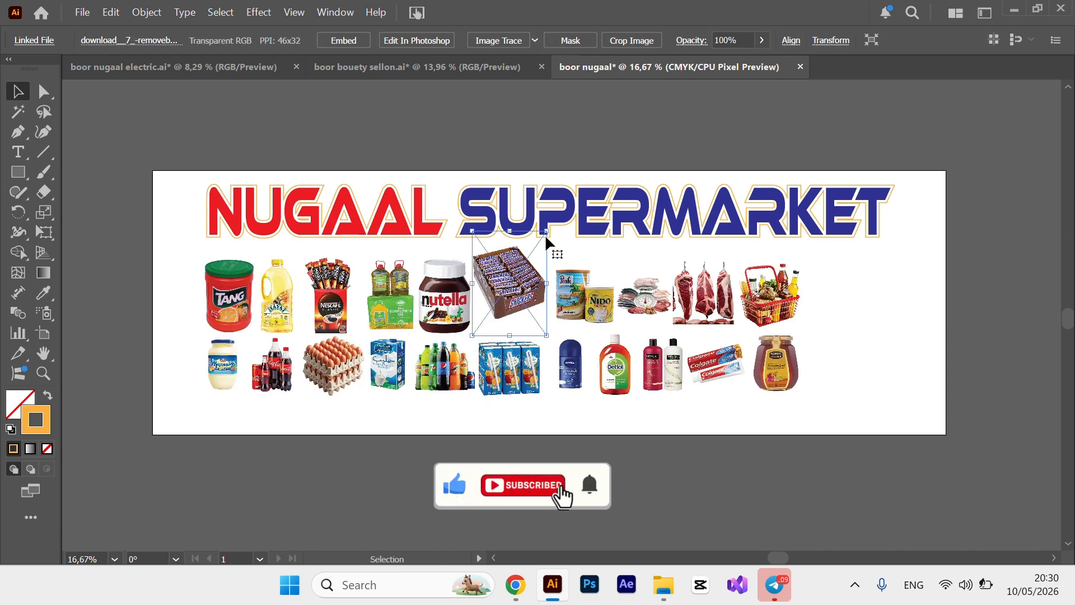
drag(509, 232, 509, 263)
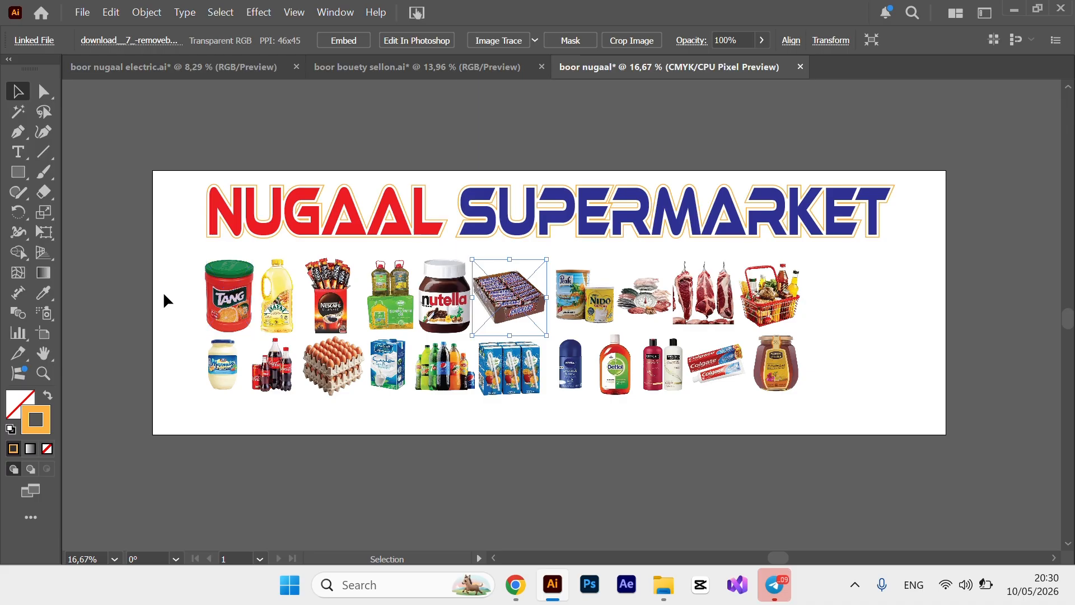
drag(164, 291, 796, 299)
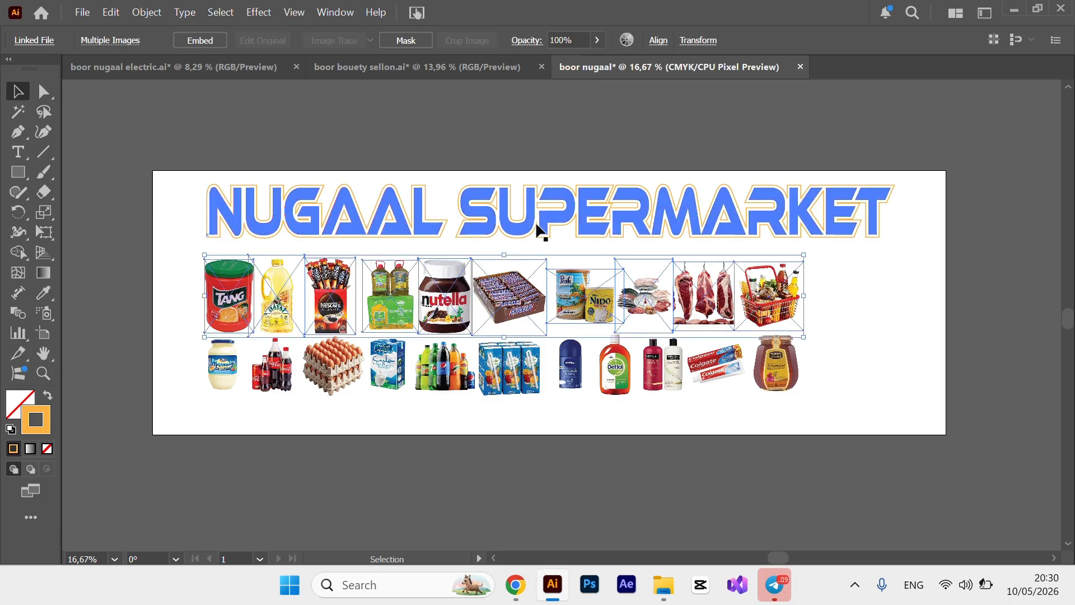
Vertically centre-align the top row of product photos.
click(659, 41)
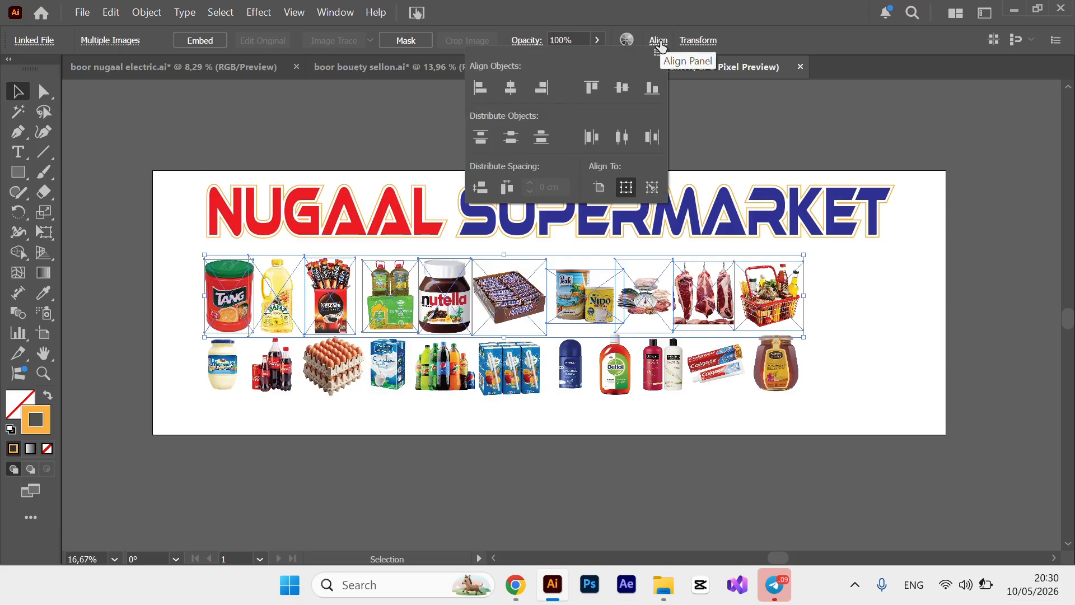
click(620, 89)
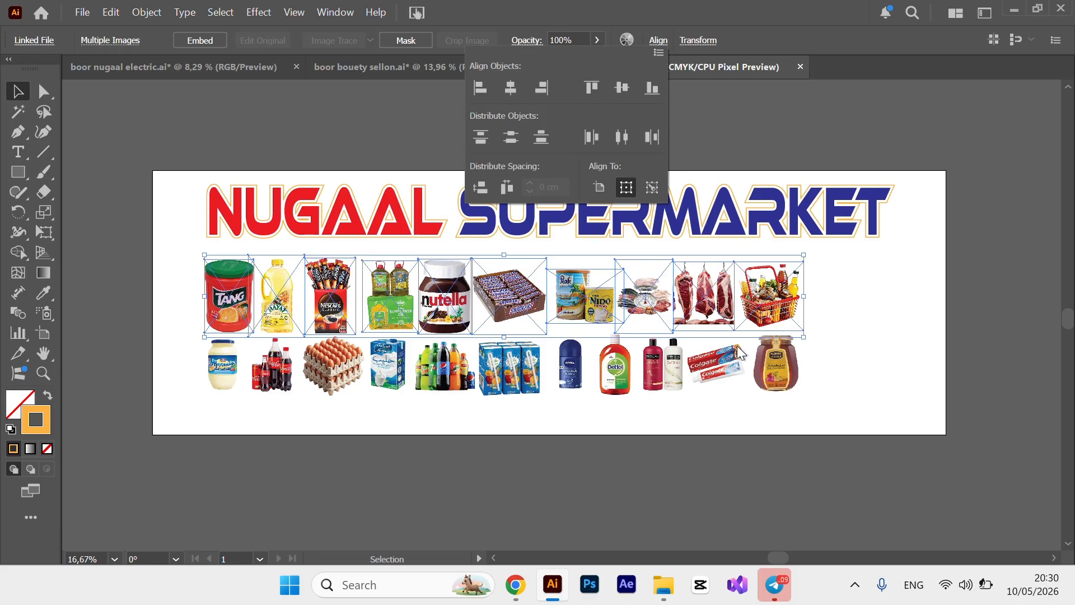
click(517, 454)
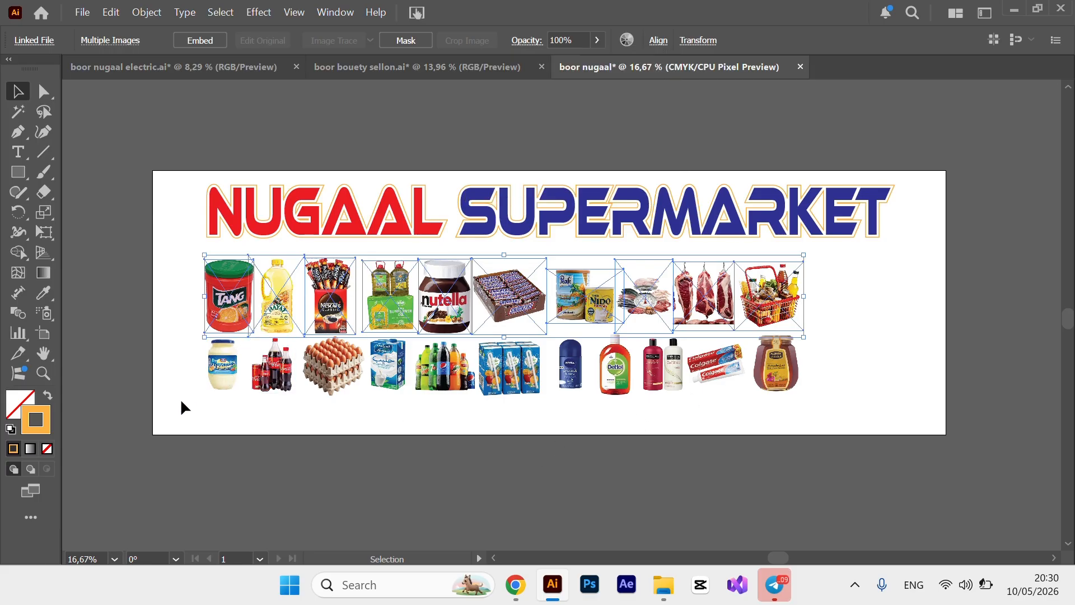
click(163, 398)
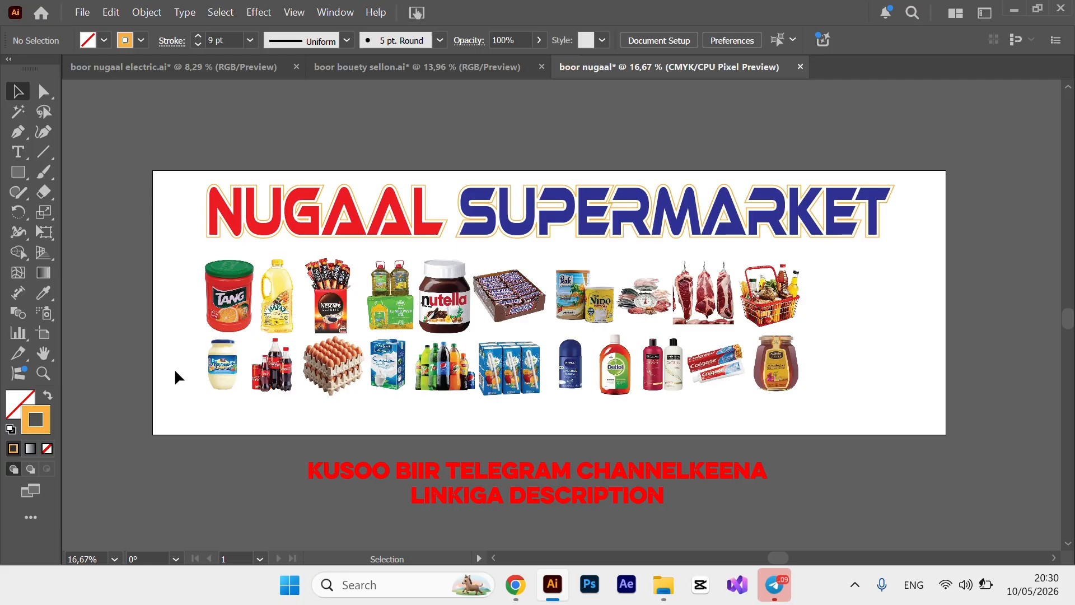
Stretch the bottom row taller and vertically centre-align it.
drag(177, 376, 821, 389)
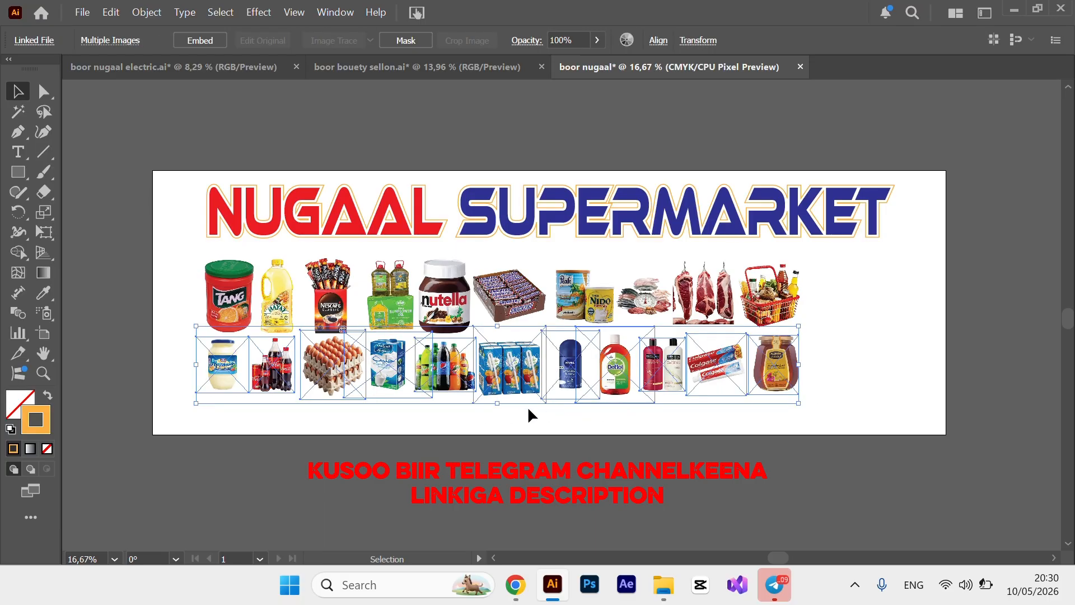
drag(497, 406, 499, 416)
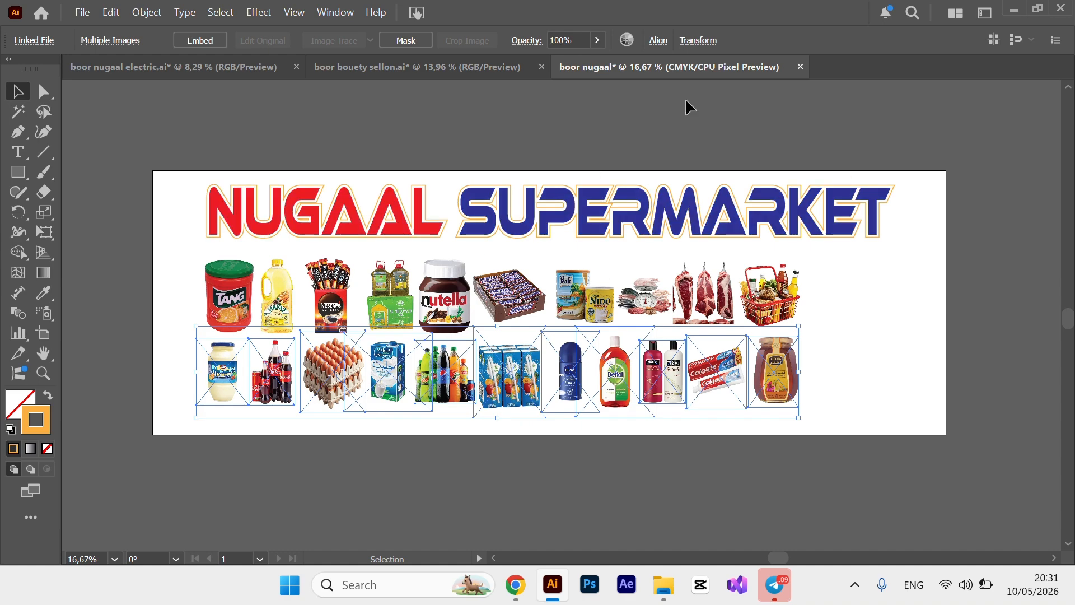
click(664, 42)
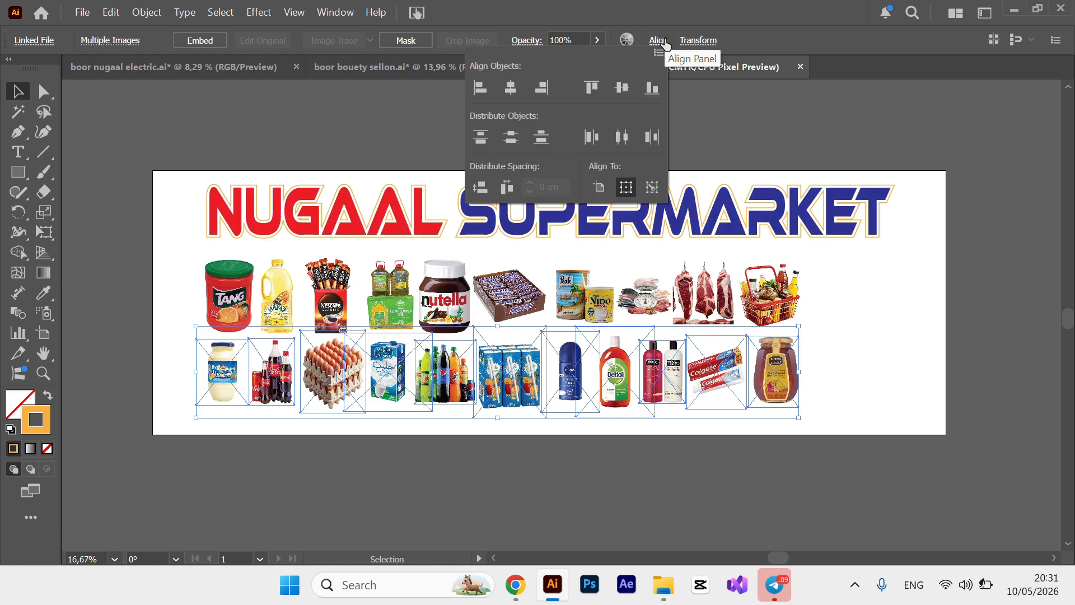
click(624, 89)
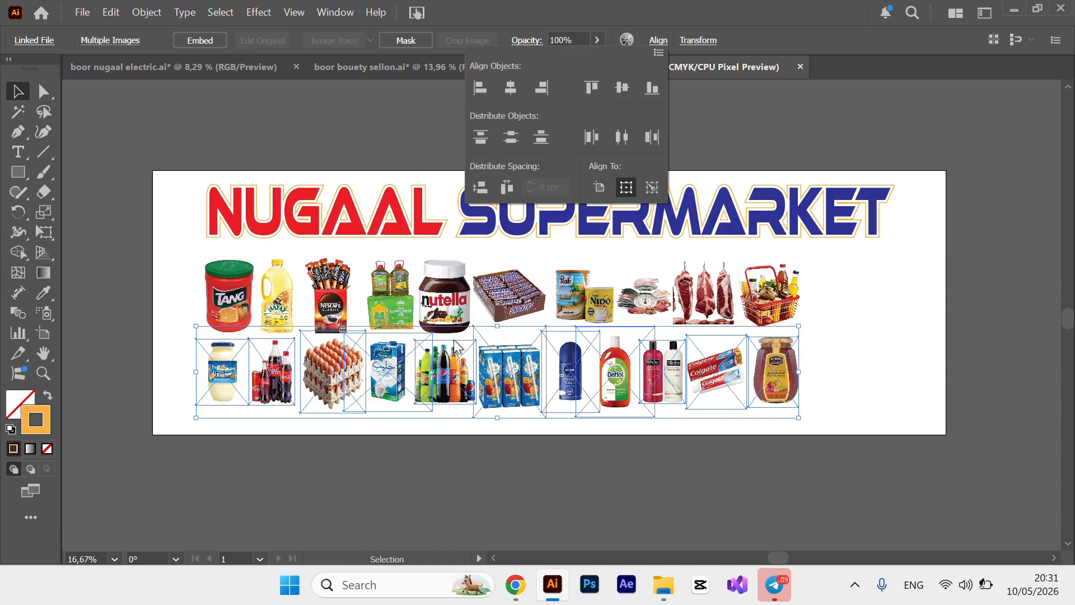
click(649, 492)
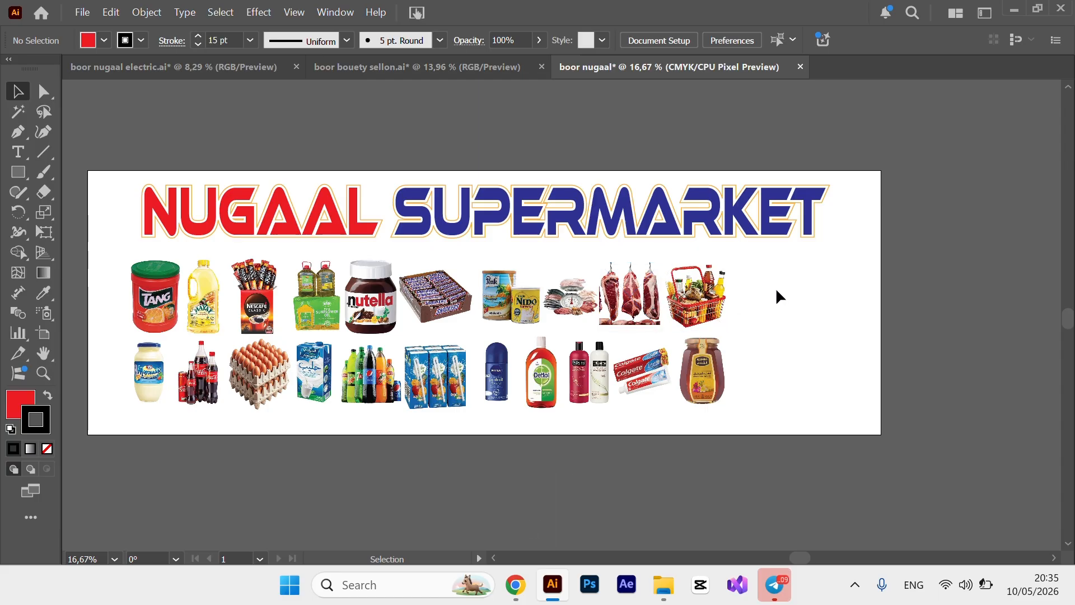
Select both product rows and drag them left toward the banner's left edge.
drag(763, 299, 100, 359)
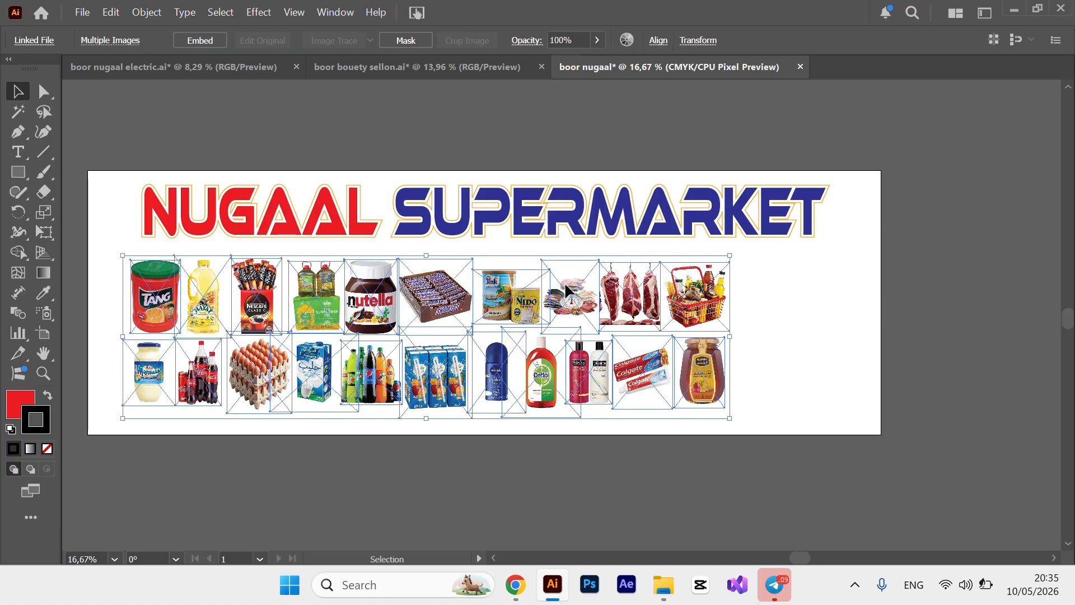
drag(513, 298, 494, 297)
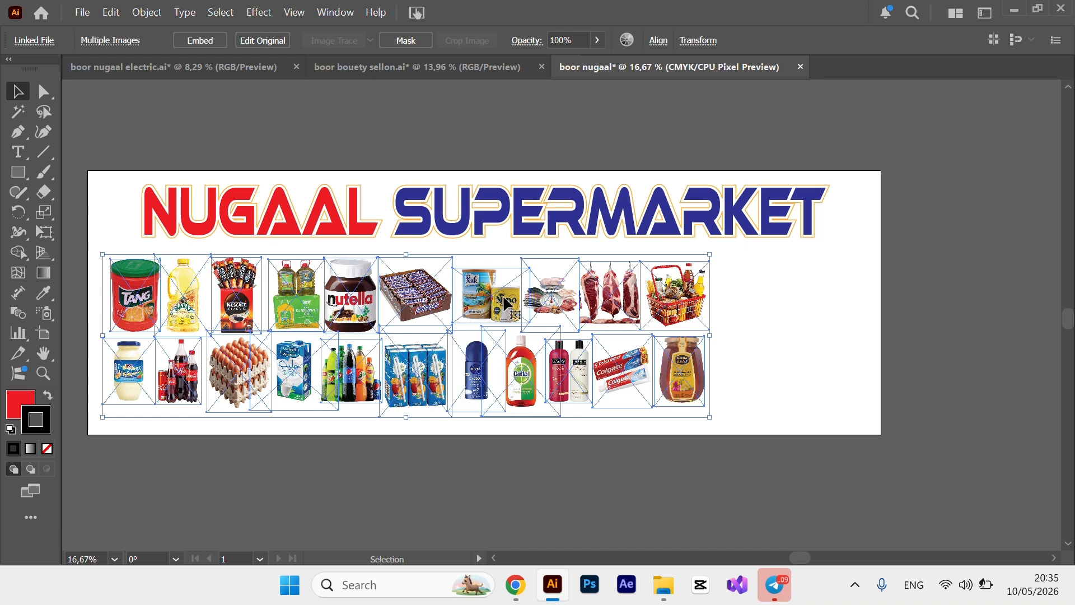
click(807, 331)
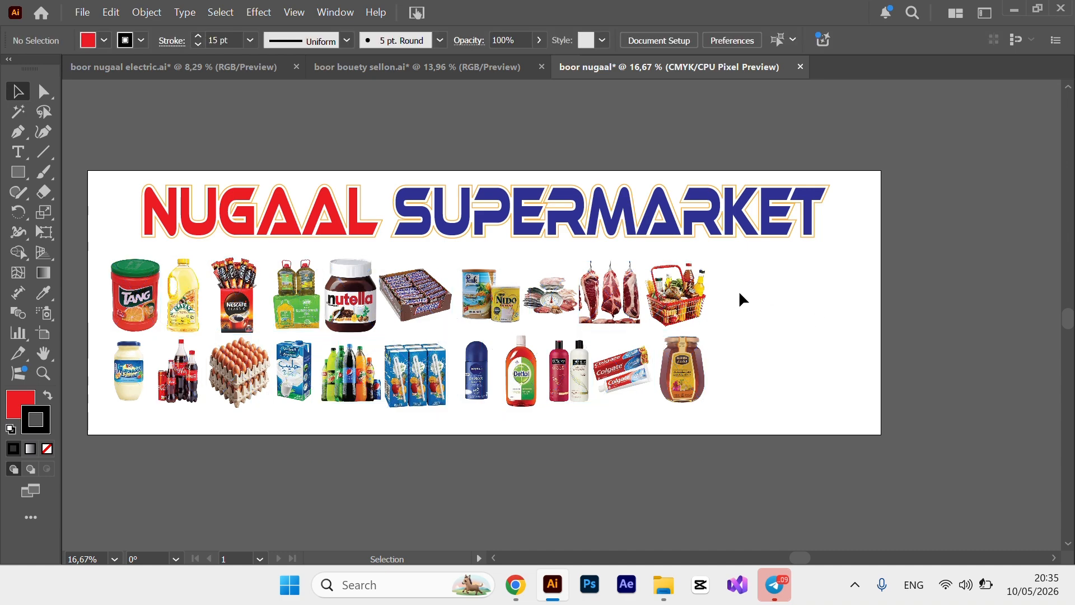
Draw a red rectangle beside the product photos, round its corners to about 13 cm, and shift it up-left.
click(17, 172)
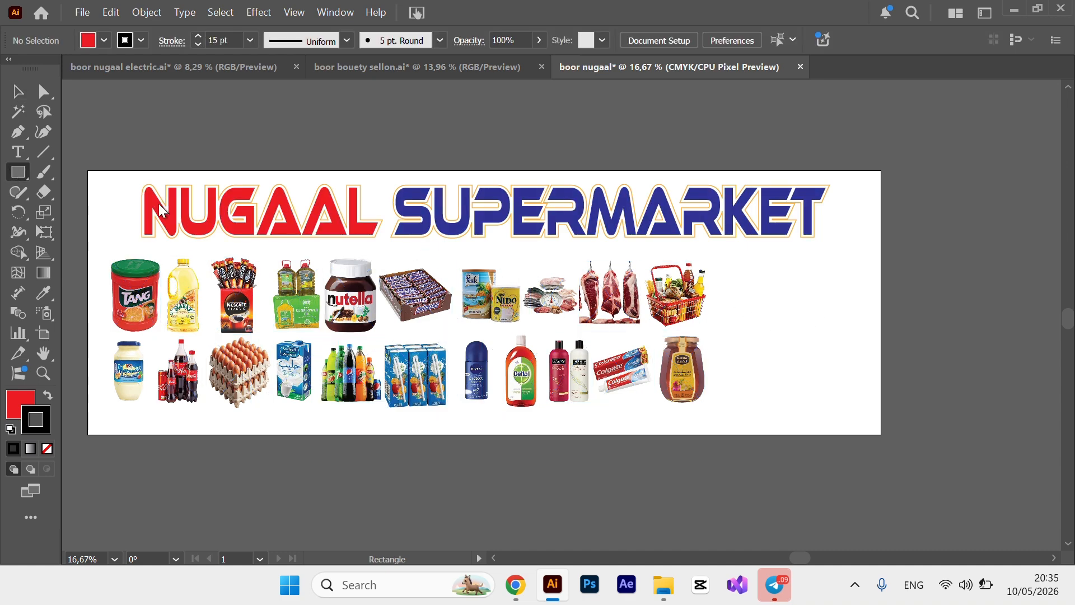
drag(733, 262, 828, 340)
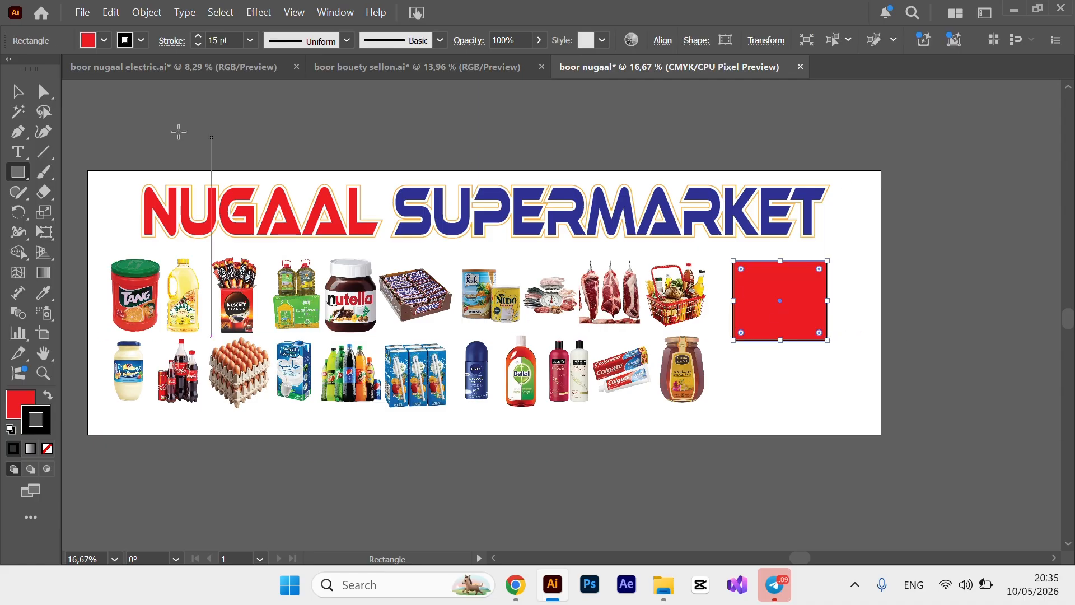
click(17, 91)
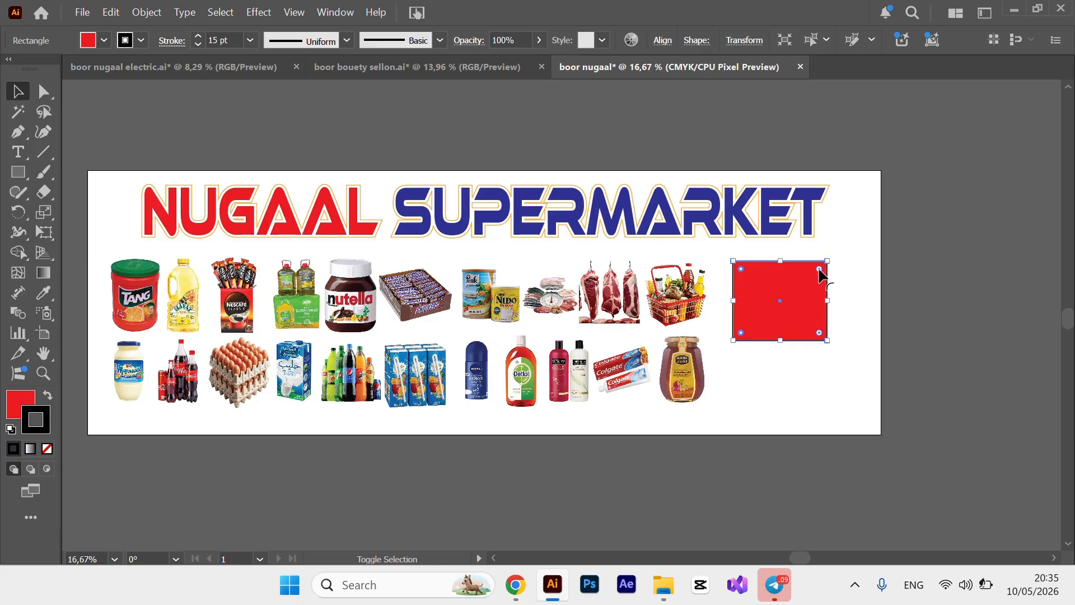
drag(819, 271, 801, 314)
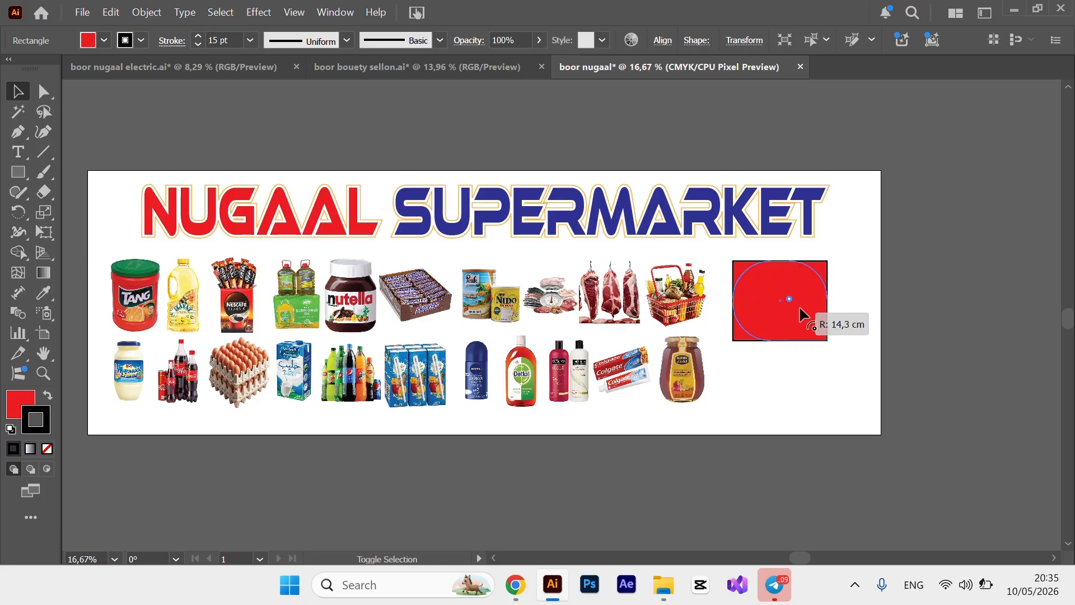
drag(801, 313, 807, 309)
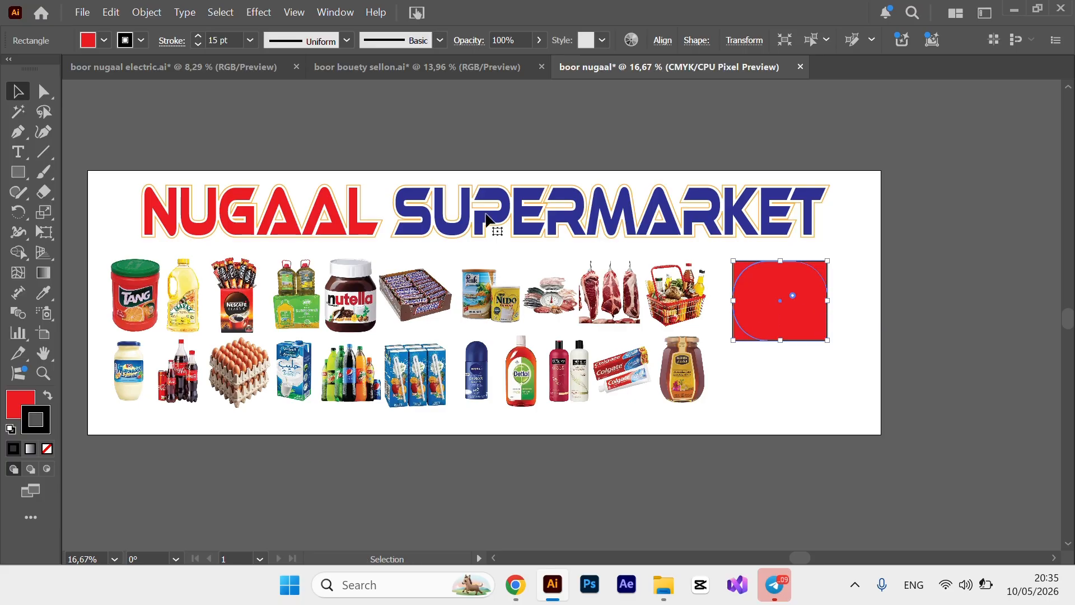
click(829, 395)
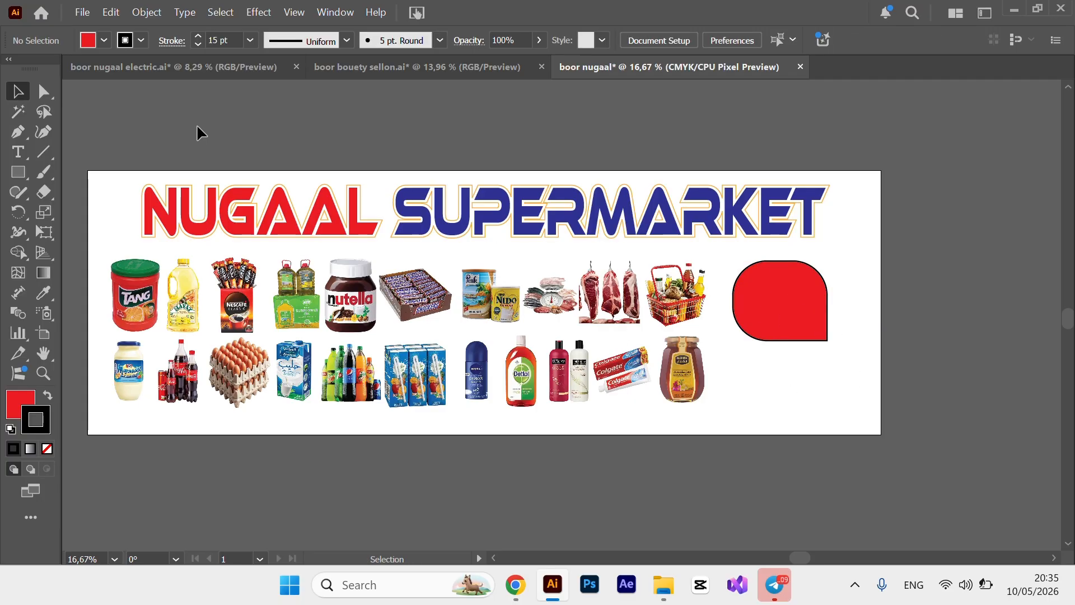
mouse_move(792, 326)
mouse_down()
mouse_move(751, 314)
mouse_move(775, 318)
mouse_up()
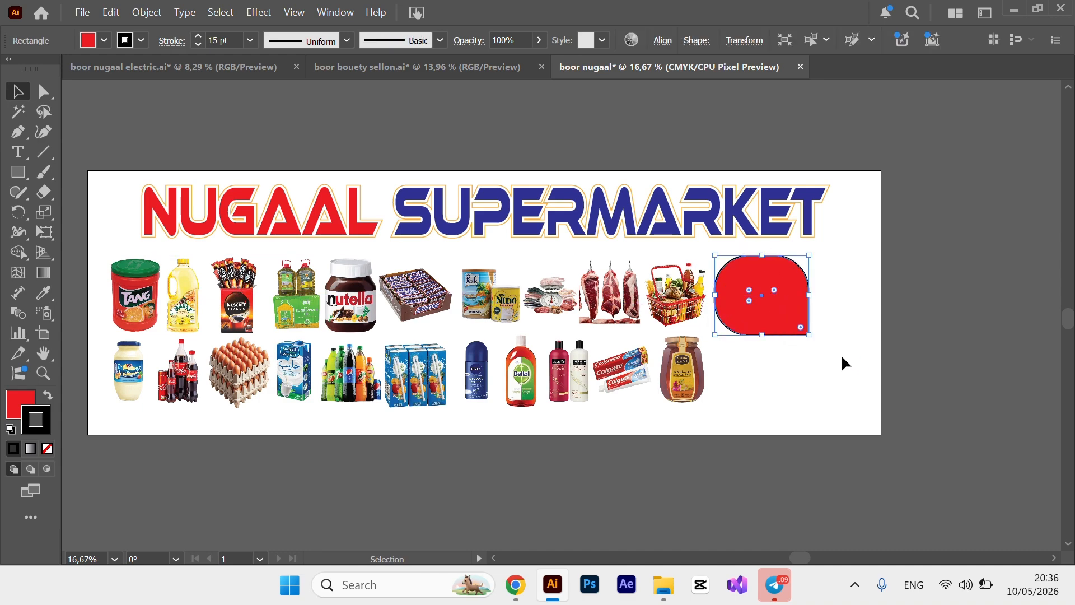
Open Transform > Reflect for the red rounded shape, with Vertical axis at 90° and Preview on.
right_click(783, 301)
right_click(767, 293)
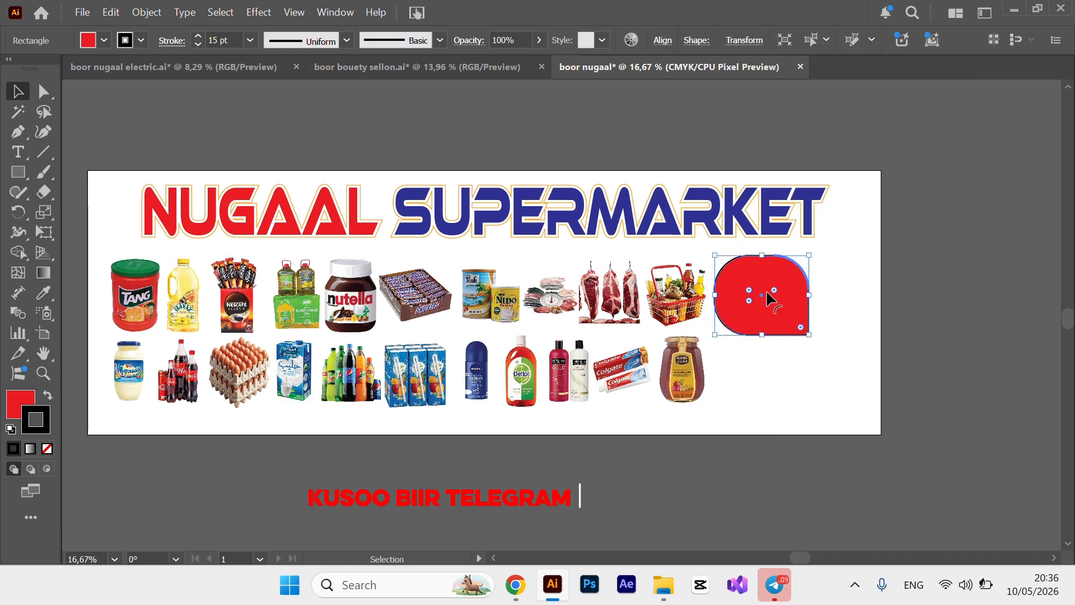
right_click(767, 292)
mouse_move(845, 522)
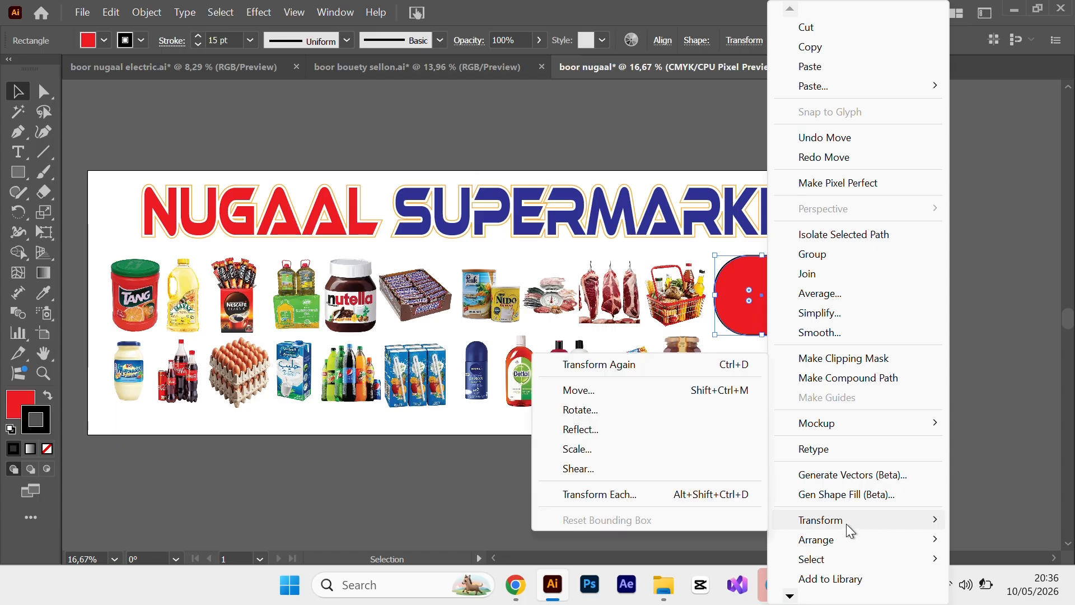
click(646, 428)
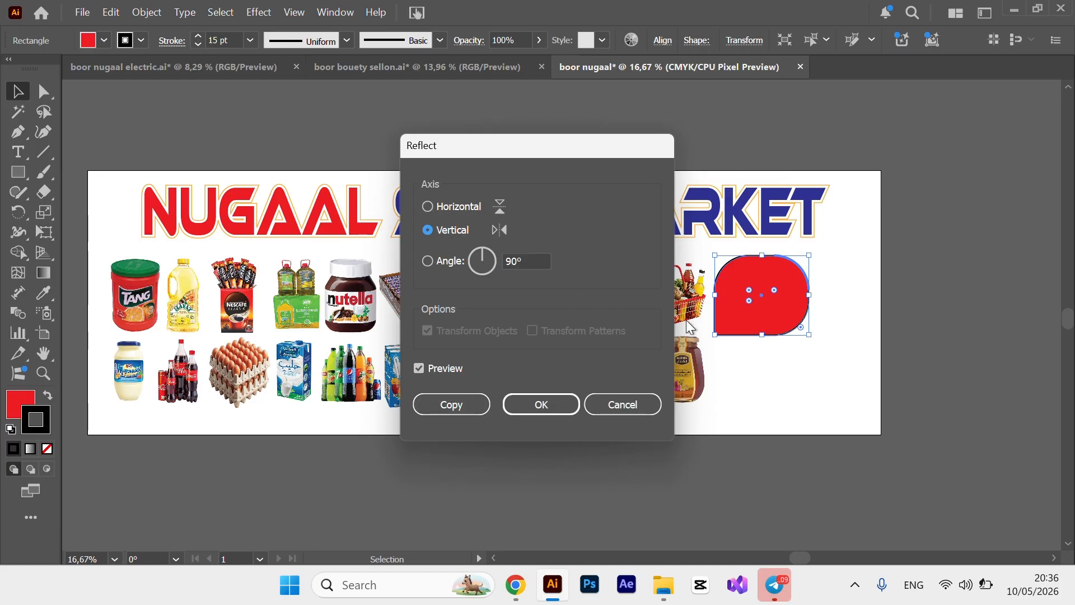
Copy the red shape mirrored, move the copy beside the original, then copy the pair rotated 180°.
click(453, 404)
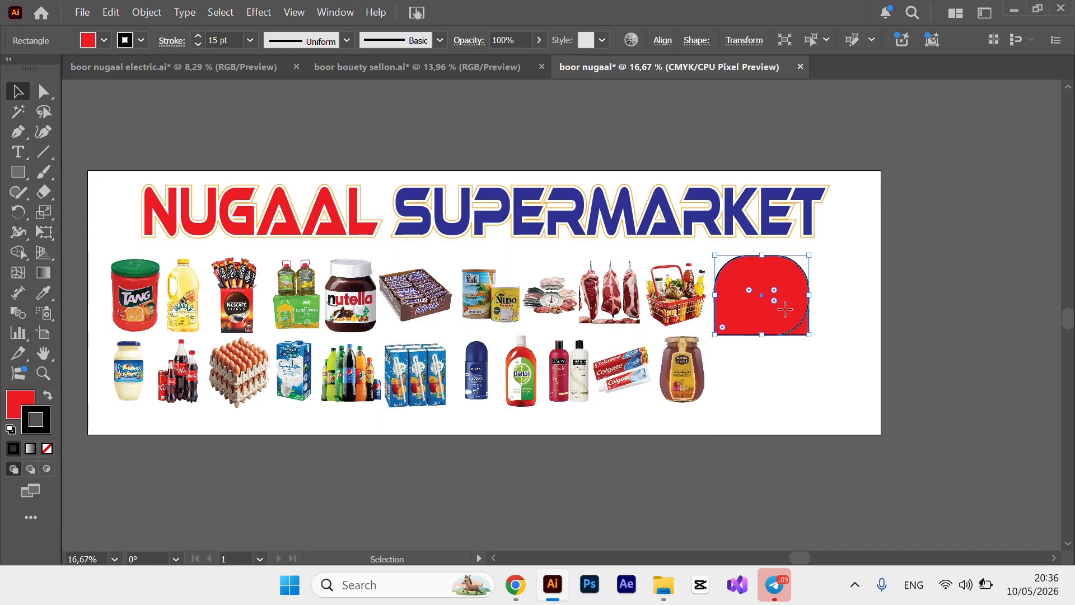
drag(785, 308, 886, 308)
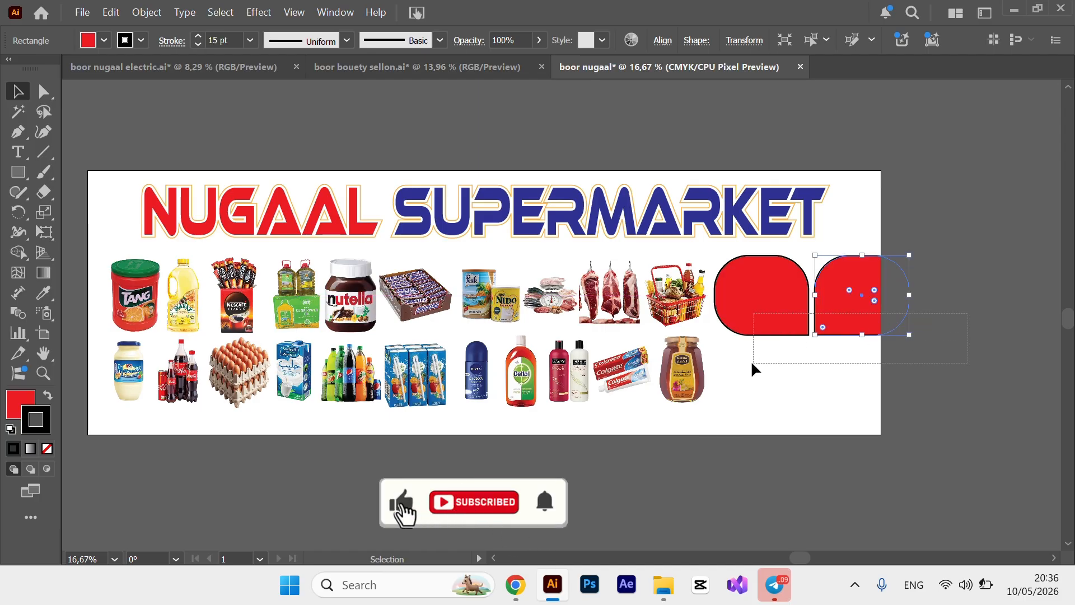
drag(728, 355, 857, 302)
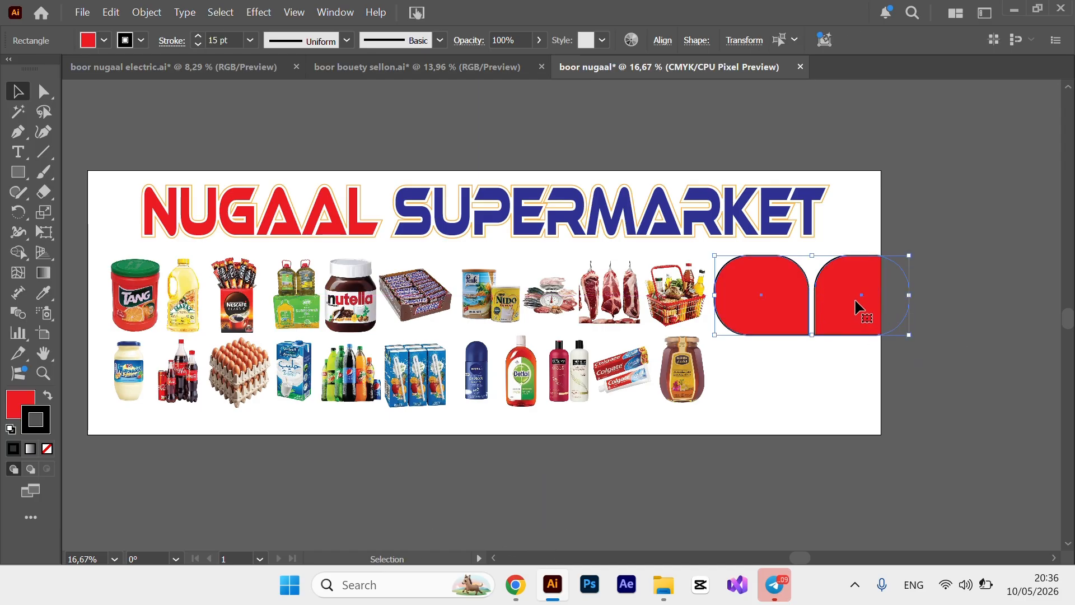
right_click(855, 301)
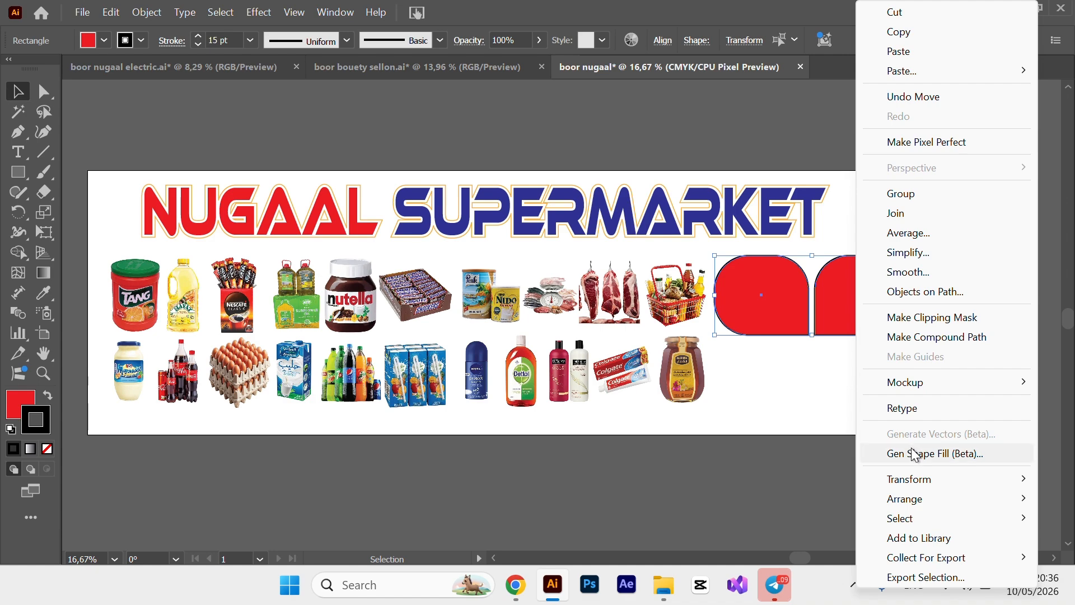
mouse_move(917, 485)
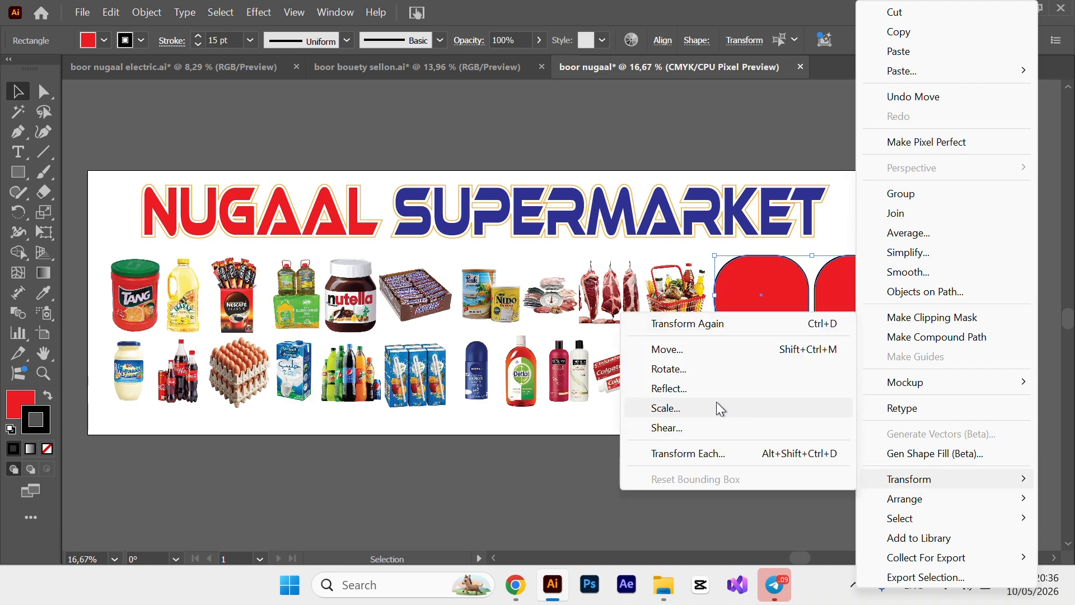
click(700, 372)
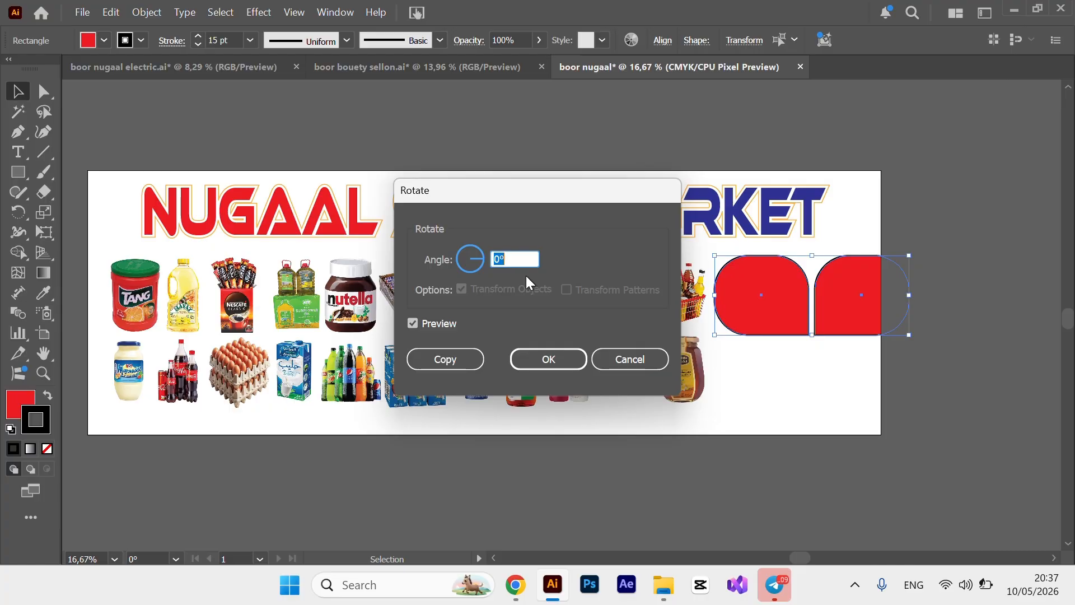
text(18)
click(455, 361)
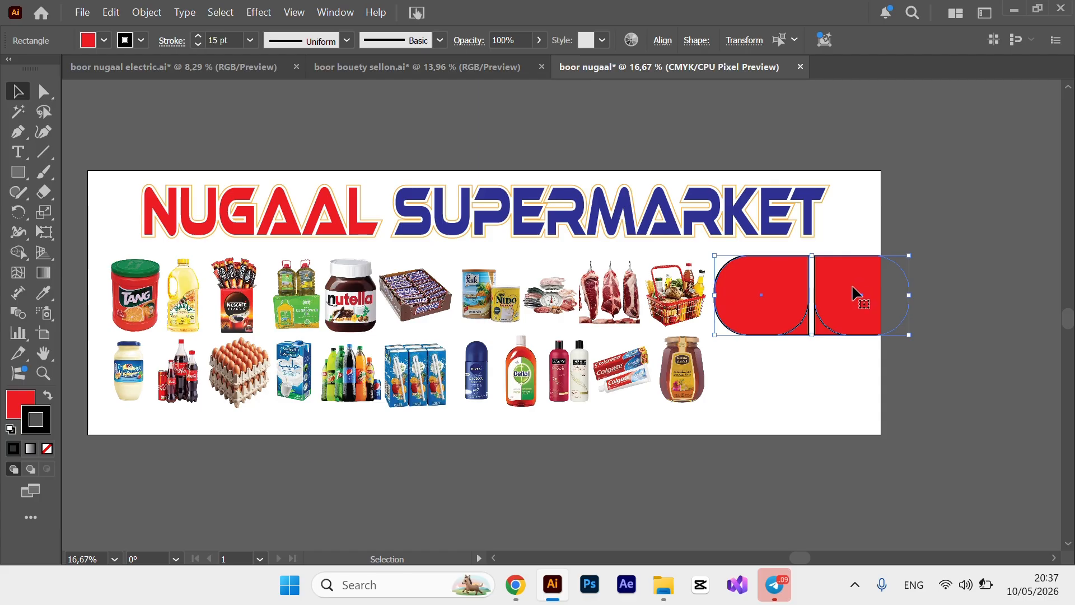
Move the rotated pair below the originals, then shorten, widen and shift the four red shapes beside the products.
drag(849, 283, 852, 371)
drag(933, 279, 754, 404)
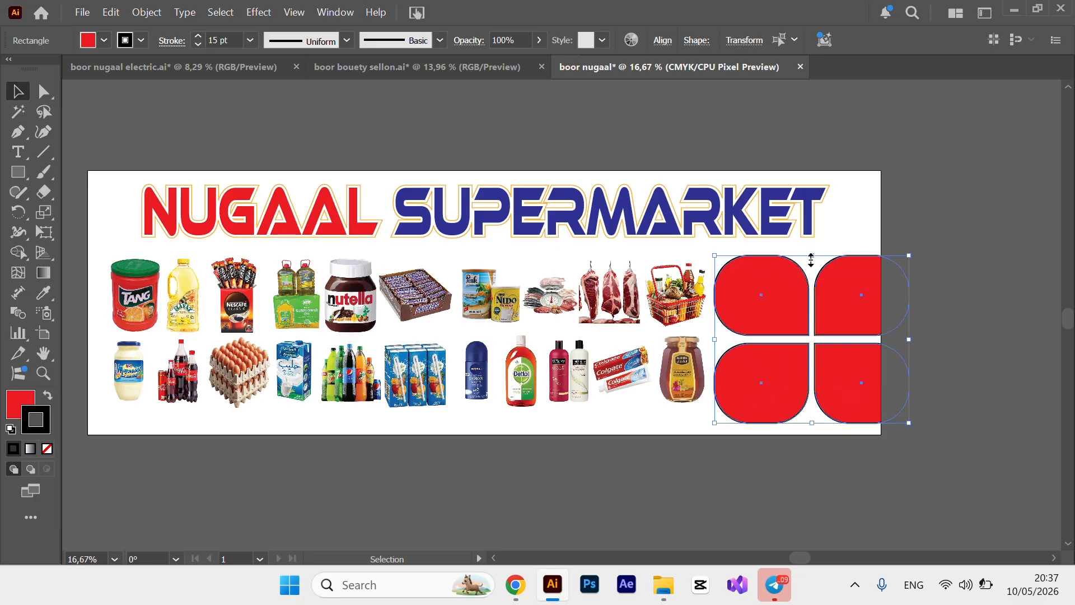
drag(811, 259, 805, 306)
mouse_move(802, 305)
mouse_down()
mouse_move(791, 300)
mouse_move(817, 303)
mouse_up()
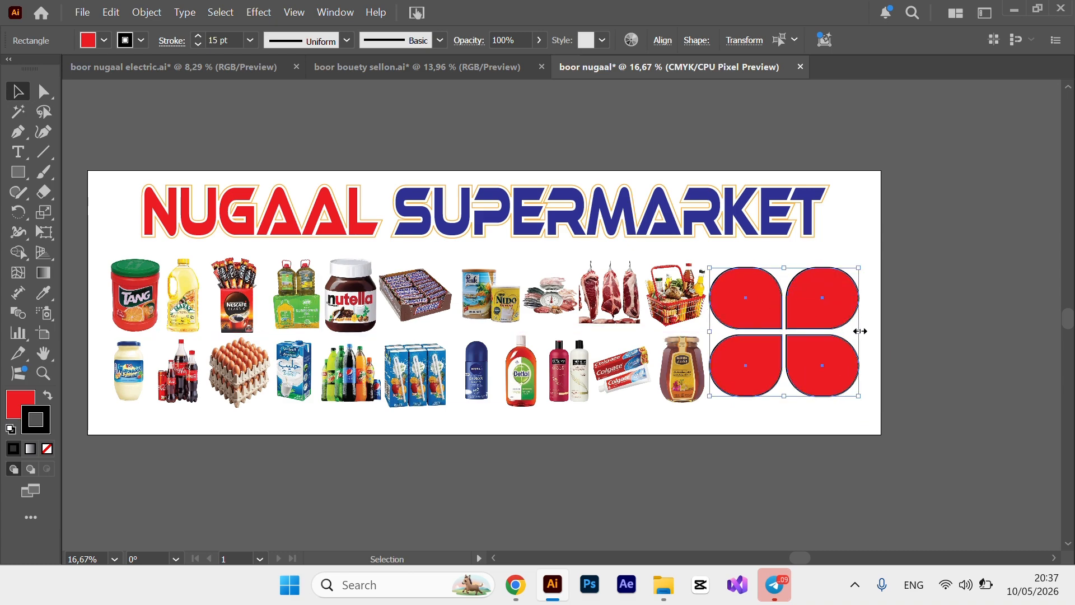
drag(859, 332, 871, 333)
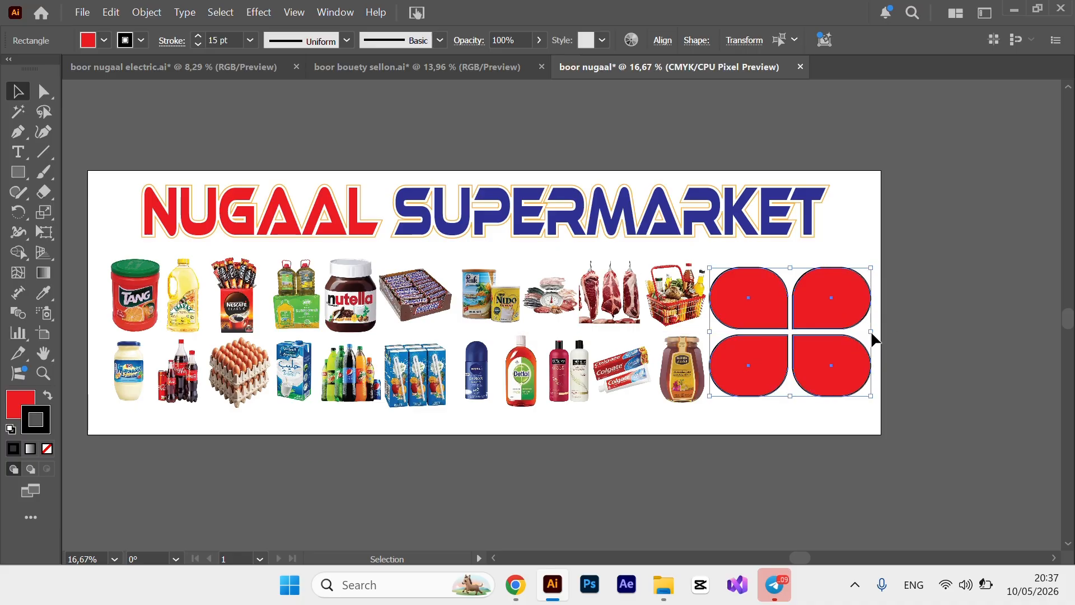
click(954, 350)
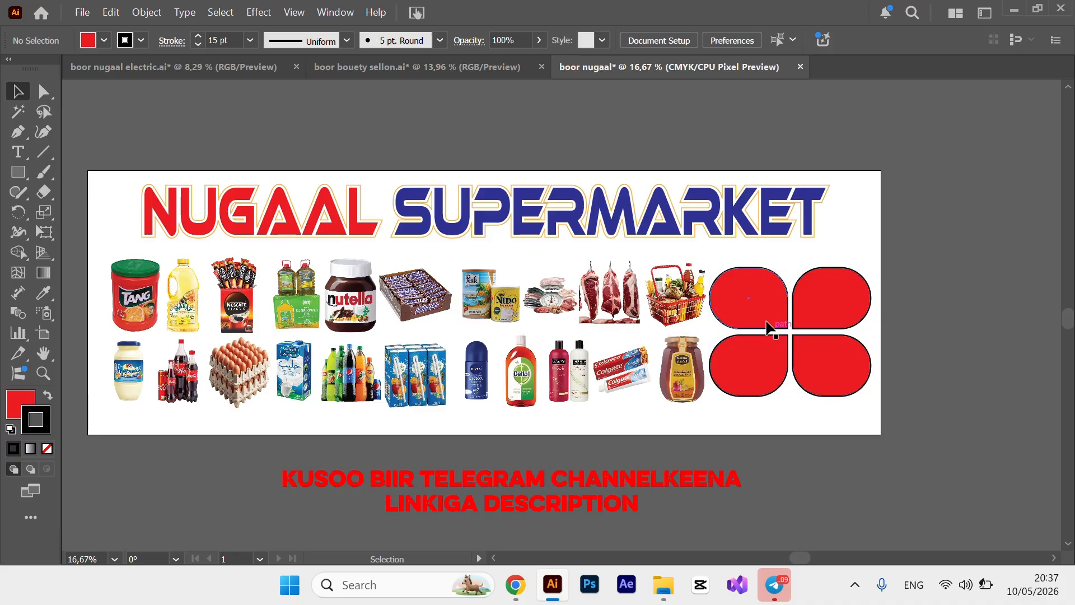
Select the top-left red frame and switch to Draw Inside mode.
click(763, 295)
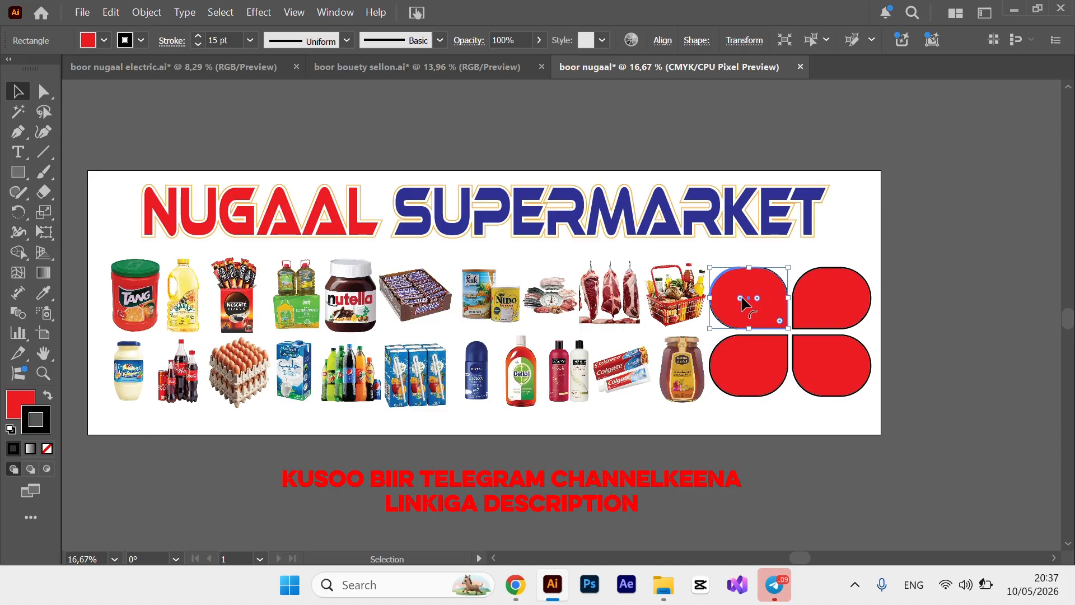
click(737, 469)
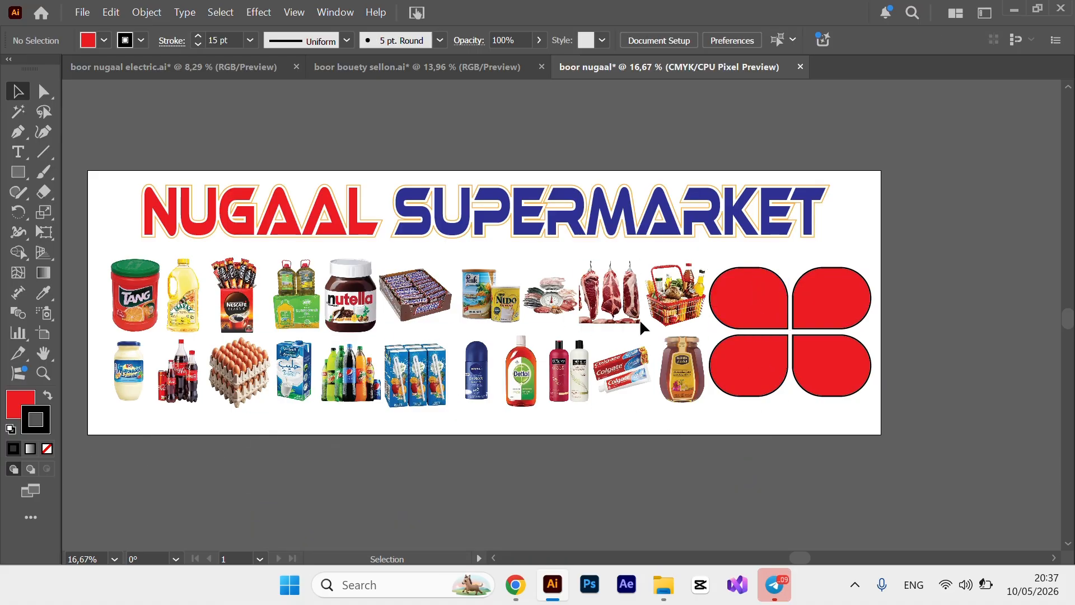
click(746, 302)
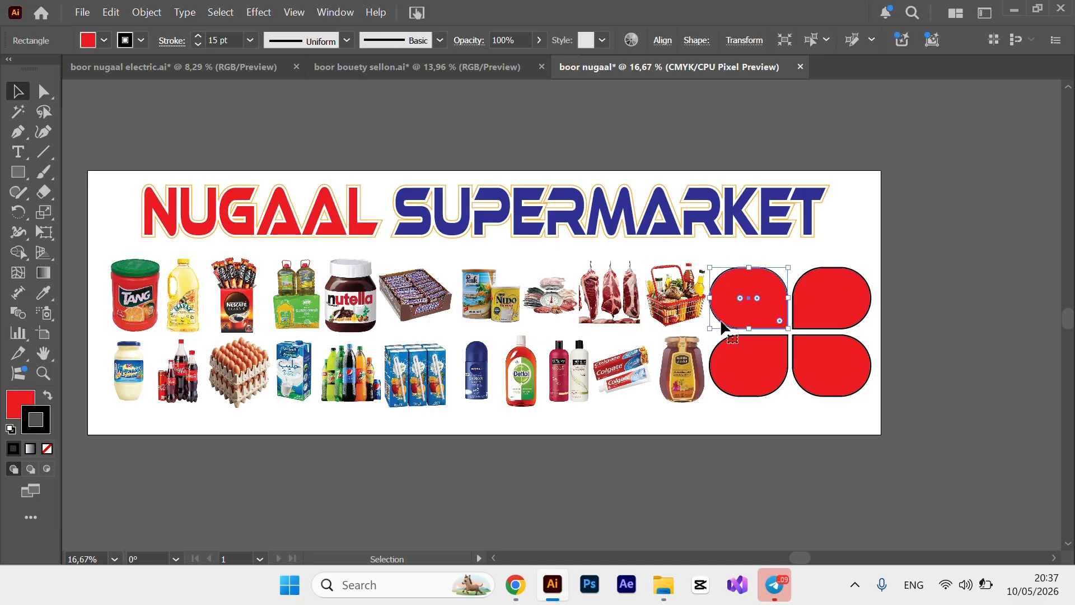
click(46, 468)
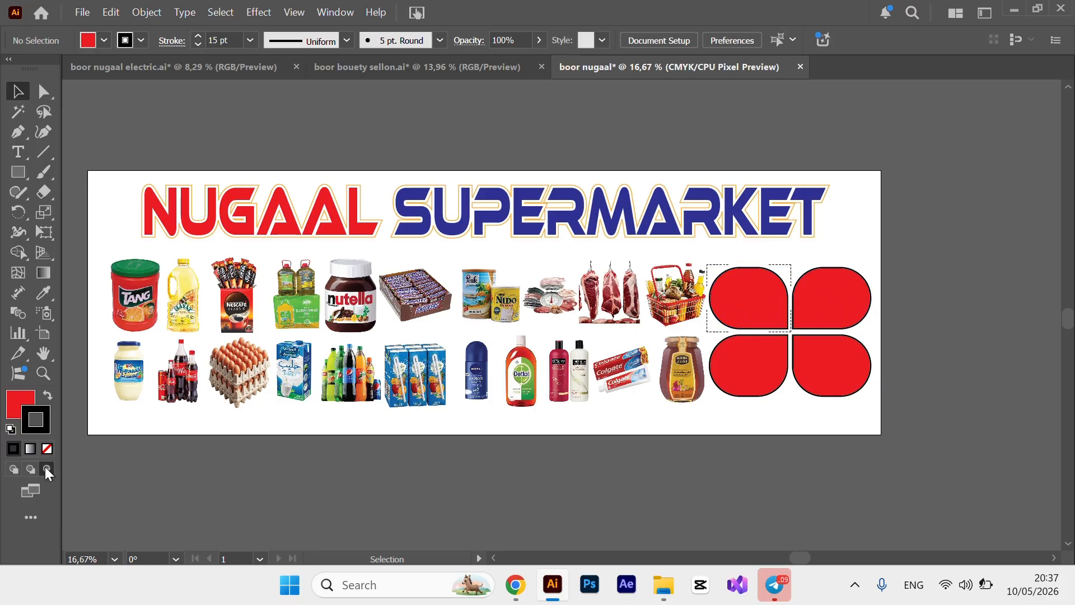
click(83, 13)
Place the surge protector photo inside the top-left red frame.
click(444, 122)
click(82, 12)
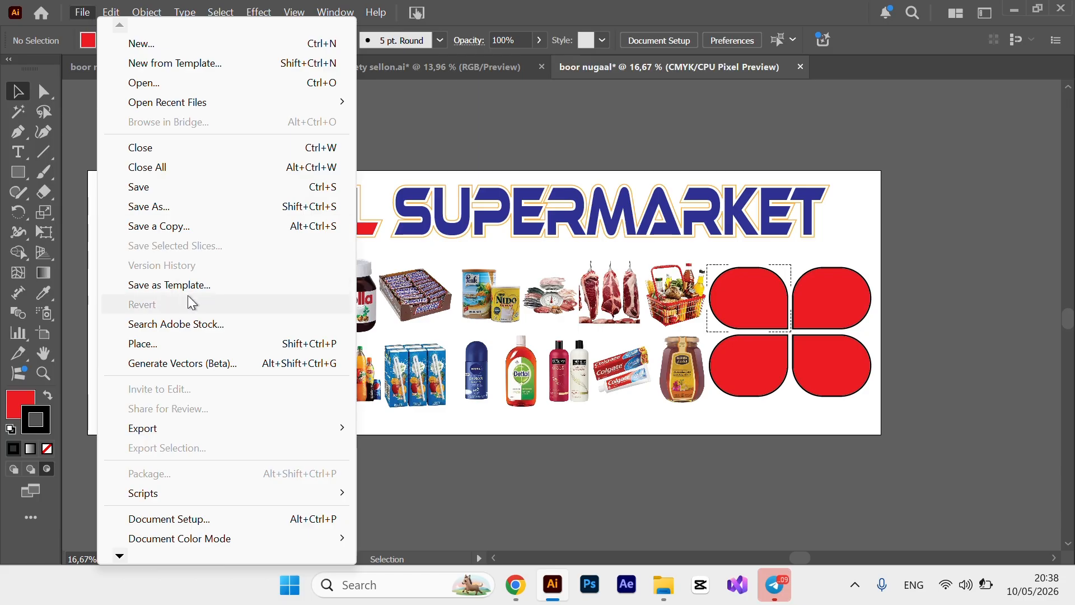
click(160, 343)
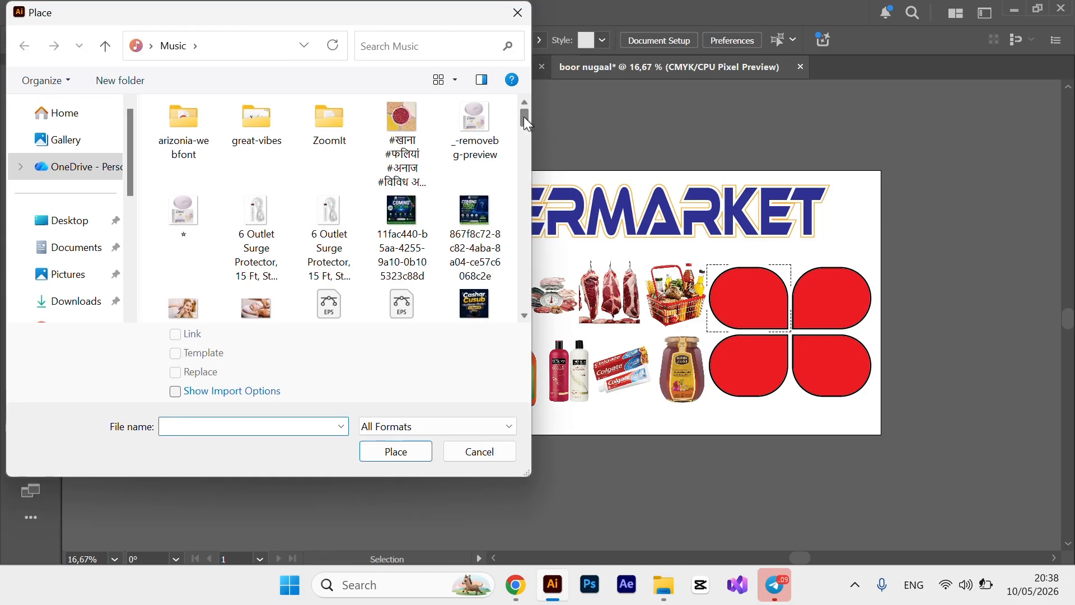
mouse_move(522, 116)
mouse_down()
mouse_move(523, 136)
mouse_move(522, 122)
mouse_up()
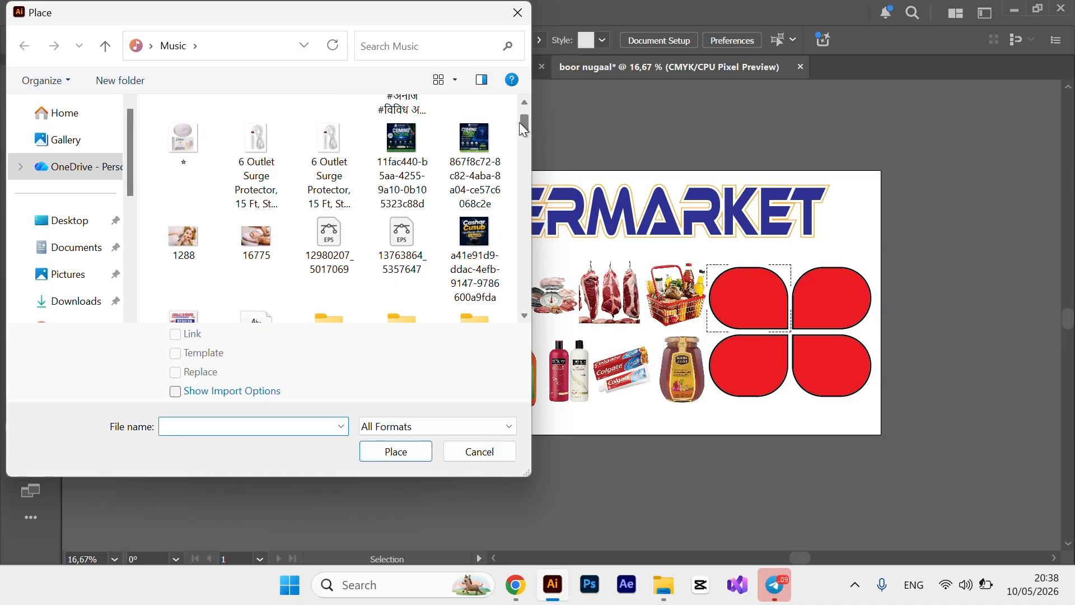
click(324, 129)
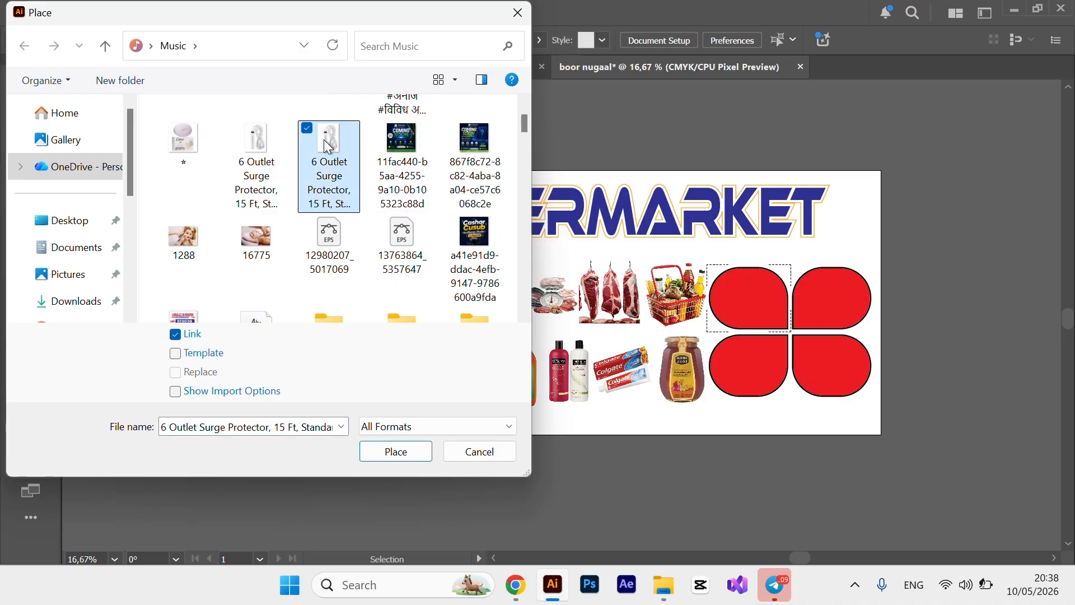
click(395, 453)
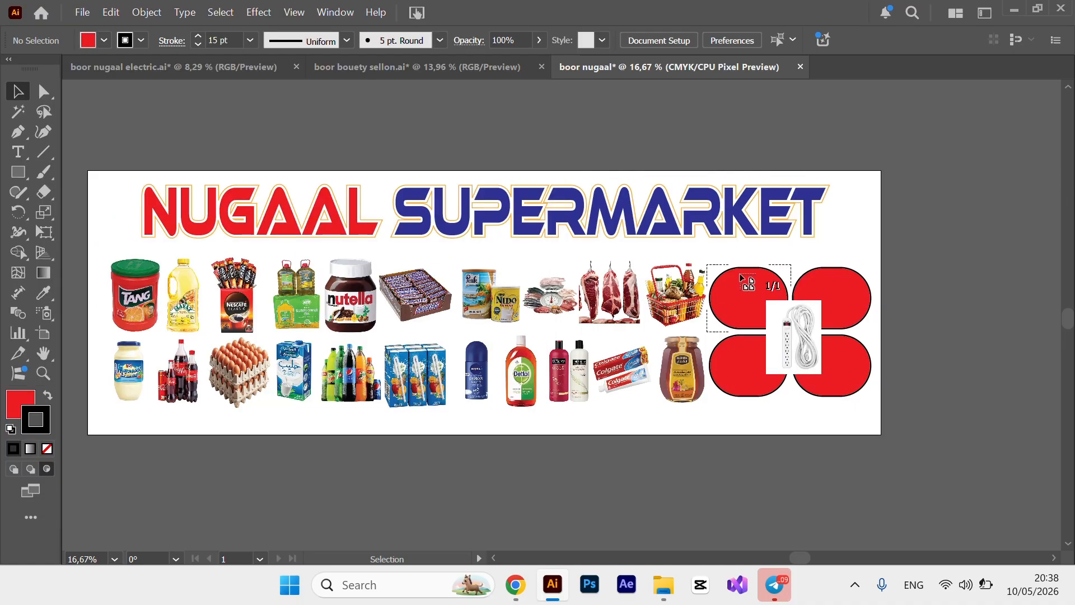
drag(740, 274, 823, 386)
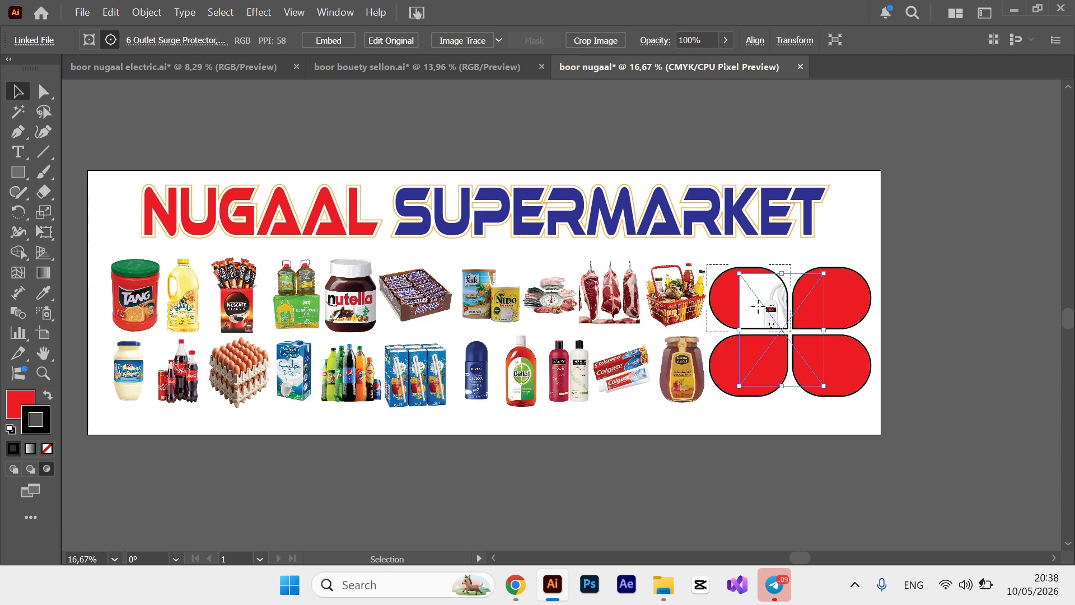
Move and resize the surge protector photo to fill the top-left frame.
drag(757, 306, 734, 287)
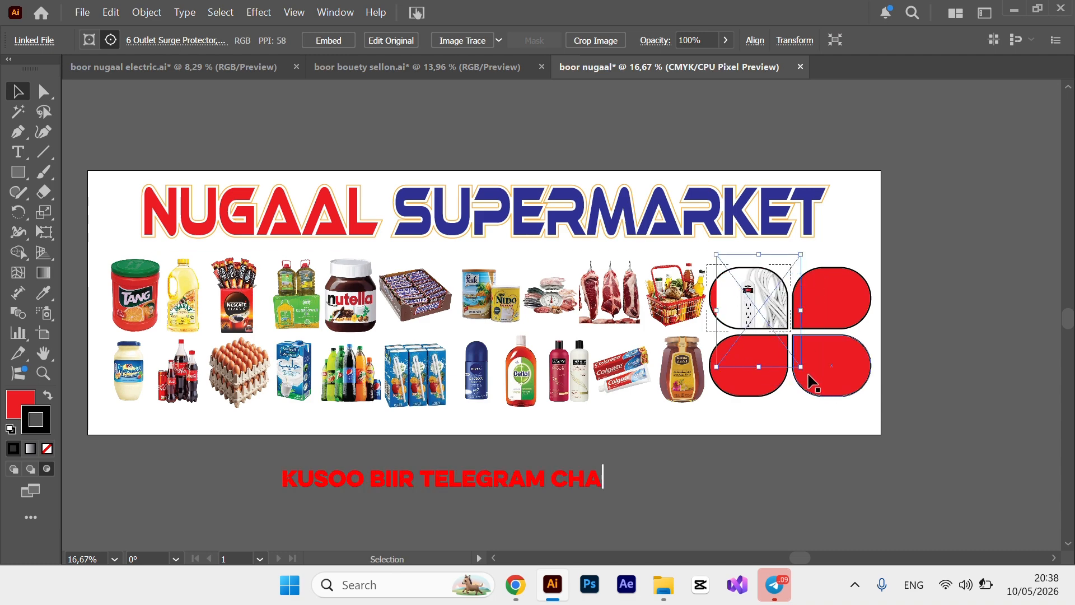
drag(800, 367, 767, 329)
drag(768, 292, 788, 292)
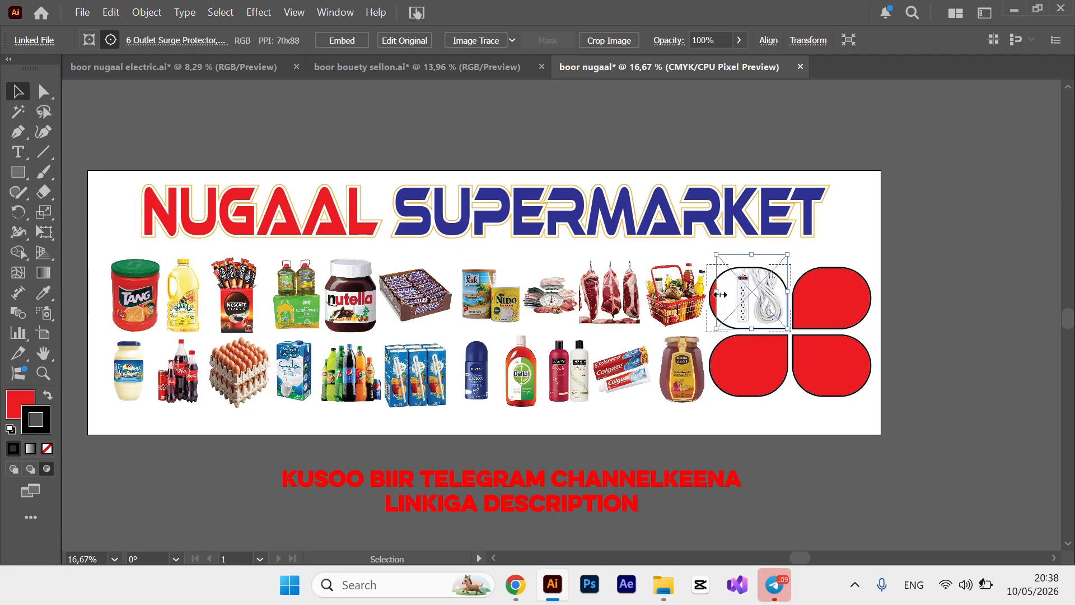
drag(719, 294, 712, 294)
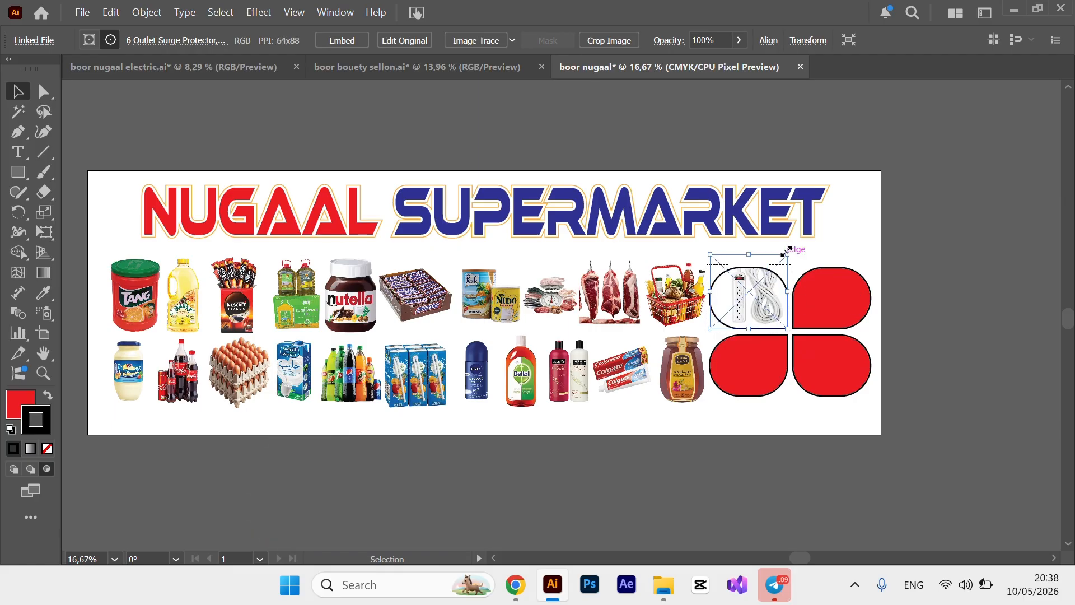
drag(751, 257, 753, 271)
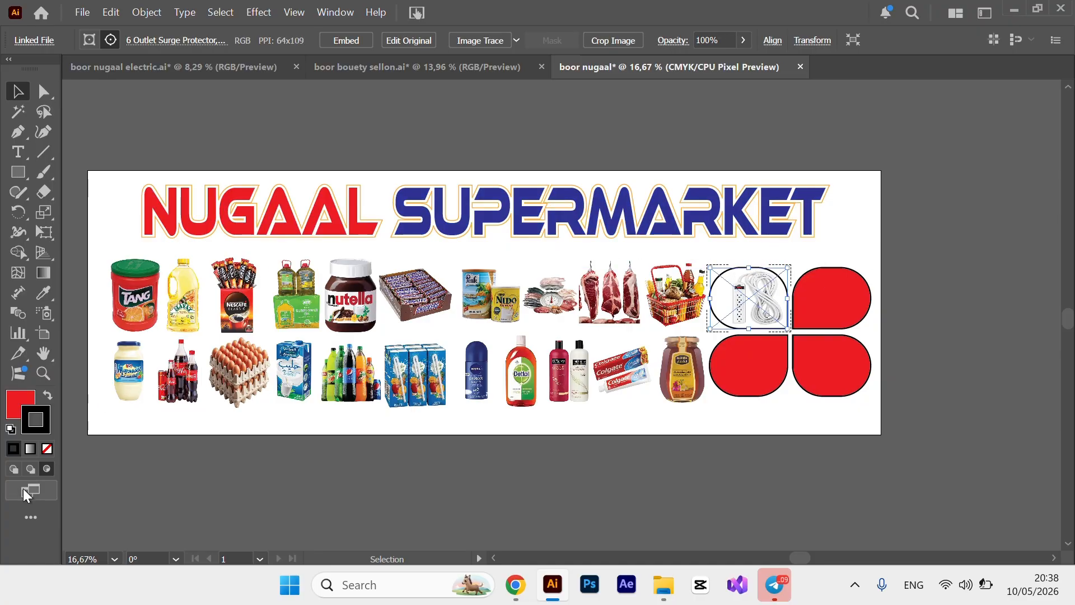
Return to Draw Normal, select the top-right red frame, and set it to Draw Inside.
click(12, 470)
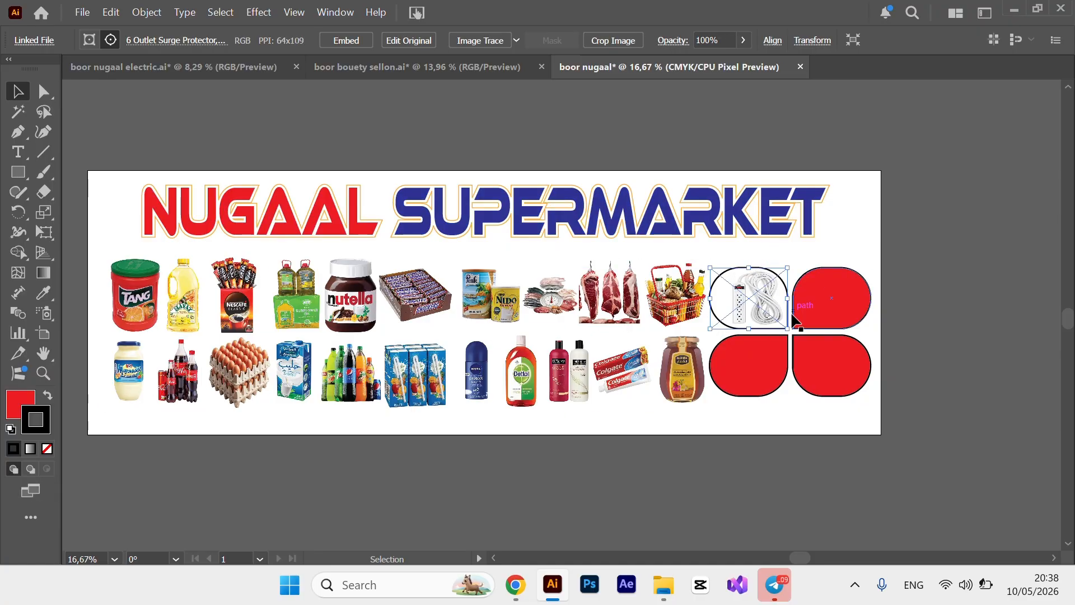
click(823, 318)
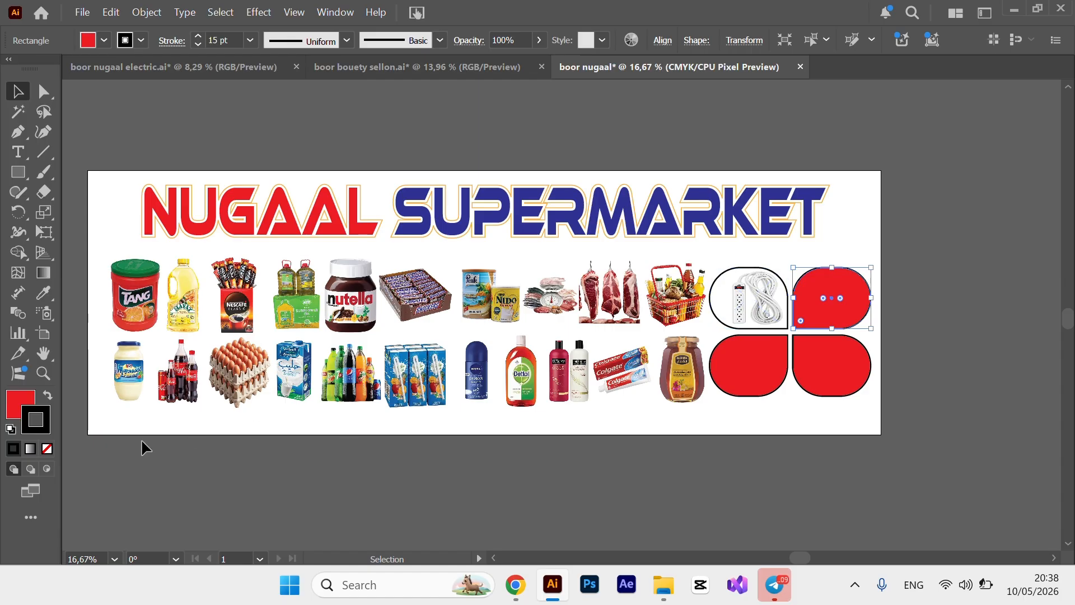
click(47, 469)
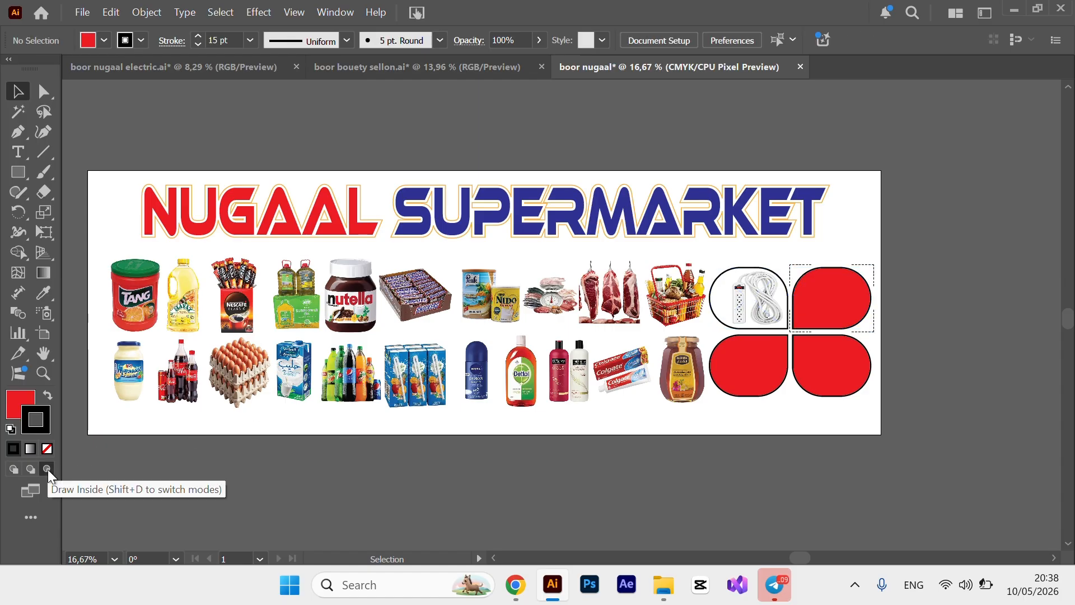
Place the USB drive photo inside the top-right red frame.
click(82, 12)
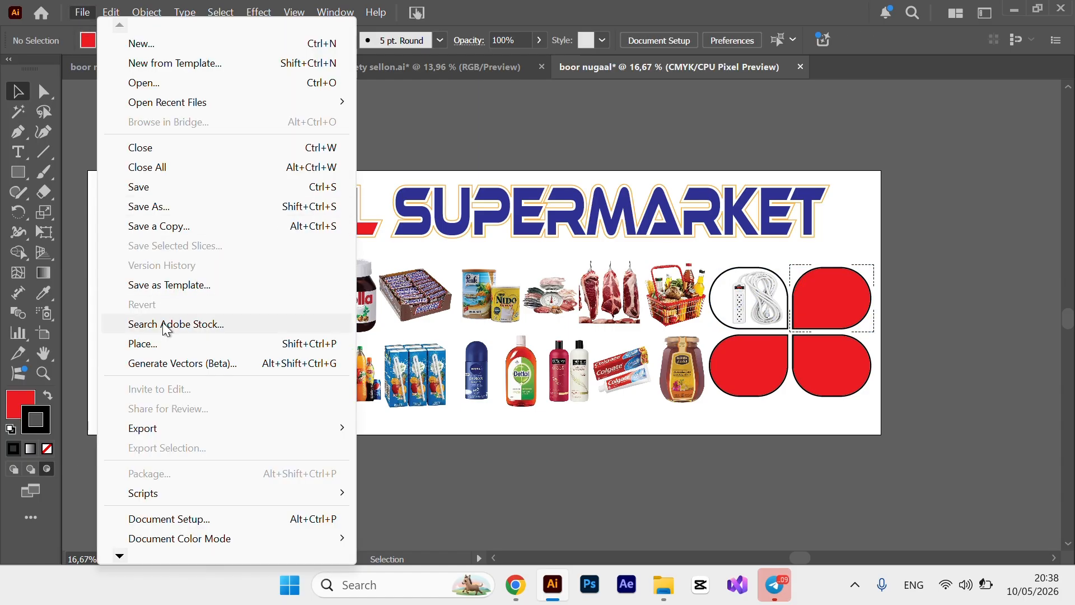
click(159, 345)
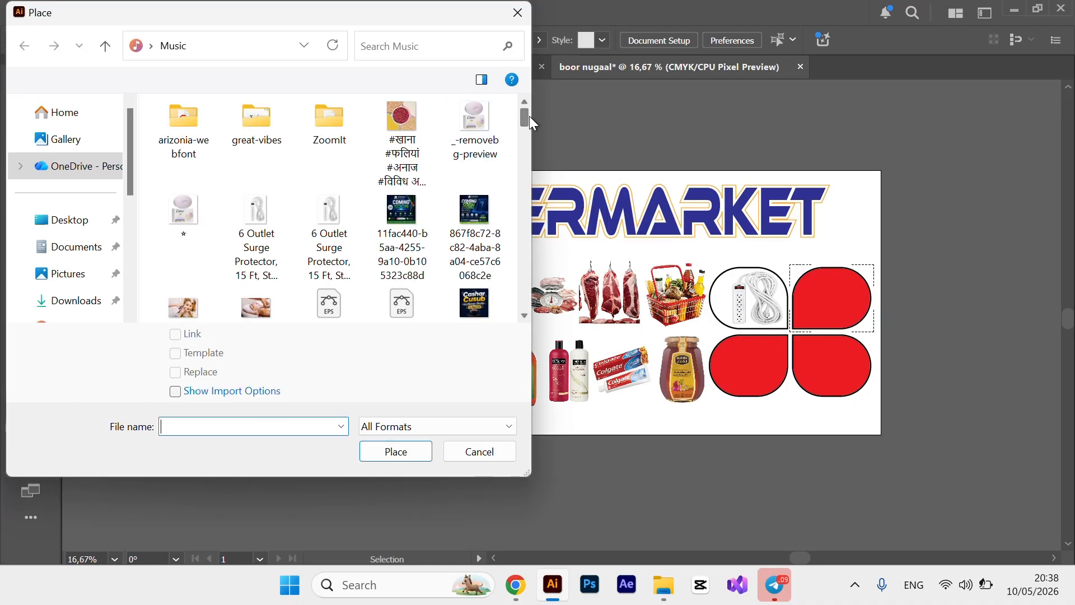
drag(524, 118, 514, 183)
click(402, 206)
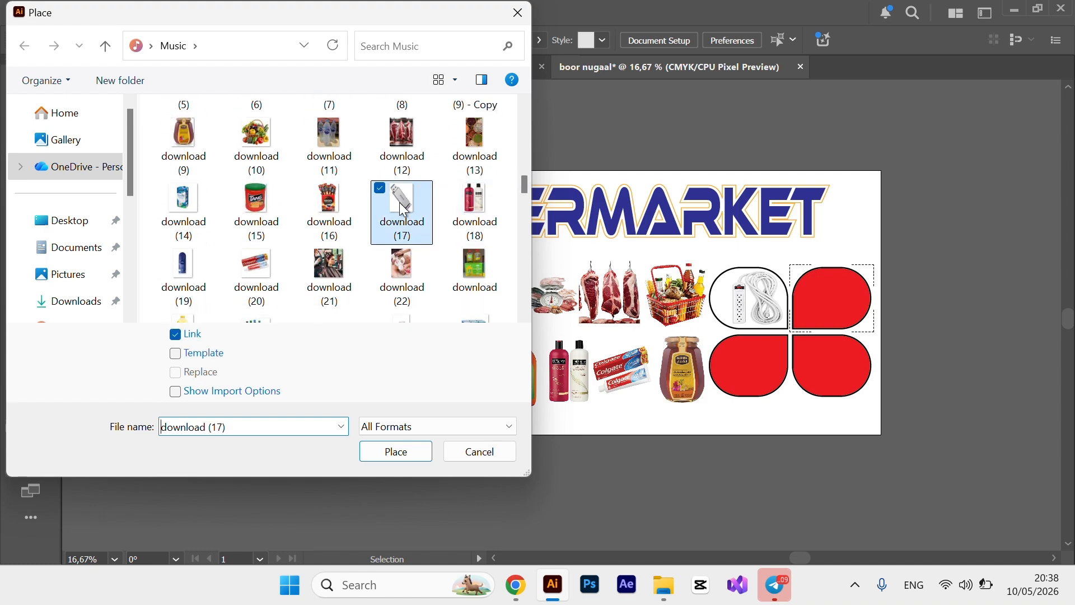
click(395, 451)
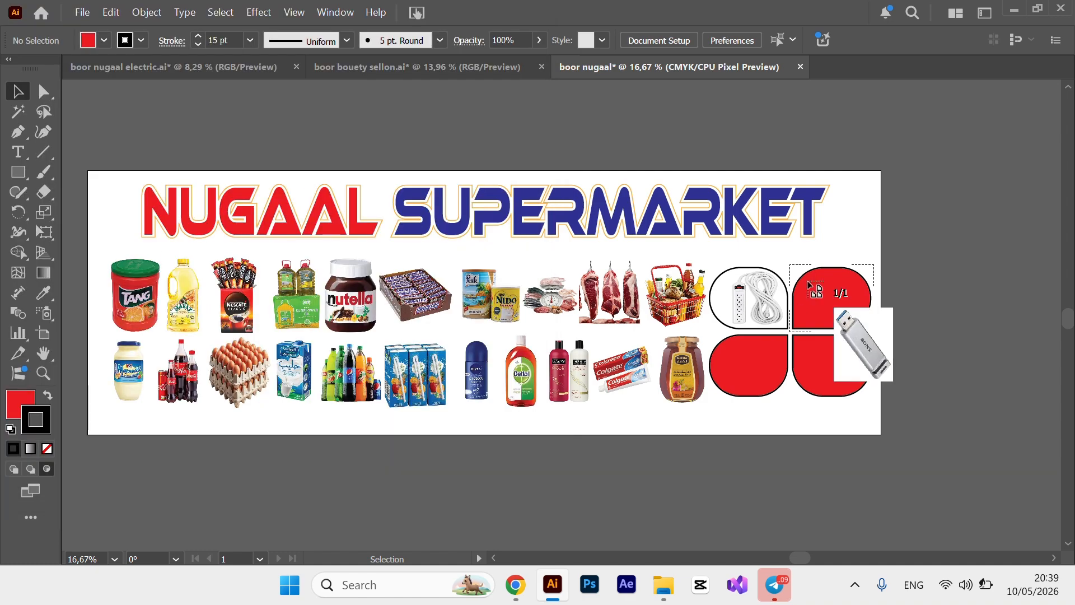
click(810, 288)
Place a wall charger photo, then delete it as unwanted.
click(83, 12)
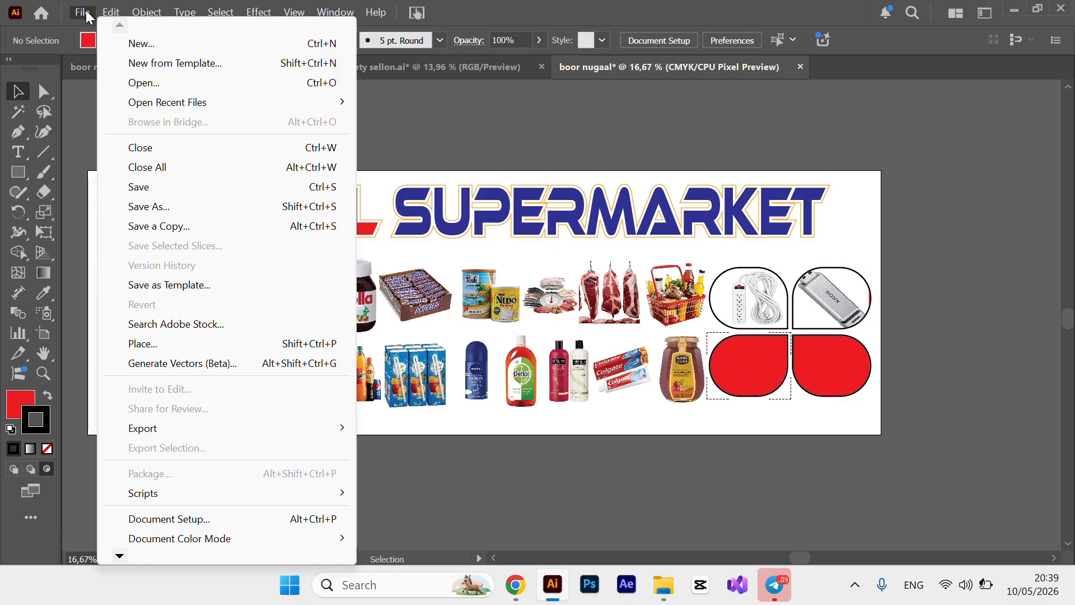
click(143, 344)
drag(524, 112, 504, 244)
double_click(328, 163)
click(726, 335)
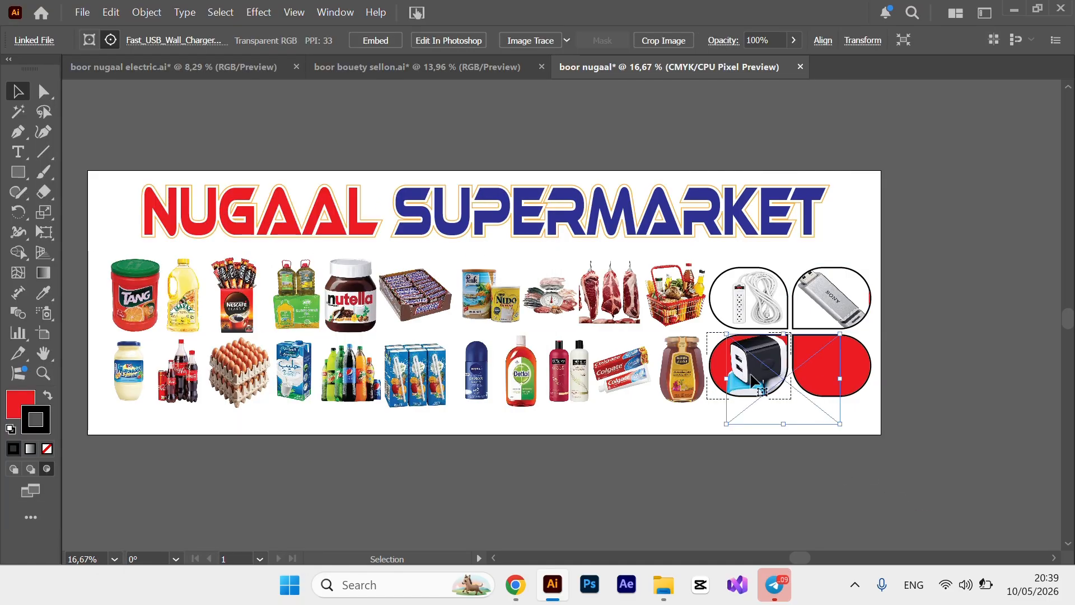
drag(751, 374, 737, 366)
key(Delete)
Place a different charger photo into the lower-left frame, fit it, and exit Draw Inside.
click(83, 12)
click(143, 343)
drag(525, 112, 510, 250)
double_click(185, 146)
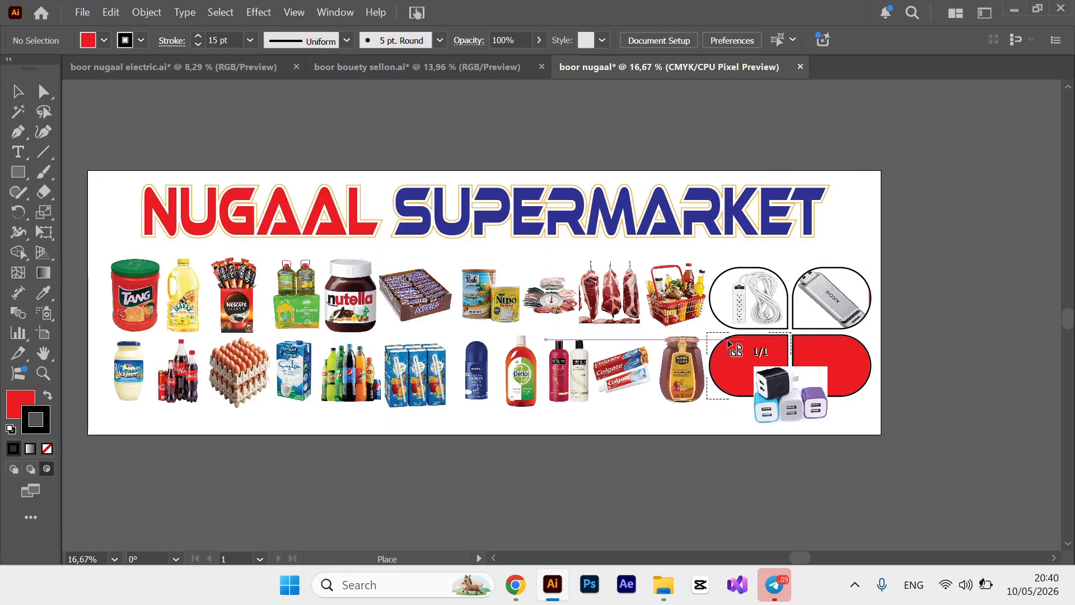
click(728, 341)
drag(753, 367, 739, 361)
drag(788, 363, 799, 361)
click(831, 365)
Set up the lower-right frame for Draw Inside and load the flashlight image, then cancel placement.
click(47, 468)
click(83, 12)
click(143, 344)
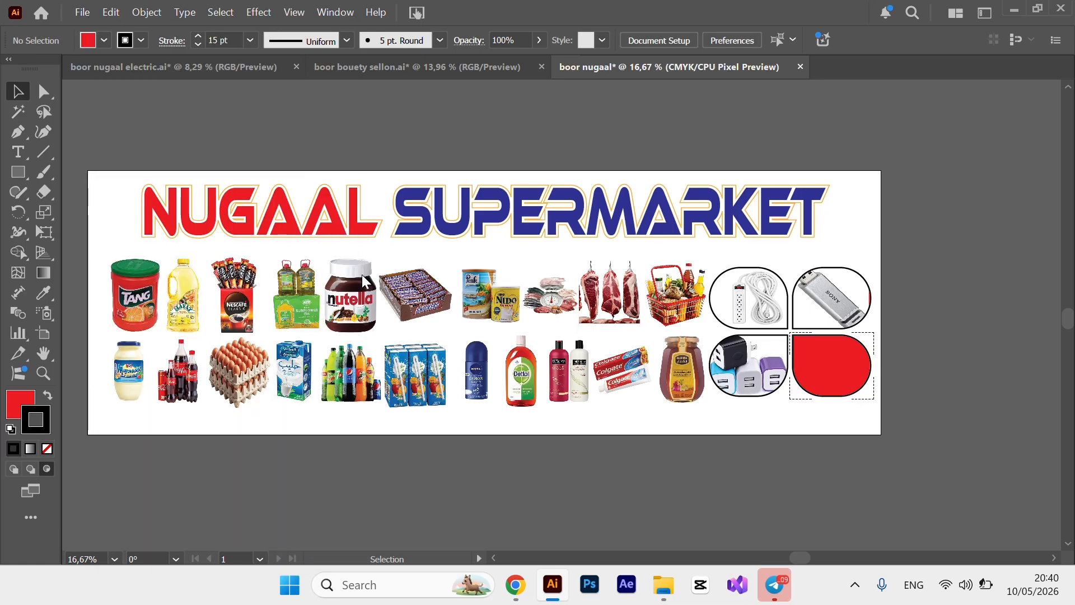
drag(524, 115, 501, 253)
click(401, 252)
click(380, 455)
key(Escape)
Place the Lumintop flashlight photo in the lower-right frame and return to Draw Normal.
click(83, 12)
click(143, 344)
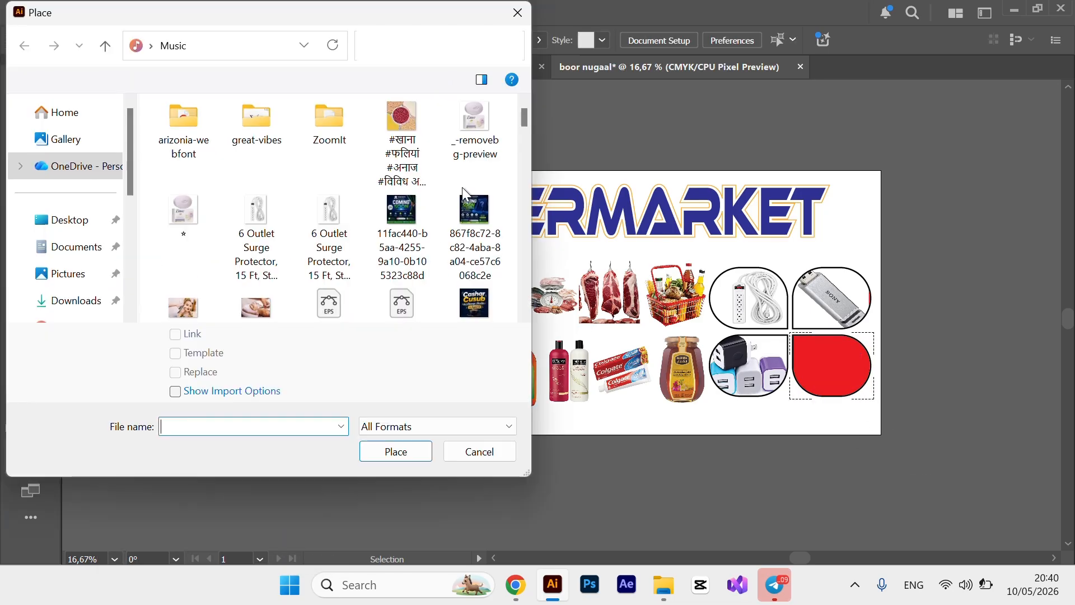
scroll(462, 187, down, 5)
double_click(401, 212)
click(831, 364)
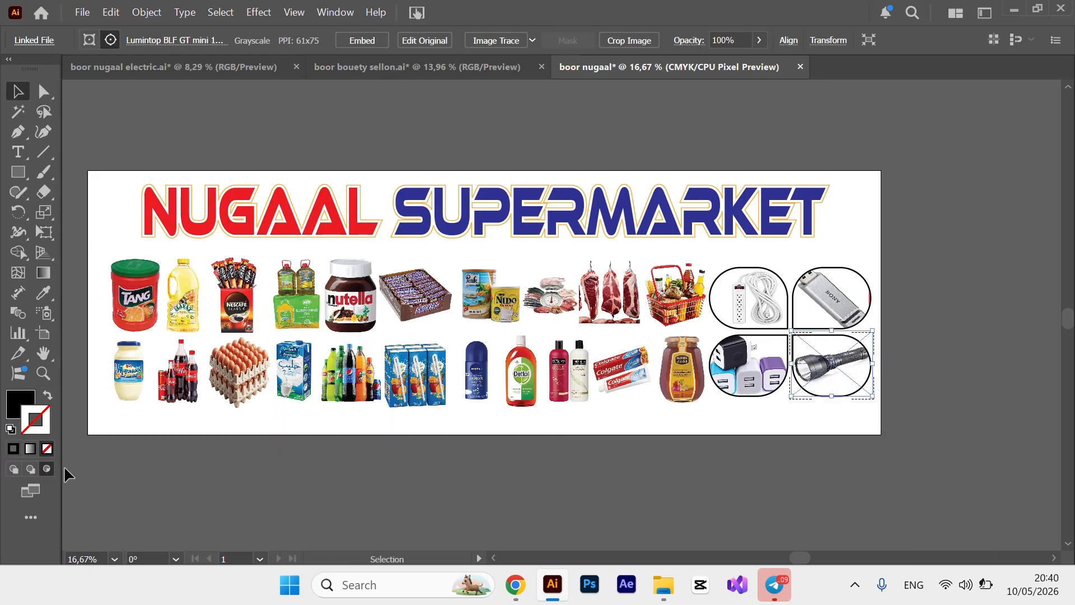
click(14, 468)
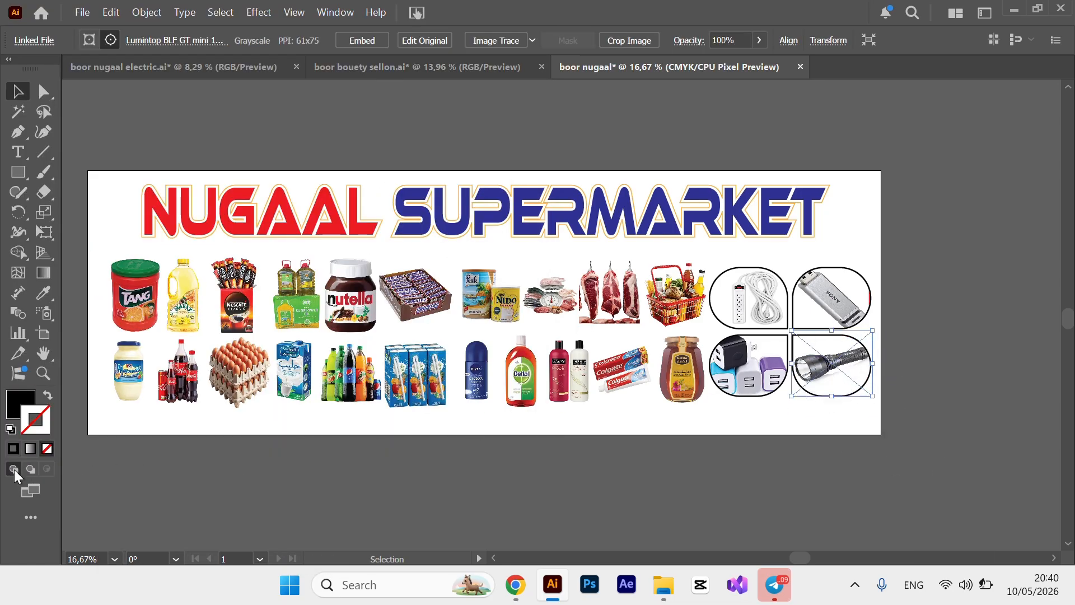
Stretch the four-frame electronics group upward to about 61,52 × 55,57 cm.
click(454, 512)
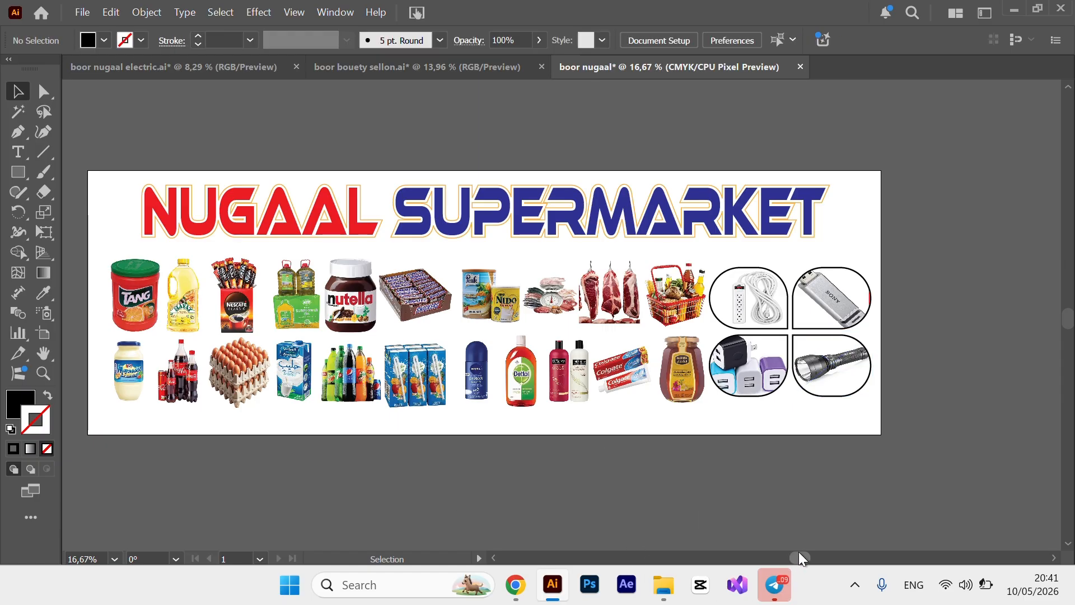
drag(800, 553, 784, 554)
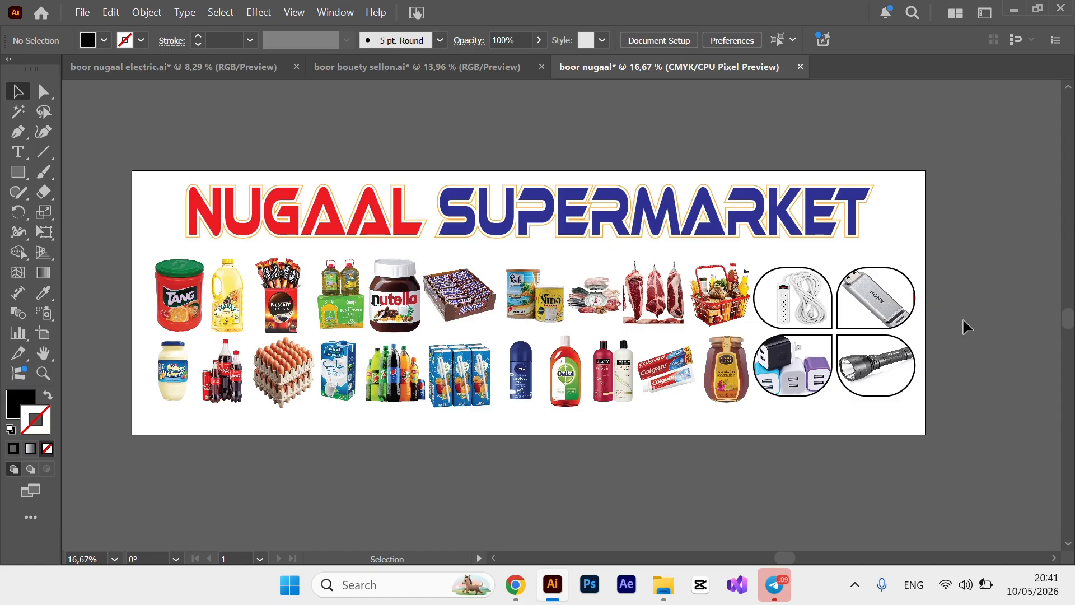
click(821, 352)
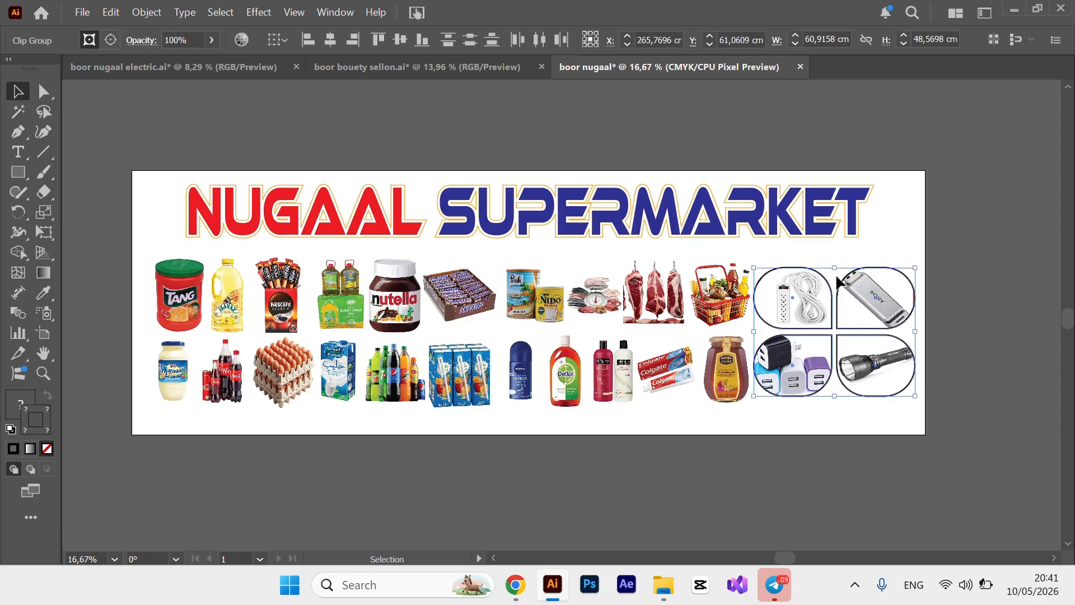
drag(834, 269, 832, 256)
click(811, 476)
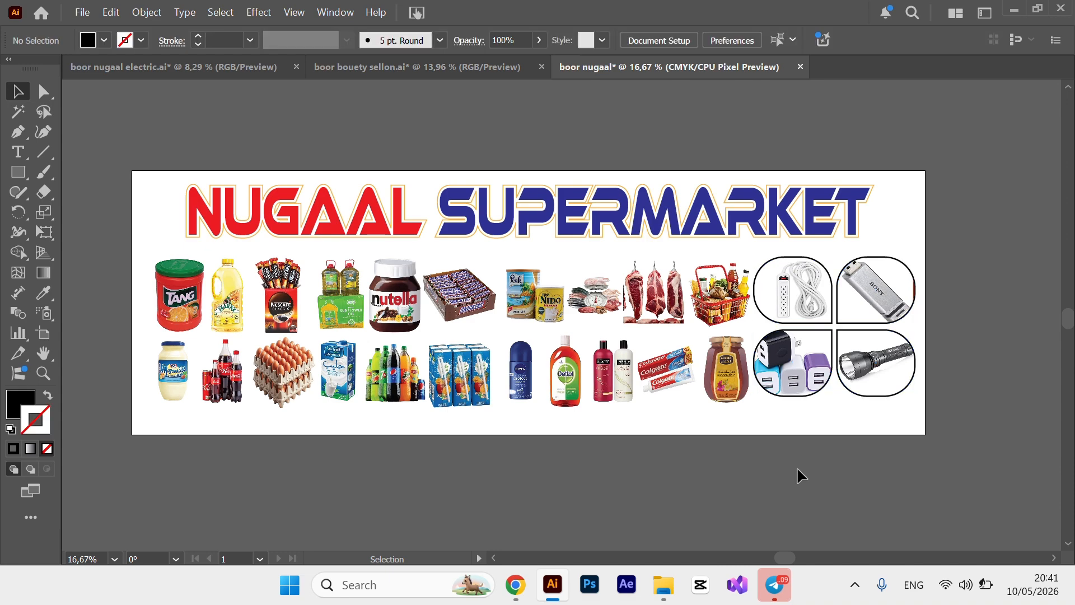
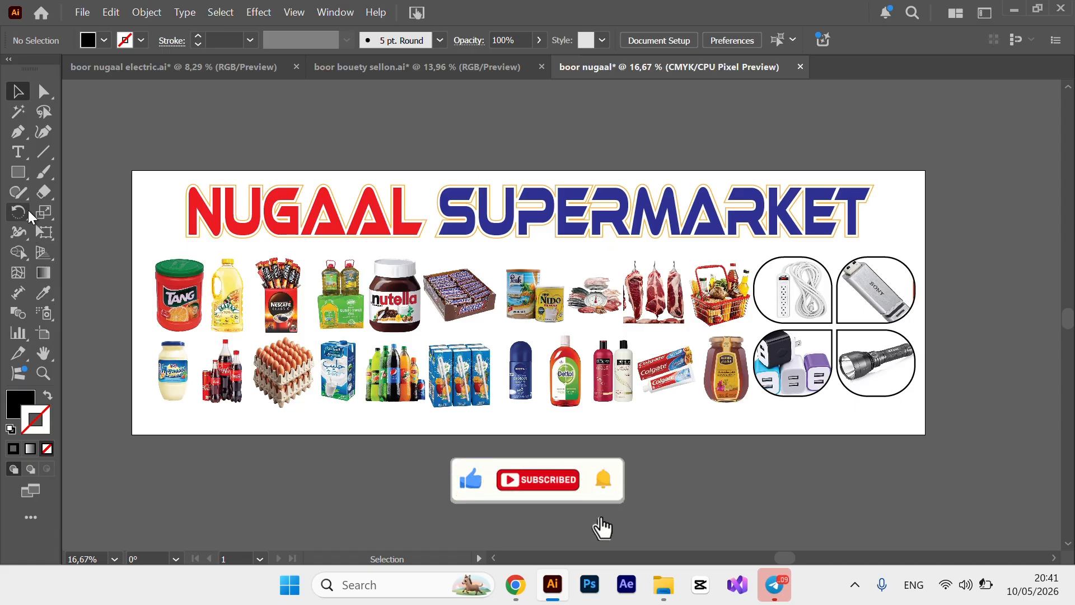
Draw a long rectangle across the banner's bottom and fill it with the headline's red.
click(21, 179)
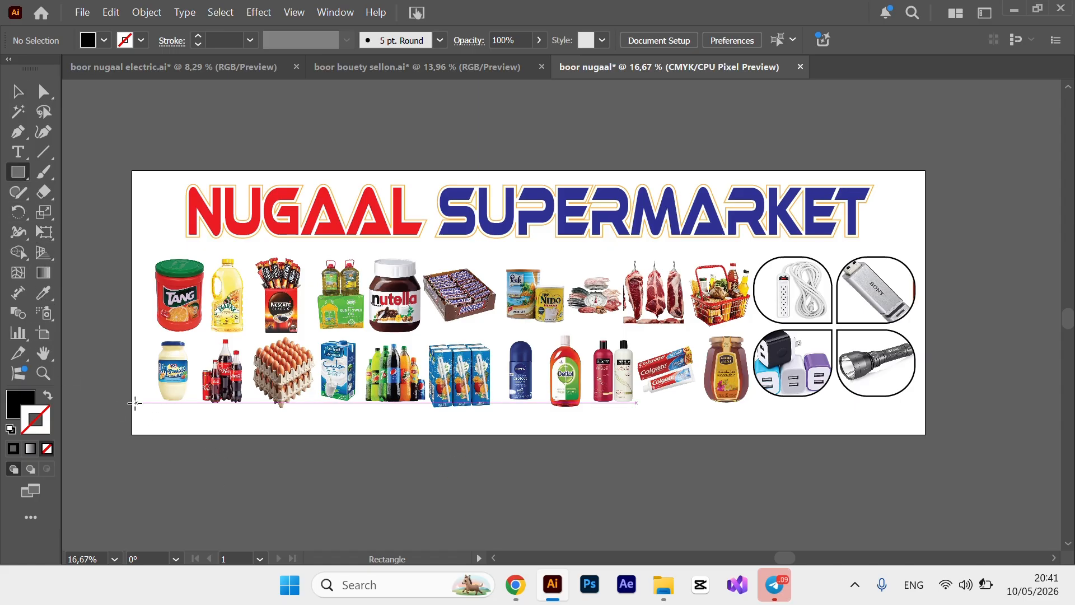
drag(133, 406, 927, 436)
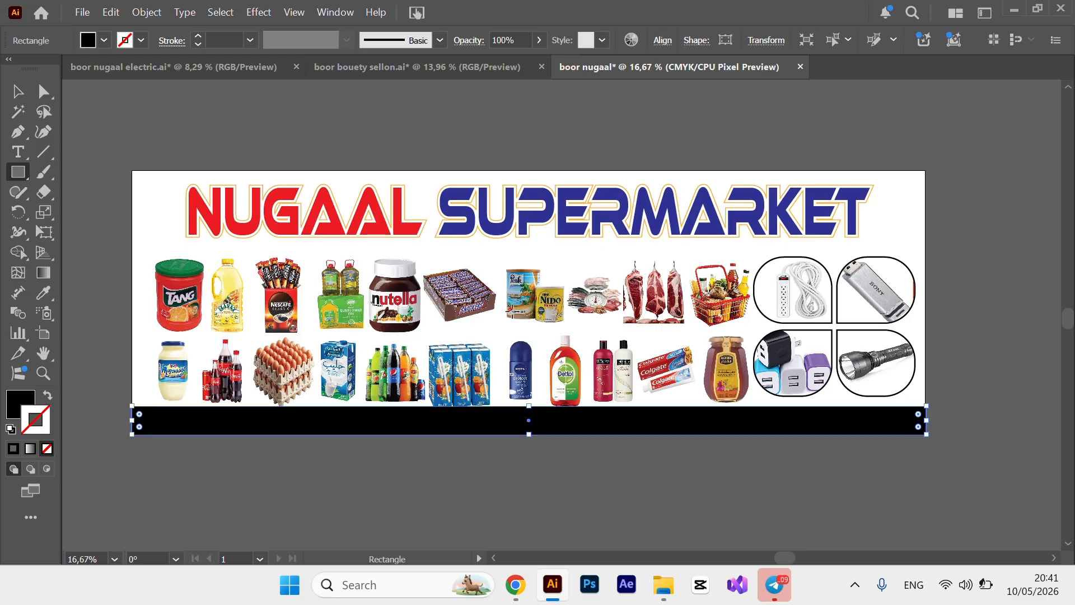
click(44, 293)
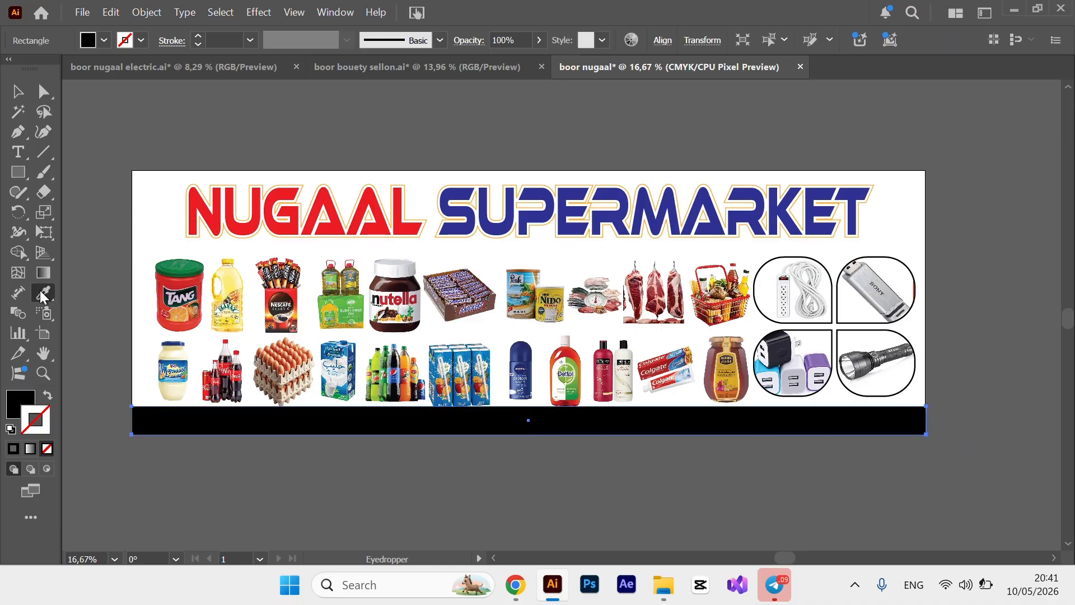
click(392, 207)
click(381, 223)
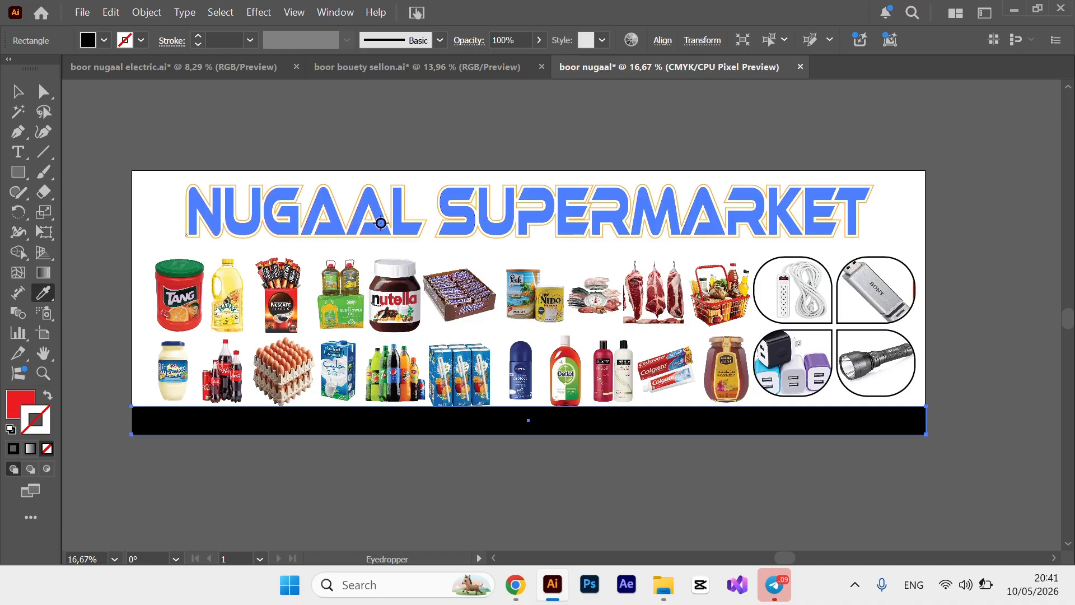
Resize the red bar to a thin full-width strip of 299,4 × 8,47 cm.
click(20, 99)
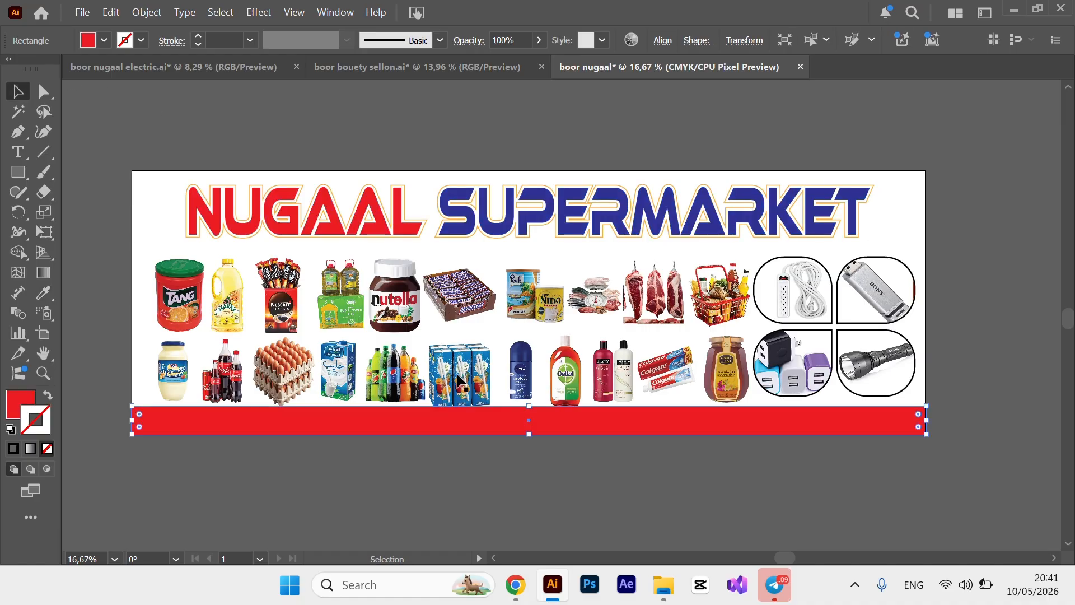
drag(528, 404, 527, 414)
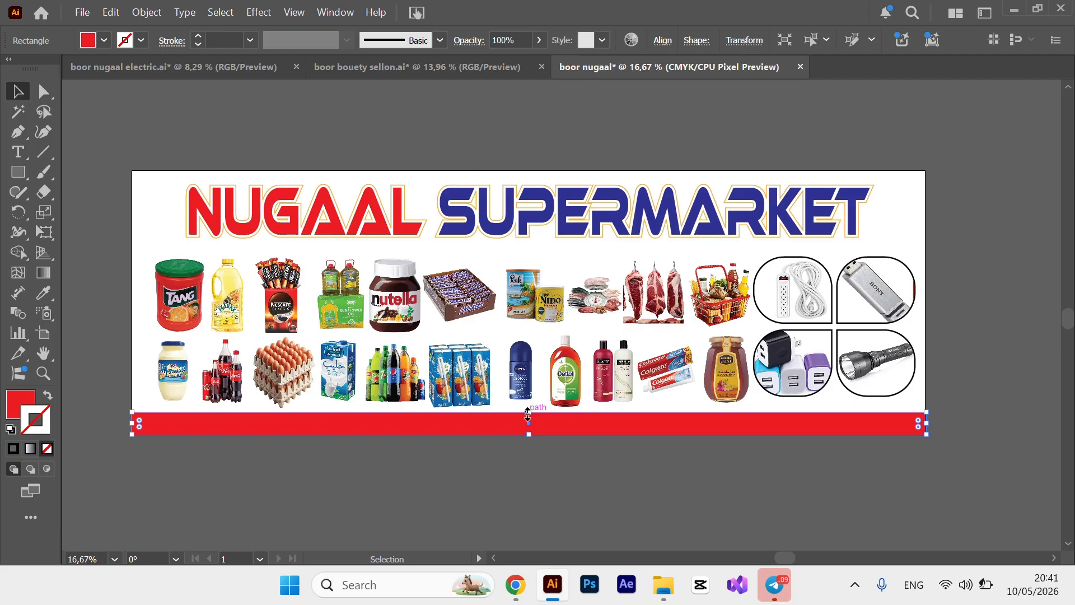
click(78, 370)
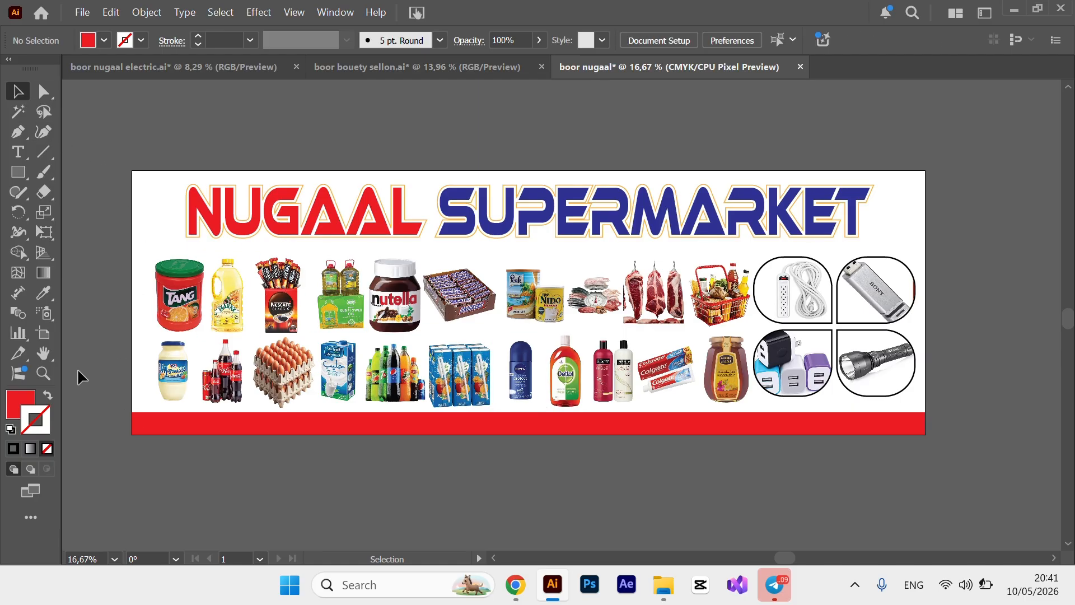
click(563, 429)
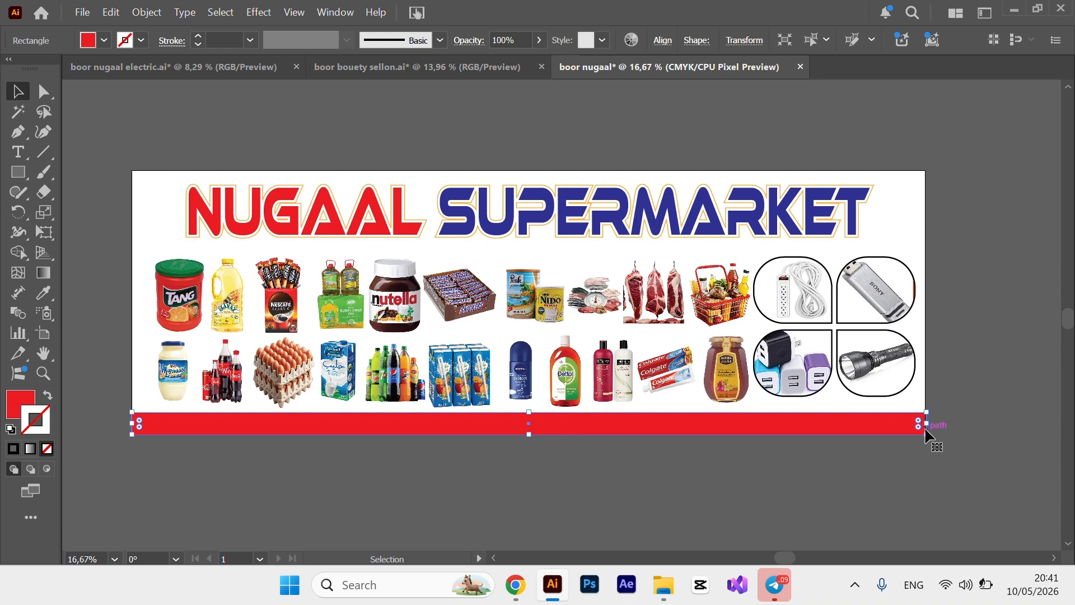
drag(927, 425, 927, 426)
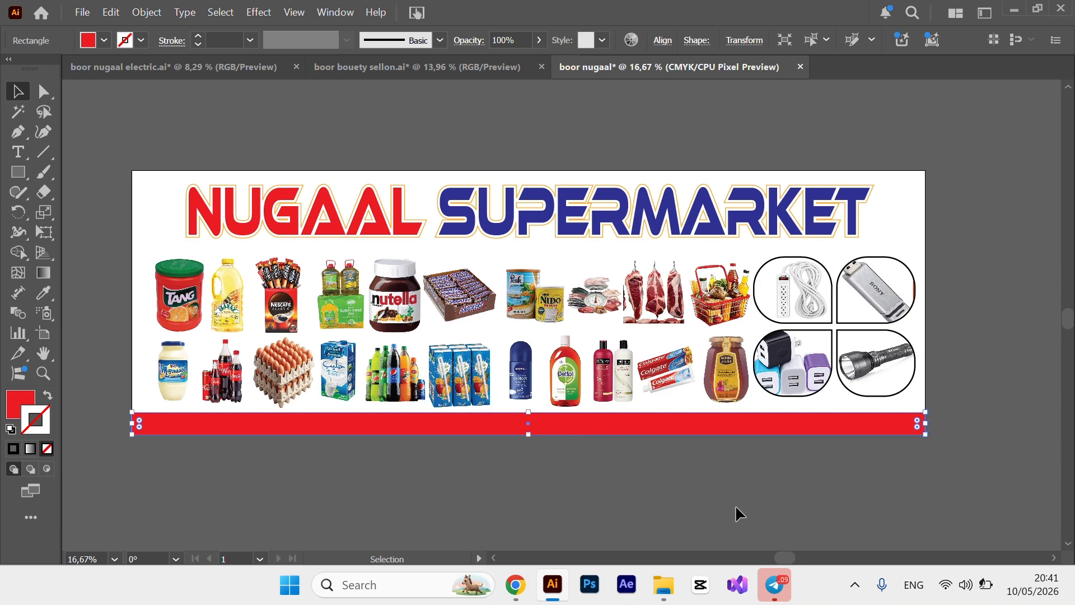
click(699, 435)
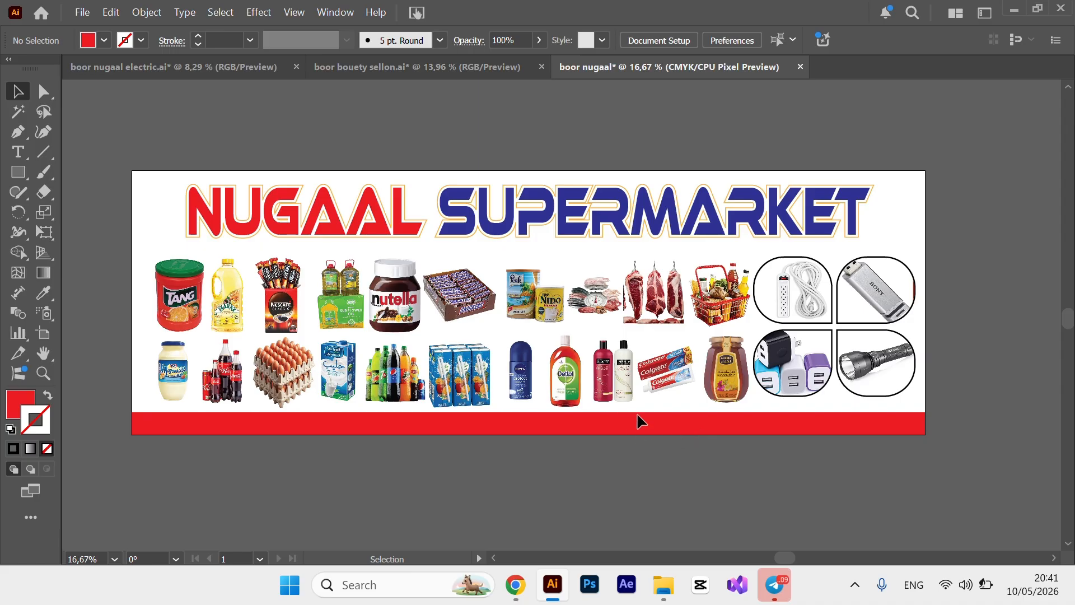
drag(637, 416, 612, 455)
key(ctrl+plus)
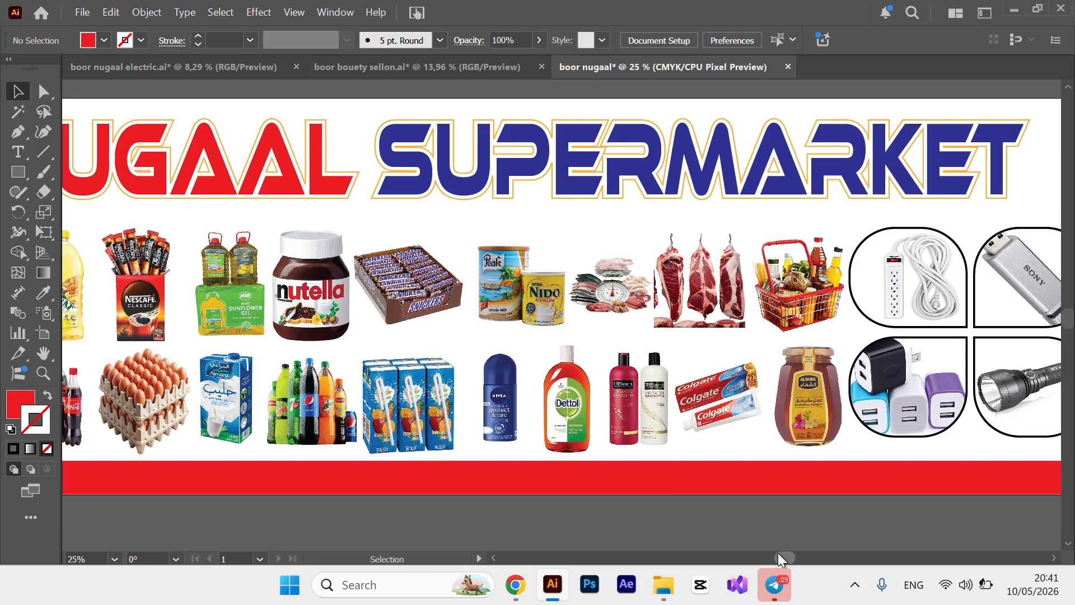
drag(778, 555, 731, 563)
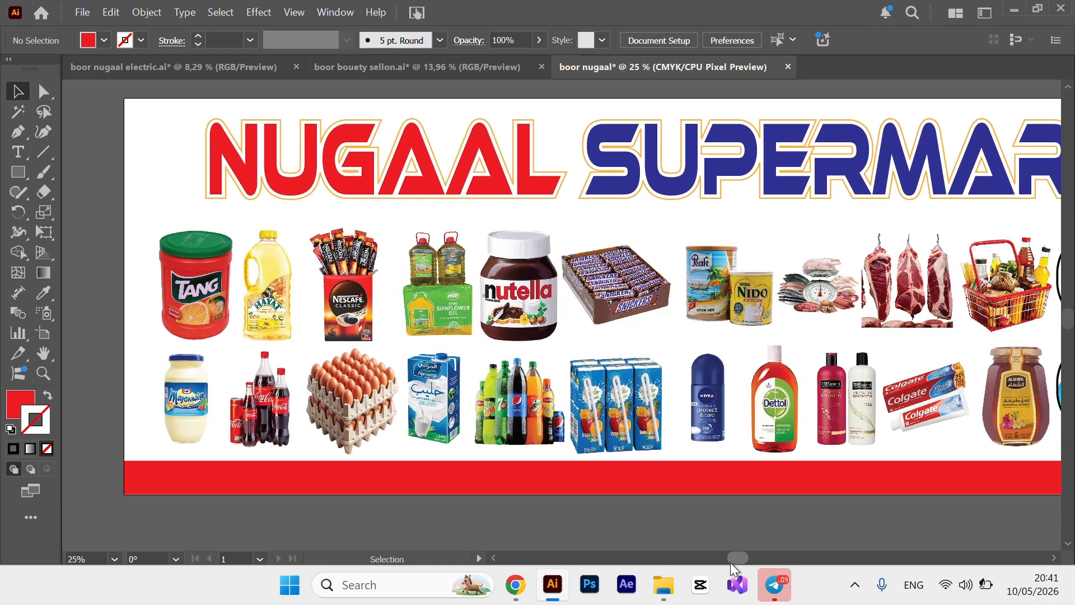
Search Google for 'icon coll' in a new Chrome tab.
click(515, 584)
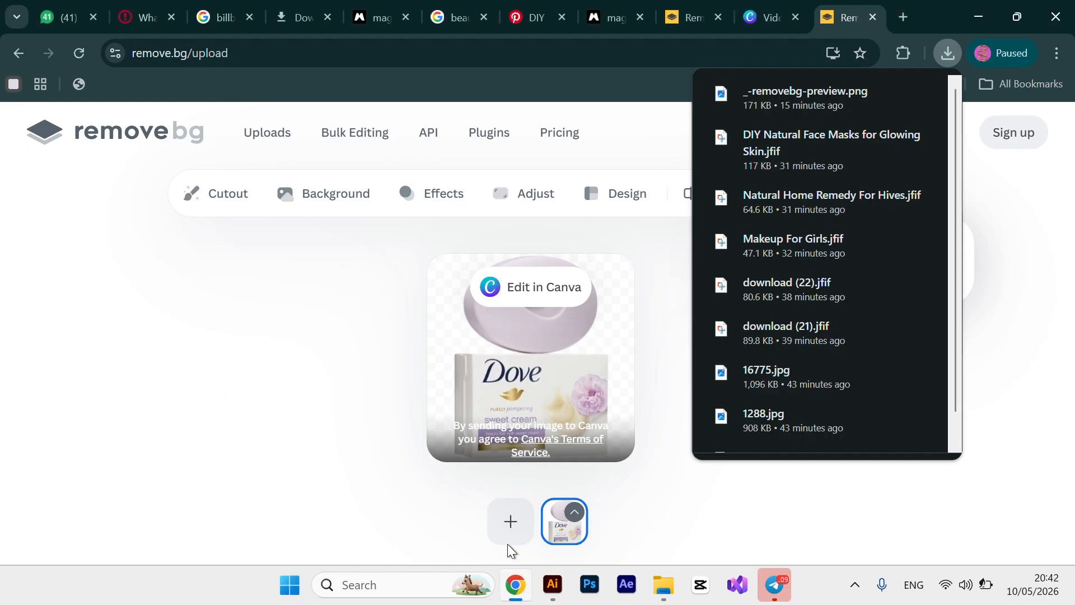
click(906, 18)
click(906, 19)
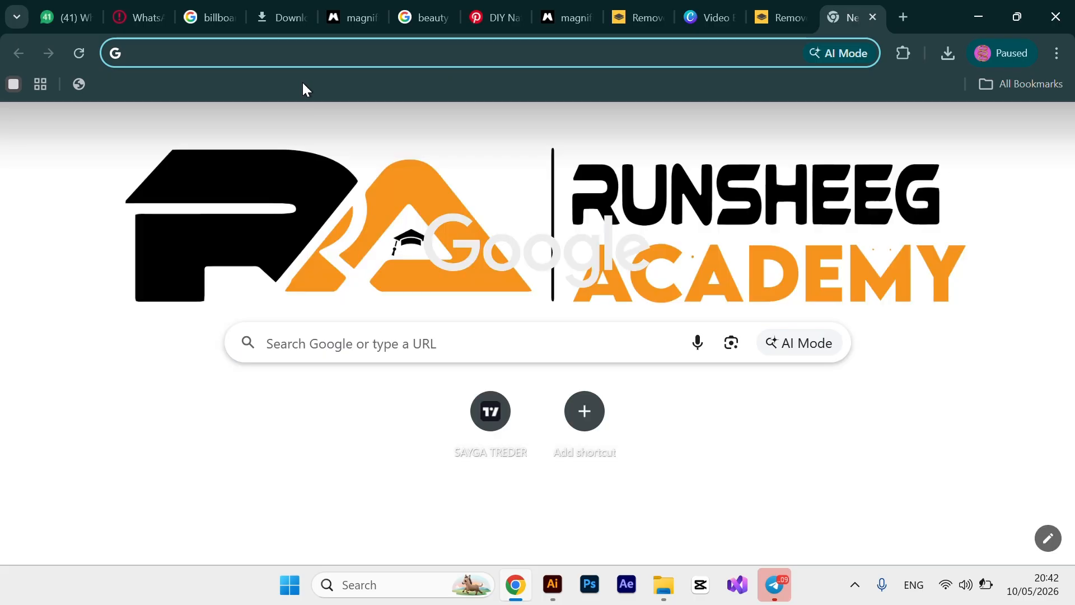
text(ICON)
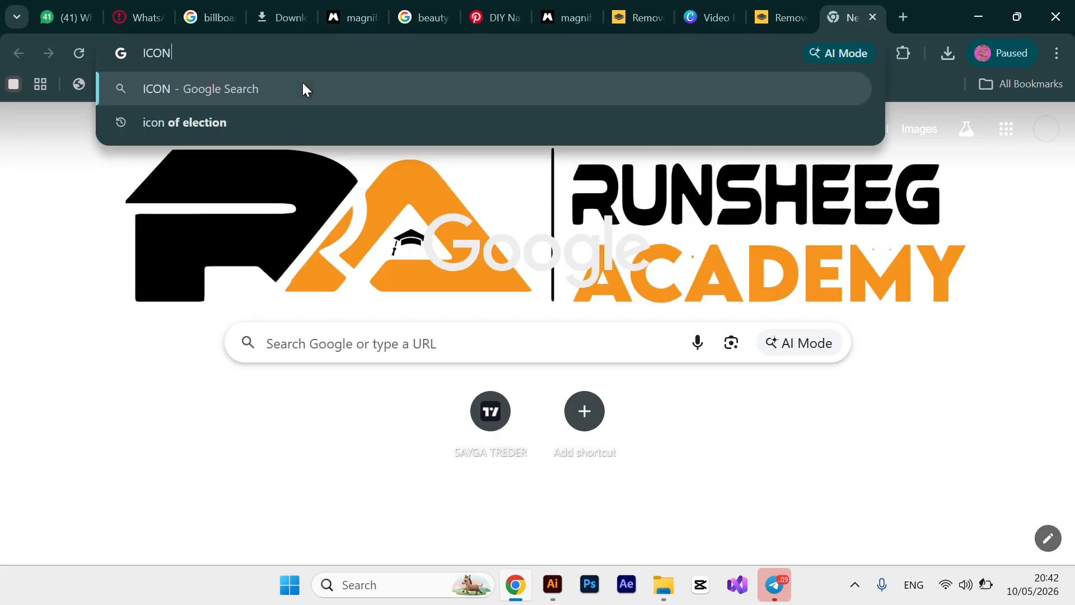
key(BackSpace)
key(BackSpace)
key(BackSpace)
key(BackSpace)
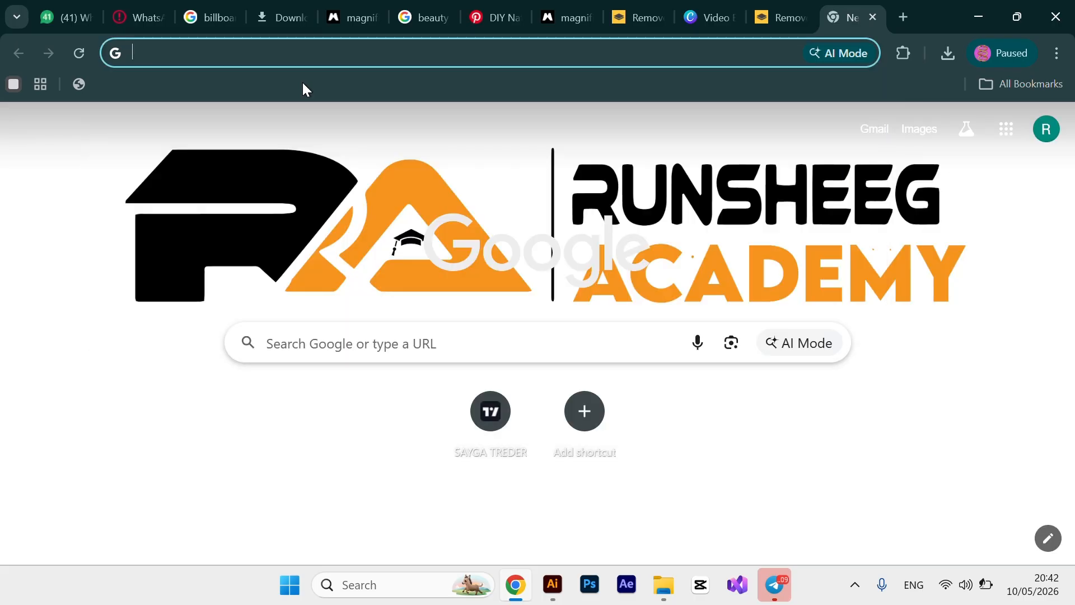
text(icon )
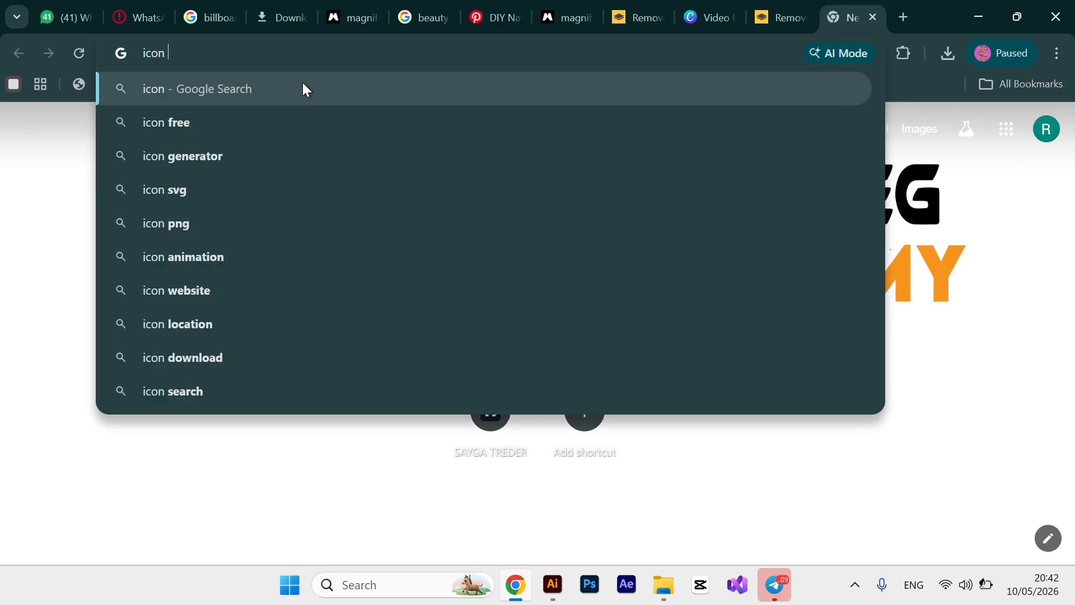
text(coll)
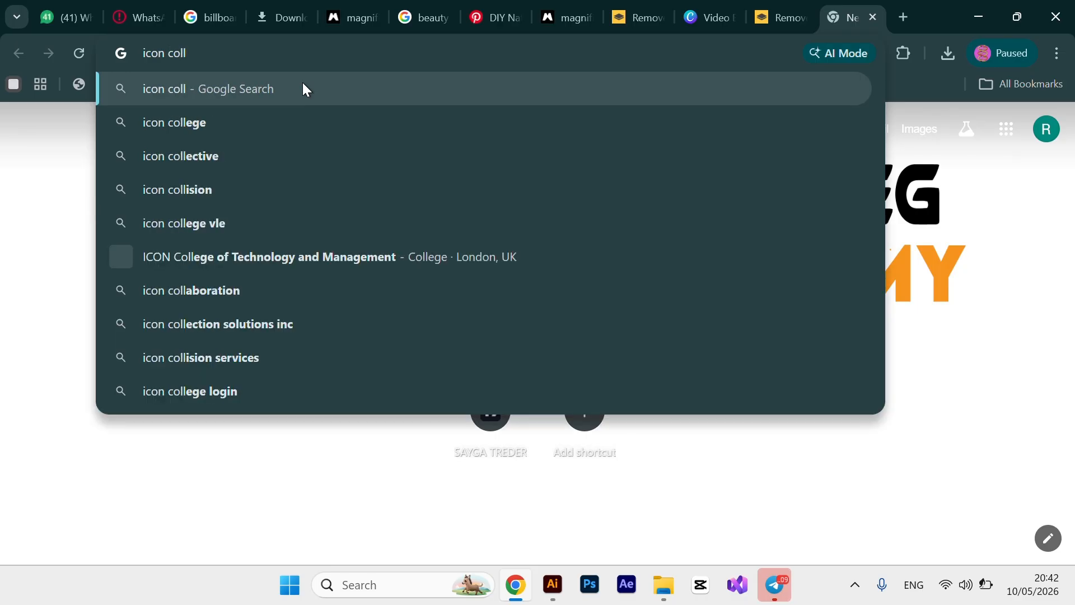
click(363, 84)
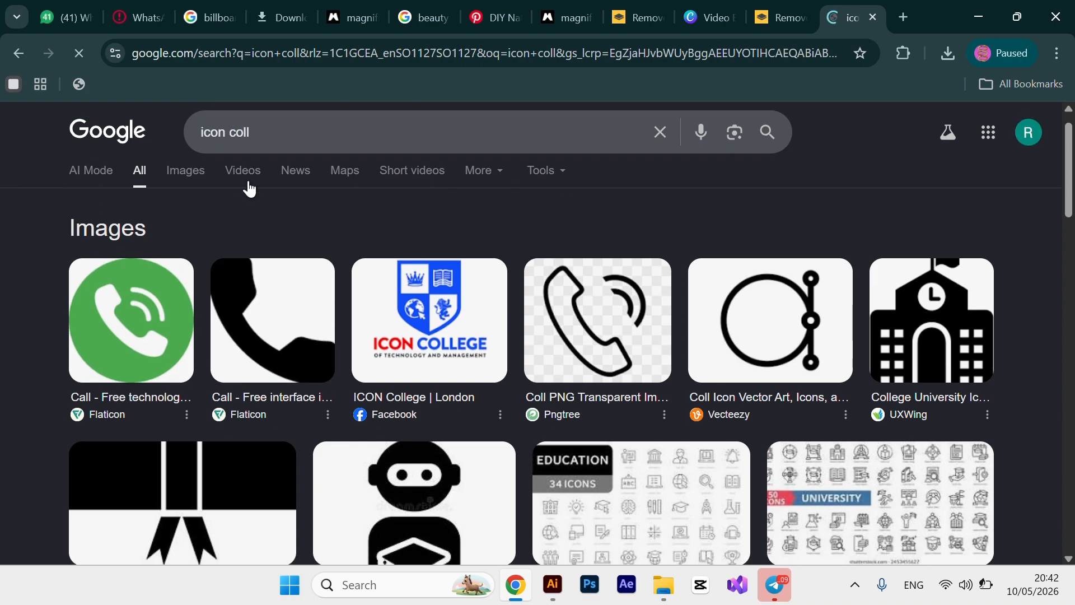
Copy the black phone icon image from the Google Images results for 'icon coll'.
click(185, 173)
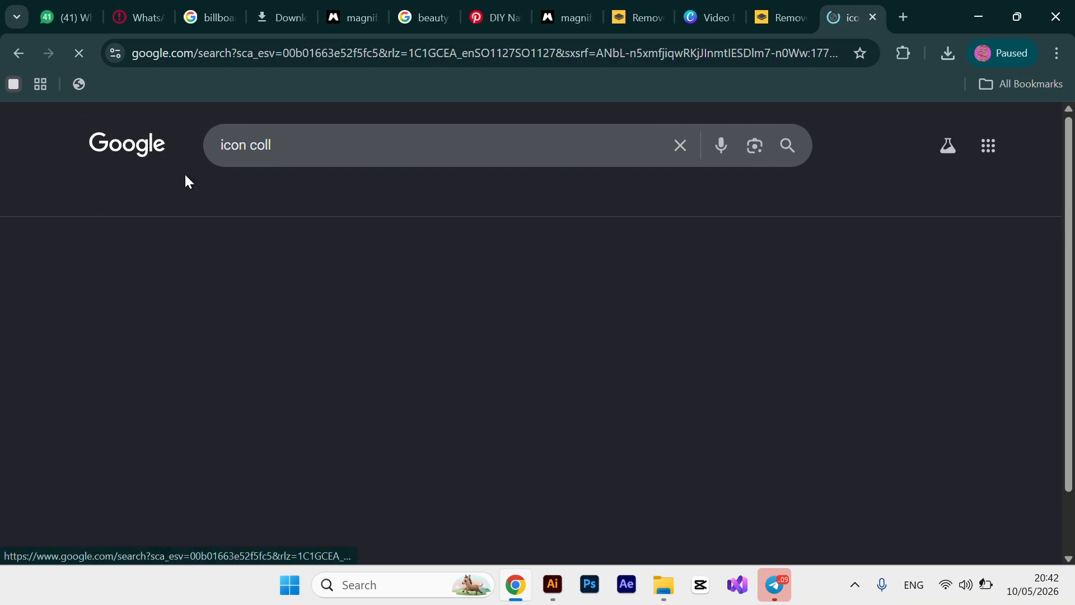
scroll(395, 413, down, 3)
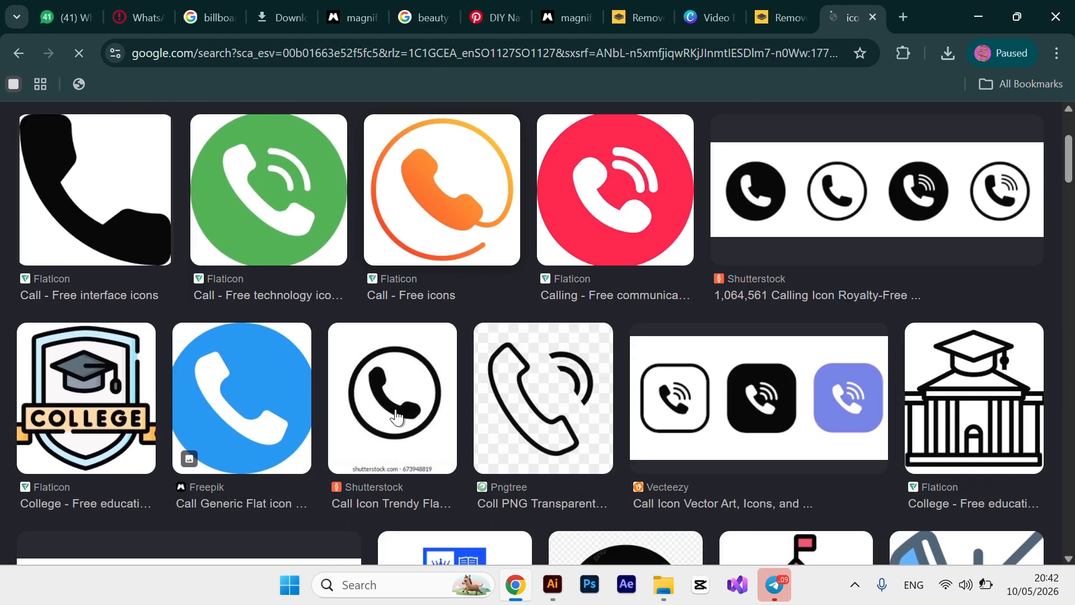
scroll(336, 369, down, 6)
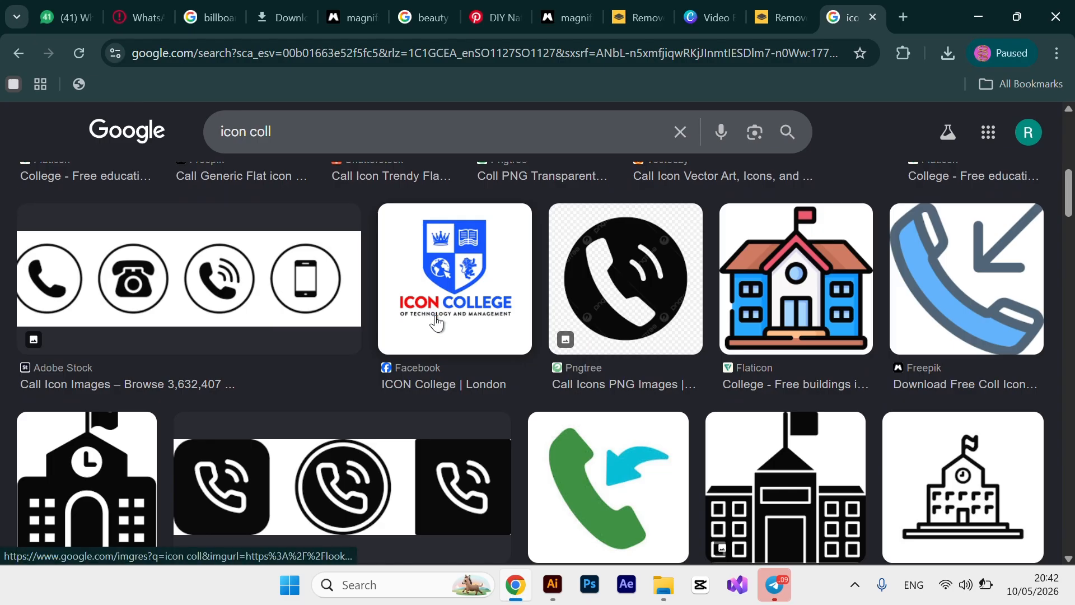
scroll(438, 324, down, 4)
scroll(435, 314, up, 13)
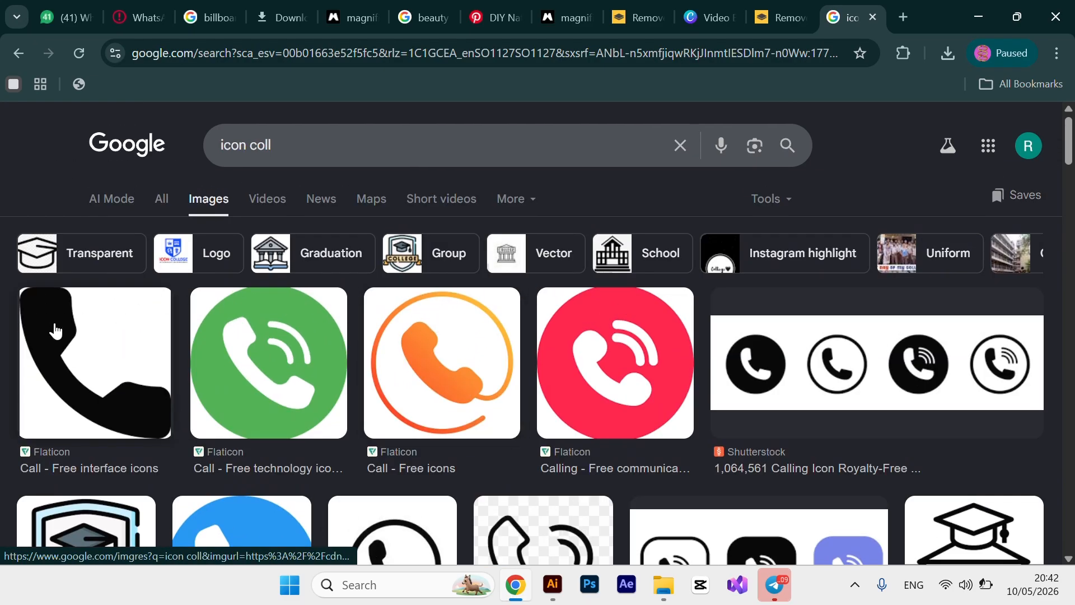
right_click(55, 331)
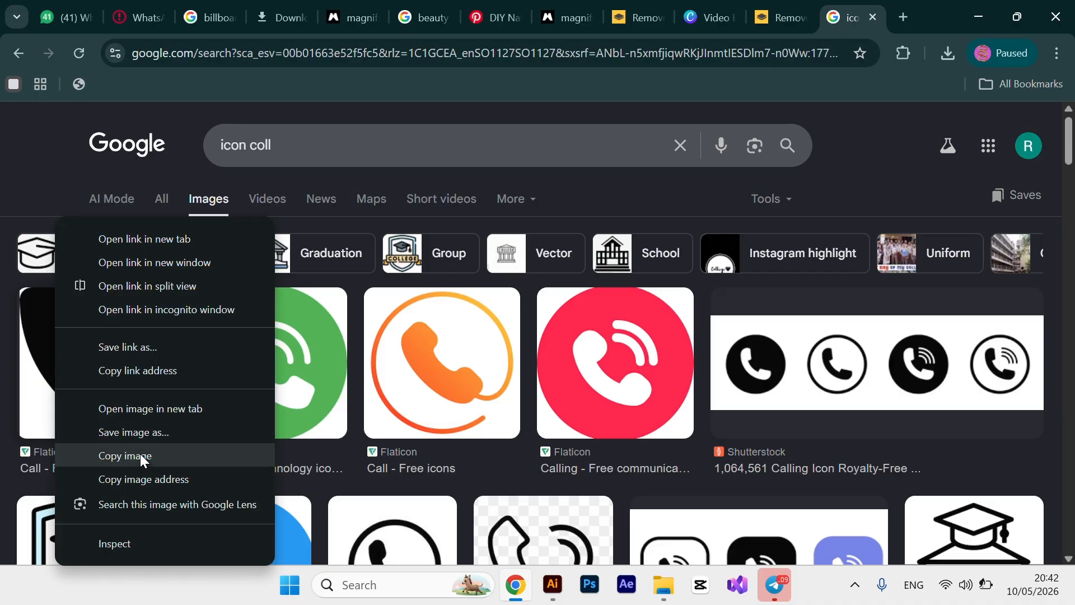
click(140, 457)
click(137, 468)
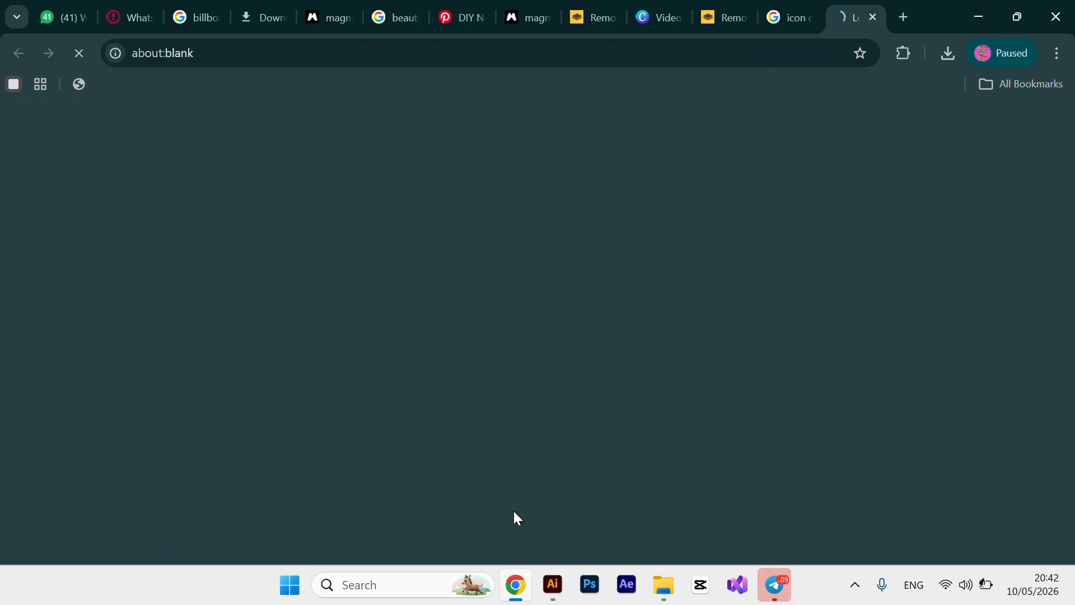
Paste the phone image onto the red bar, Image Trace and Expand it, and delete its white background.
click(552, 584)
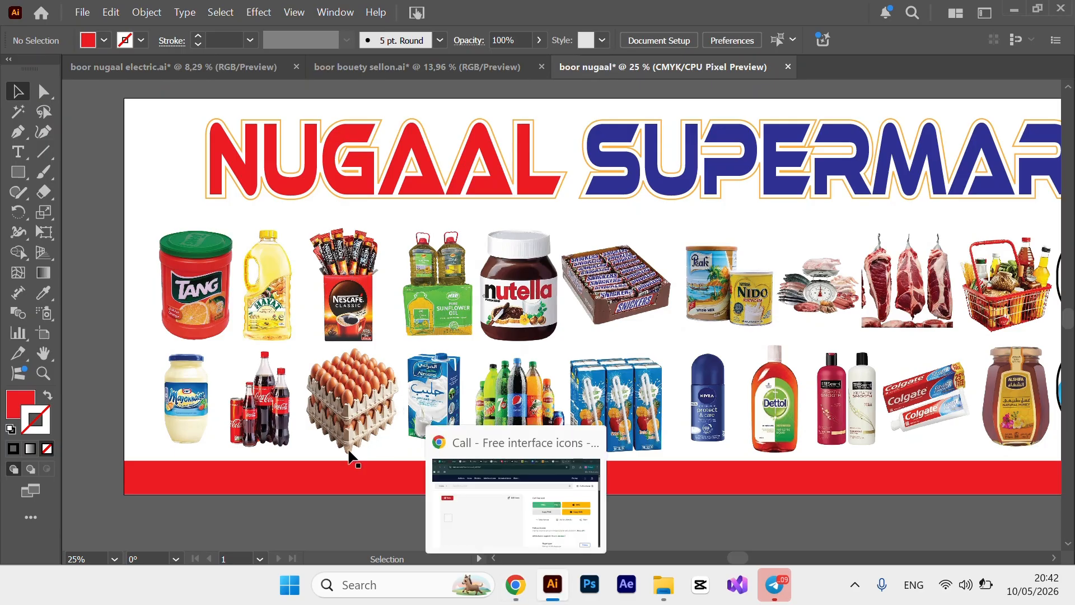
key(ctrl+v)
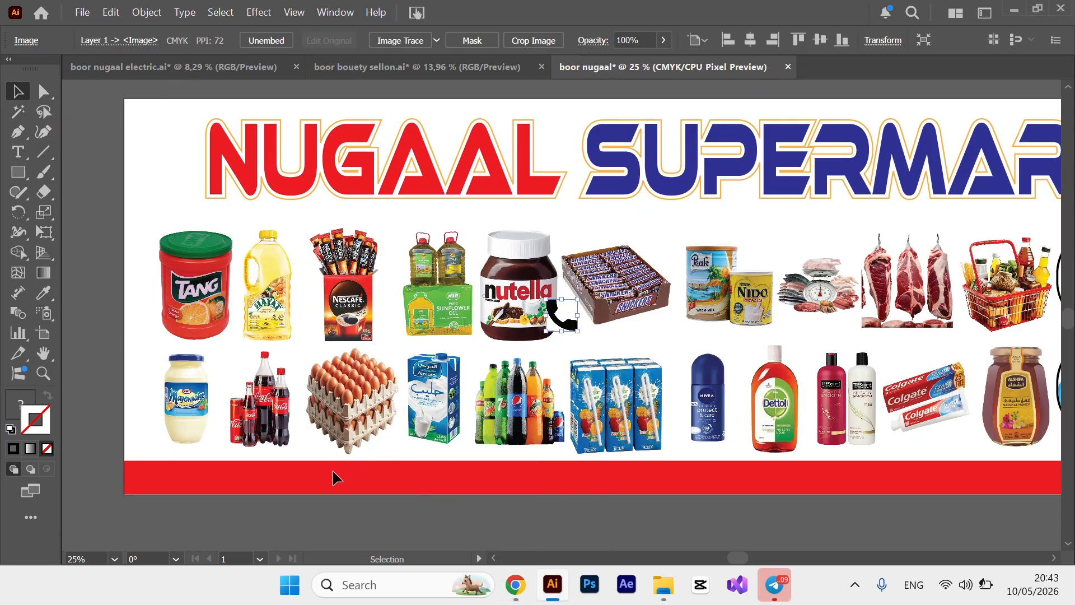
drag(566, 325, 288, 472)
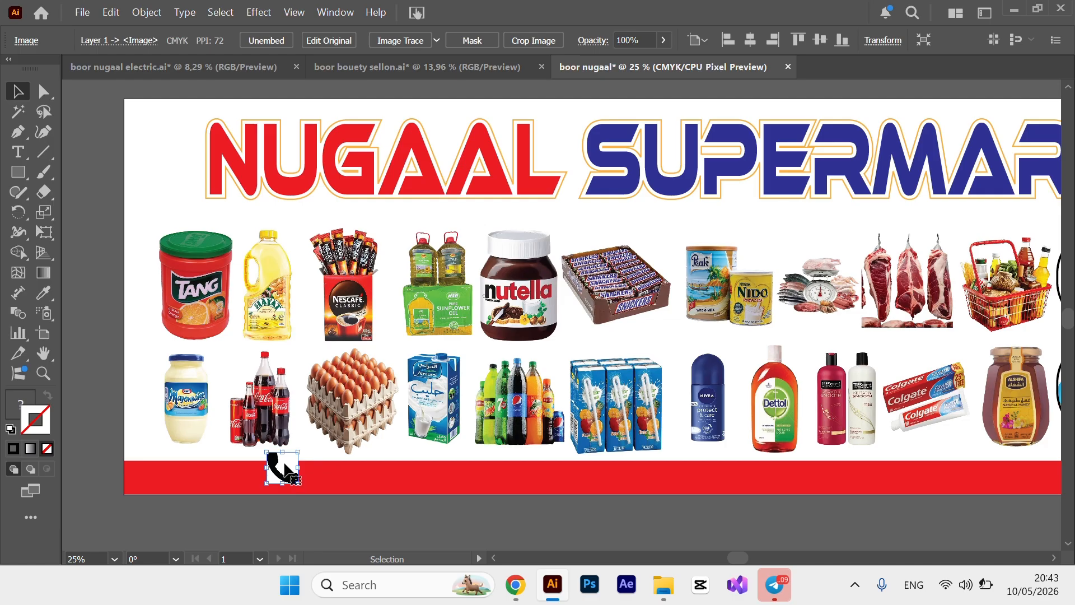
click(391, 45)
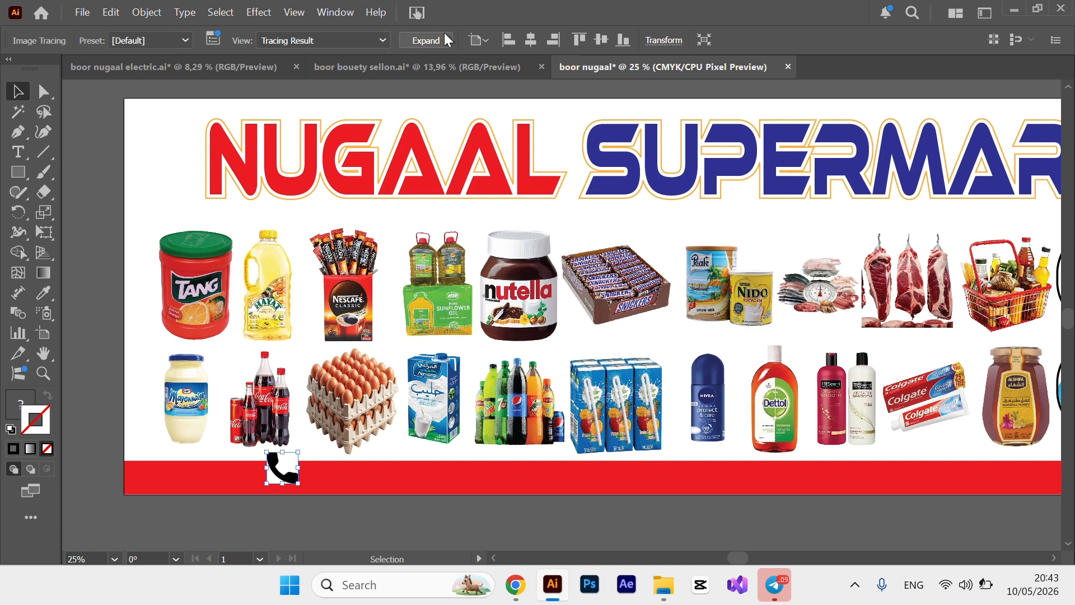
click(429, 42)
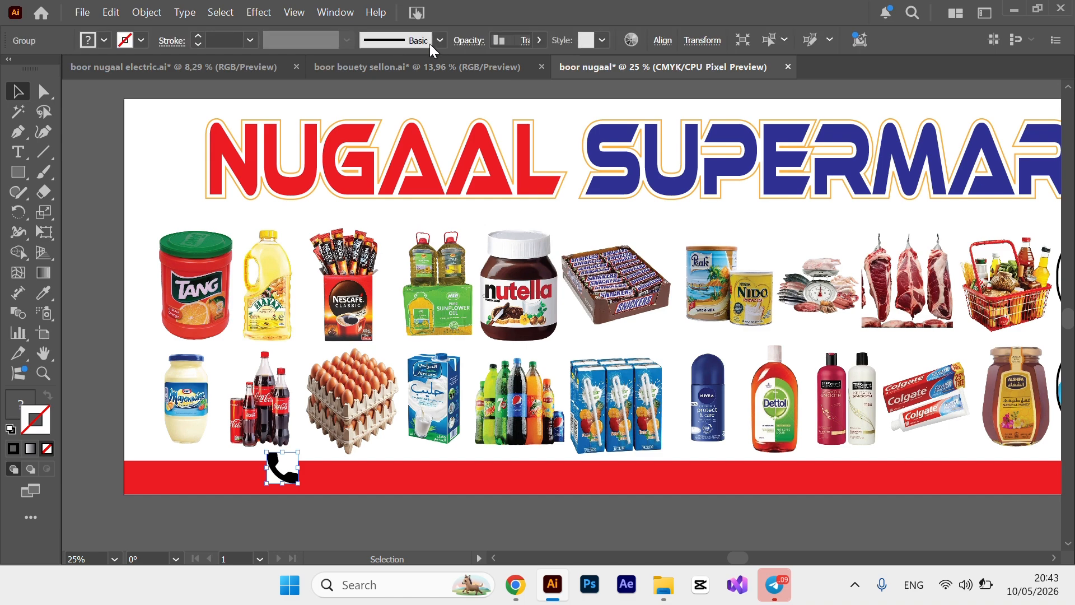
click(21, 115)
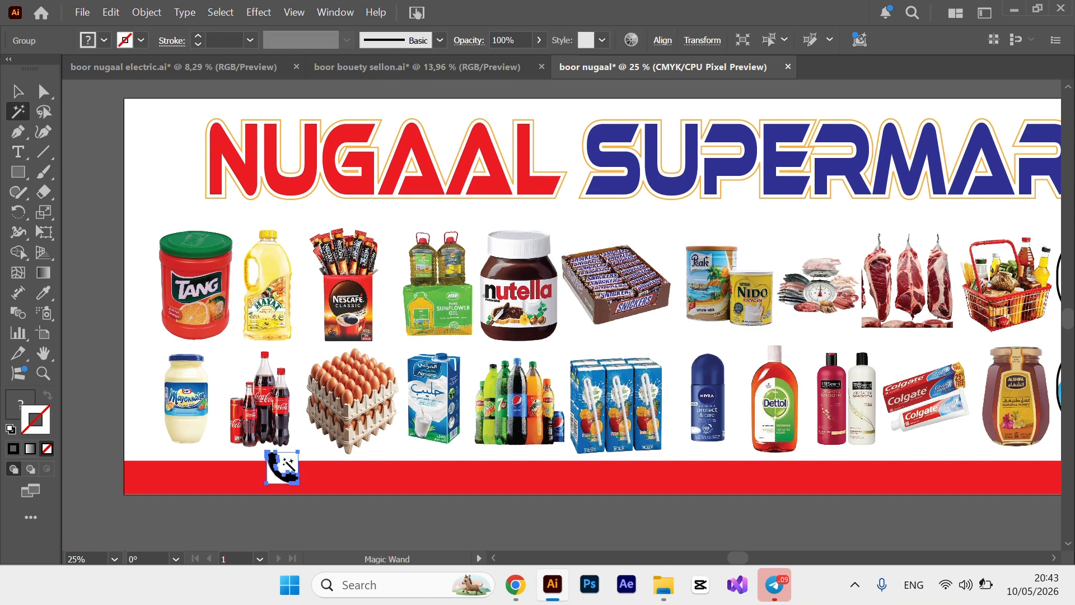
click(286, 462)
key(Delete)
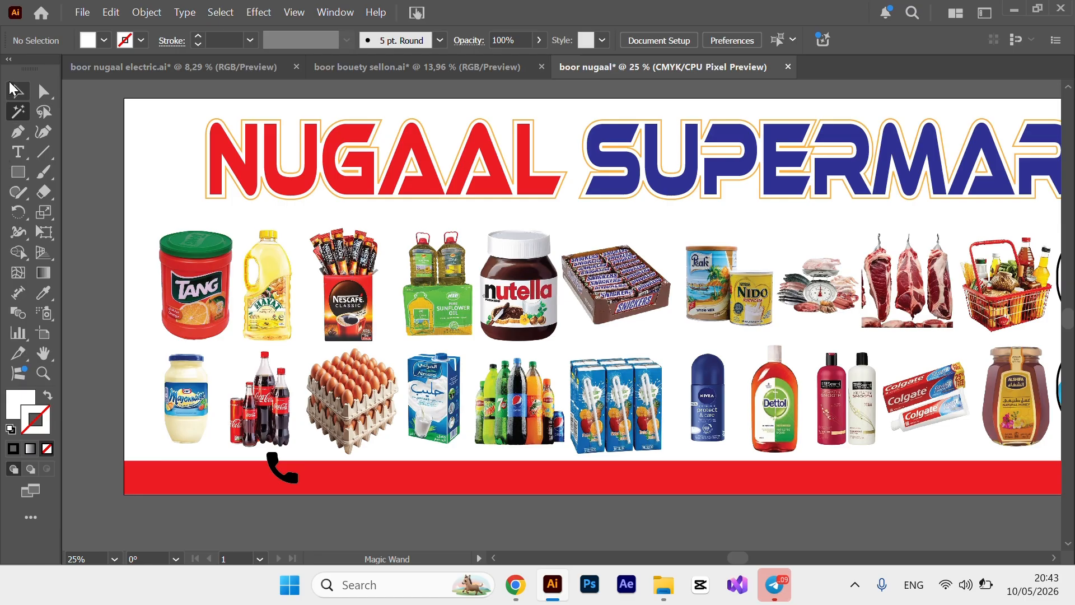
Make the phone icon white and position it at the red bar's left end.
click(14, 89)
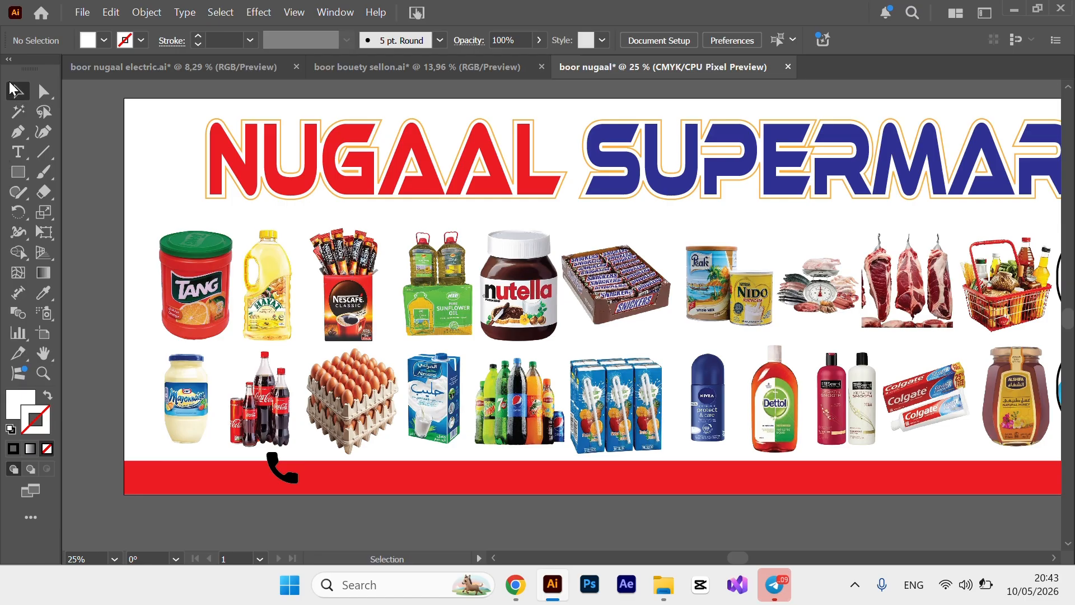
click(286, 473)
click(106, 42)
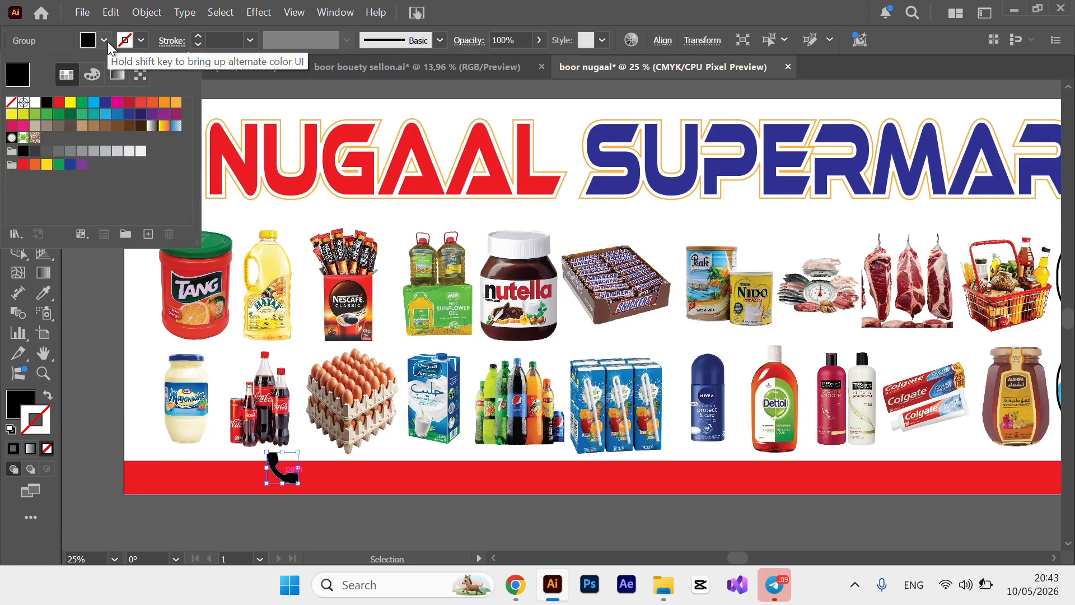
click(35, 103)
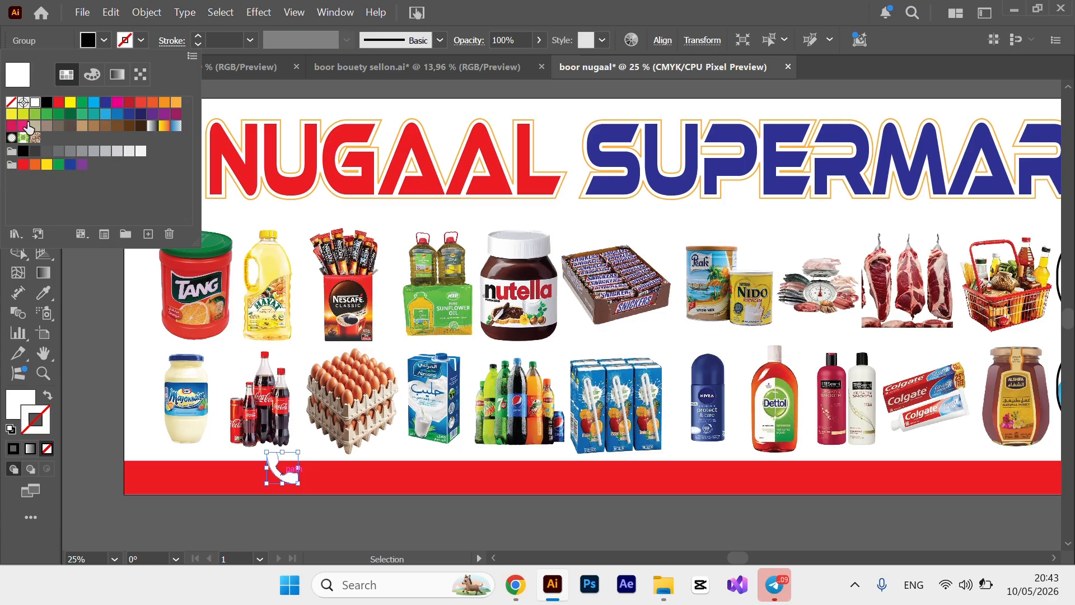
click(100, 390)
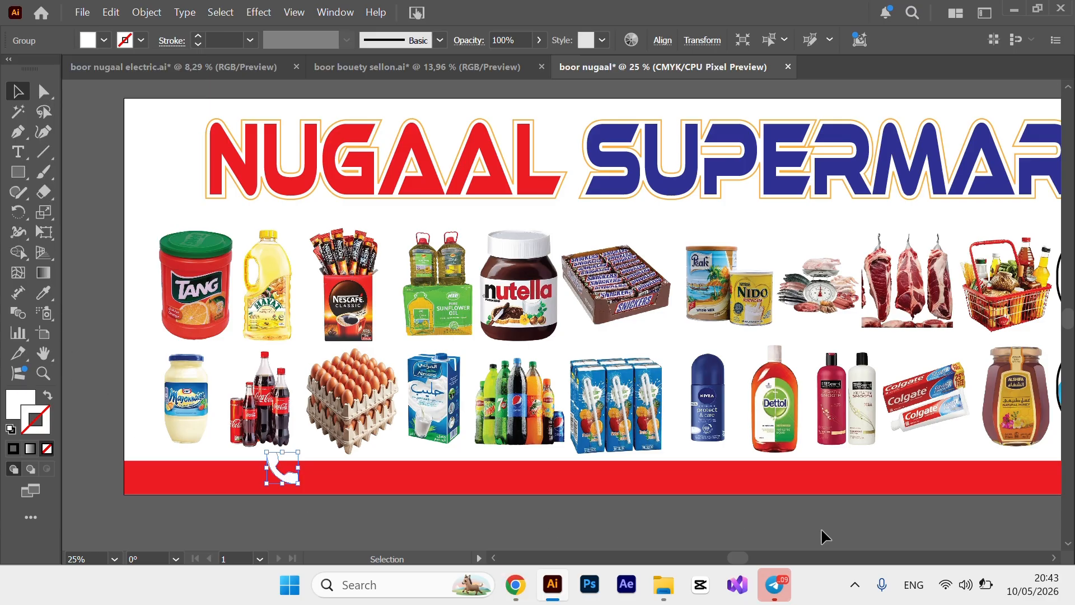
click(548, 526)
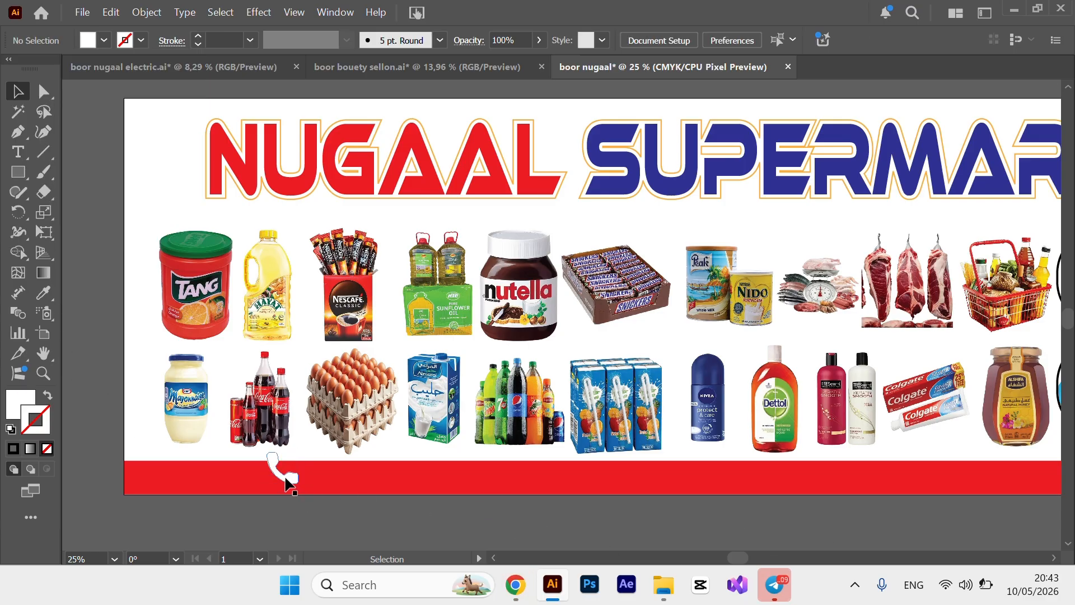
mouse_move(289, 487)
mouse_down()
mouse_move(301, 455)
mouse_move(292, 468)
mouse_move(310, 495)
mouse_up()
key(shift)
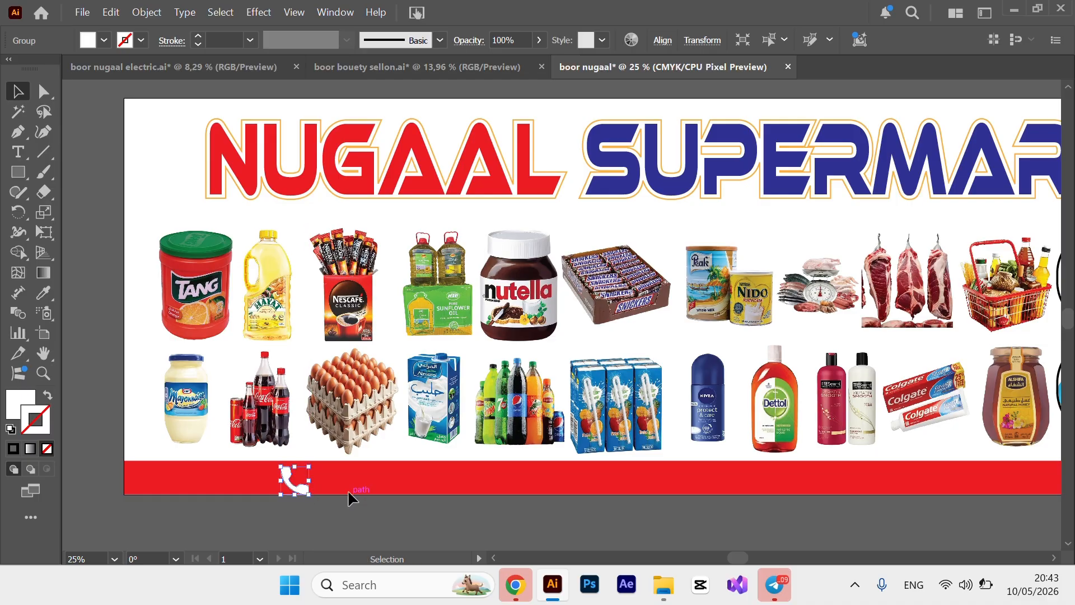
key(Up)
key(Up)
key(Up)
key(Up)
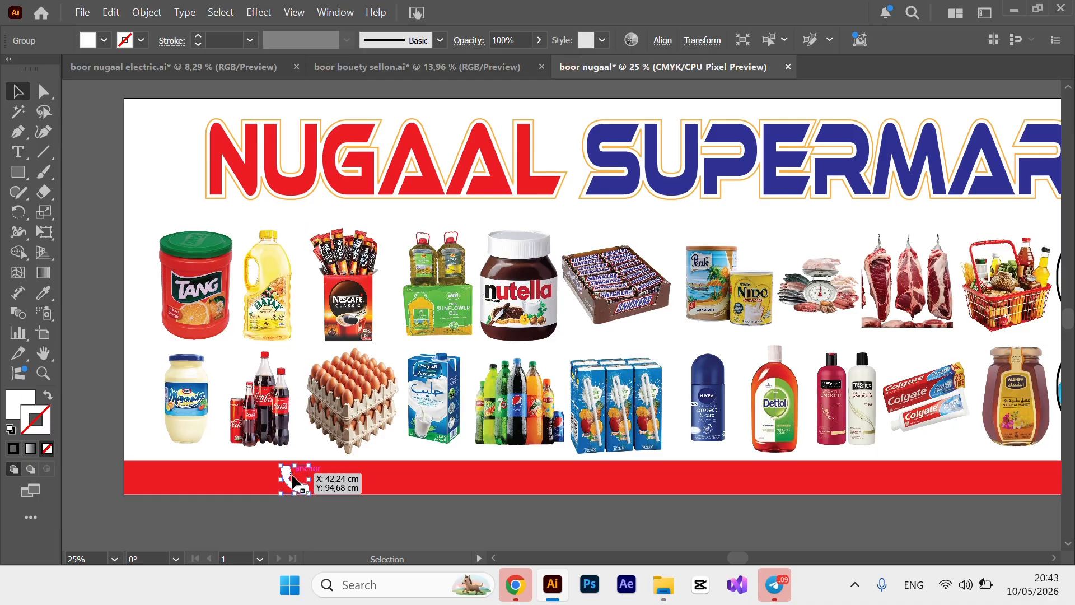
drag(294, 479, 283, 475)
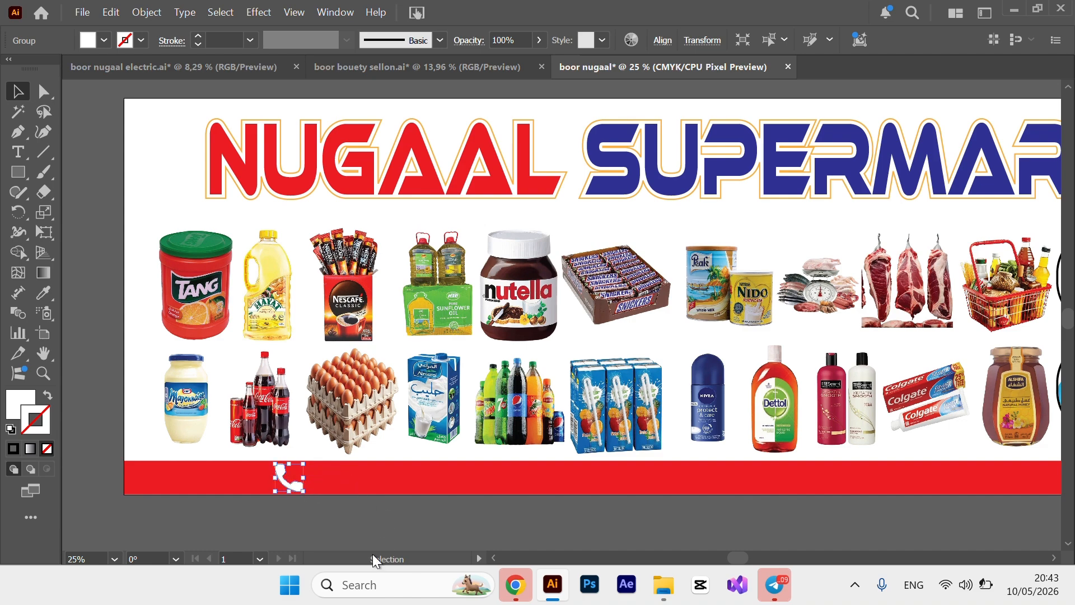
Add a text line in Poppins Bold with the shop's two phone numbers.
click(370, 523)
key(t)
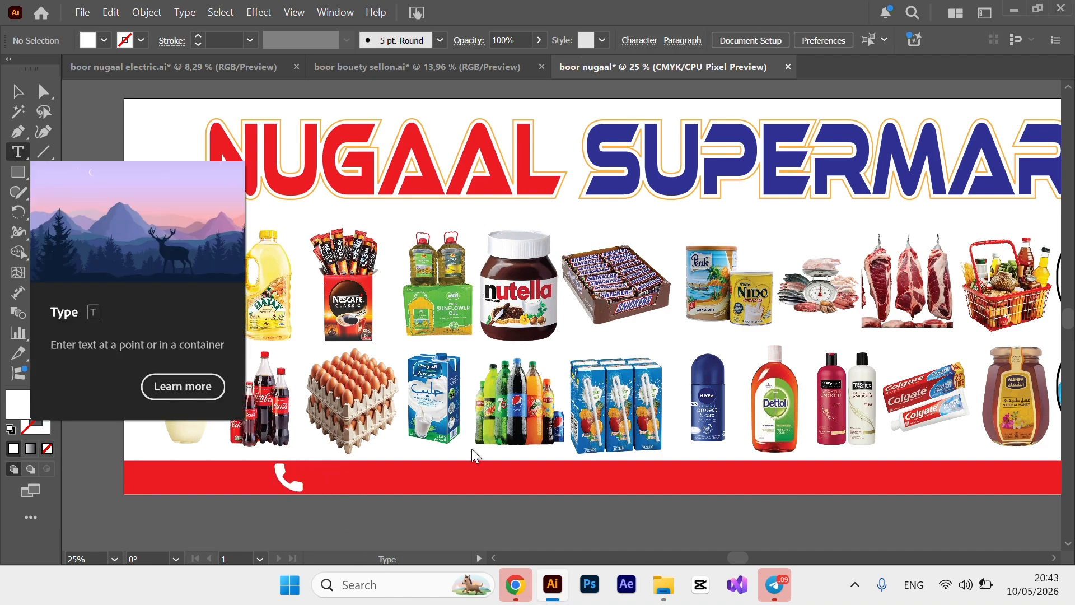
click(325, 476)
click(669, 39)
text(po)
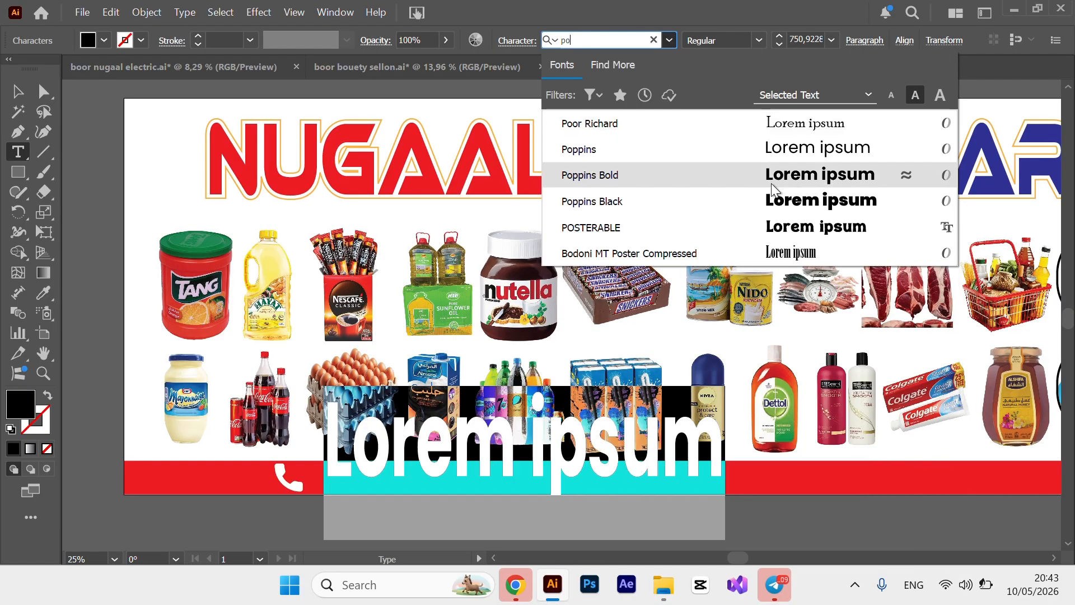
click(771, 183)
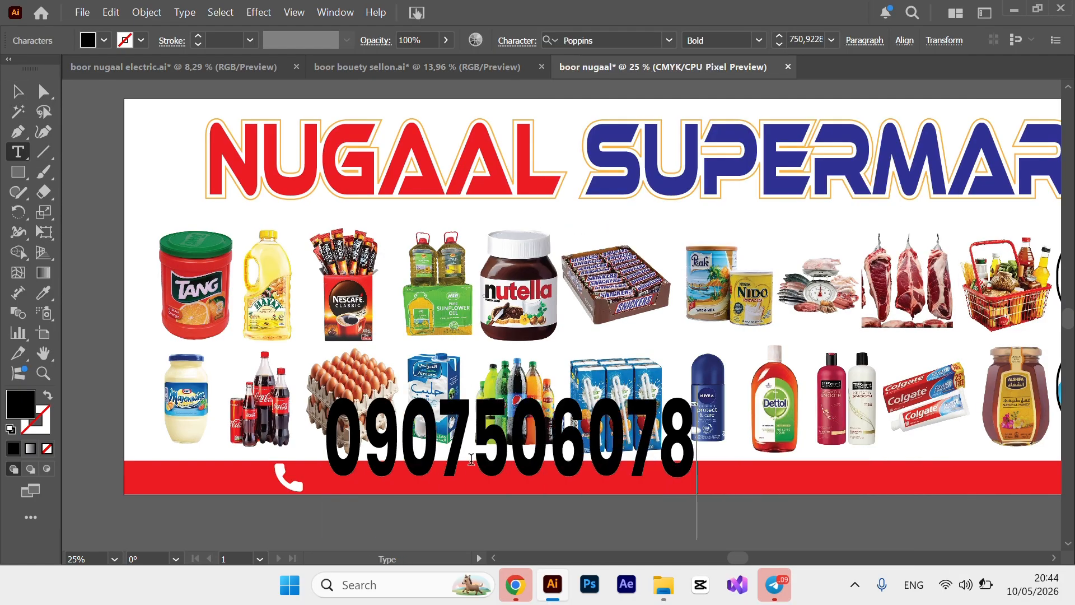
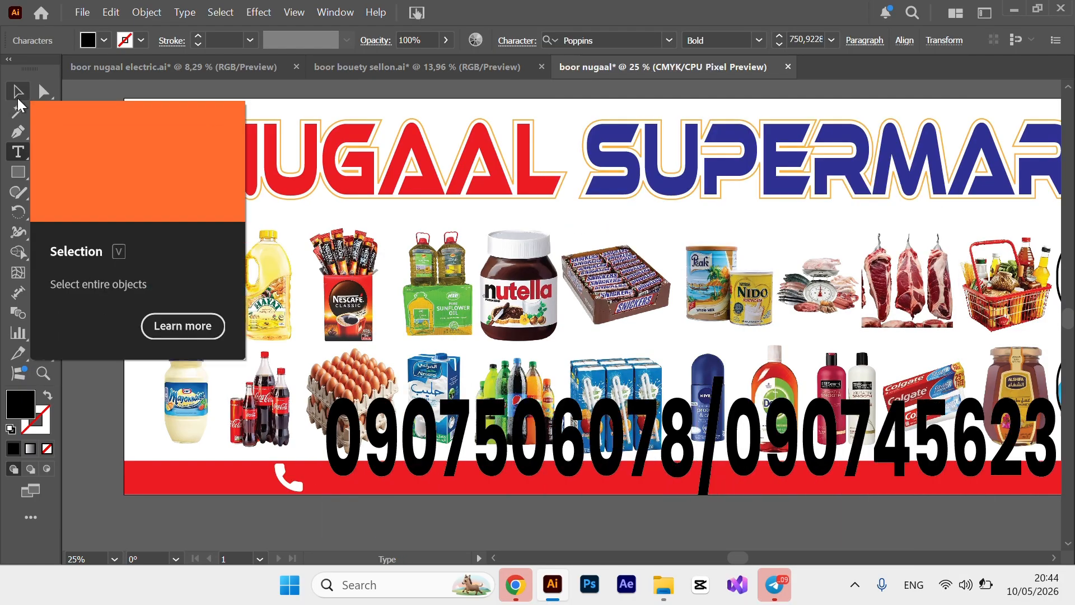
Scale the number text down and place it on the red bar beside the phone icon.
click(19, 92)
drag(559, 437, 383, 393)
drag(526, 330, 527, 418)
drag(588, 455, 544, 483)
drag(481, 446, 480, 485)
drag(505, 499, 507, 477)
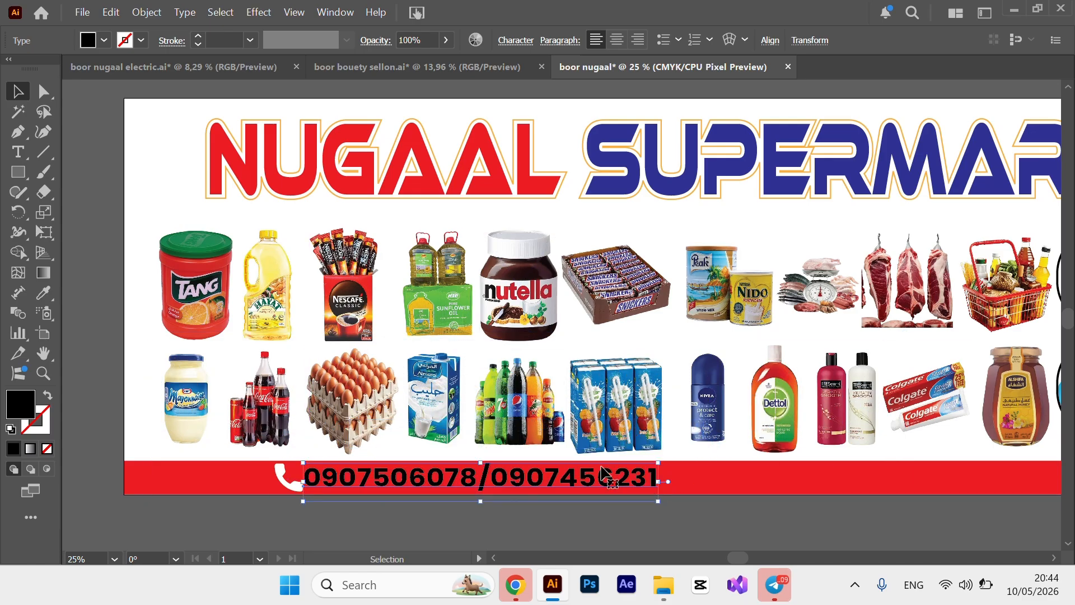
Append the ACC and EDAHAB account numbers and make the contact text white.
double_click(657, 483)
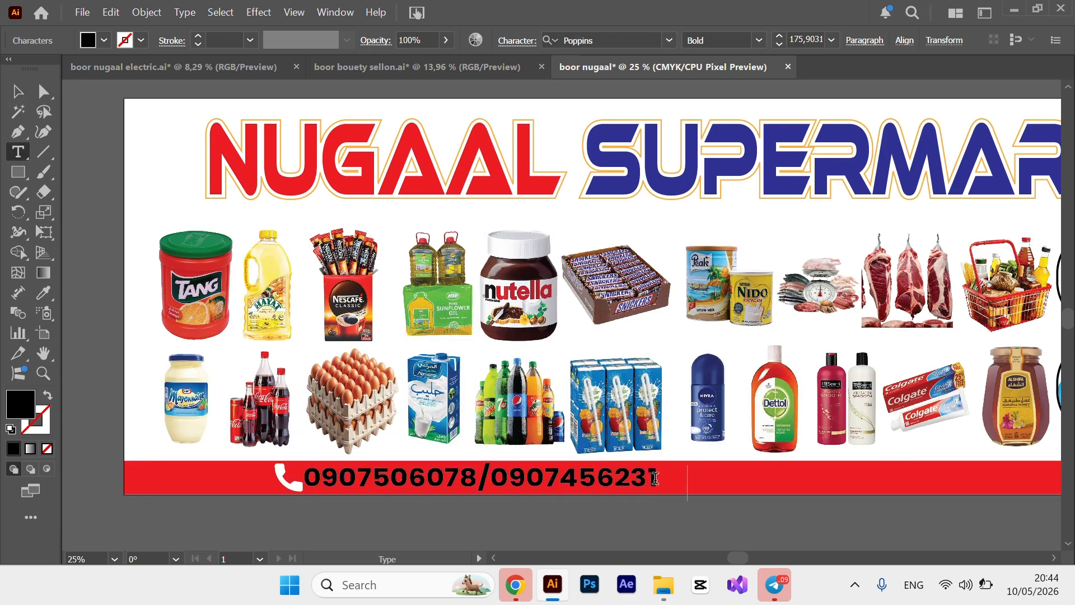
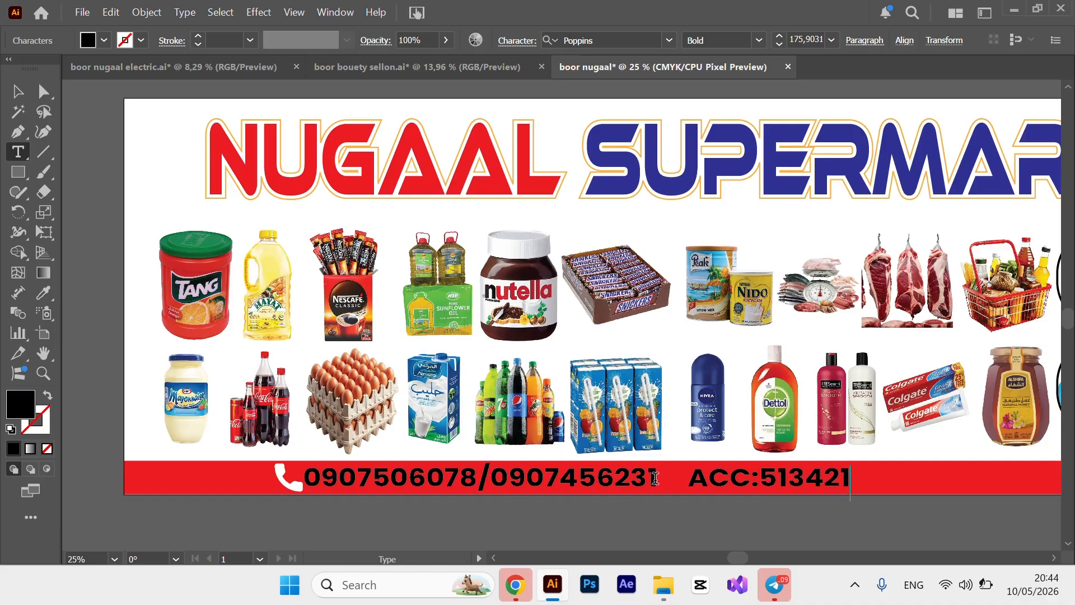
text(    EDAHAB:764)
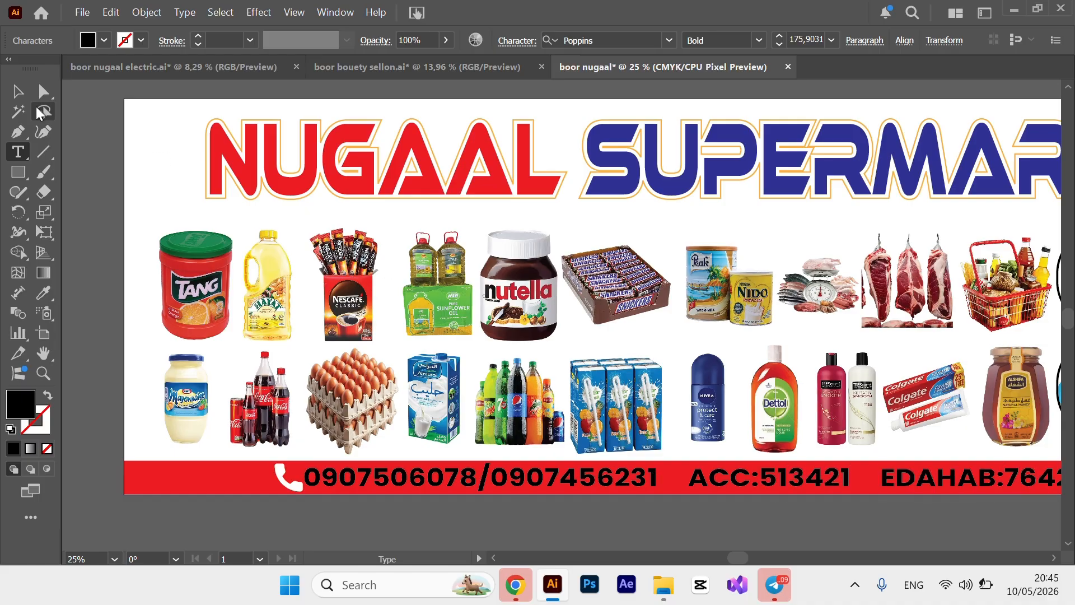
key(Escape)
scroll(795, 557, right, 5)
scroll(731, 559, left, 7)
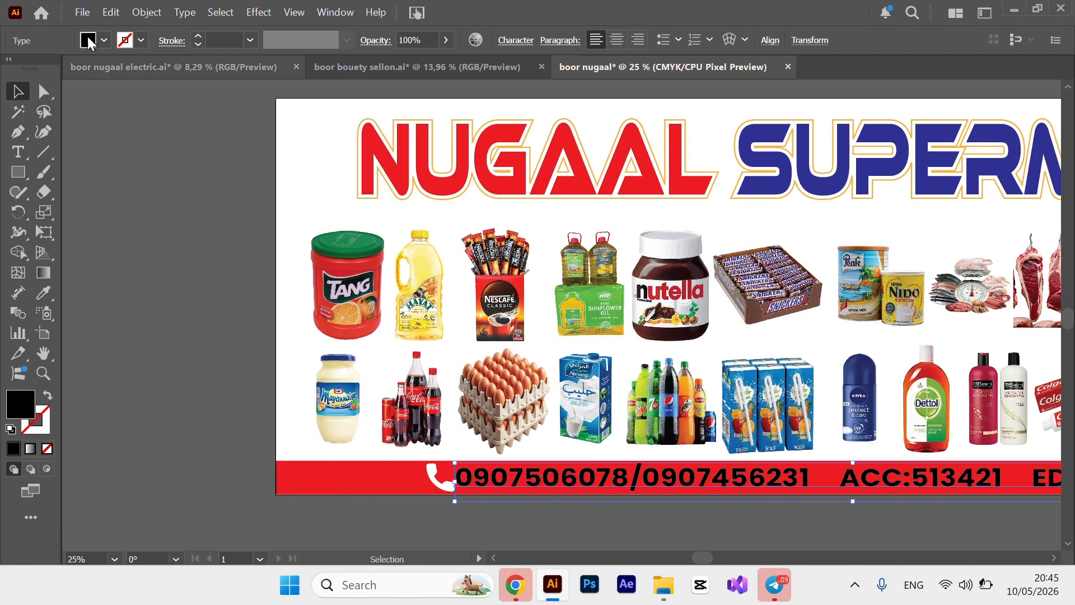
click(104, 40)
click(35, 102)
click(88, 344)
click(440, 476)
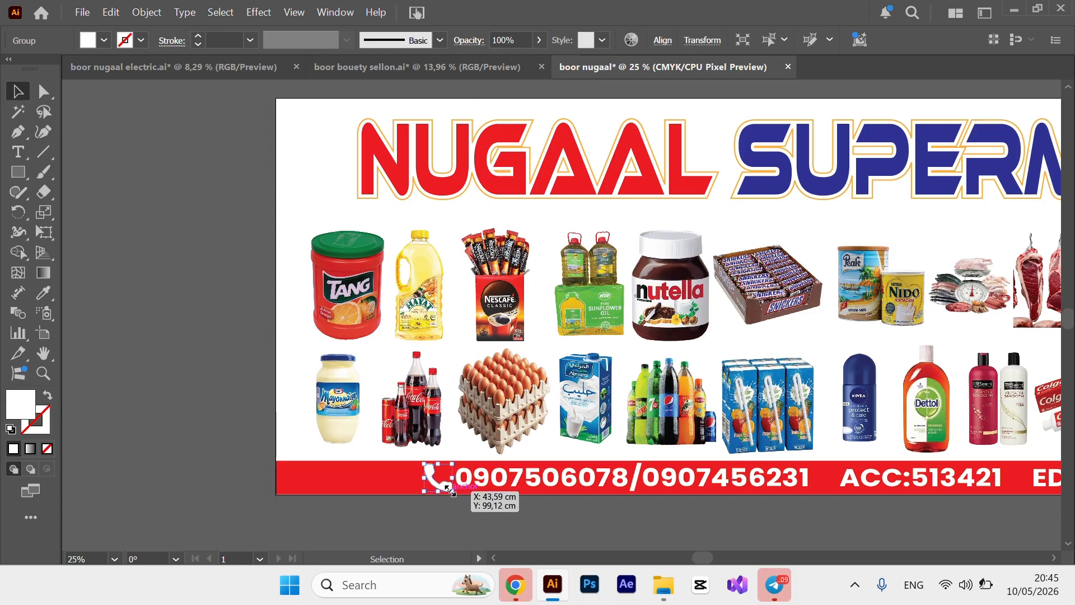
click(540, 532)
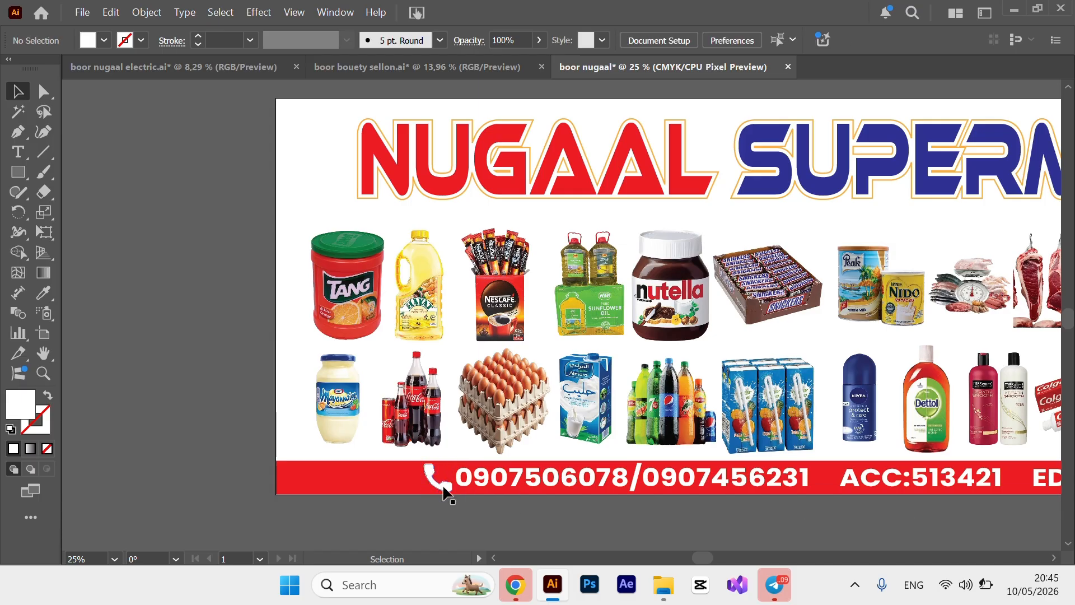
key(ctrl+=)
Unlock the red bottom rectangle in the Layers panel.
scroll(391, 358, down, 3)
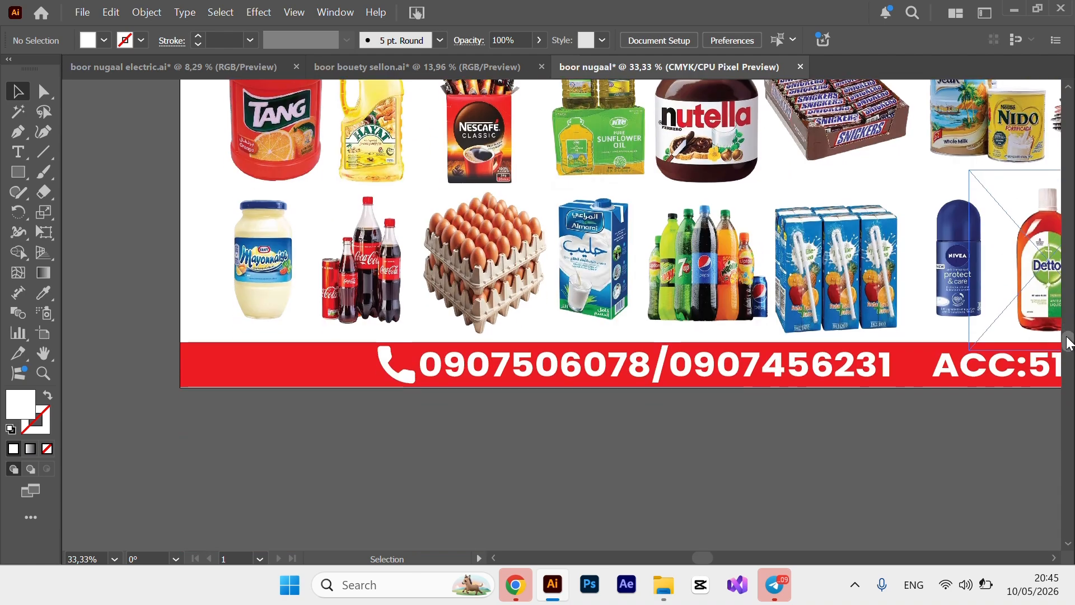
click(393, 350)
click(474, 445)
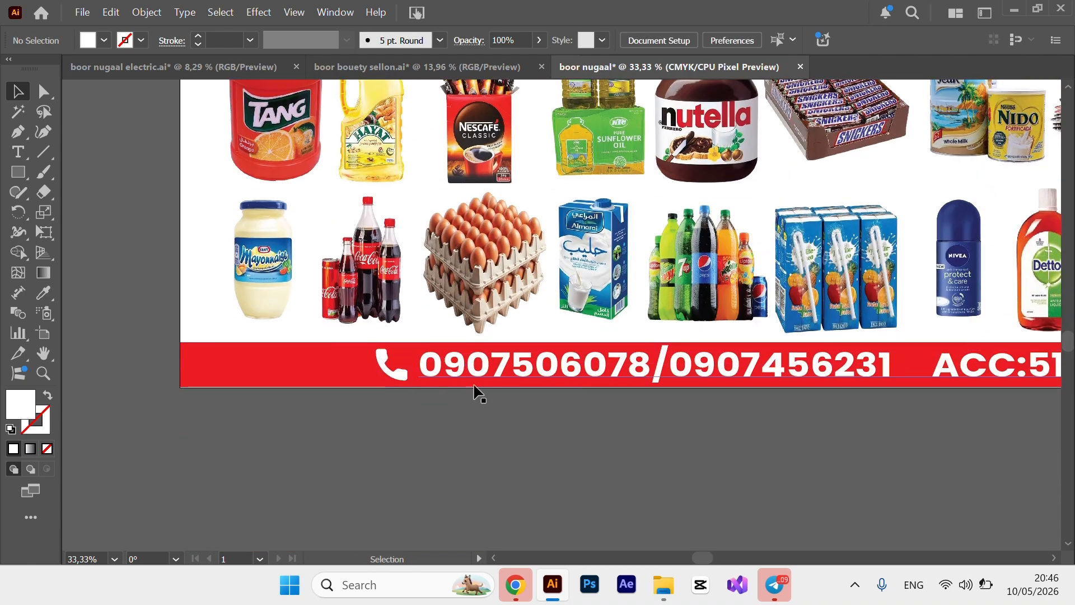
click(336, 13)
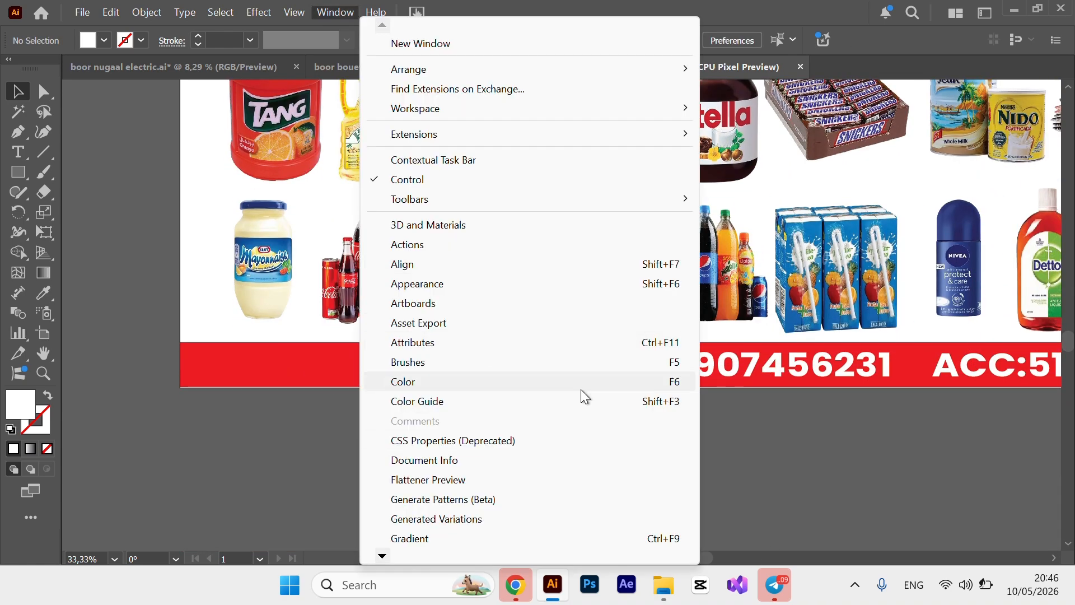
mouse_move(382, 560)
click(415, 532)
click(333, 234)
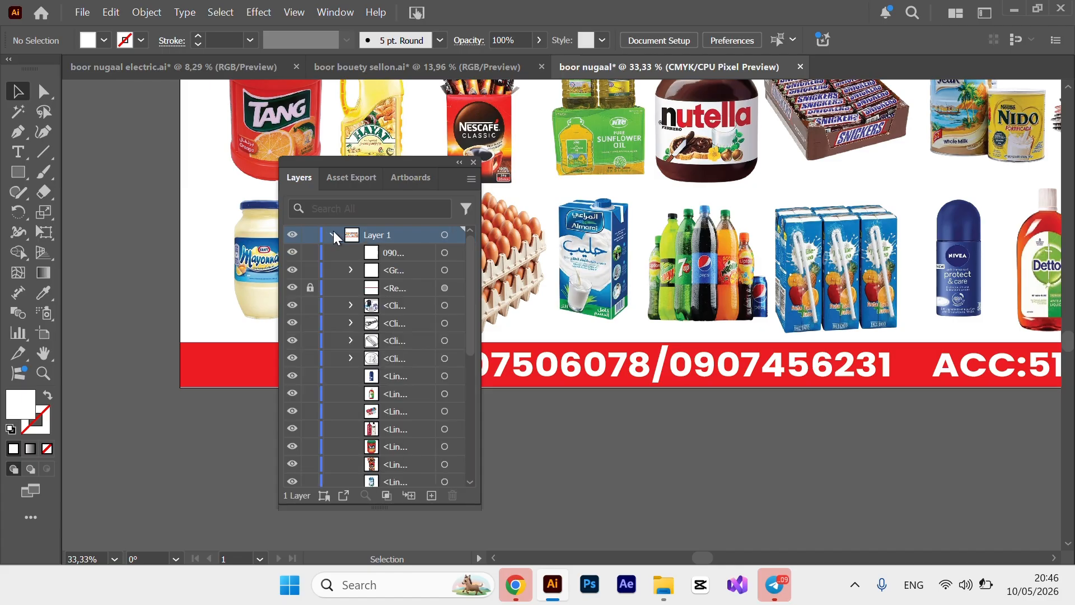
click(292, 287)
click(293, 288)
click(310, 287)
click(204, 384)
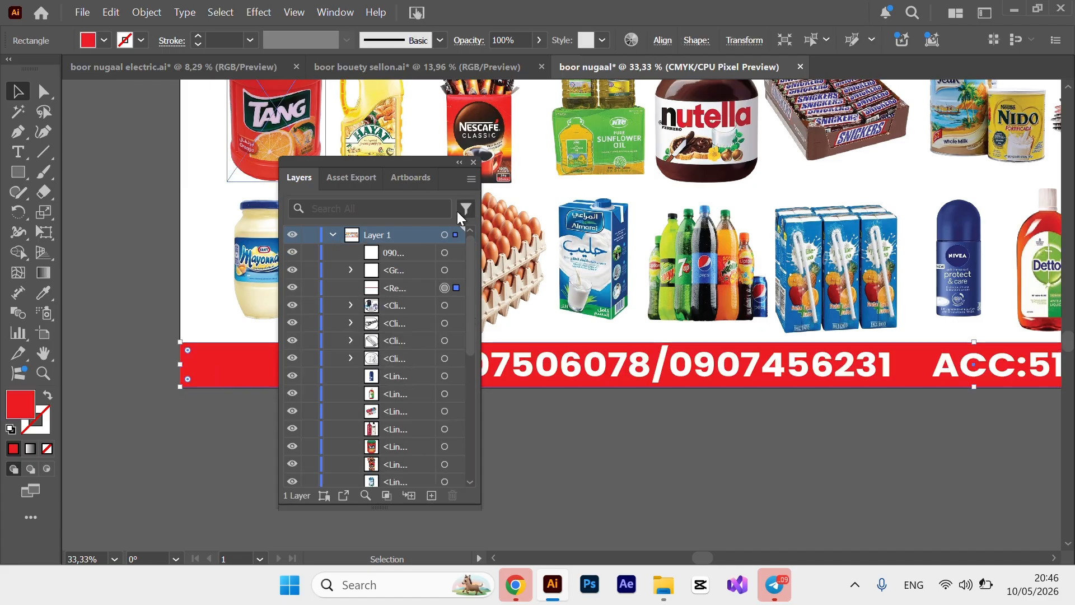
key(F7)
click(648, 478)
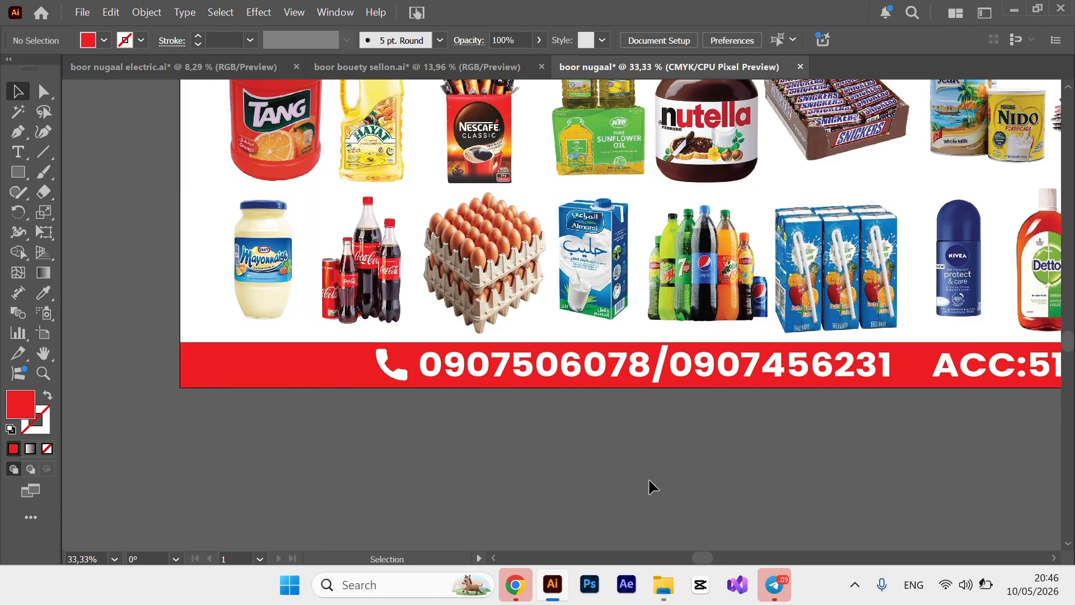
Centre the contact text horizontally on the artboard and move the phone icon beside the number.
key(ctrl+minus)
mouse_move(758, 558)
mouse_down()
mouse_move(794, 559)
mouse_move(767, 557)
mouse_up()
click(696, 364)
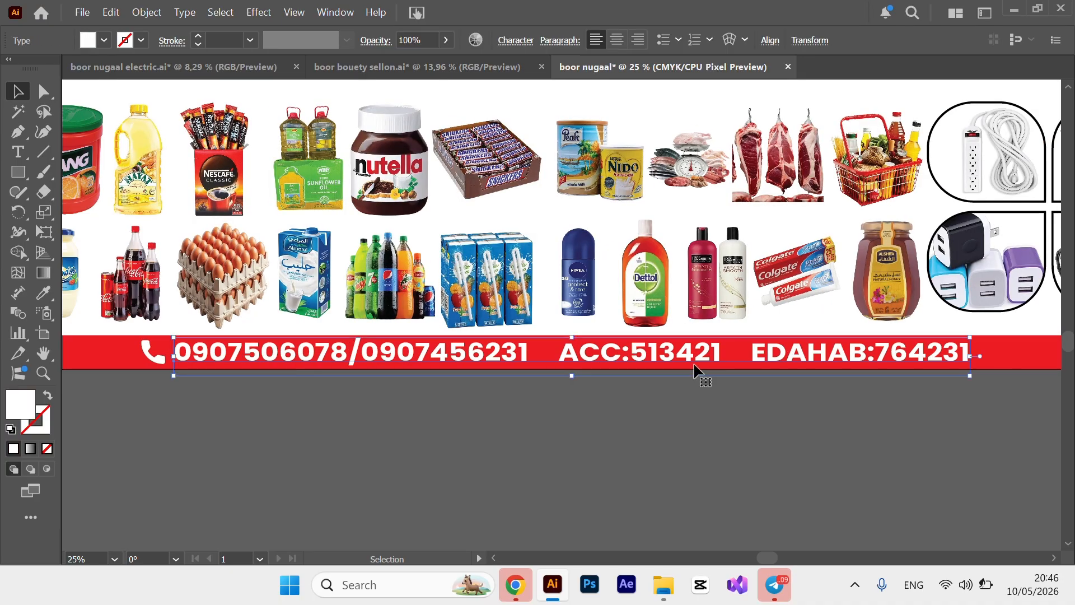
click(770, 40)
click(622, 87)
click(401, 451)
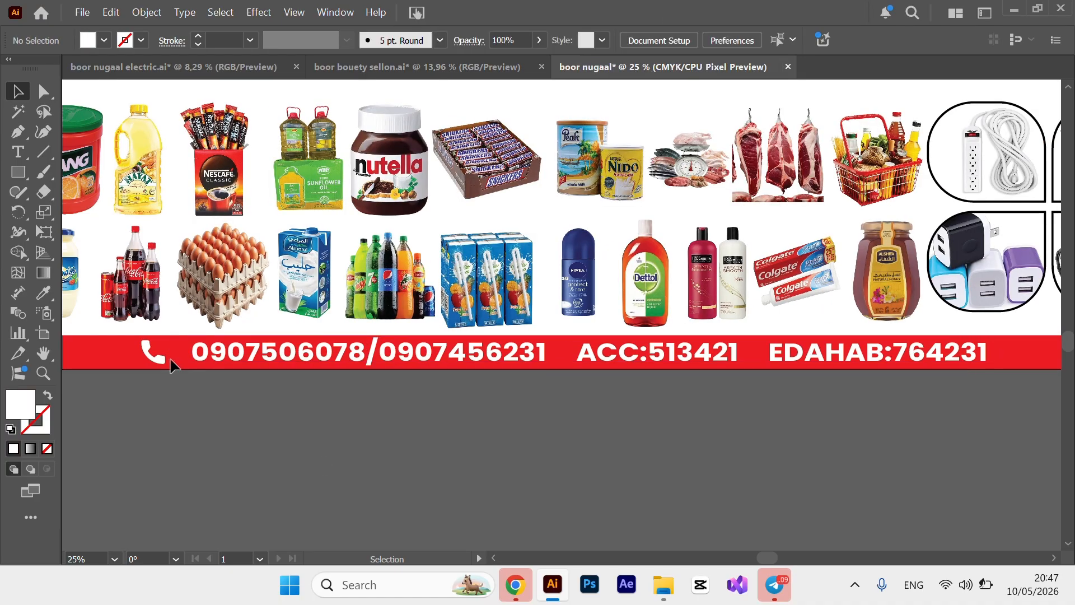
drag(158, 368, 182, 365)
key(ctrl+minus)
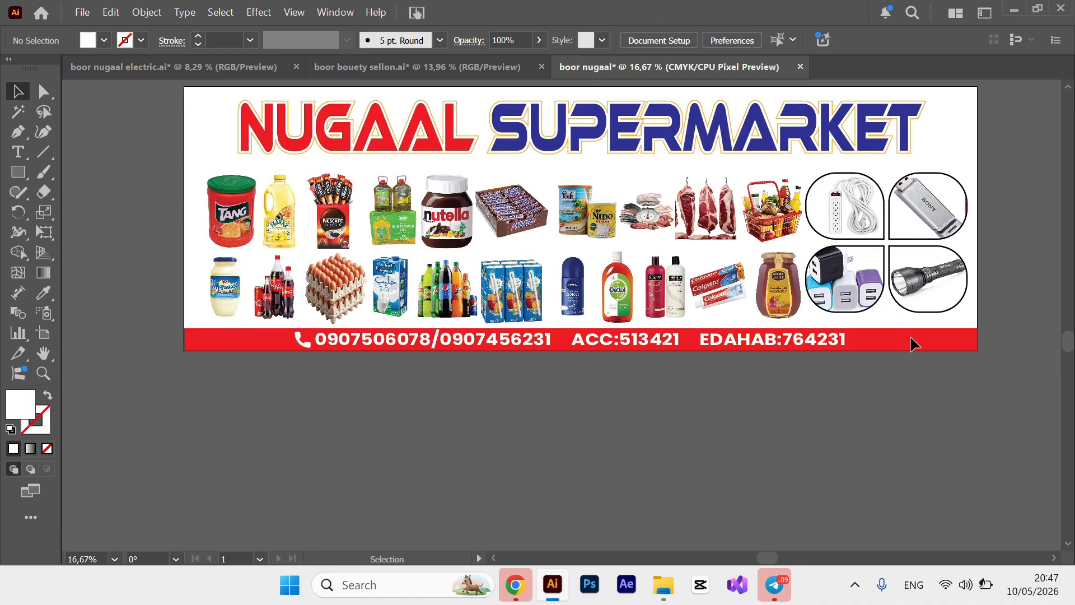
click(714, 146)
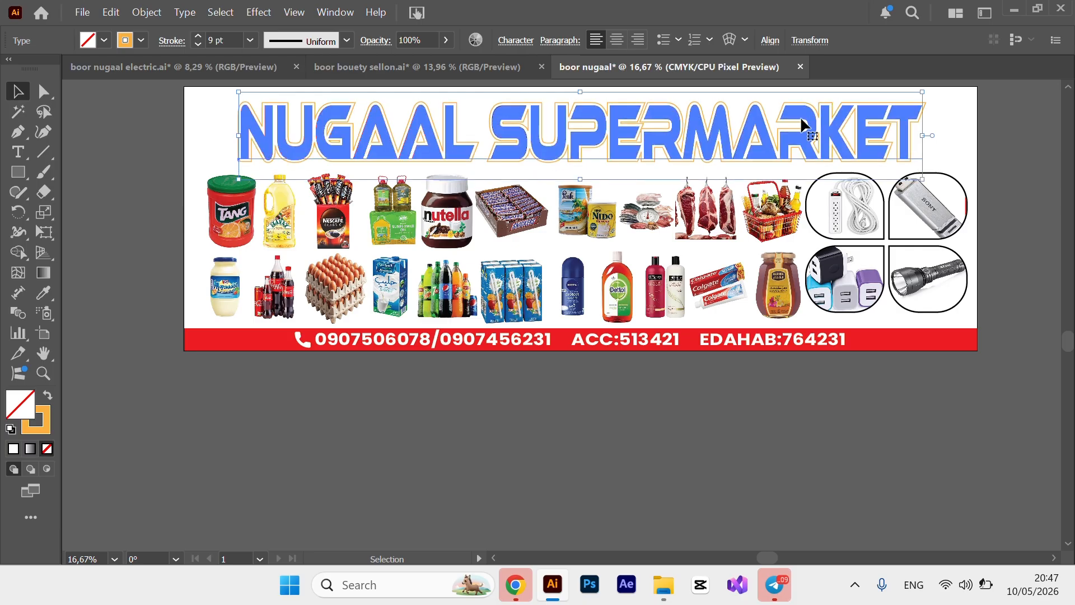
click(758, 321)
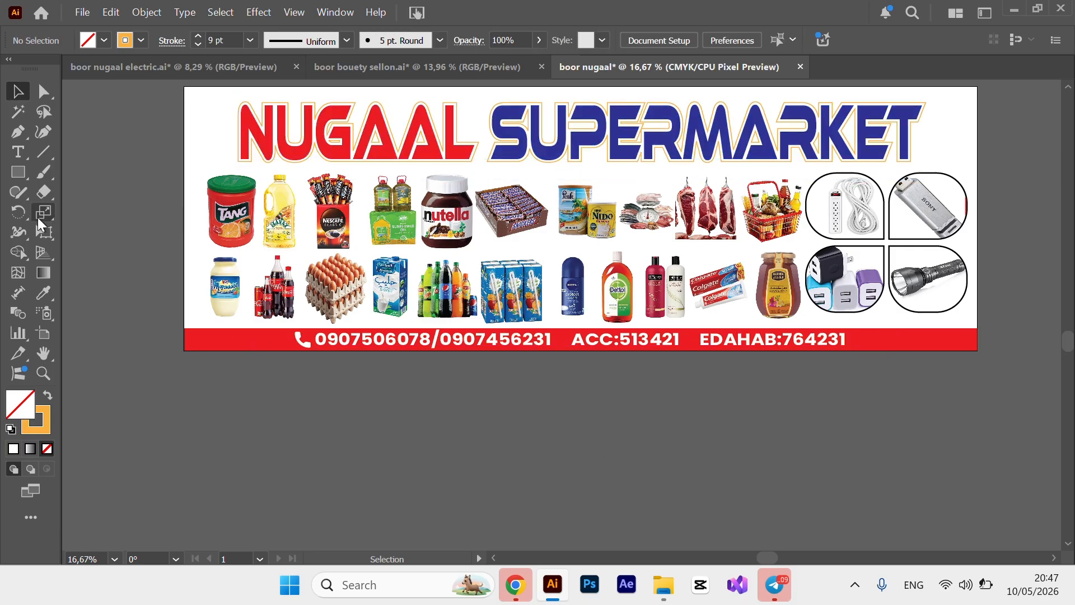
key(ctrl+plus)
Draw a red, white-outlined rectangle over the bar's left end and curve its bottom-right corner.
drag(768, 556, 716, 556)
click(19, 175)
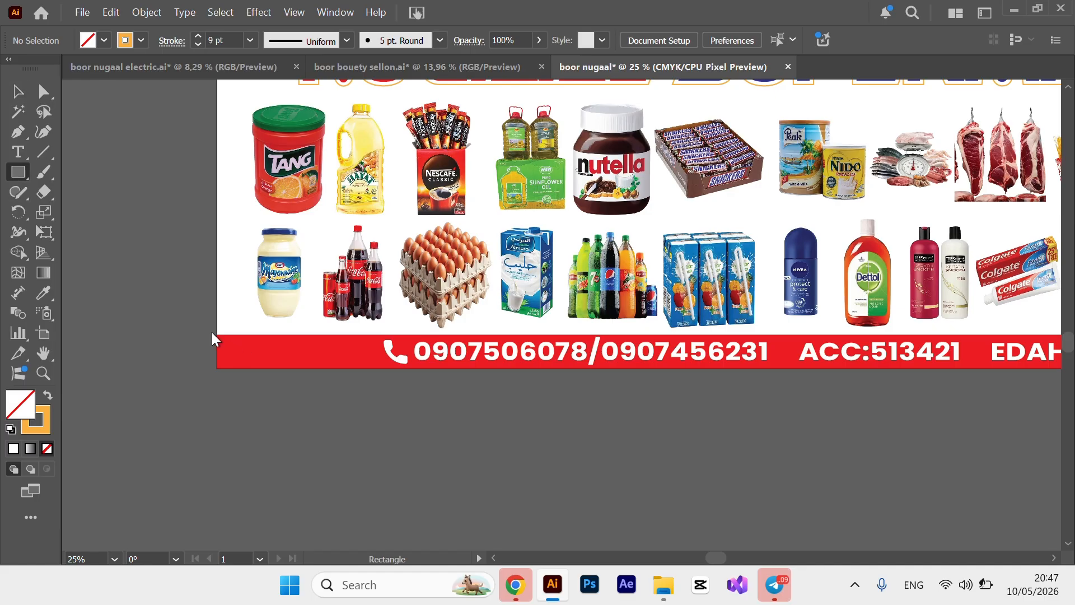
drag(213, 338, 368, 368)
click(104, 41)
click(59, 104)
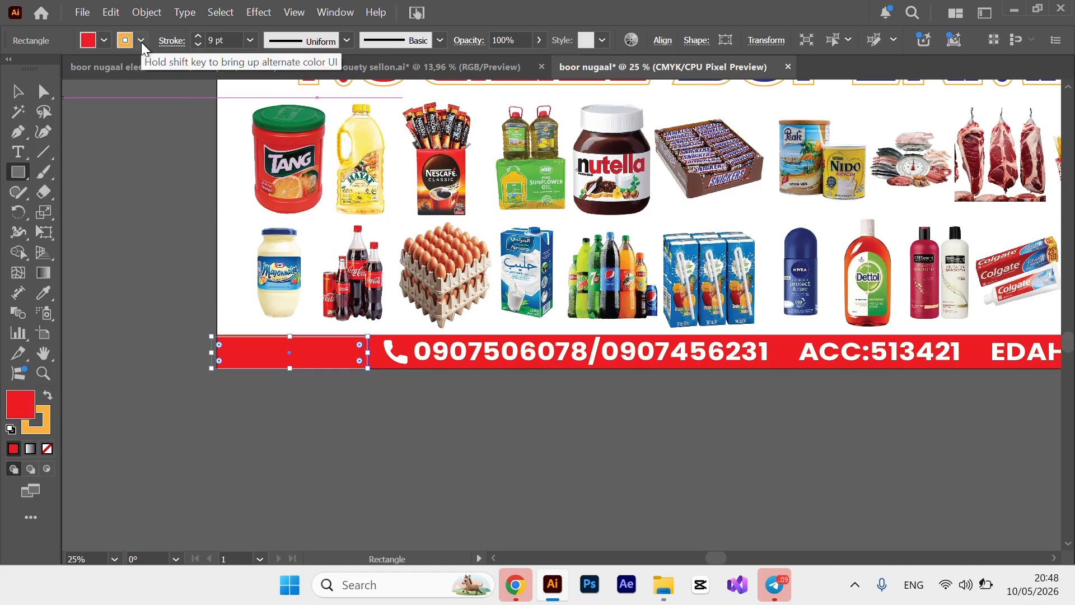
click(141, 41)
click(35, 102)
click(153, 339)
click(19, 92)
click(359, 361)
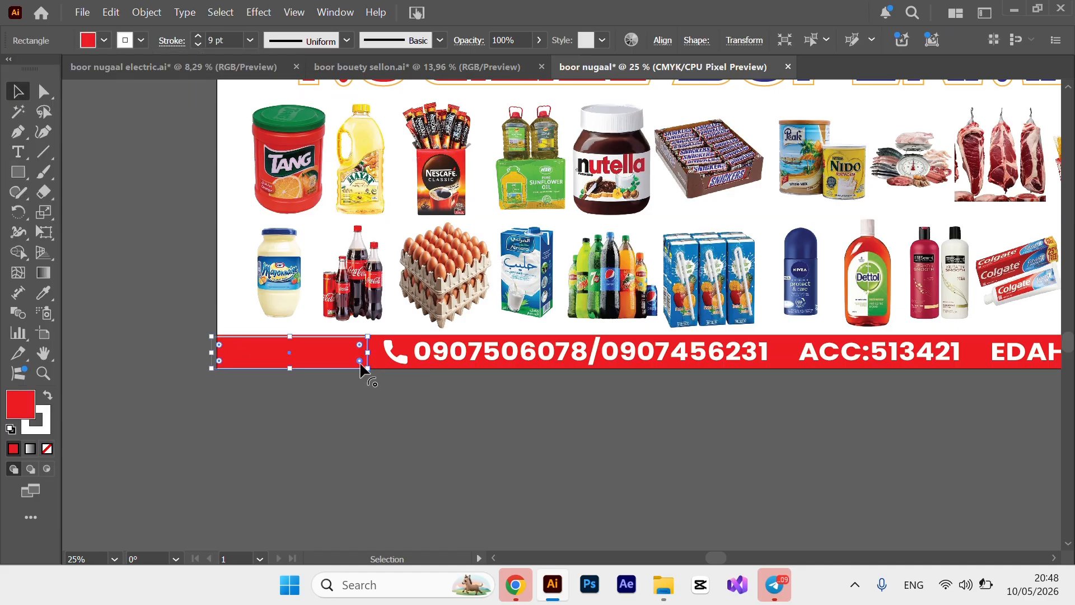
drag(359, 361, 91, 239)
drag(304, 344, 306, 342)
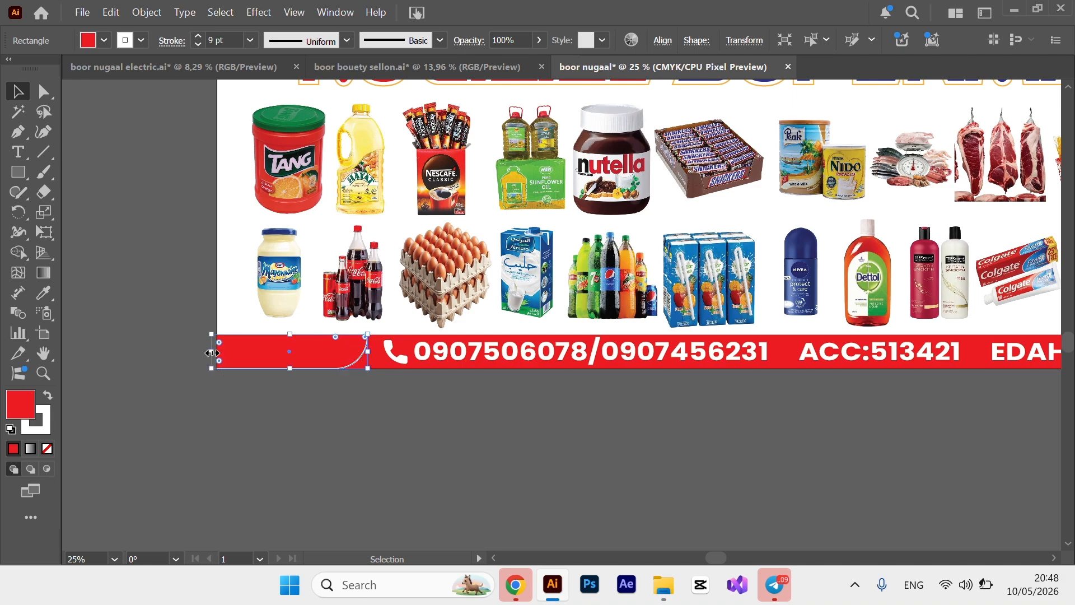
Copy the curved red shape, reflect the copy horizontally and fit it into the bar's right end.
right_click(304, 360)
click(360, 74)
drag(711, 557, 842, 549)
key(ctrl+v)
drag(554, 319, 742, 353)
right_click(767, 350)
mouse_move(799, 545)
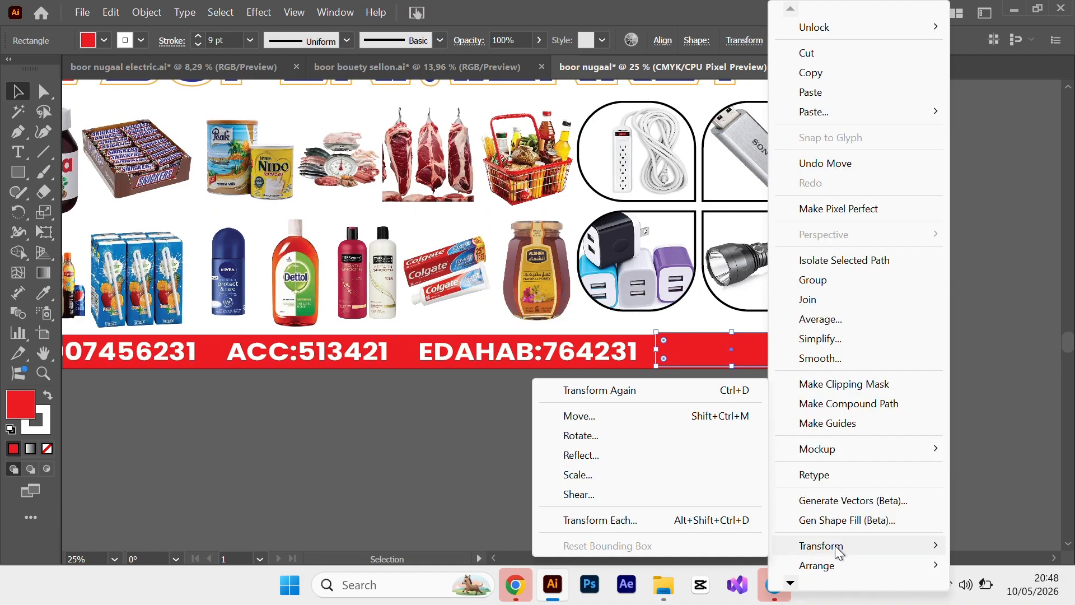
click(623, 459)
click(539, 405)
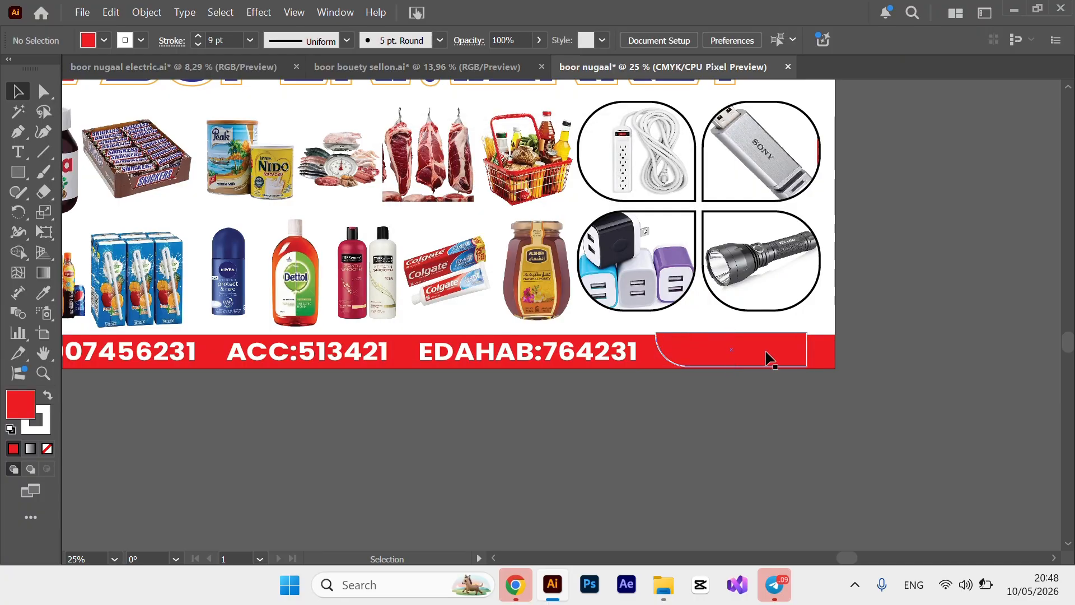
drag(766, 358, 794, 360)
click(421, 429)
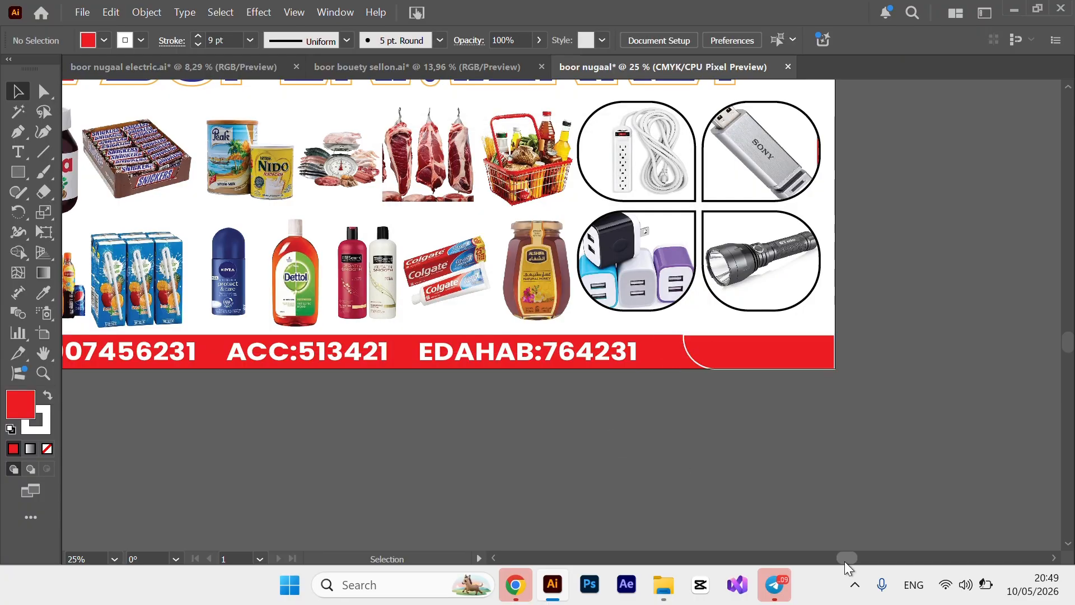
drag(845, 557, 783, 554)
Select both corner shapes and align them with each other.
click(992, 361)
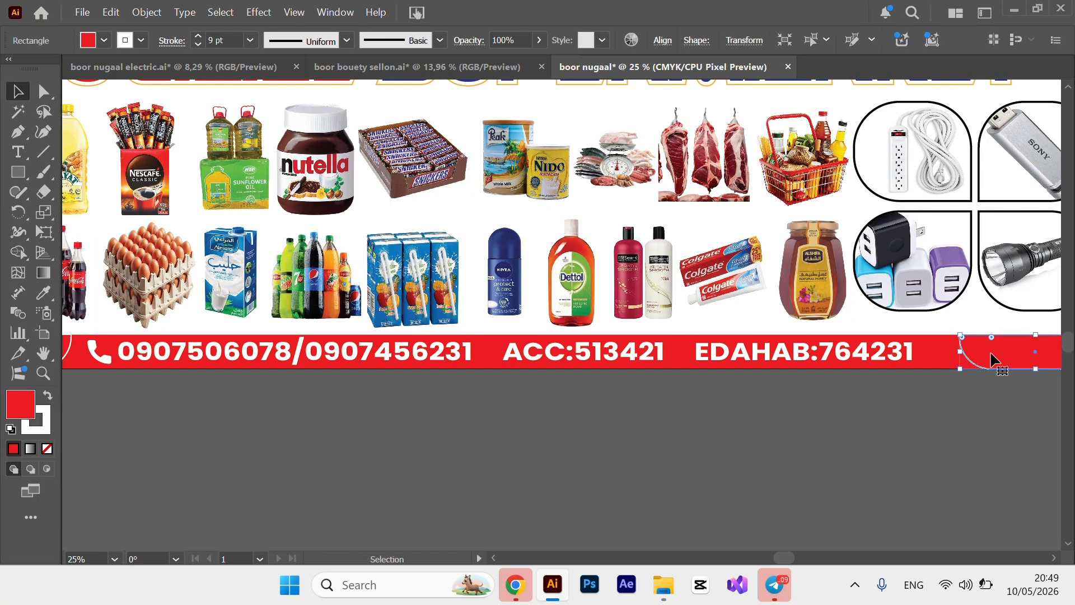
key(ctrl+minus)
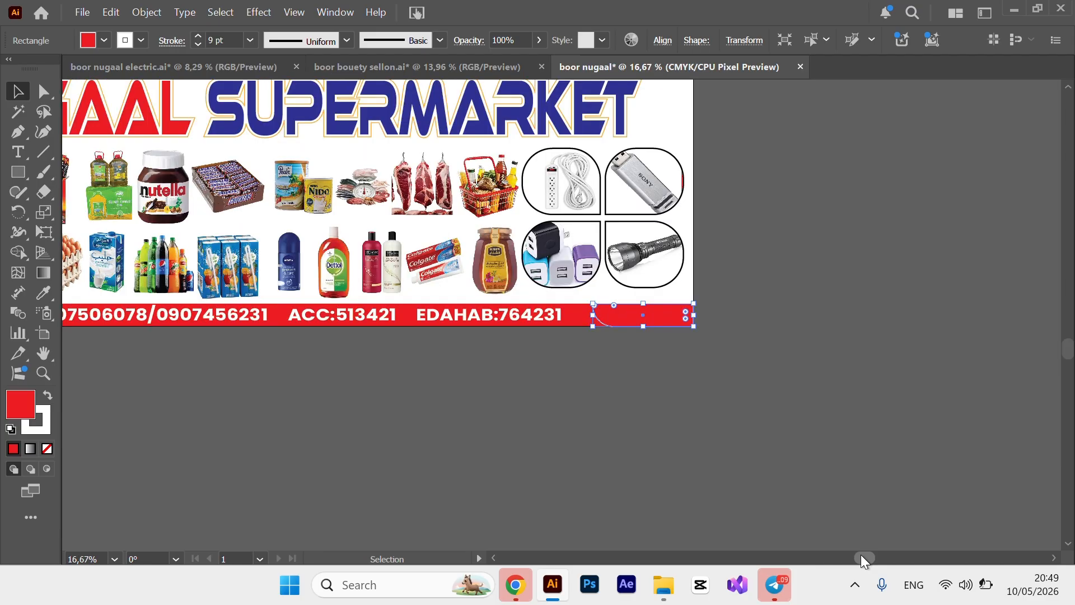
drag(859, 556, 809, 557)
click(672, 393)
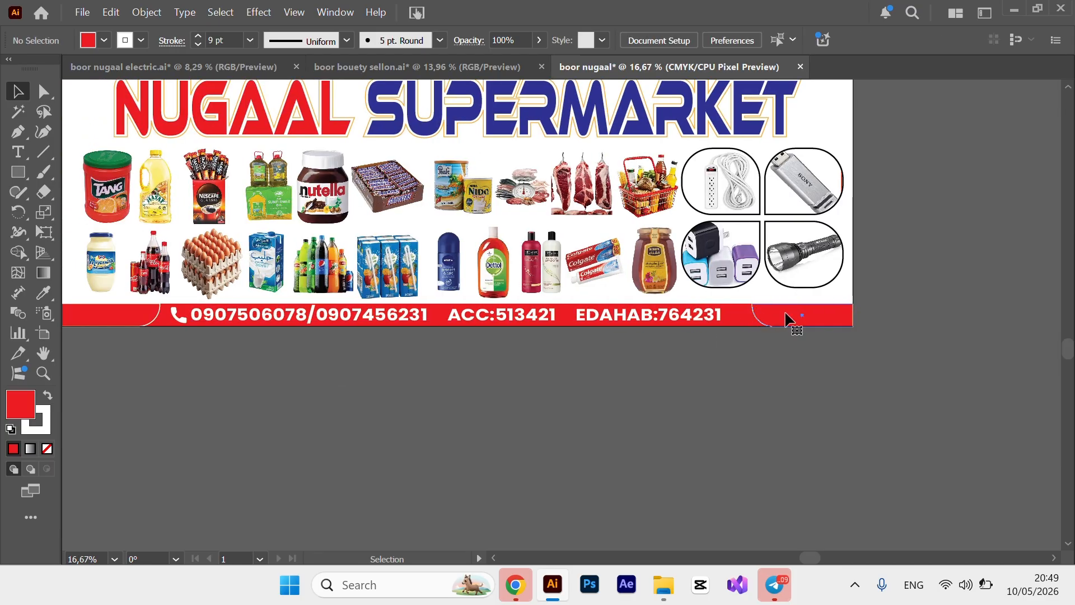
click(785, 315)
shift+click(791, 316)
shift+click(791, 315)
shift+click(124, 322)
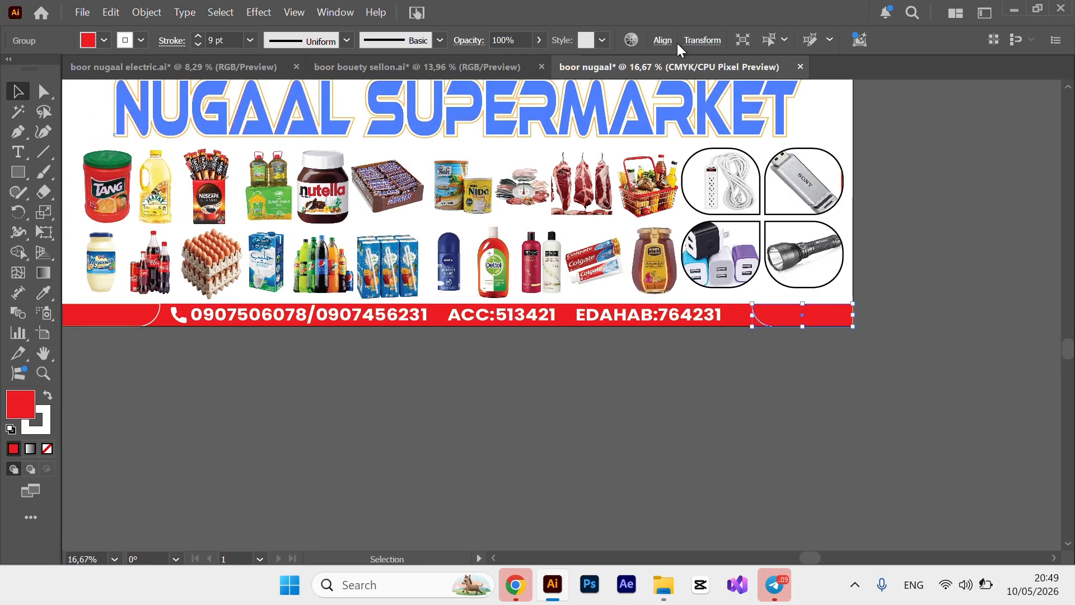
click(662, 40)
click(509, 86)
click(595, 417)
Vertically centre both corner shapes, then undo the jump to mid-artboard.
click(783, 316)
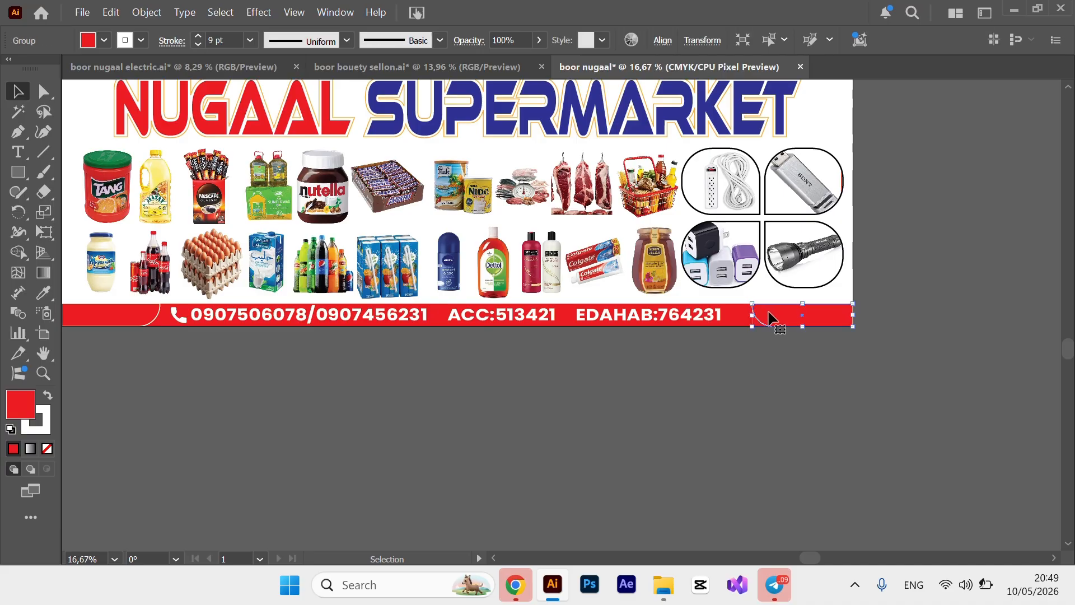
shift+click(108, 323)
click(662, 40)
click(627, 87)
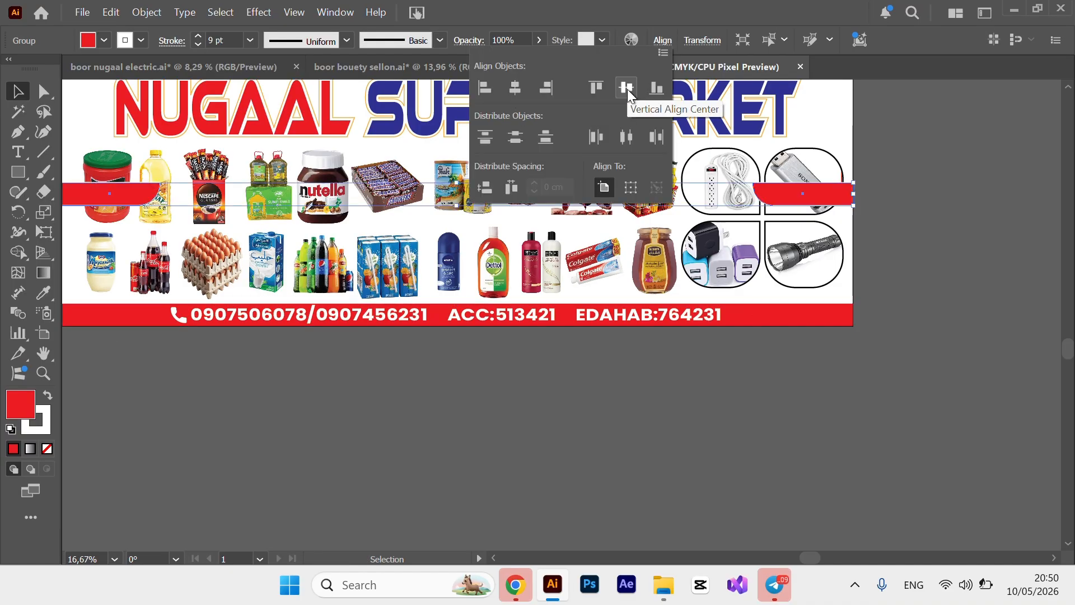
click(518, 410)
key(ctrl+z)
click(519, 410)
Centre the contact details group horizontally on the artboard.
click(715, 317)
shift+click(395, 299)
click(428, 432)
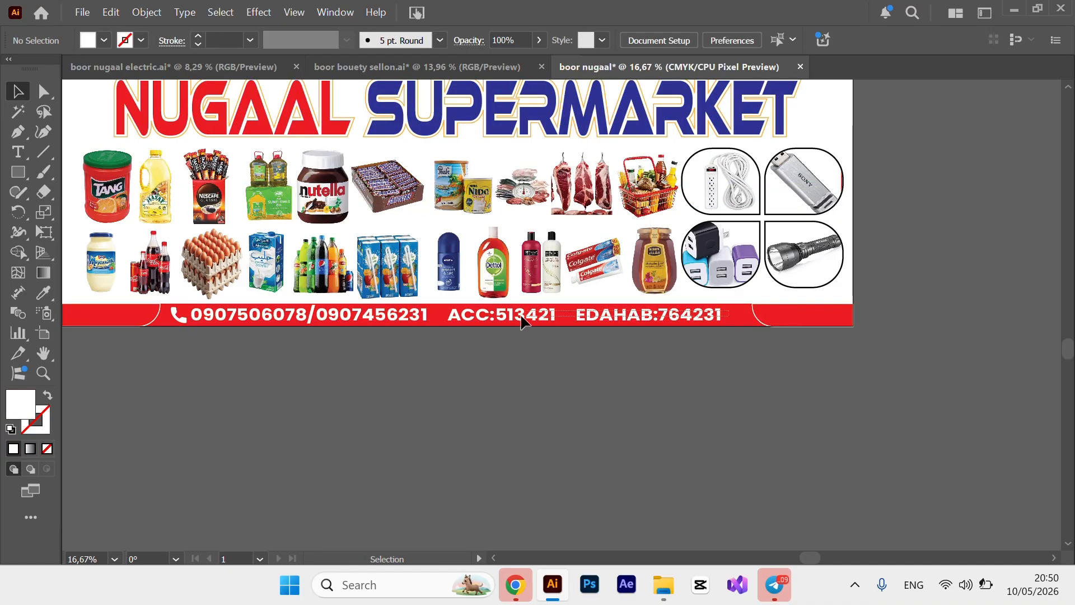
click(178, 316)
click(564, 40)
click(231, 355)
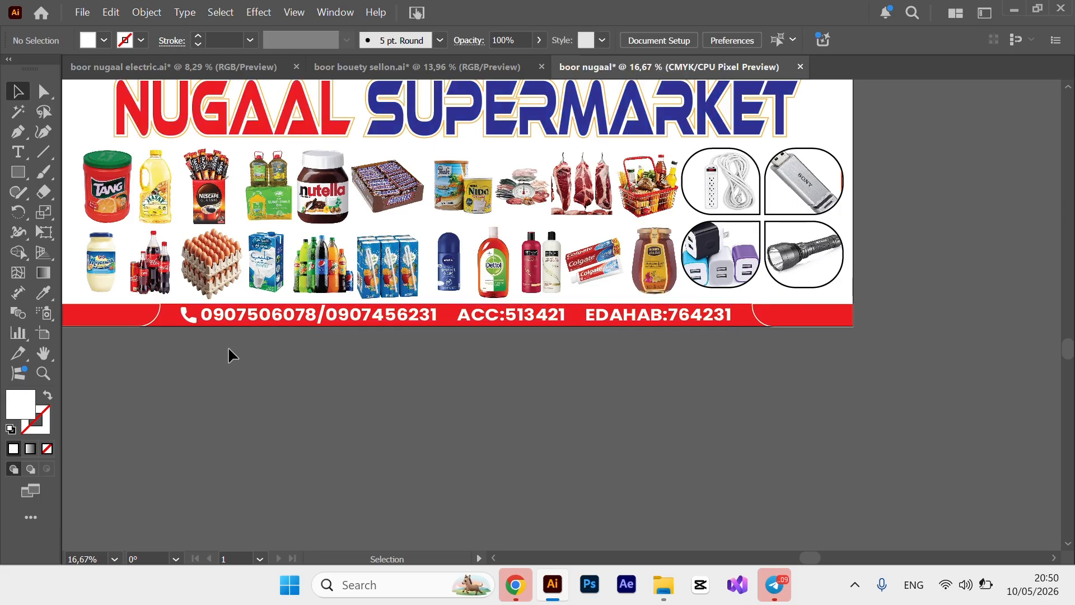
Copy the red top-left drip shape from the electric banner and paste it into the supermarket banner.
drag(809, 558, 786, 558)
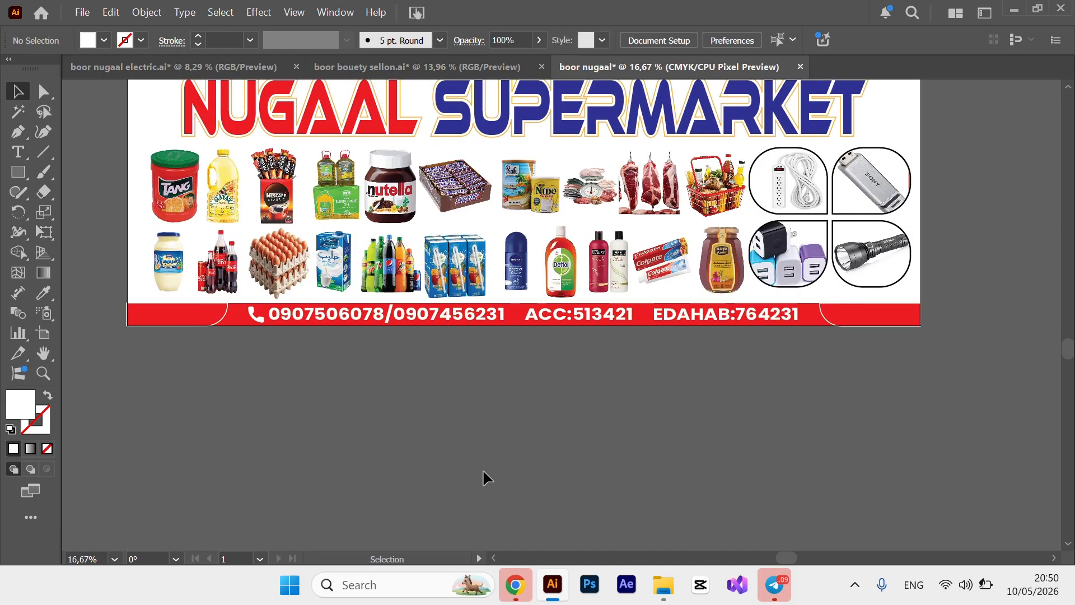
drag(1067, 357, 1066, 320)
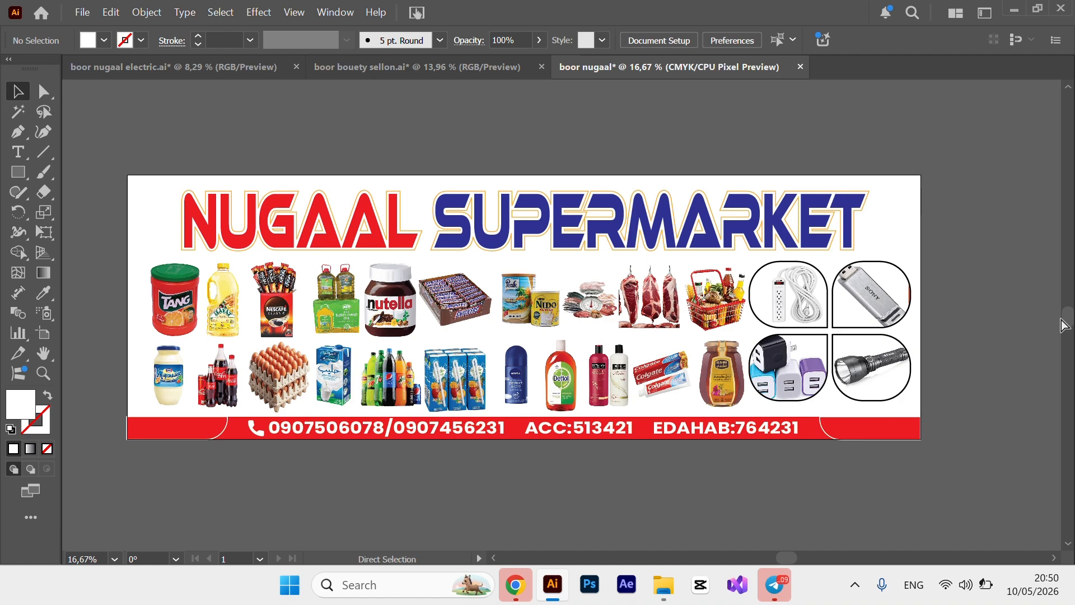
key(ctrl+plus)
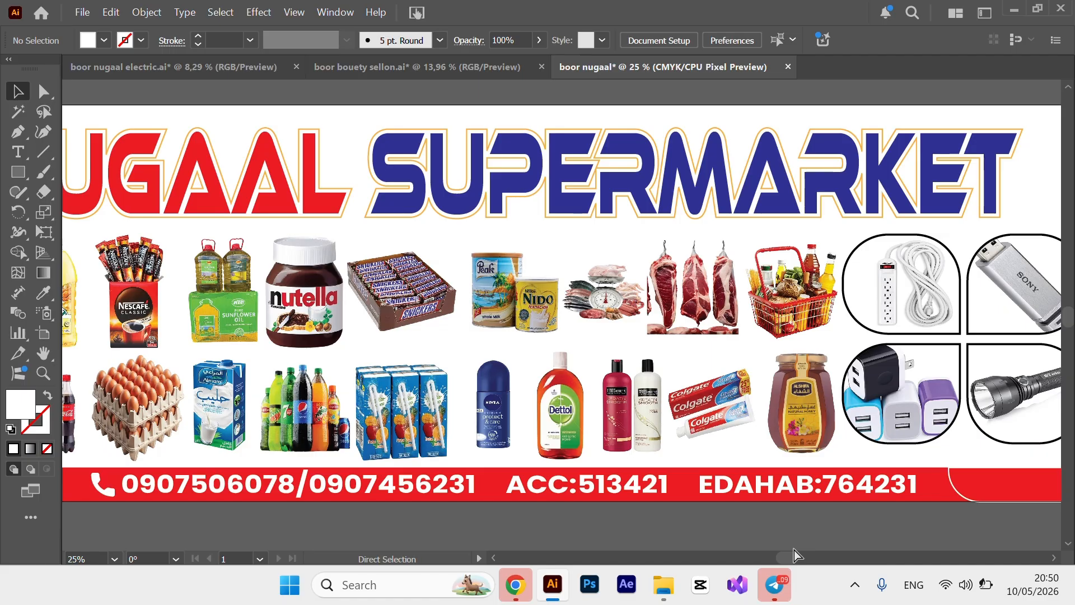
key(ctrl+minus)
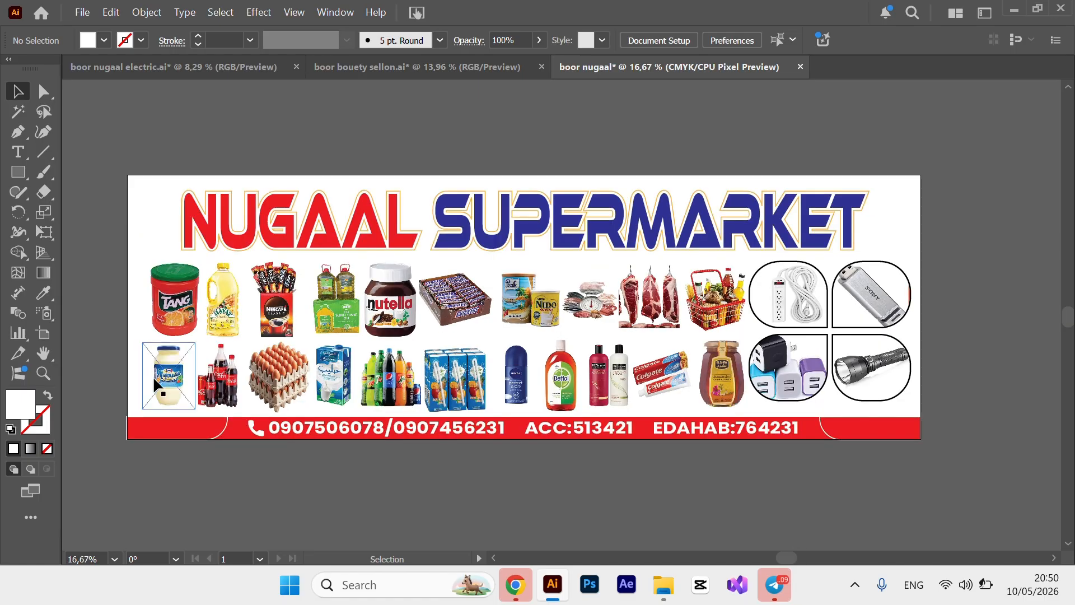
click(257, 69)
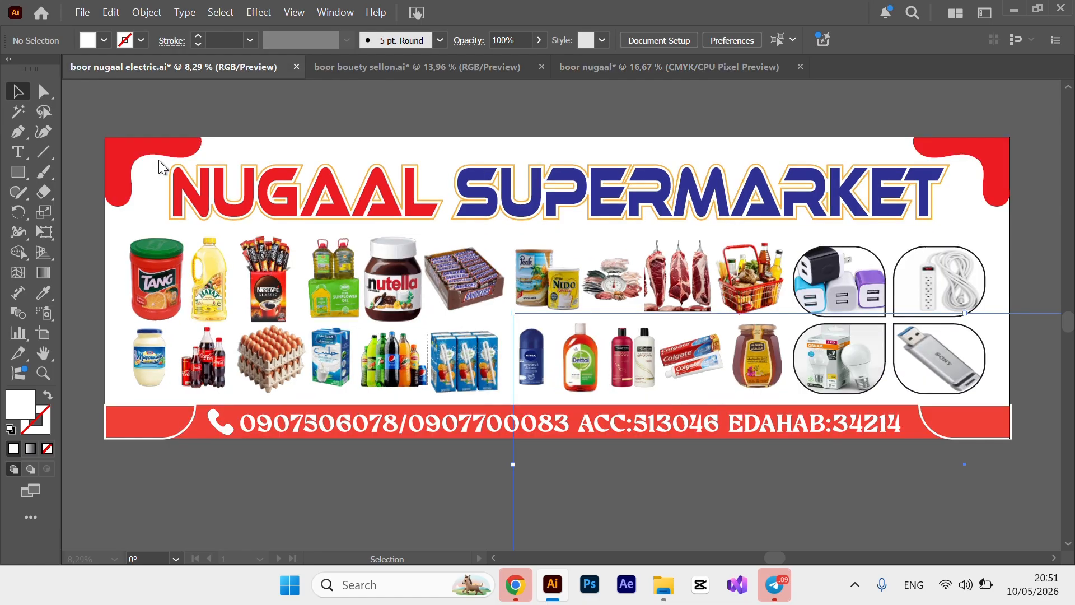
click(169, 146)
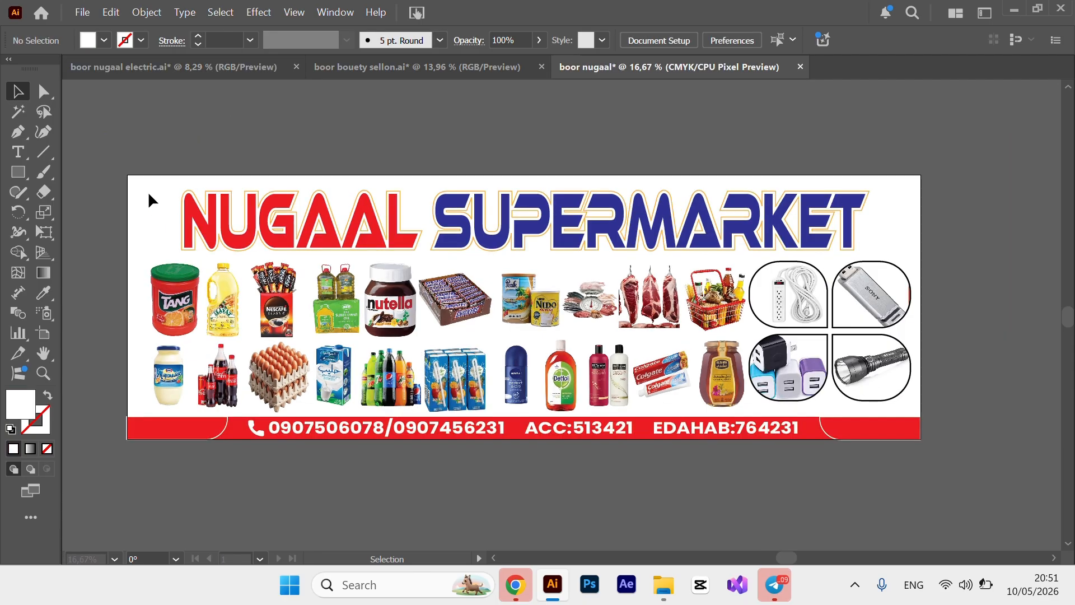
key(ctrl)
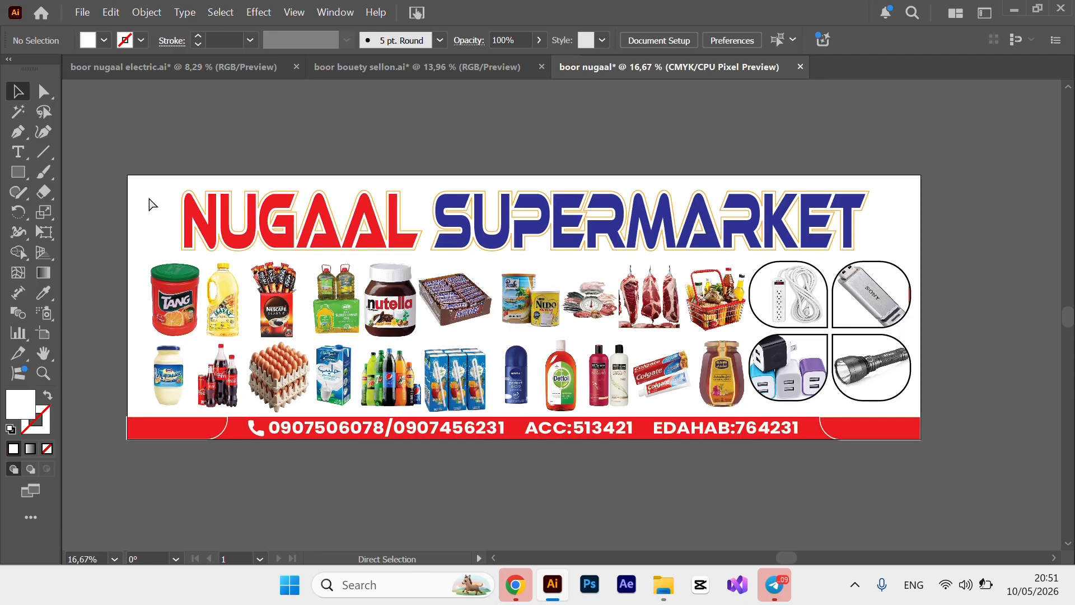
key(ctrl+v)
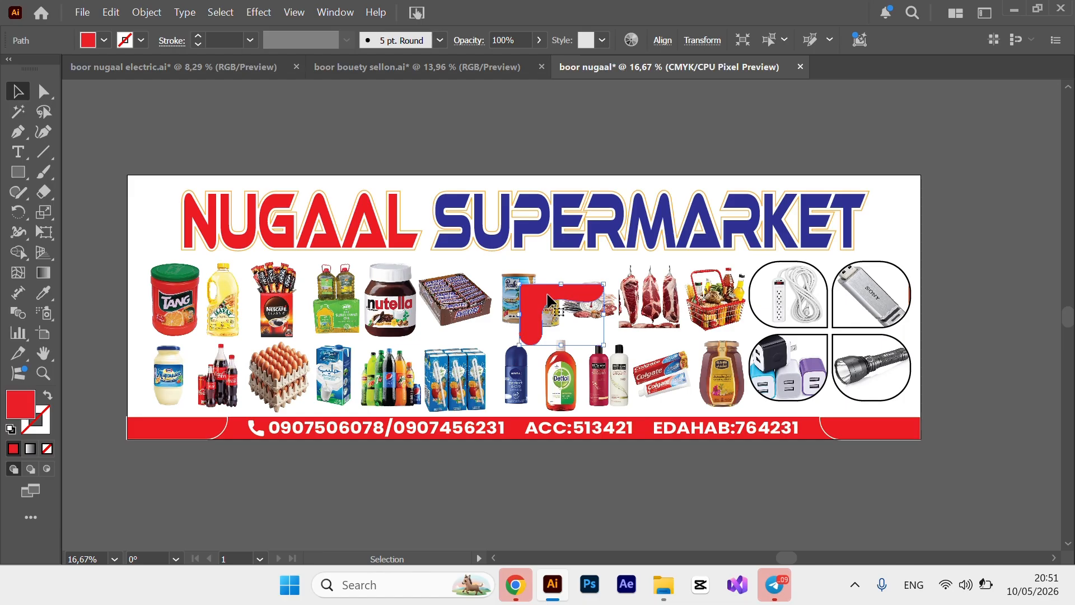
Move the pasted red drip into the top-left corner and scale it down beside the NUGAAL title.
drag(548, 297, 140, 184)
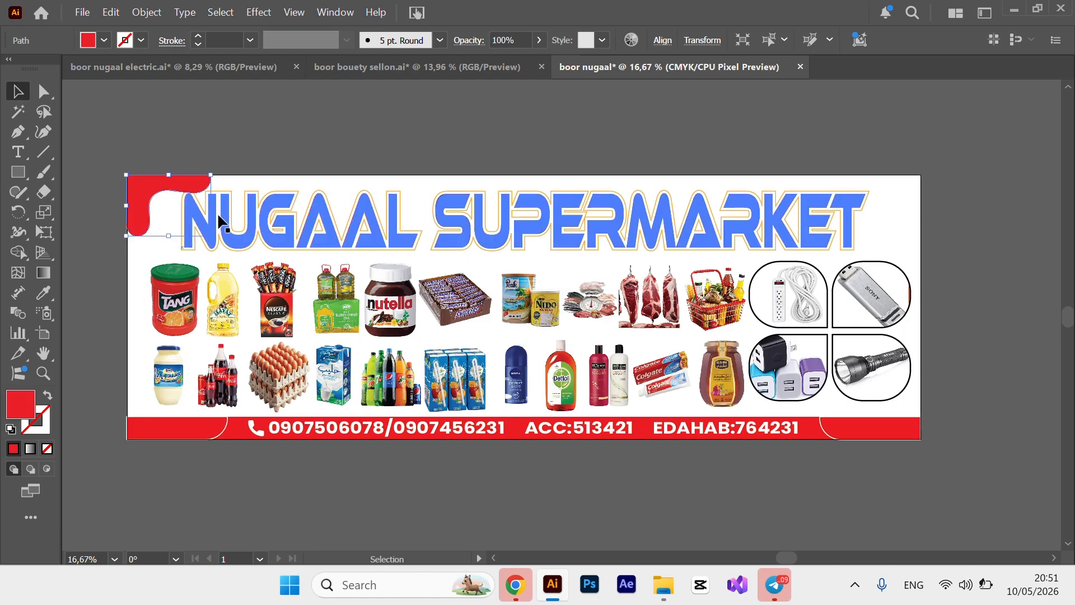
click(222, 255)
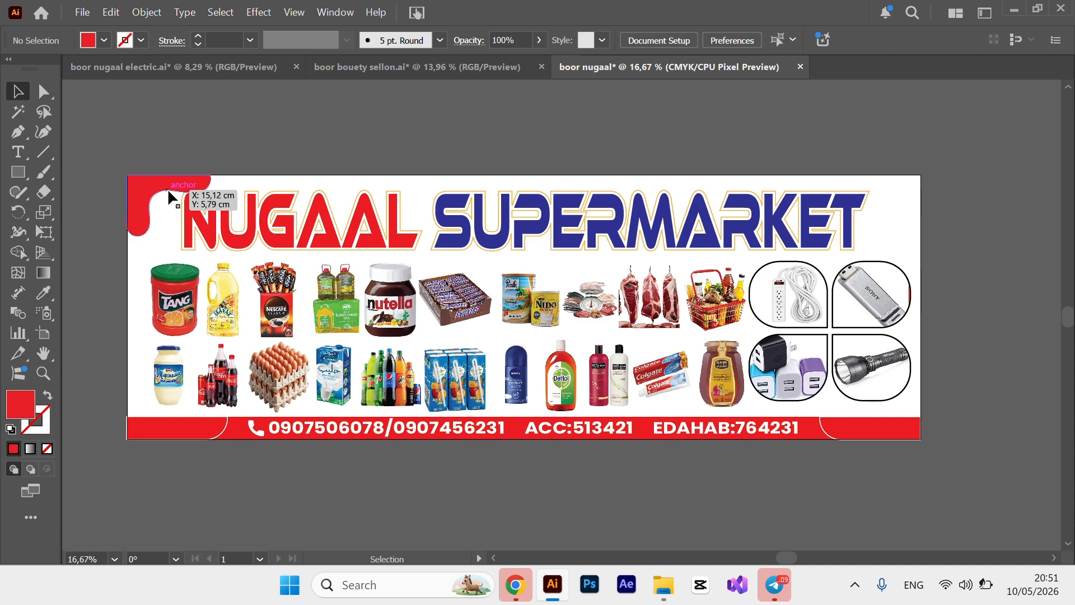
click(167, 188)
drag(210, 235, 185, 232)
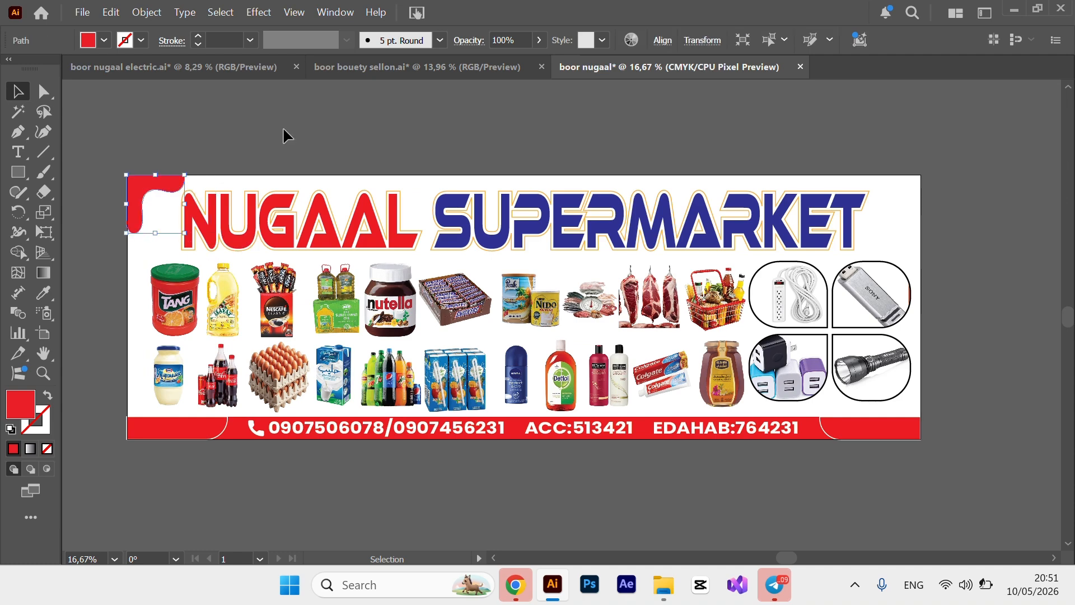
click(284, 126)
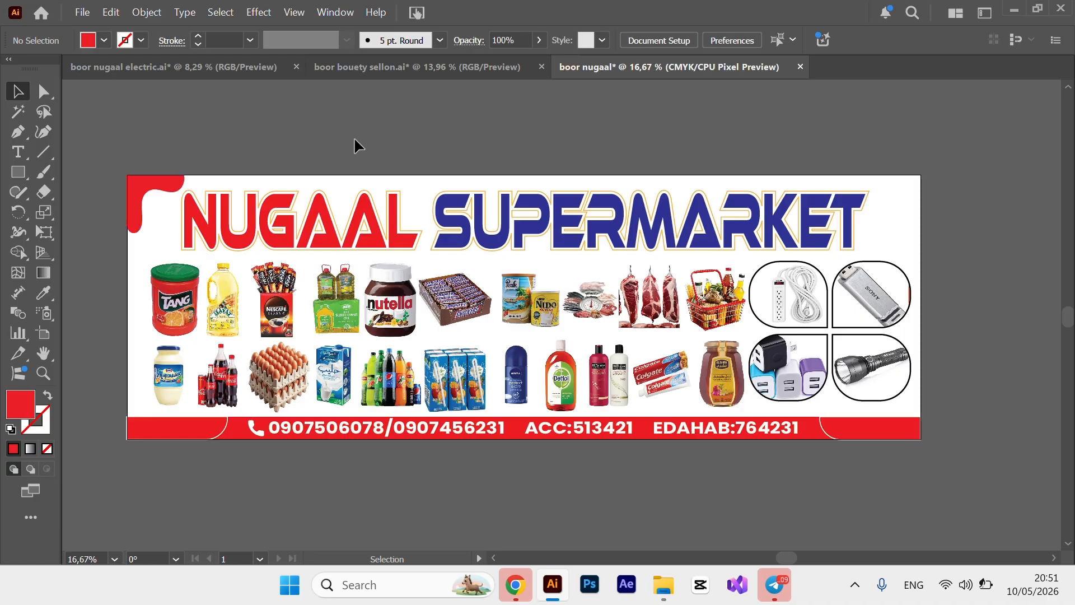
click(164, 182)
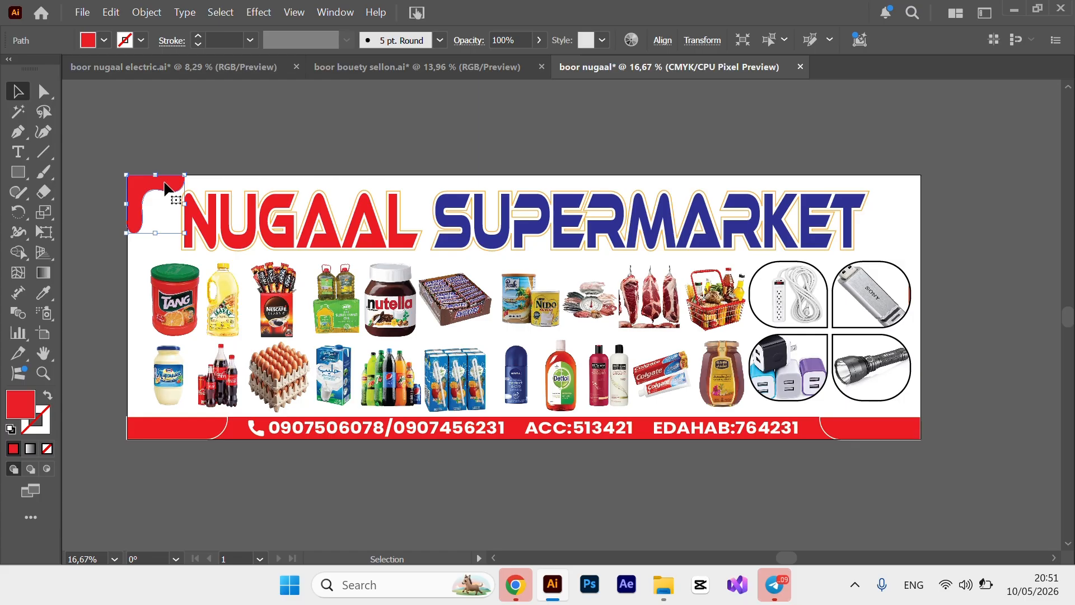
Reflect a copy of the red drip and place it in the banner's top-right corner.
right_click(165, 188)
mouse_move(216, 519)
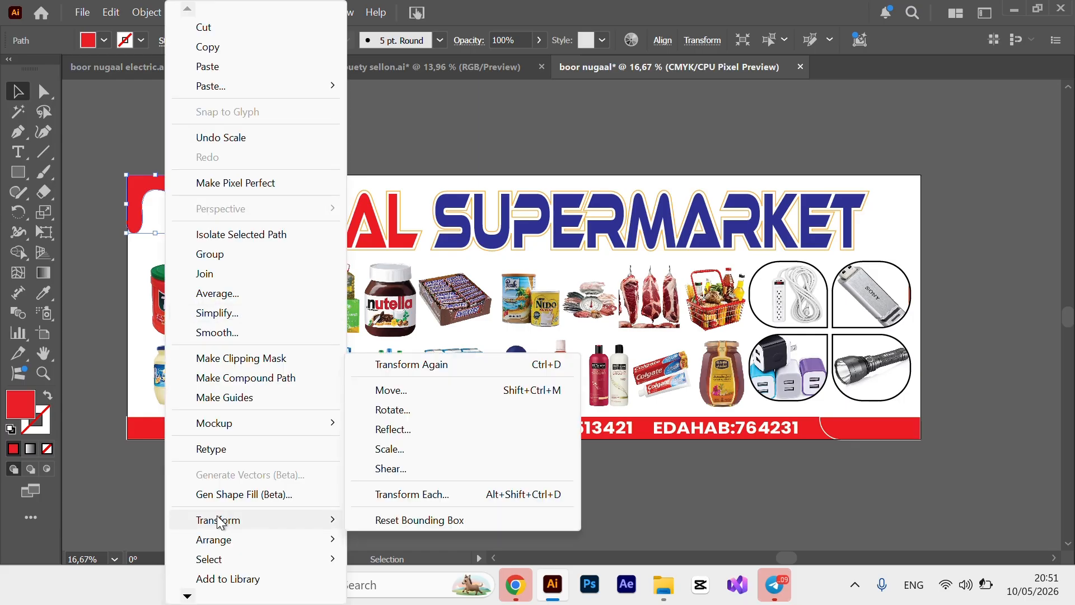
click(405, 432)
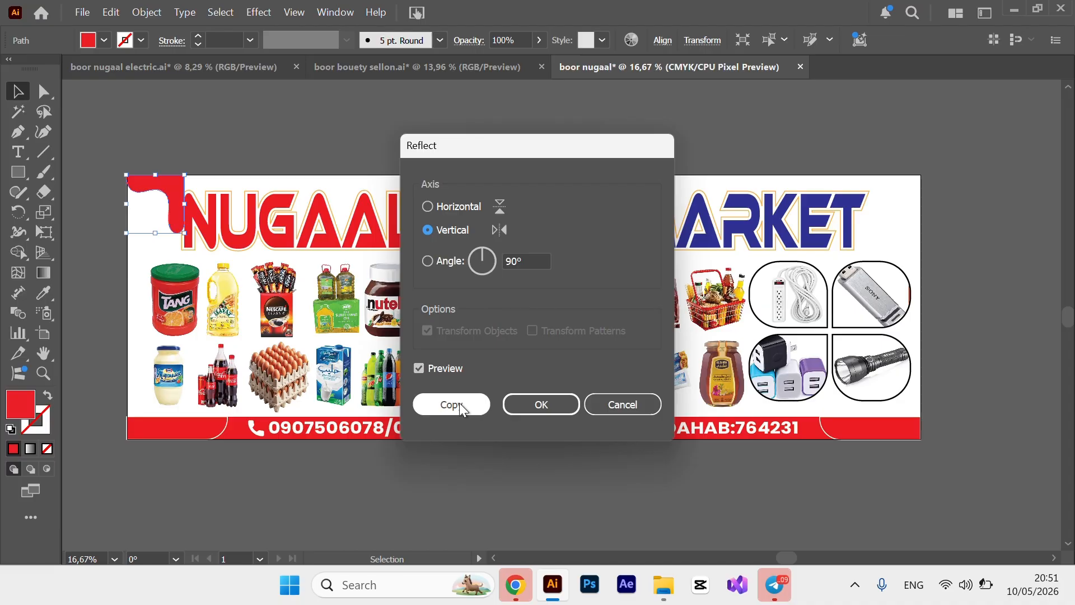
click(459, 402)
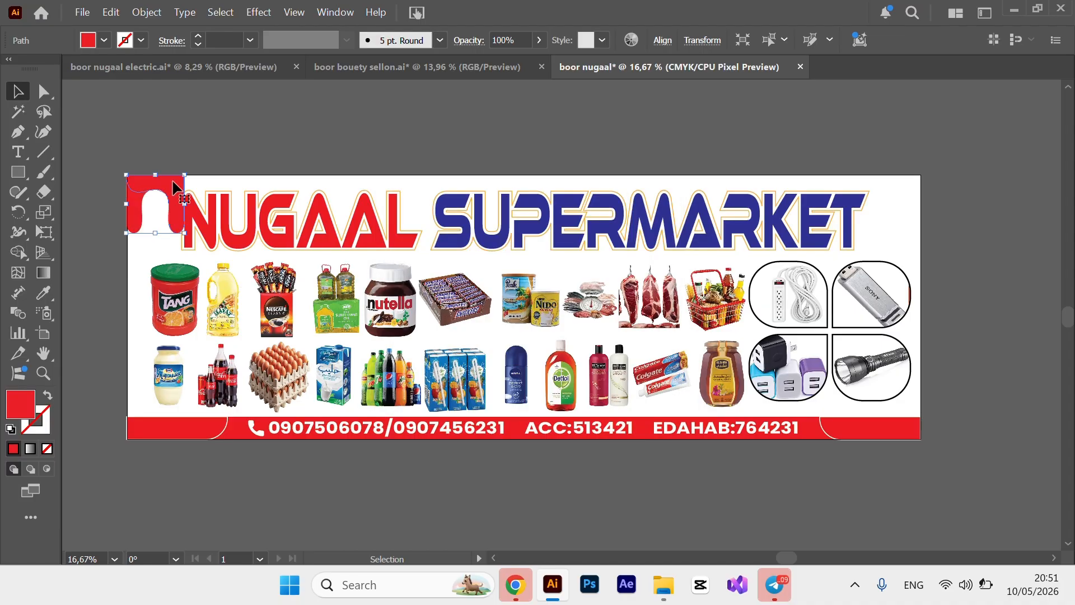
drag(174, 187, 914, 202)
click(967, 205)
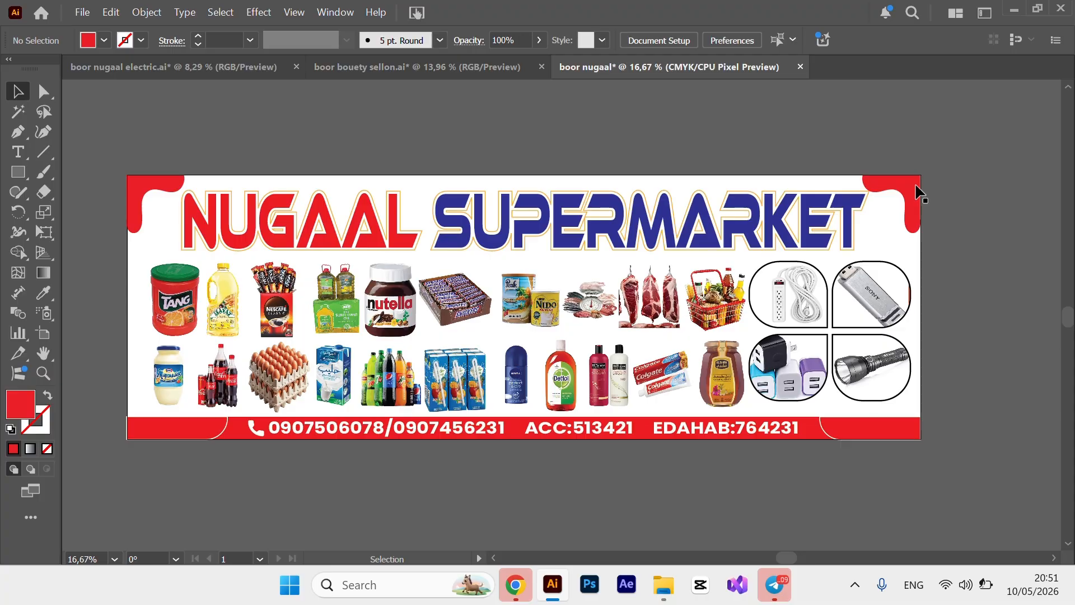
Narrow the top-right and top-left drips so both corners match.
click(884, 193)
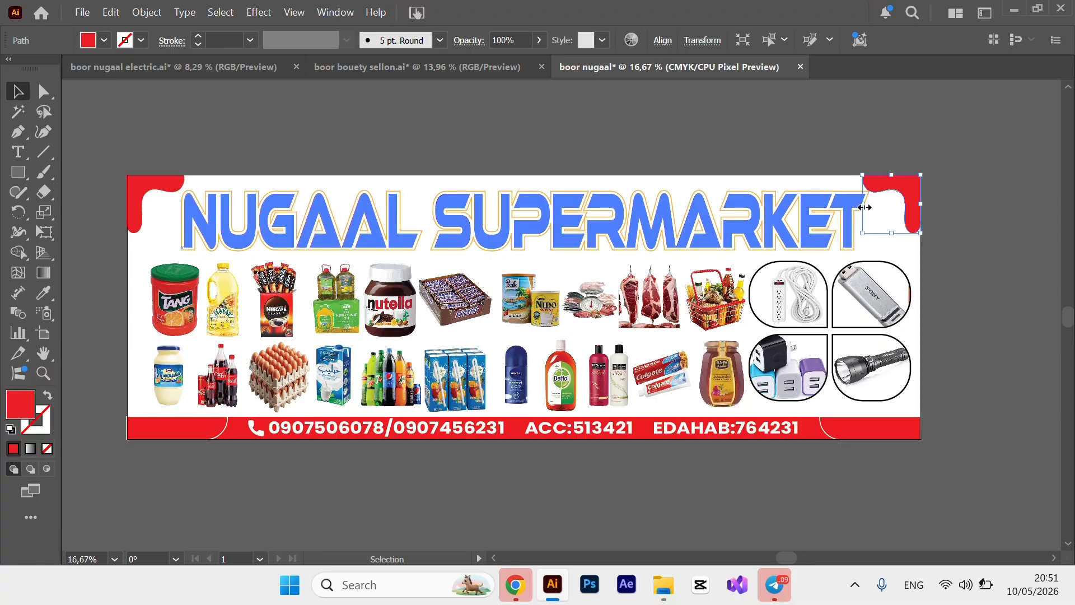
drag(865, 207, 874, 207)
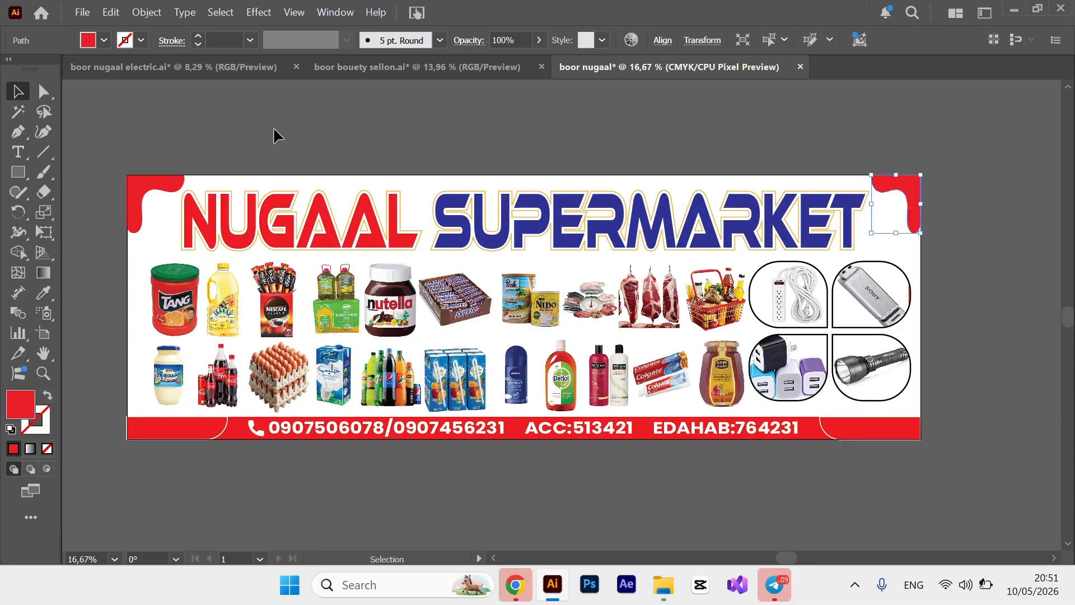
click(175, 196)
drag(184, 204, 179, 204)
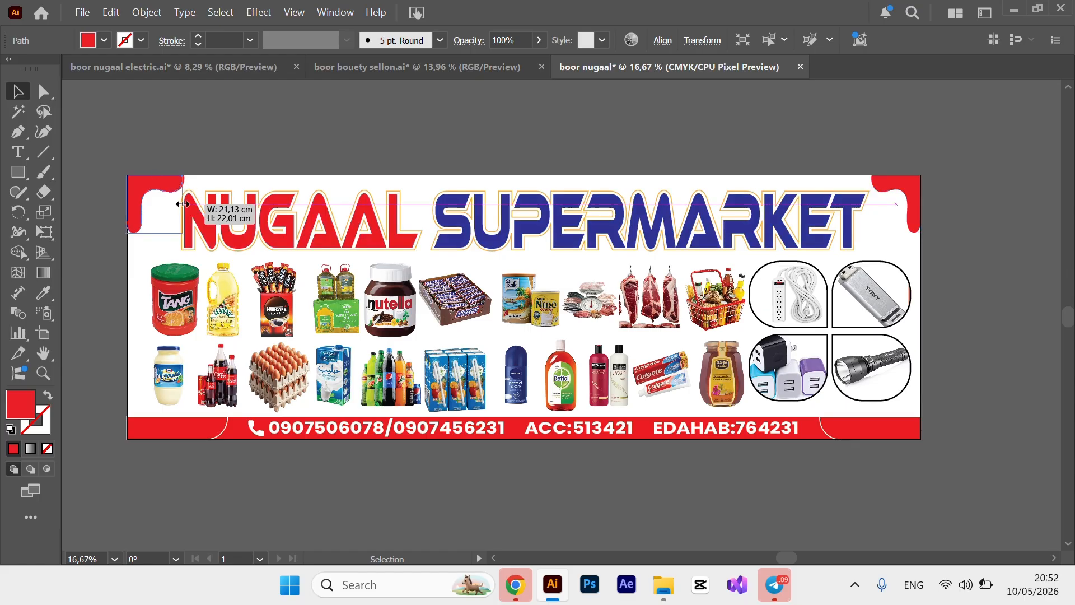
click(346, 129)
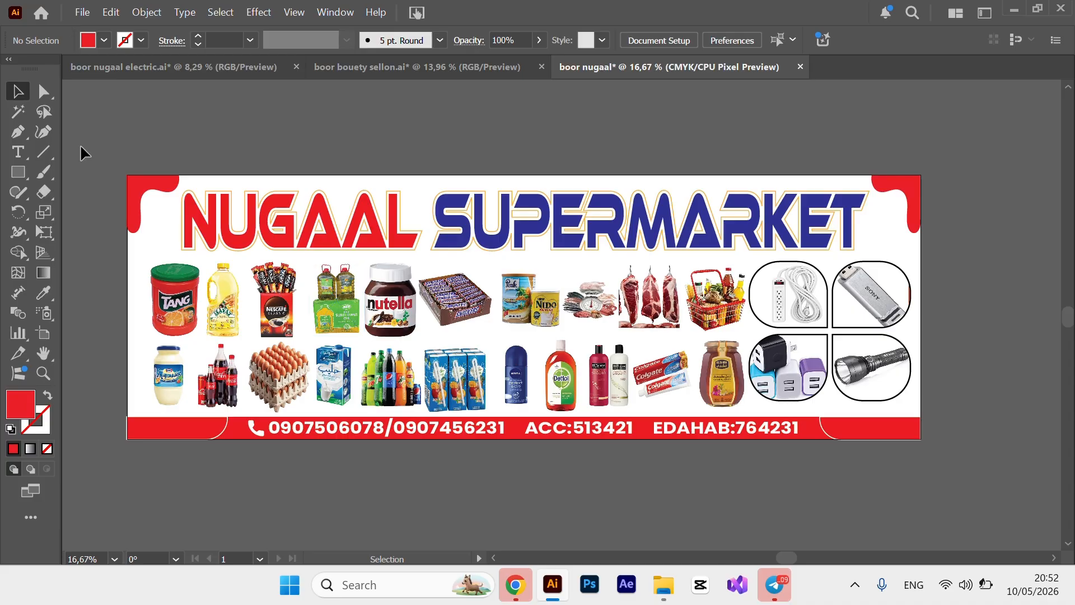
Export the artboard as JPEG 'boor nugaal' at maximum quality, 300 ppi, CMYK.
click(76, 3)
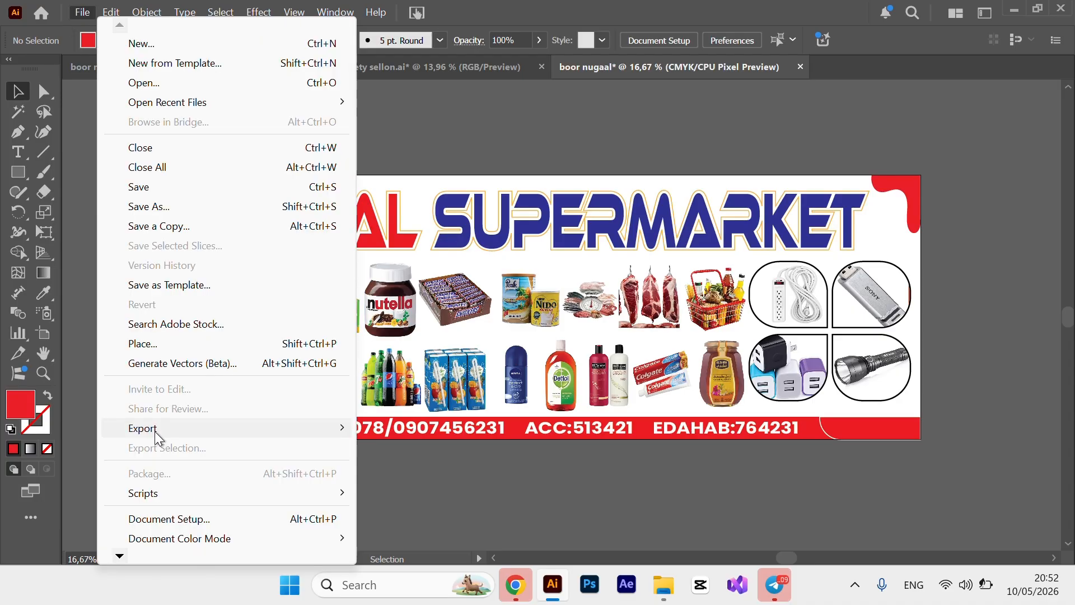
mouse_move(157, 435)
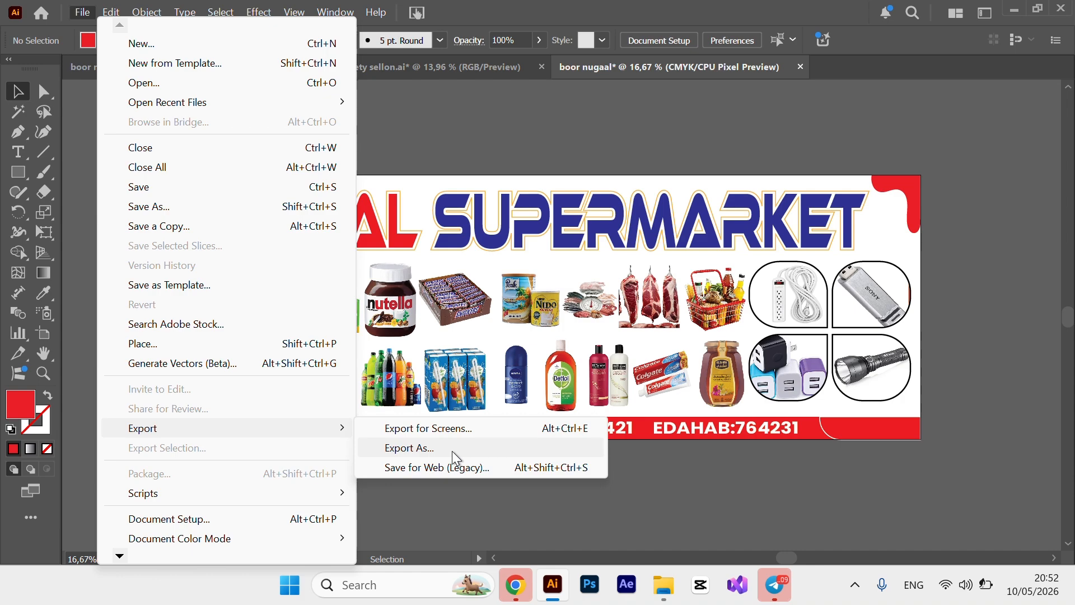
click(452, 449)
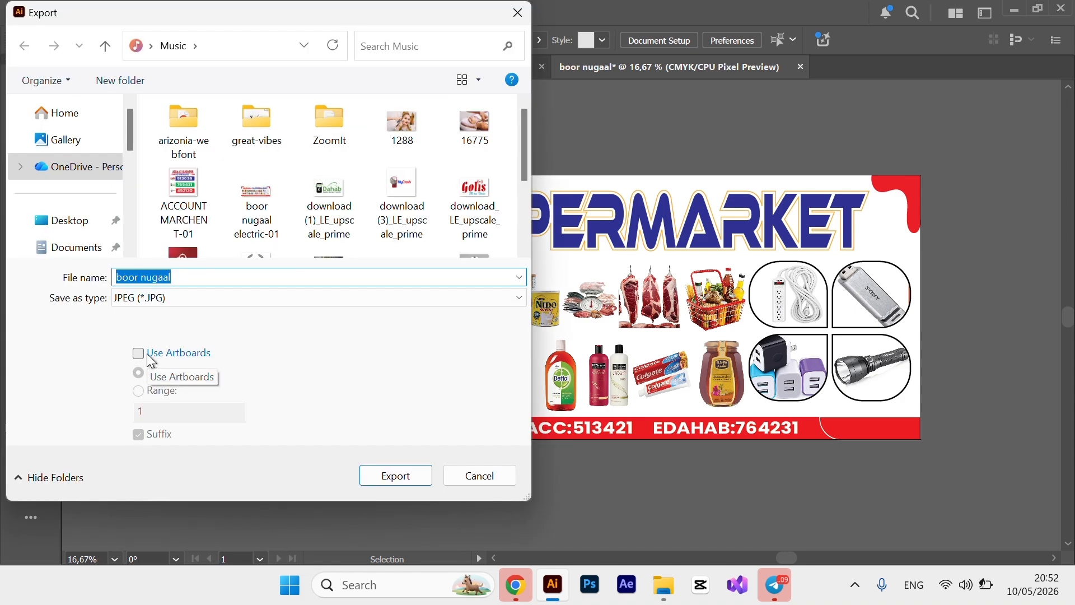
click(147, 354)
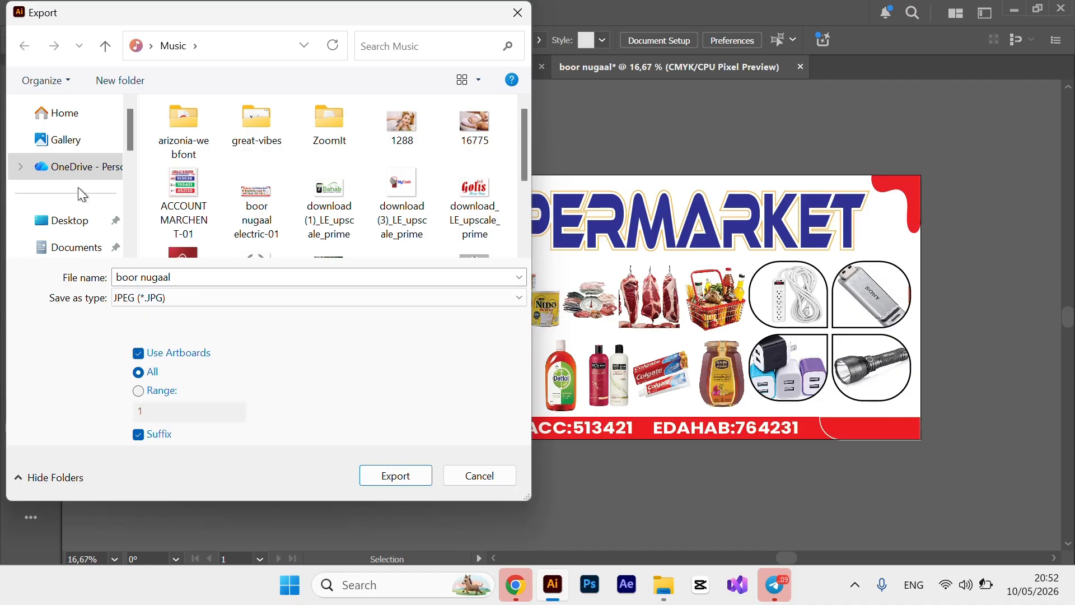
click(181, 277)
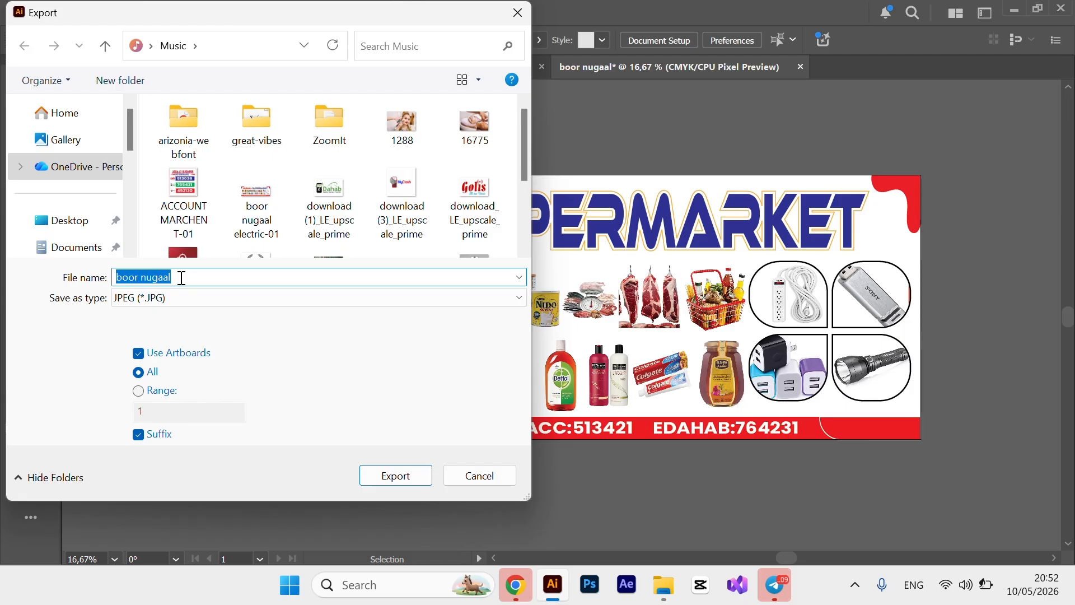
click(405, 477)
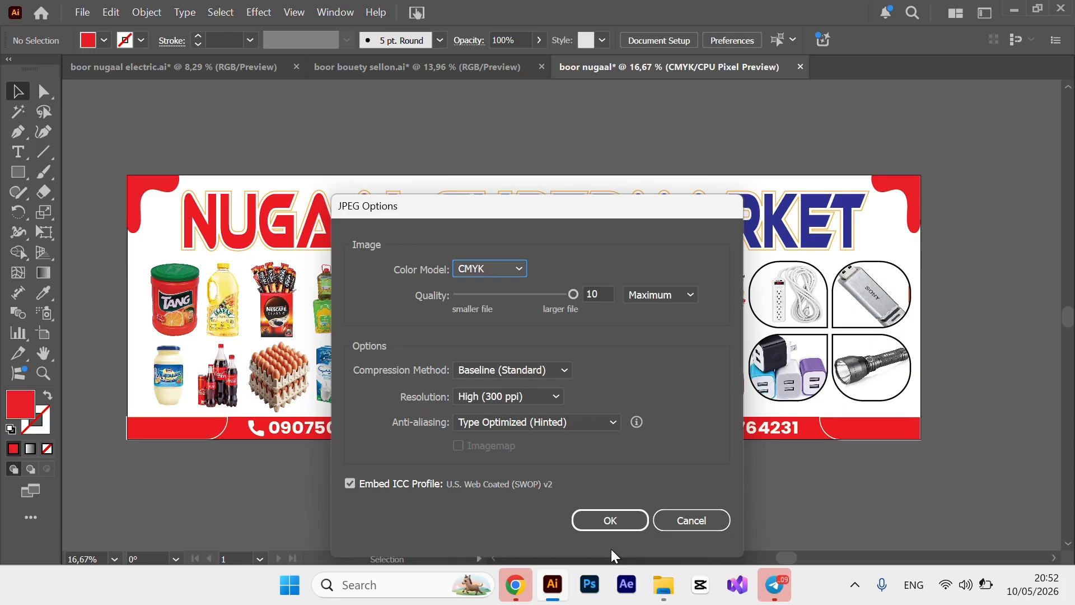
click(618, 526)
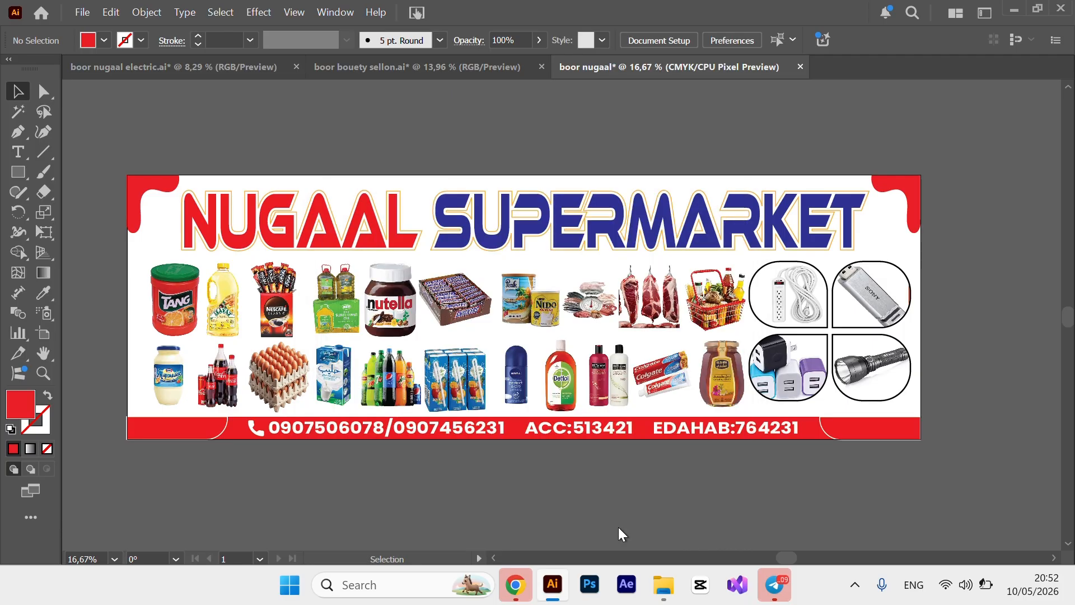